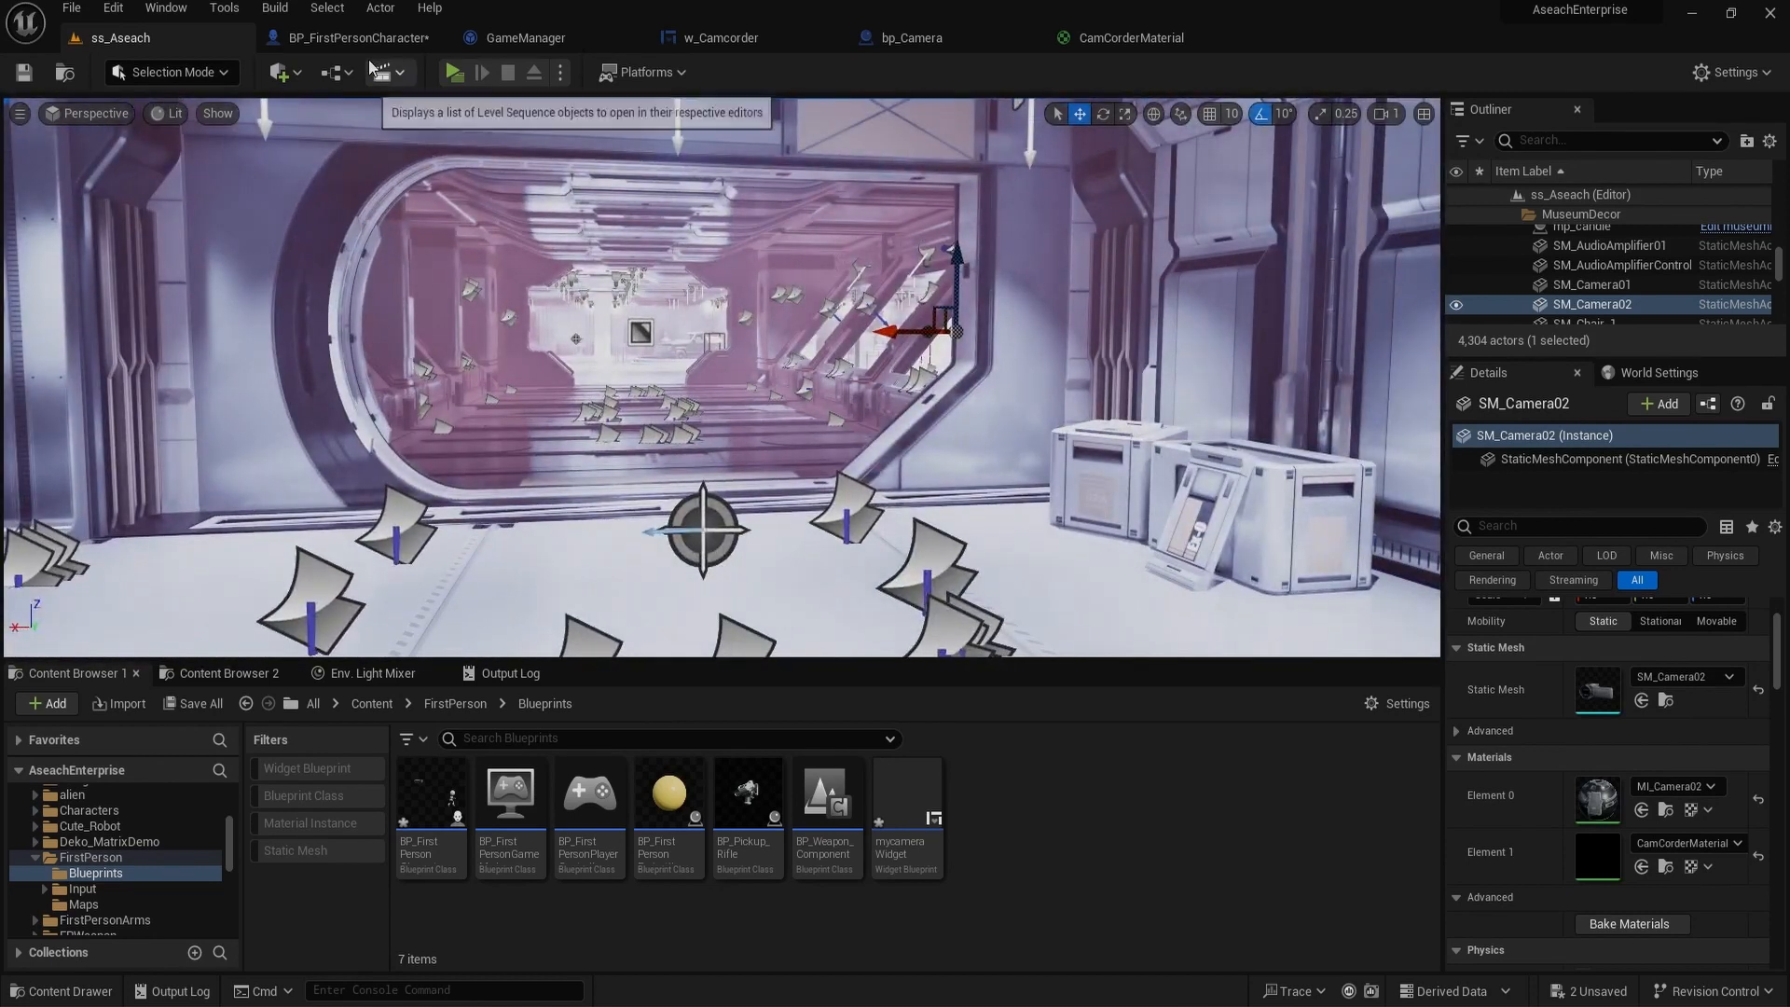
pyautogui.press('w')
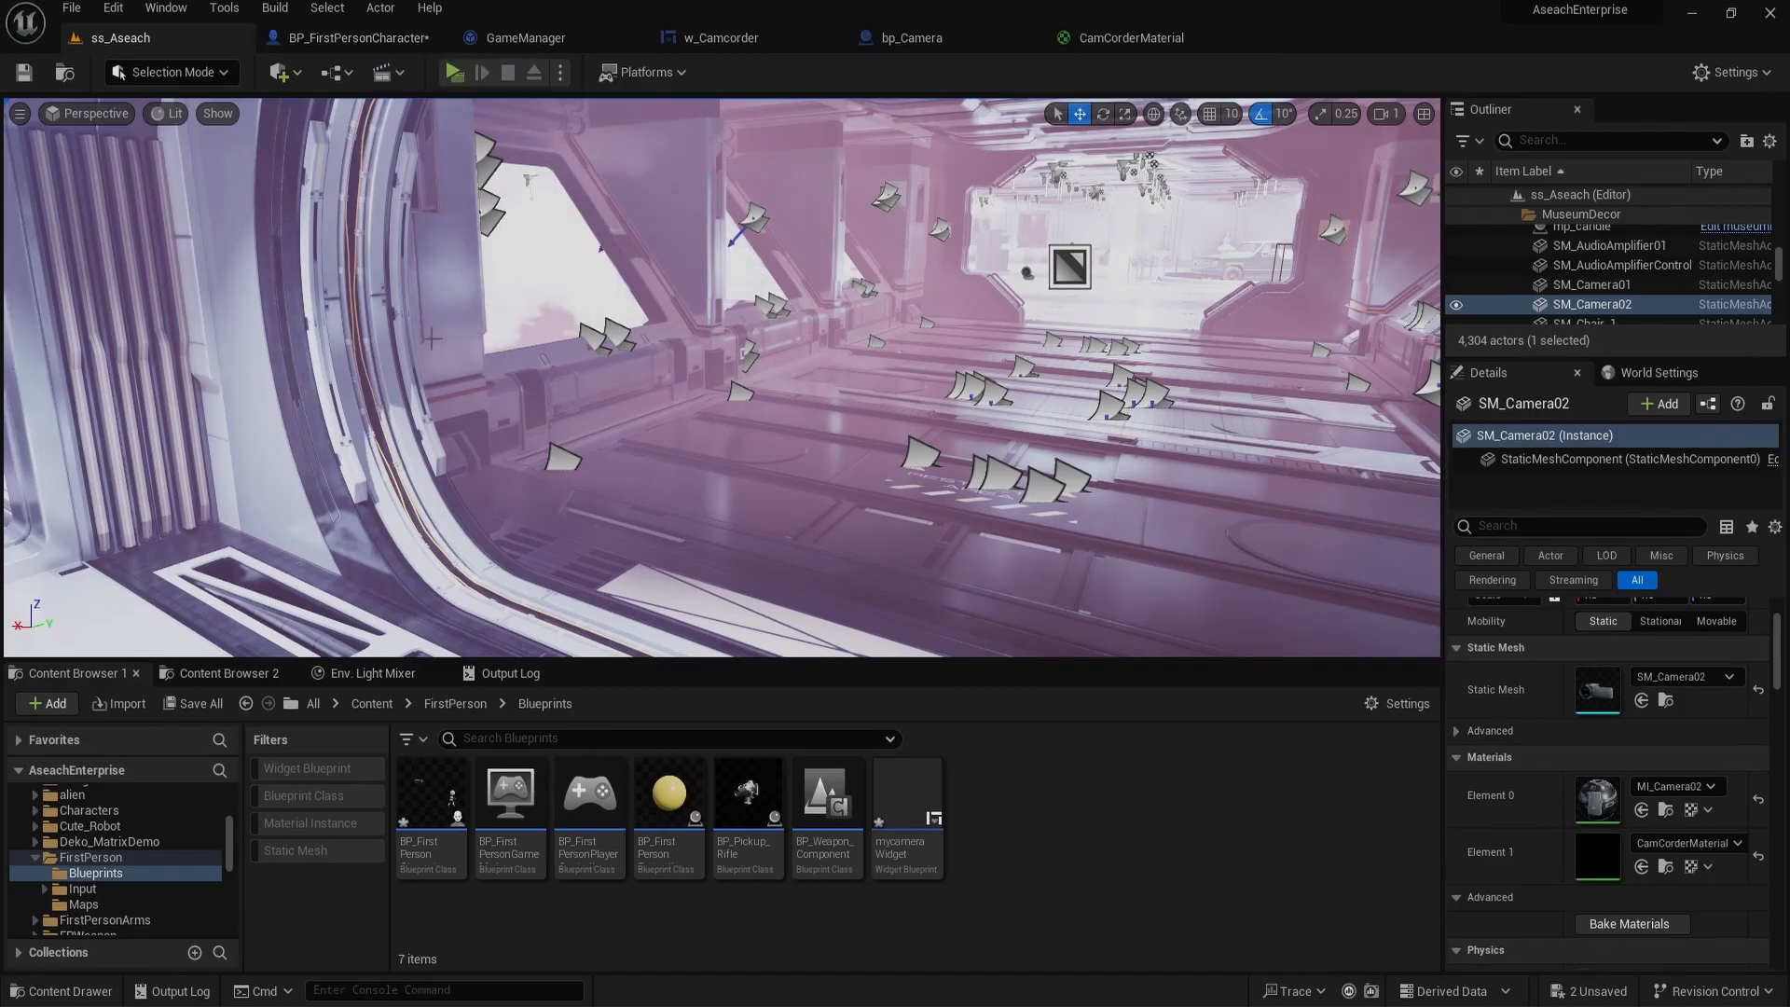
pyautogui.moveTo(562, 432); pyautogui.dragTo(624, 445, button='right')
pyautogui.press('w')
pyautogui.moveTo(624, 445); pyautogui.dragTo(667, 373, button='middle')
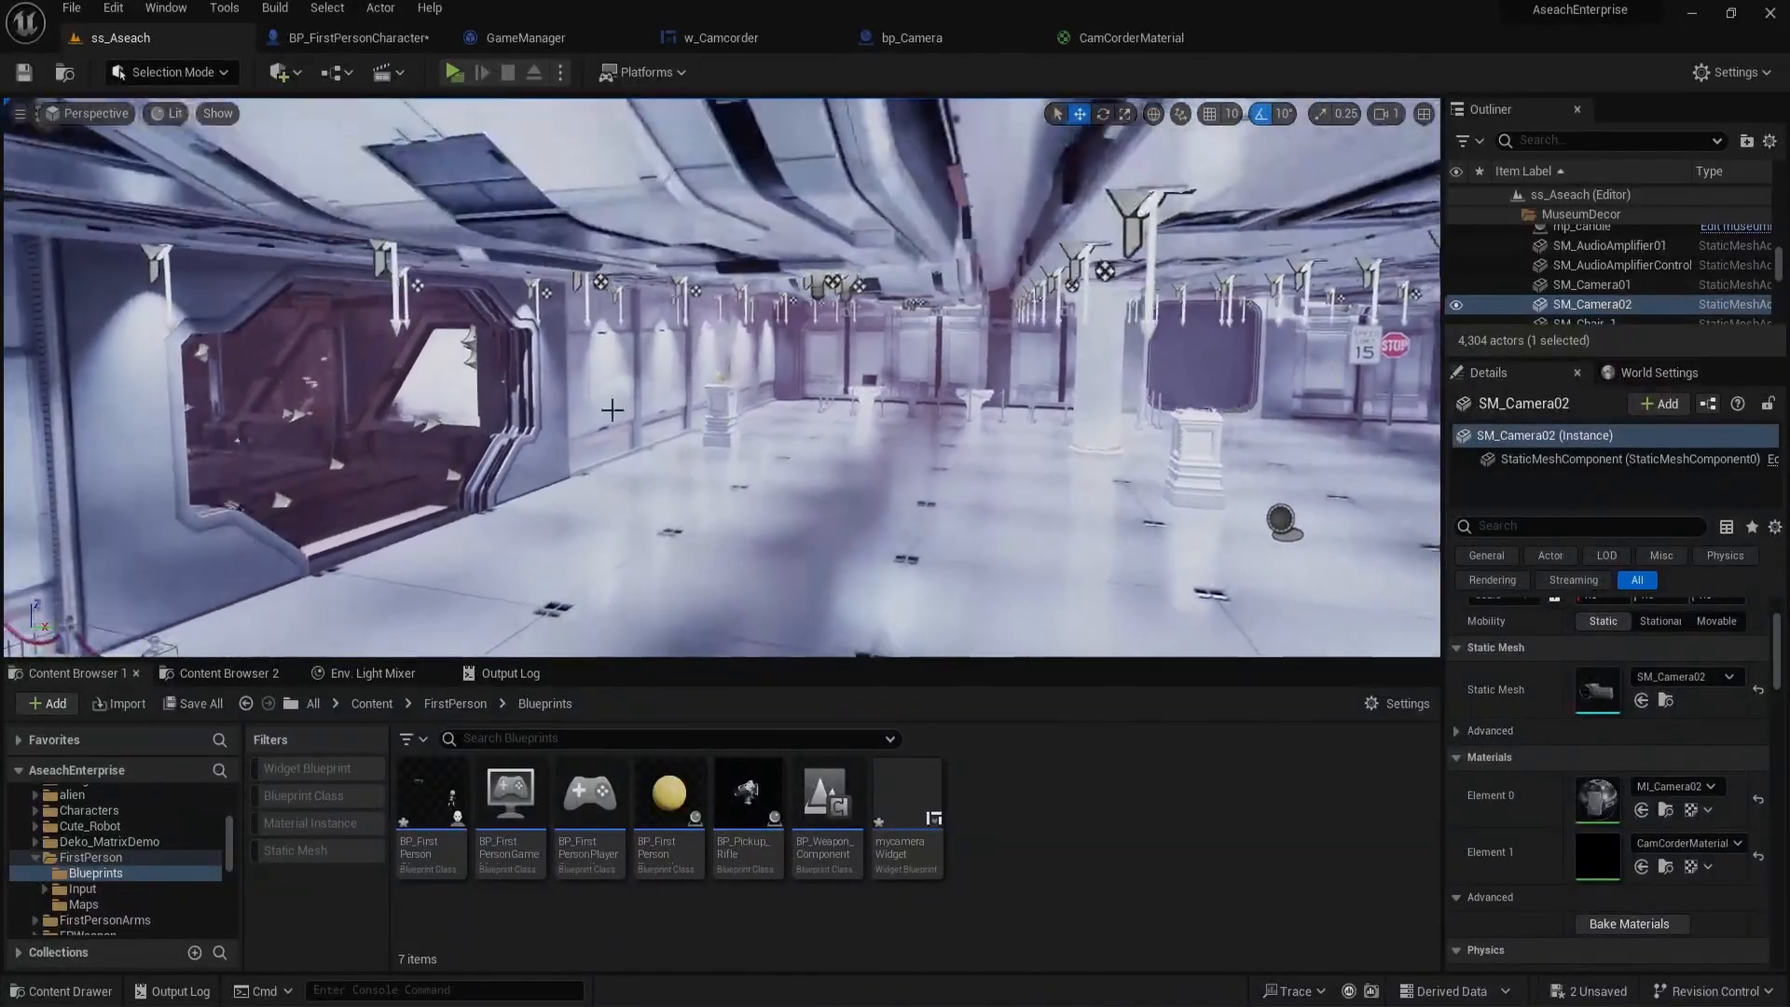
# Step: Open the BP_FirstPersonCharacter blueprint and examine the SM_Camera02 camcorder mesh from several angles, with the move tool active
pyautogui.click(335, 40)
pyautogui.moveTo(1012, 443); pyautogui.dragTo(879, 428, button='right')
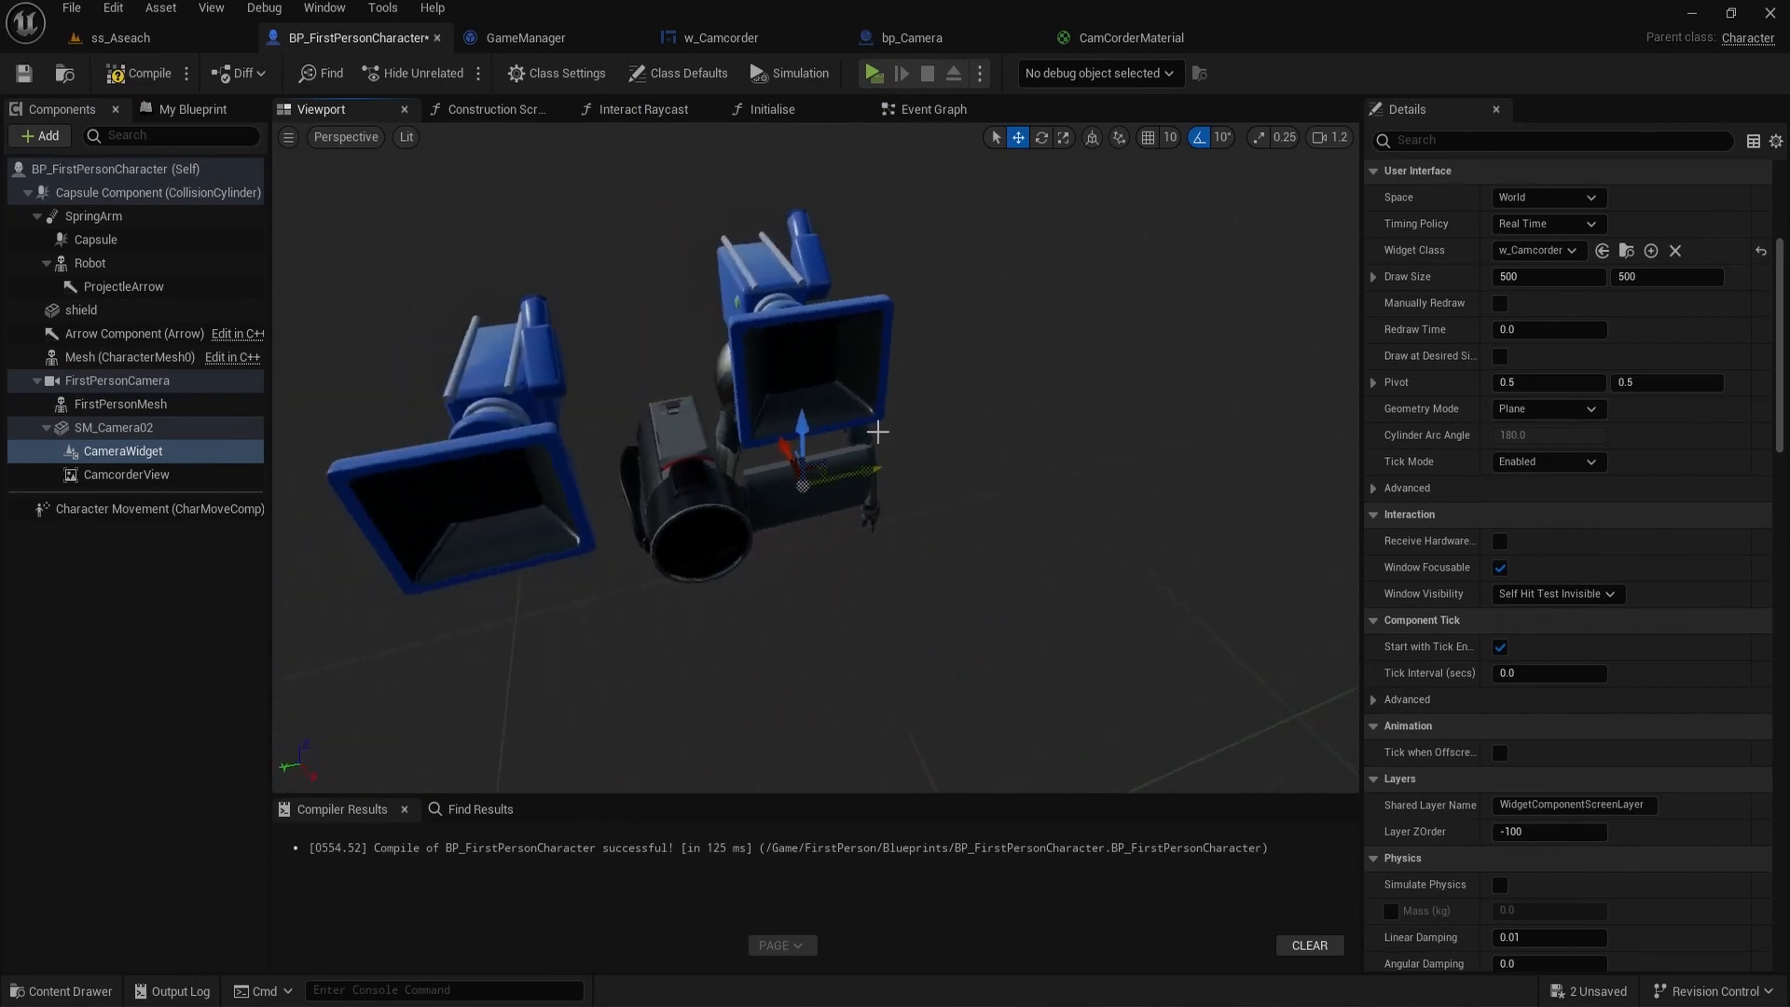
pyautogui.click(677, 510)
pyautogui.moveTo(694, 492); pyautogui.dragTo(694, 492, button='right')
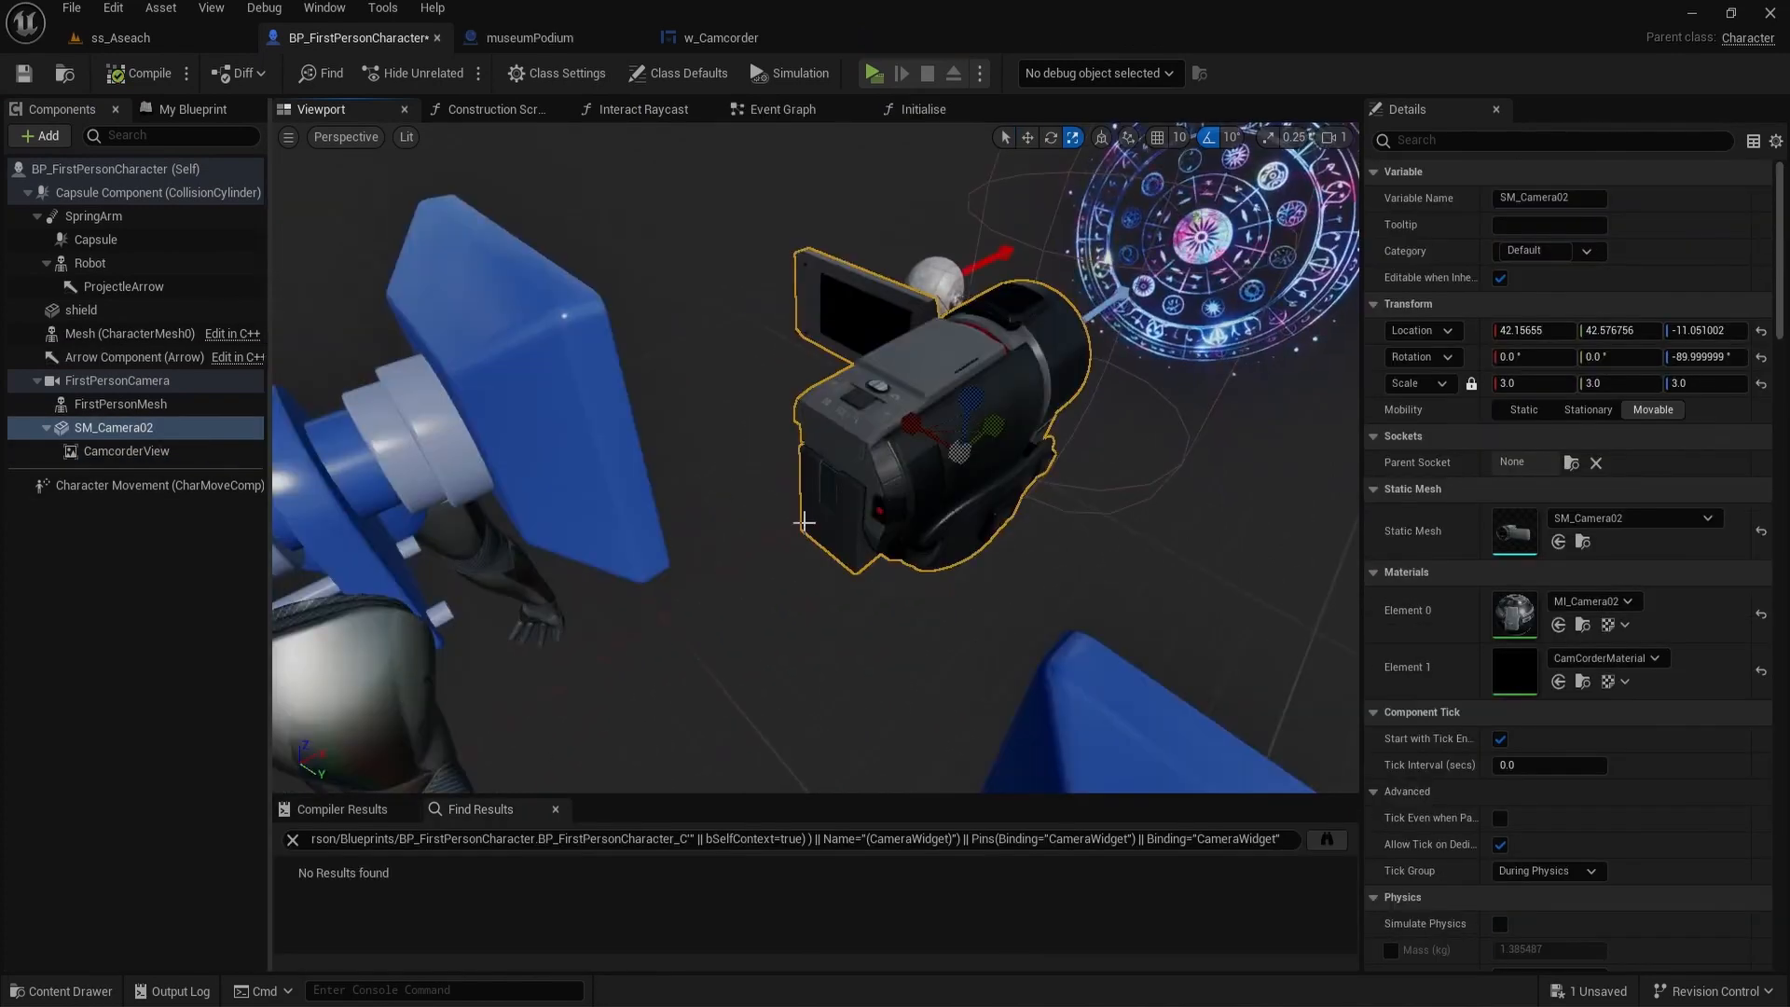
pyautogui.moveTo(816, 447); pyautogui.dragTo(788, 447, button='right')
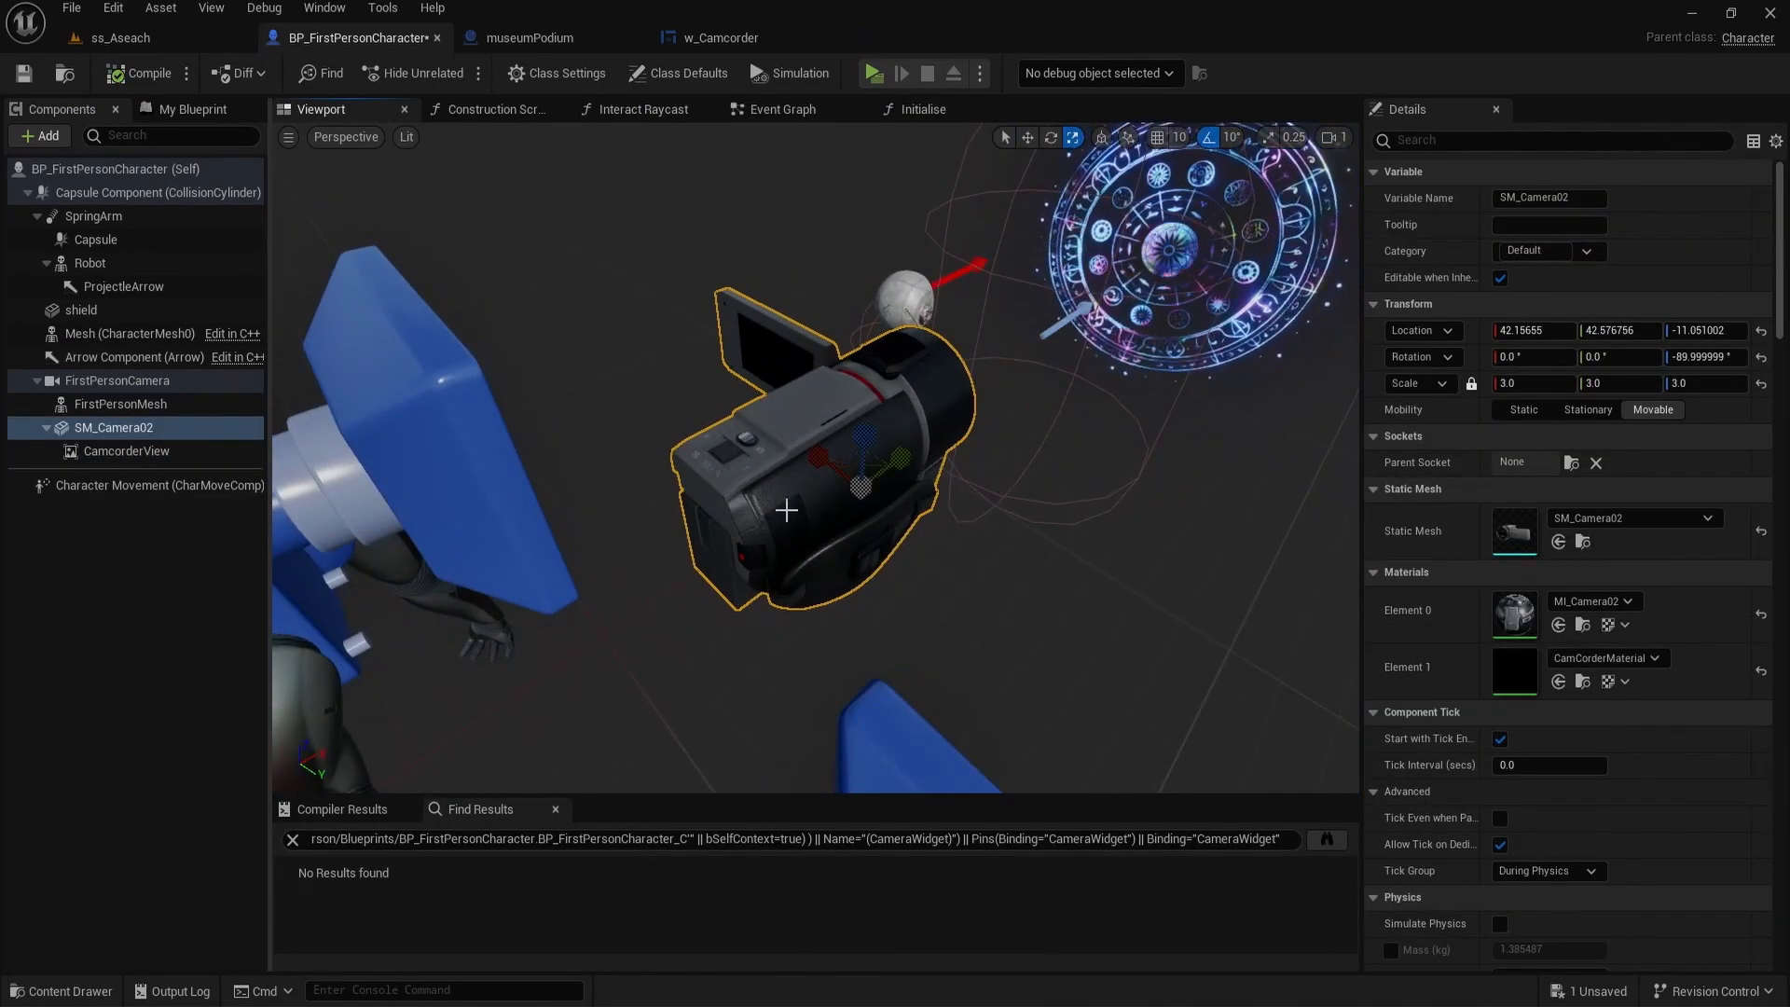
pyautogui.moveTo(807, 523); pyautogui.dragTo(936, 511, button='right')
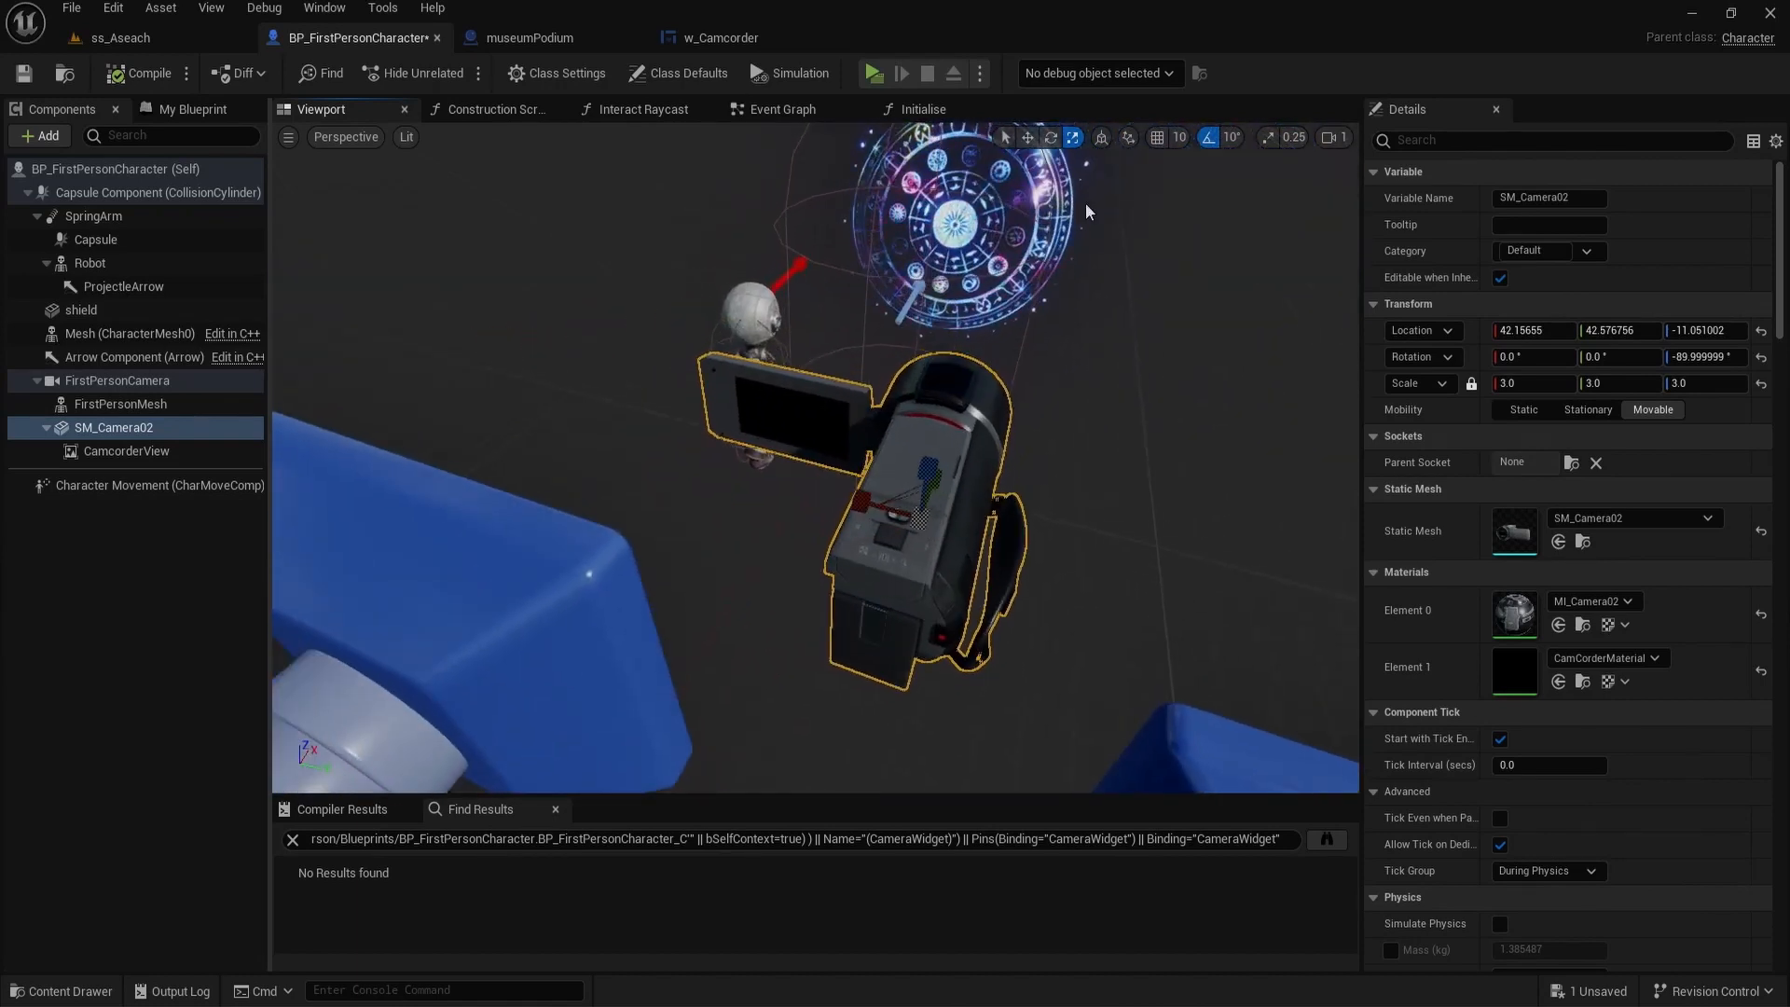
pyautogui.click(1027, 137)
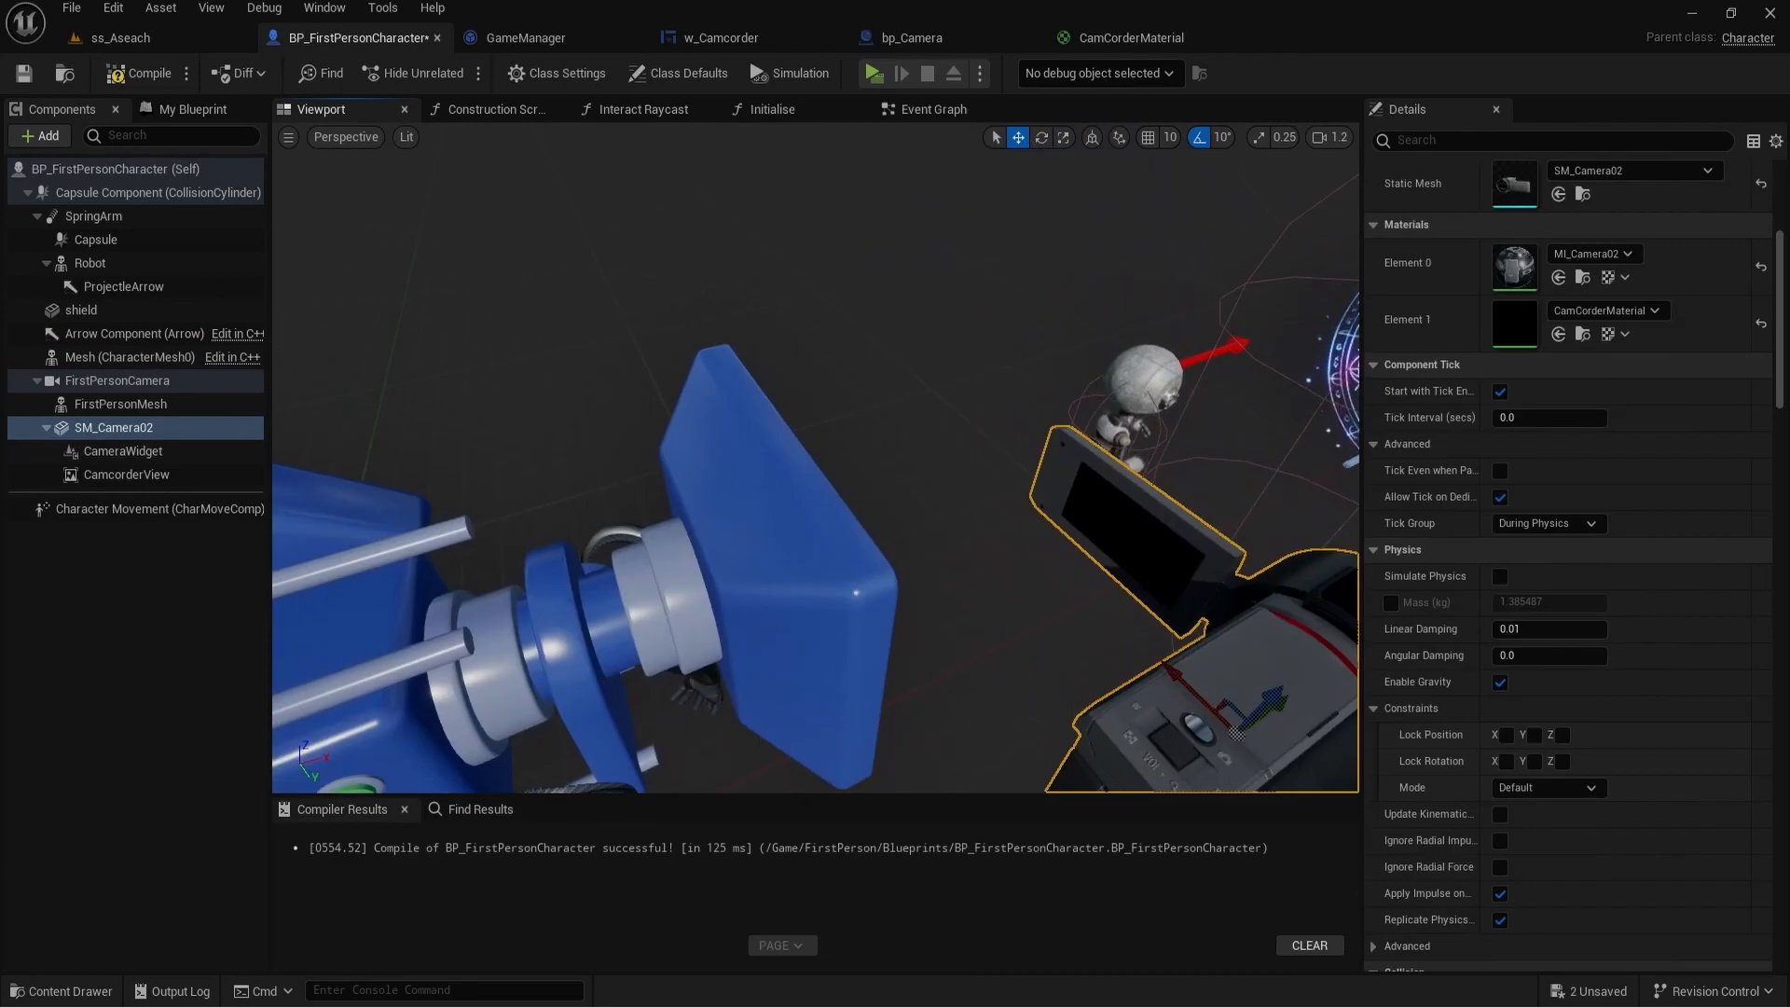
# Step: Select the FirstPersonCamera component and inspect where it sits relative to the camcorder and the second camera
pyautogui.click(117, 380)
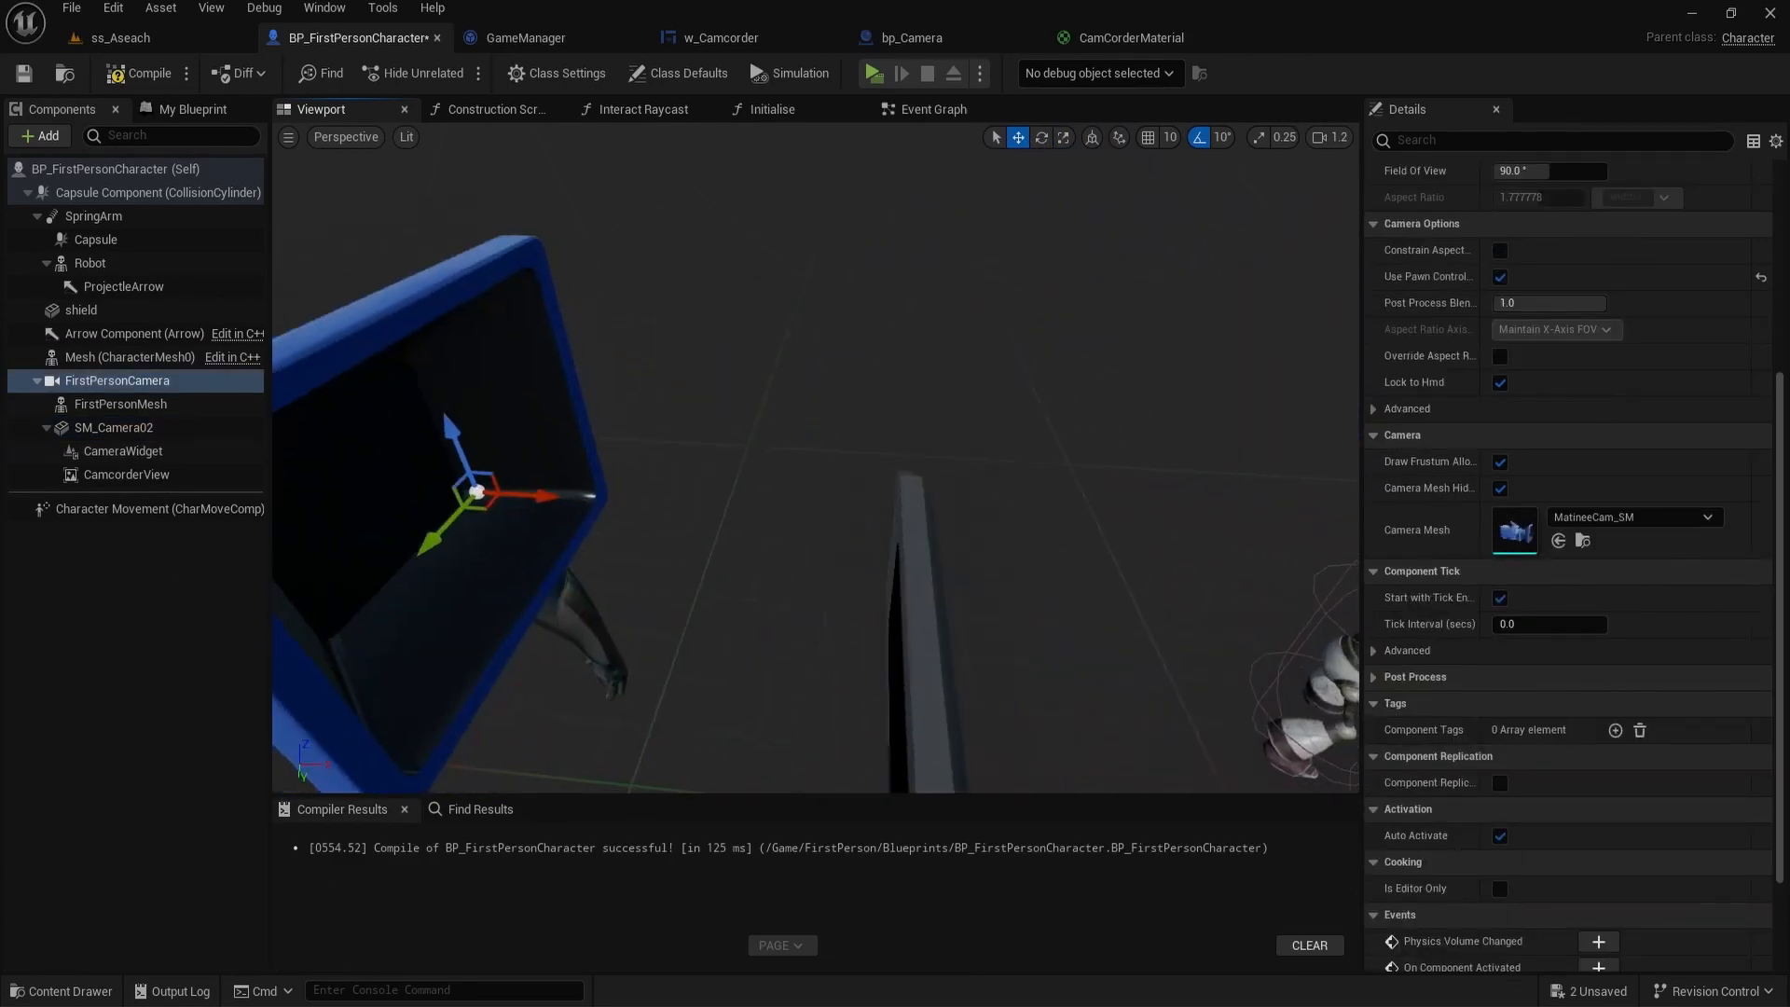
pyautogui.moveTo(881, 655); pyautogui.dragTo(881, 655, button='right')
pyautogui.scroll(-6, 652, 353)
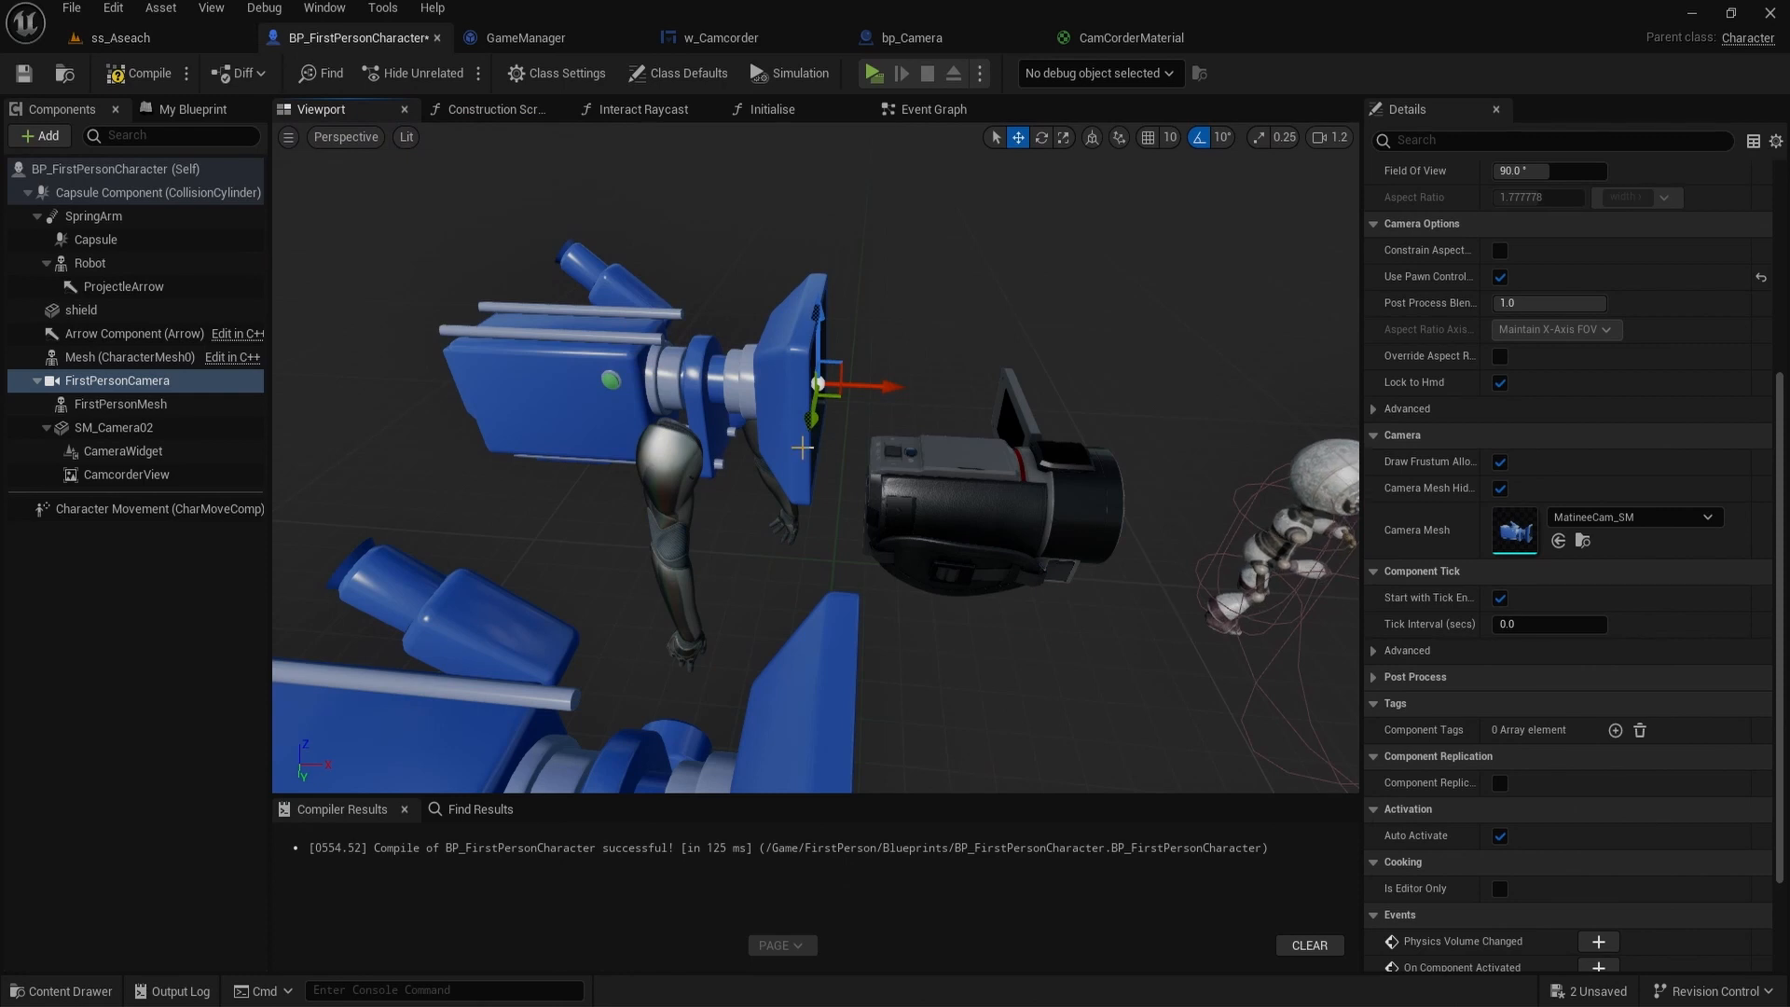
pyautogui.moveTo(709, 419); pyautogui.dragTo(664, 457, button='right')
pyautogui.click(663, 457)
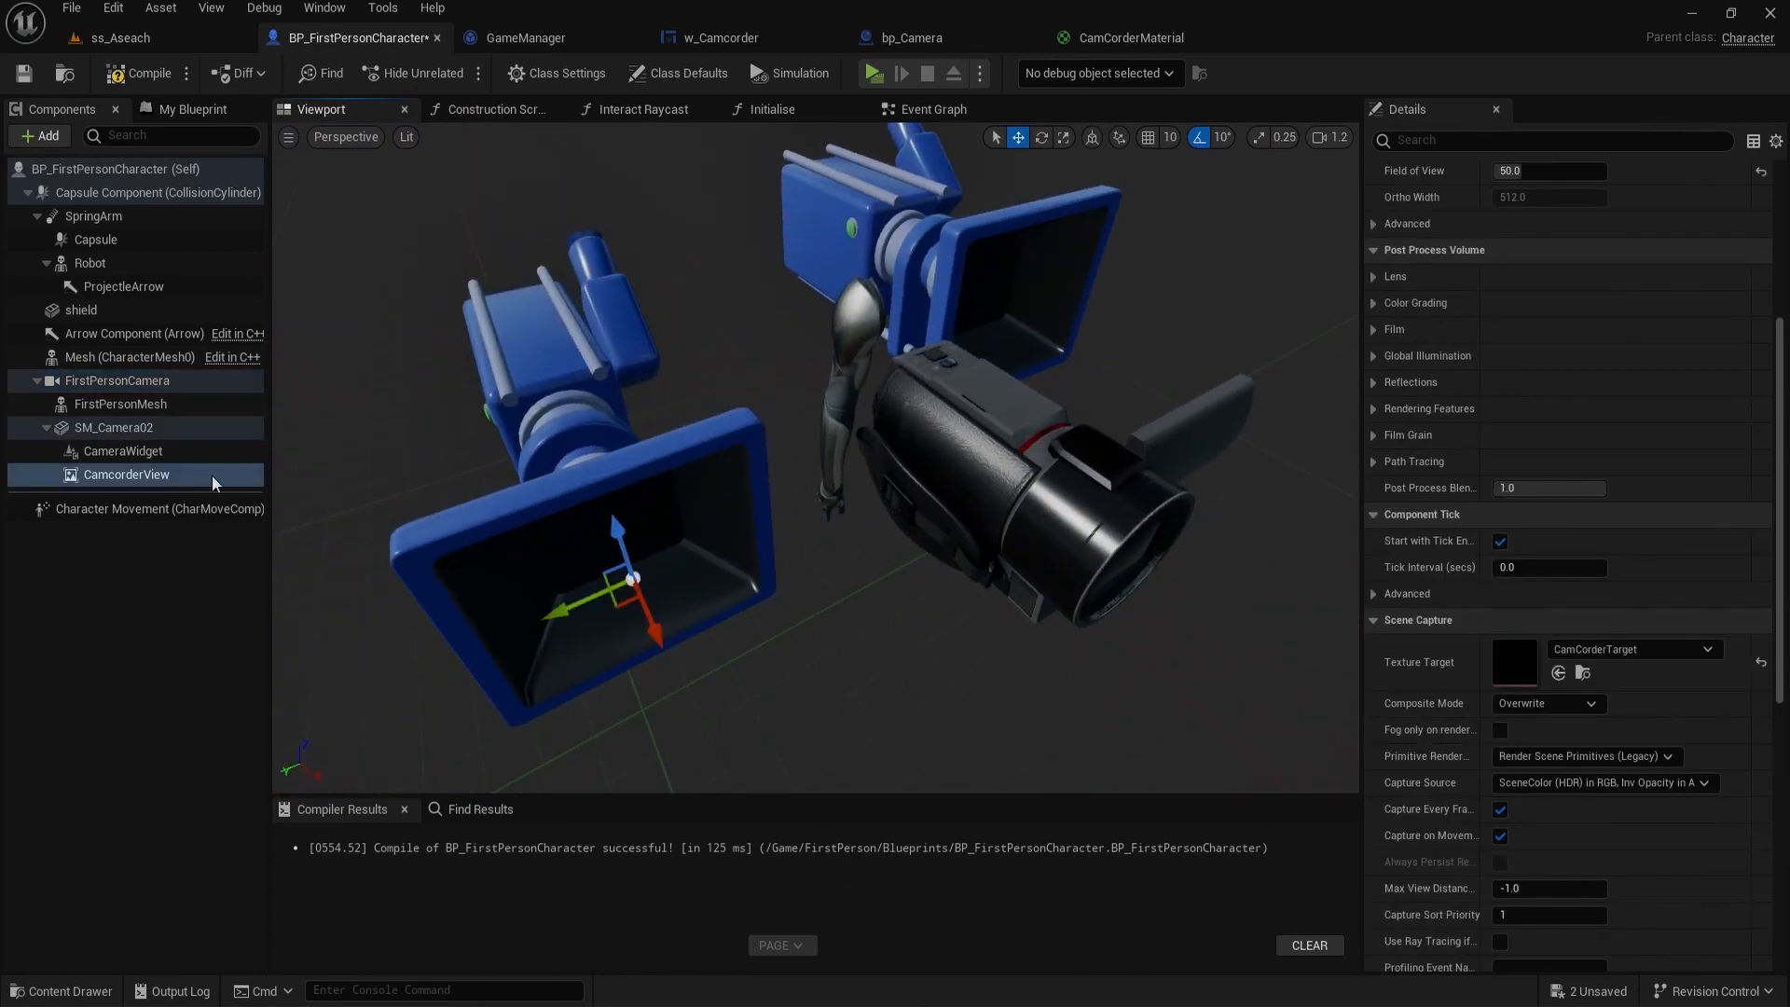
# Step: Add a trial Scene Capture Component 2D beneath CamcorderView and delete it again
pyautogui.click(45, 136)
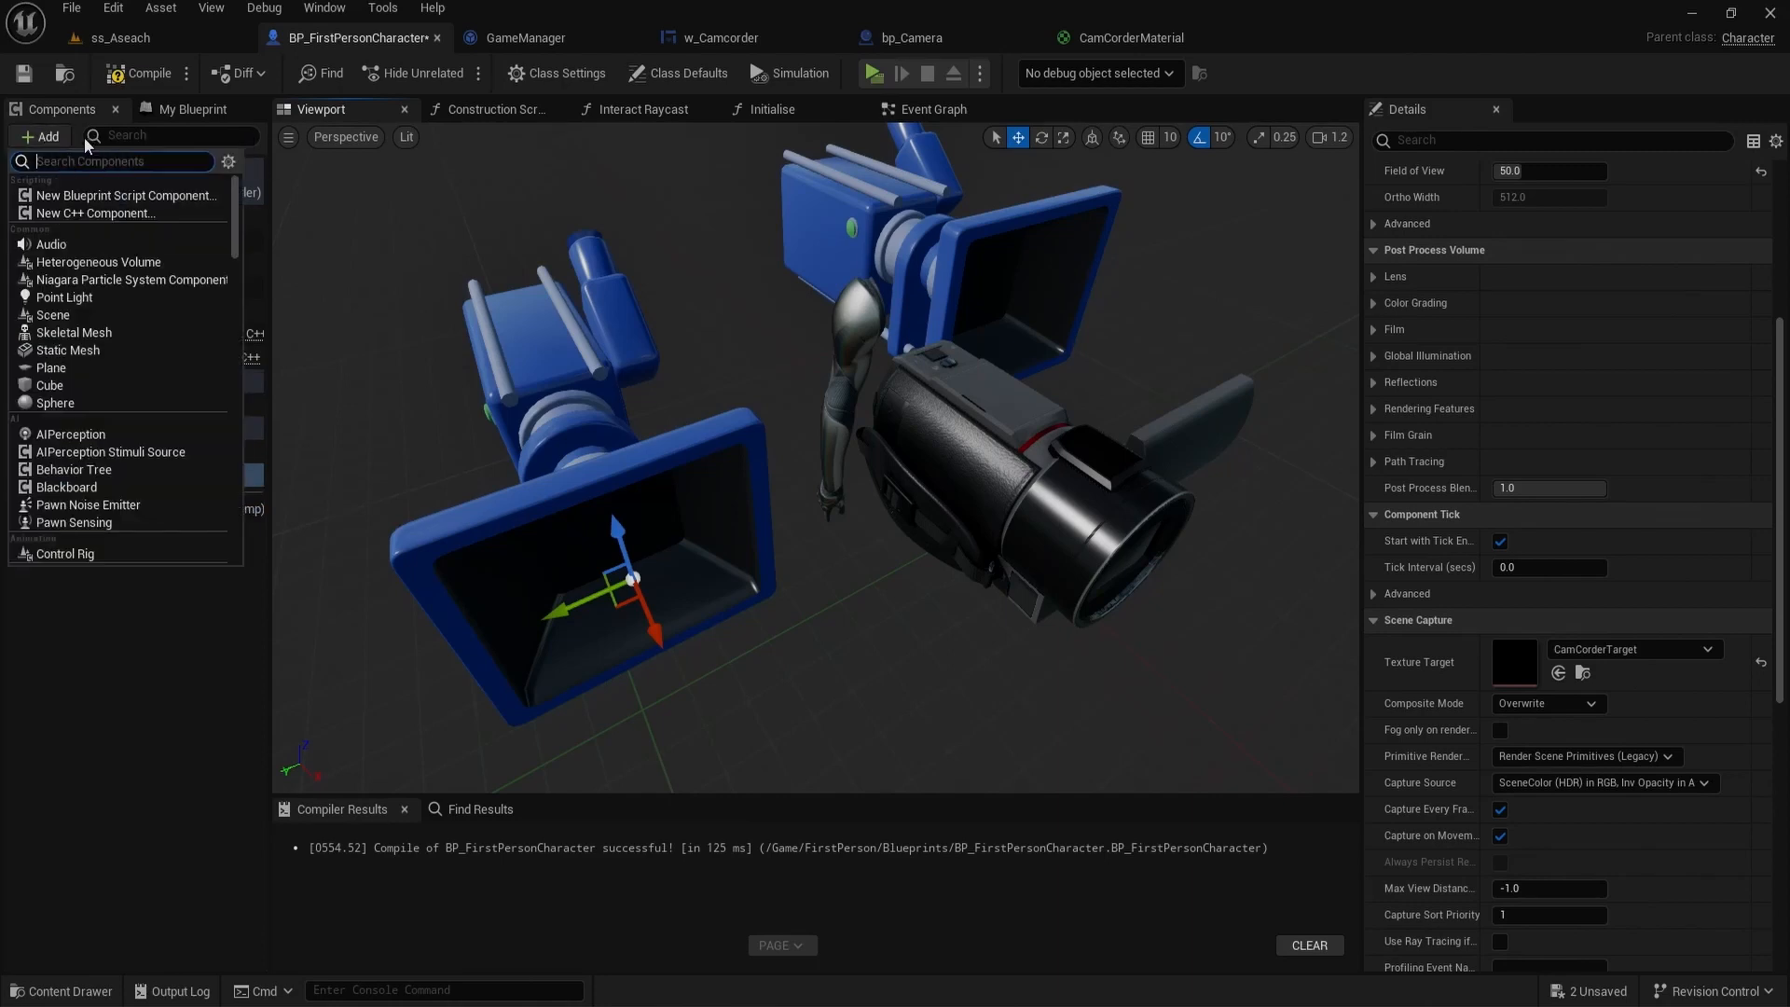
pyautogui.write('scene')
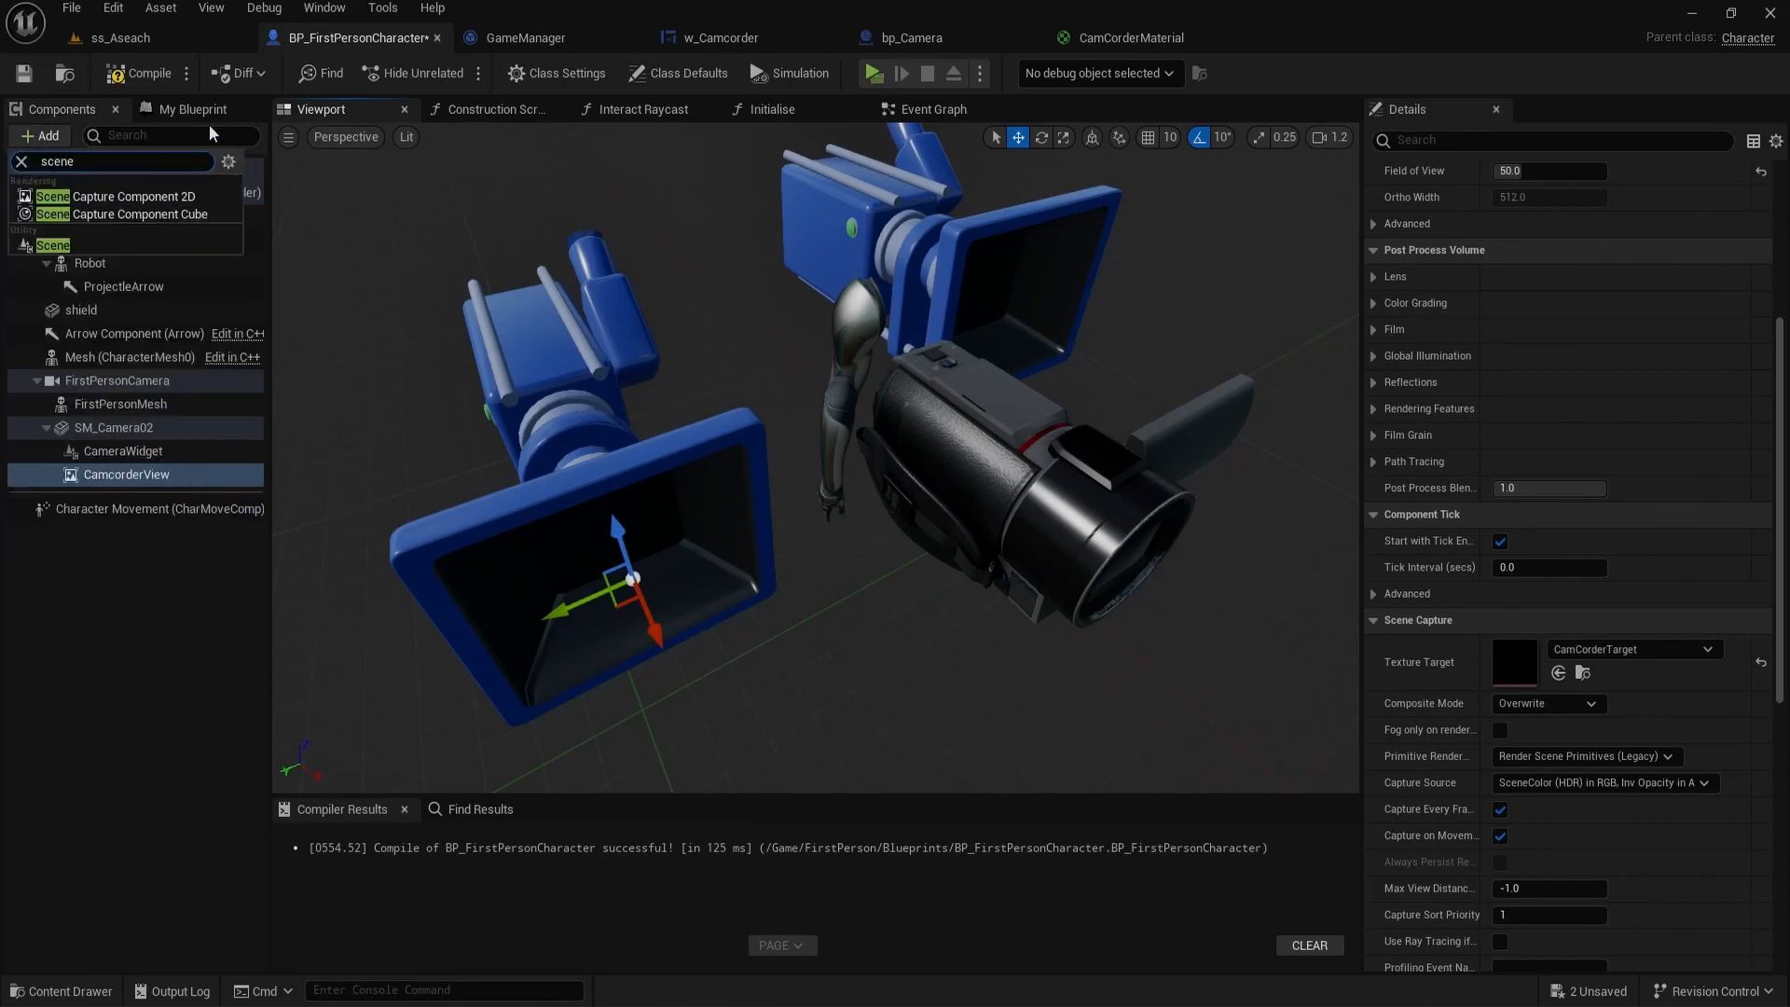
pyautogui.click(134, 192)
pyautogui.click(126, 505)
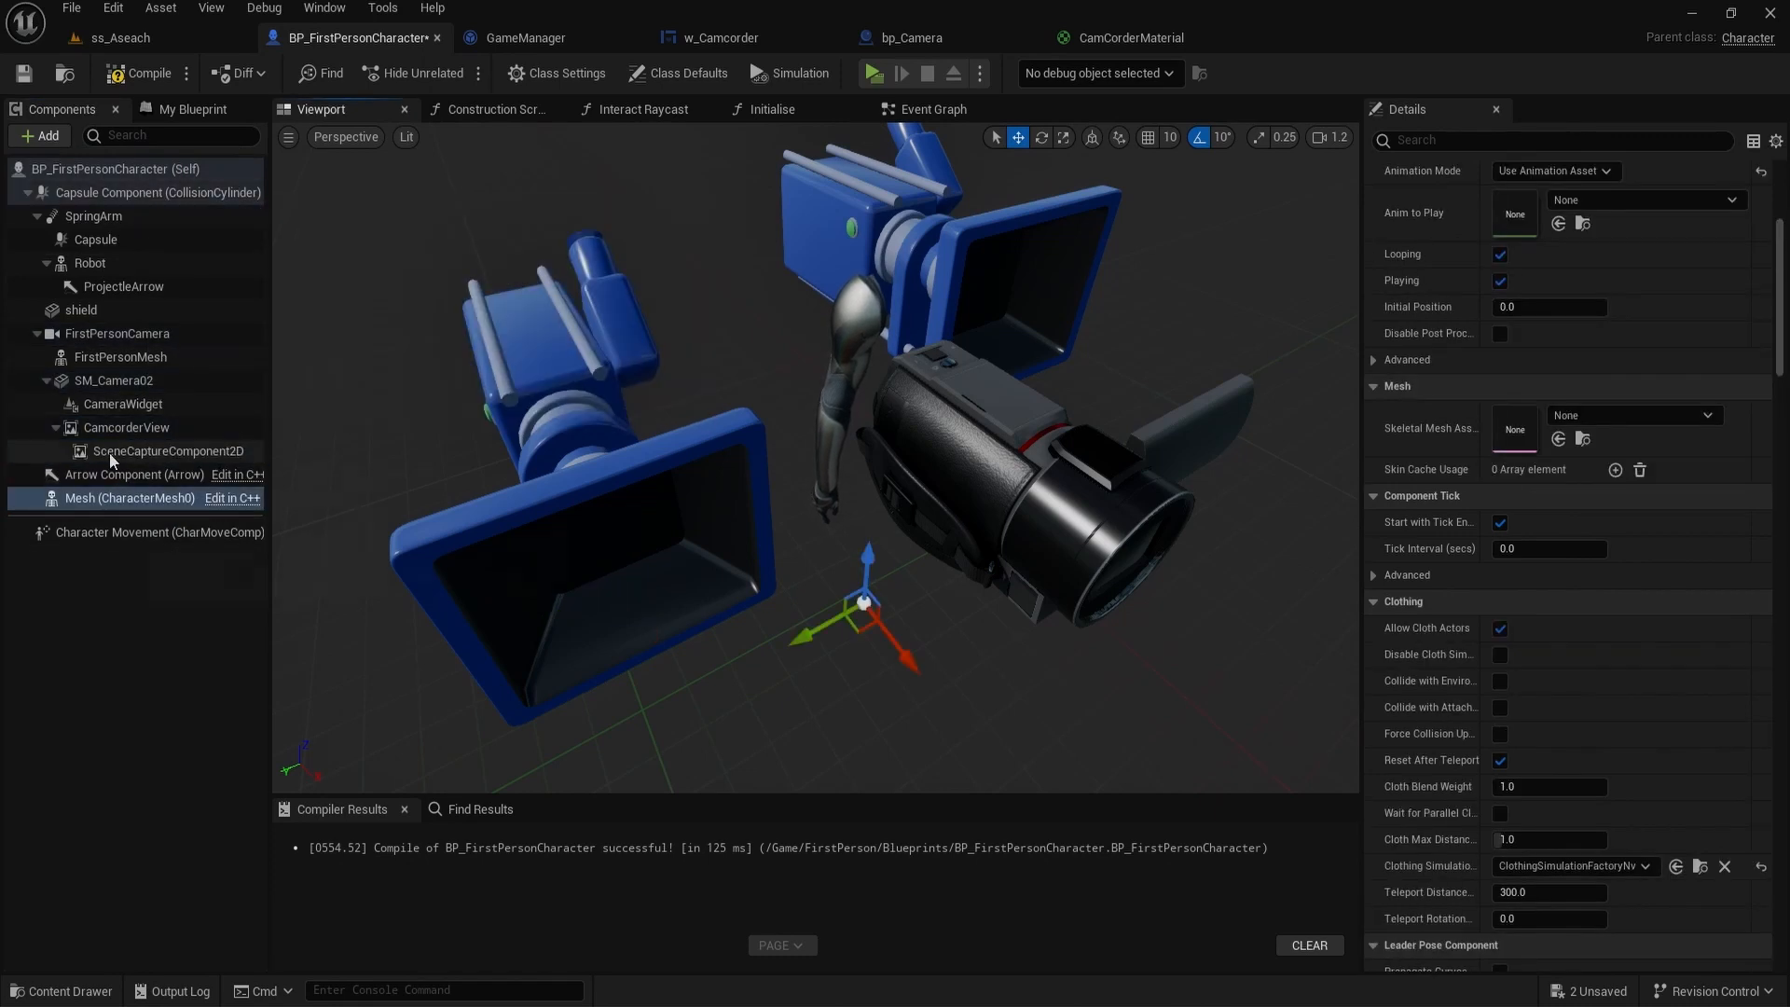
pyautogui.click(111, 451)
pyautogui.press('Delete')
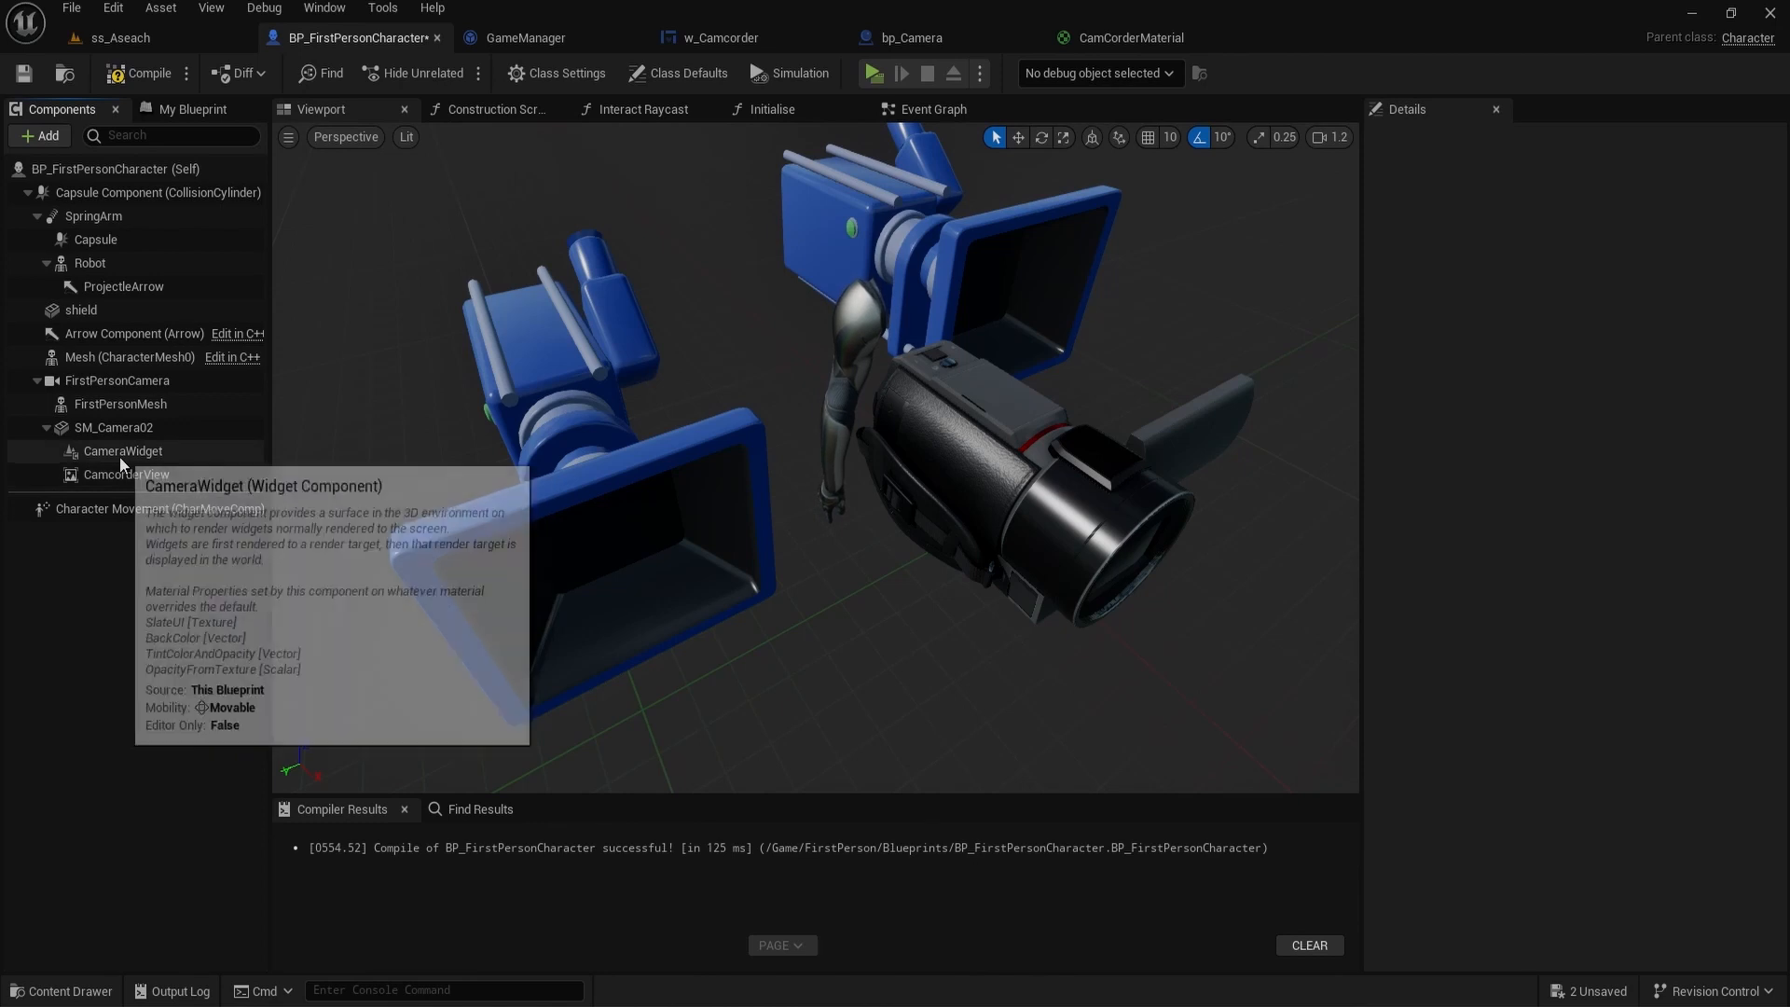
# Step: Select the CamcorderView scene capture and examine its placement and direction relative to the camcorder and the first-person camera
pyautogui.click(95, 478)
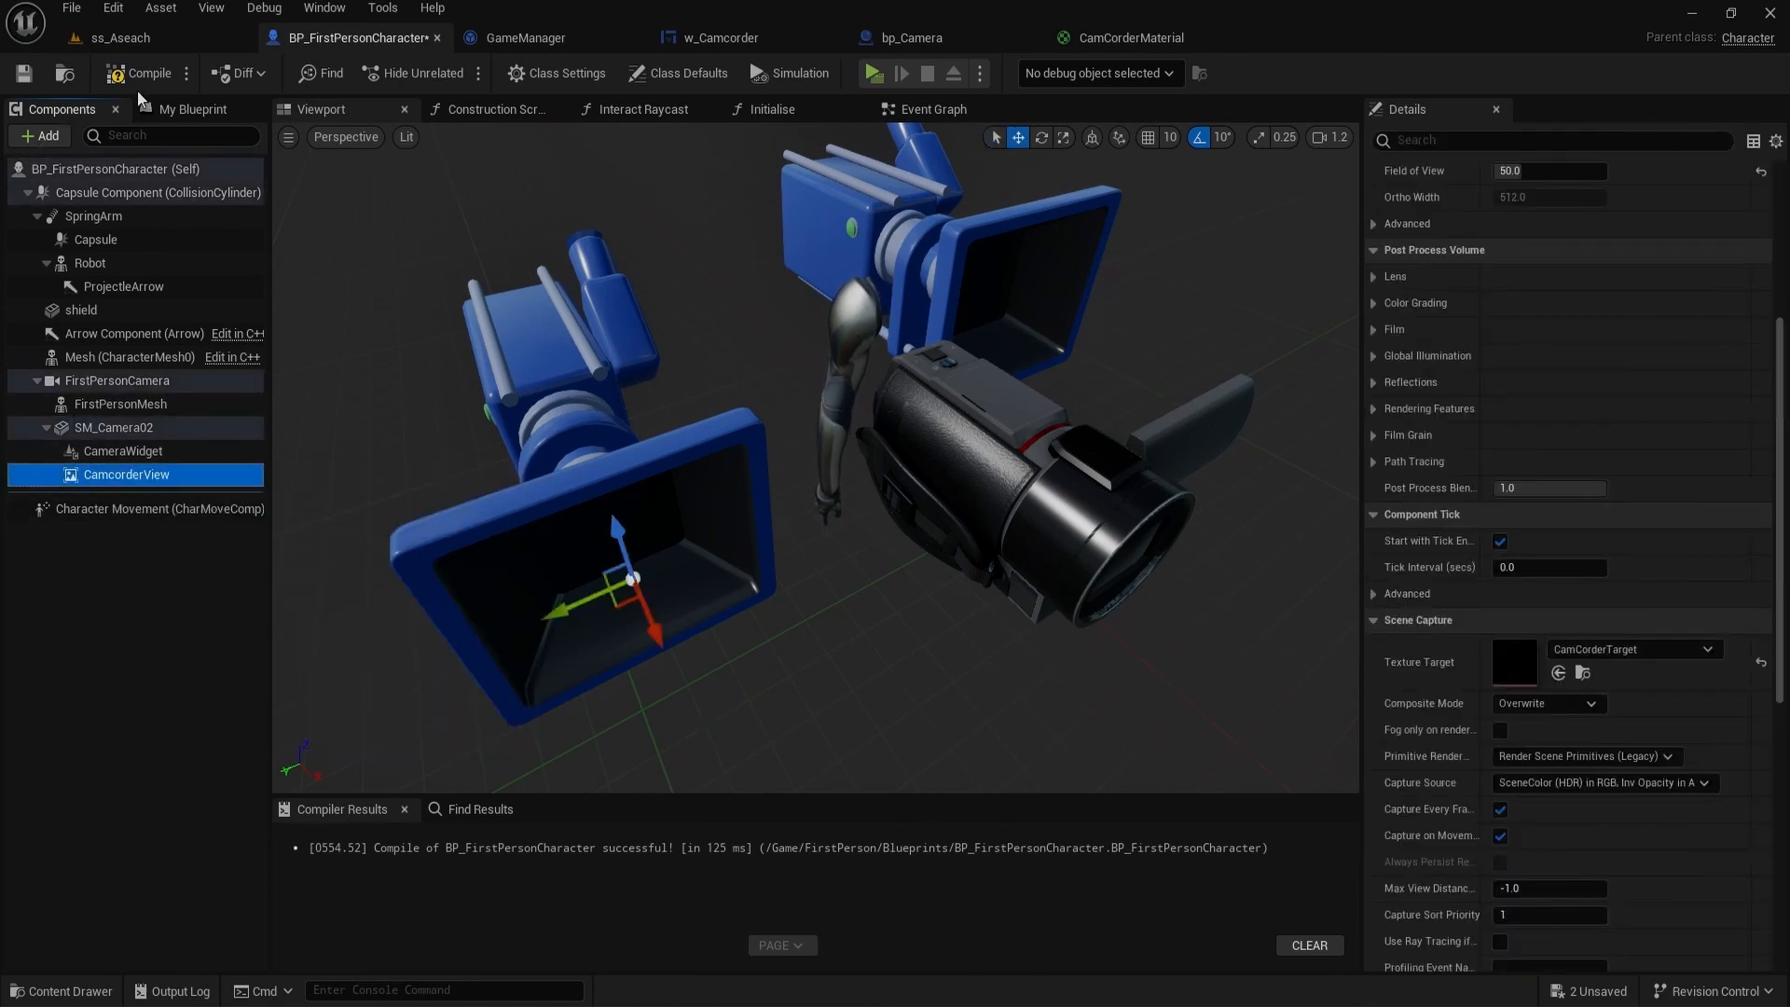
pyautogui.moveTo(464, 576)
pyautogui.mouseDown(button='right')
pyautogui.moveTo(484, 584)
pyautogui.moveTo(464, 607)
pyautogui.mouseUp(button='right')
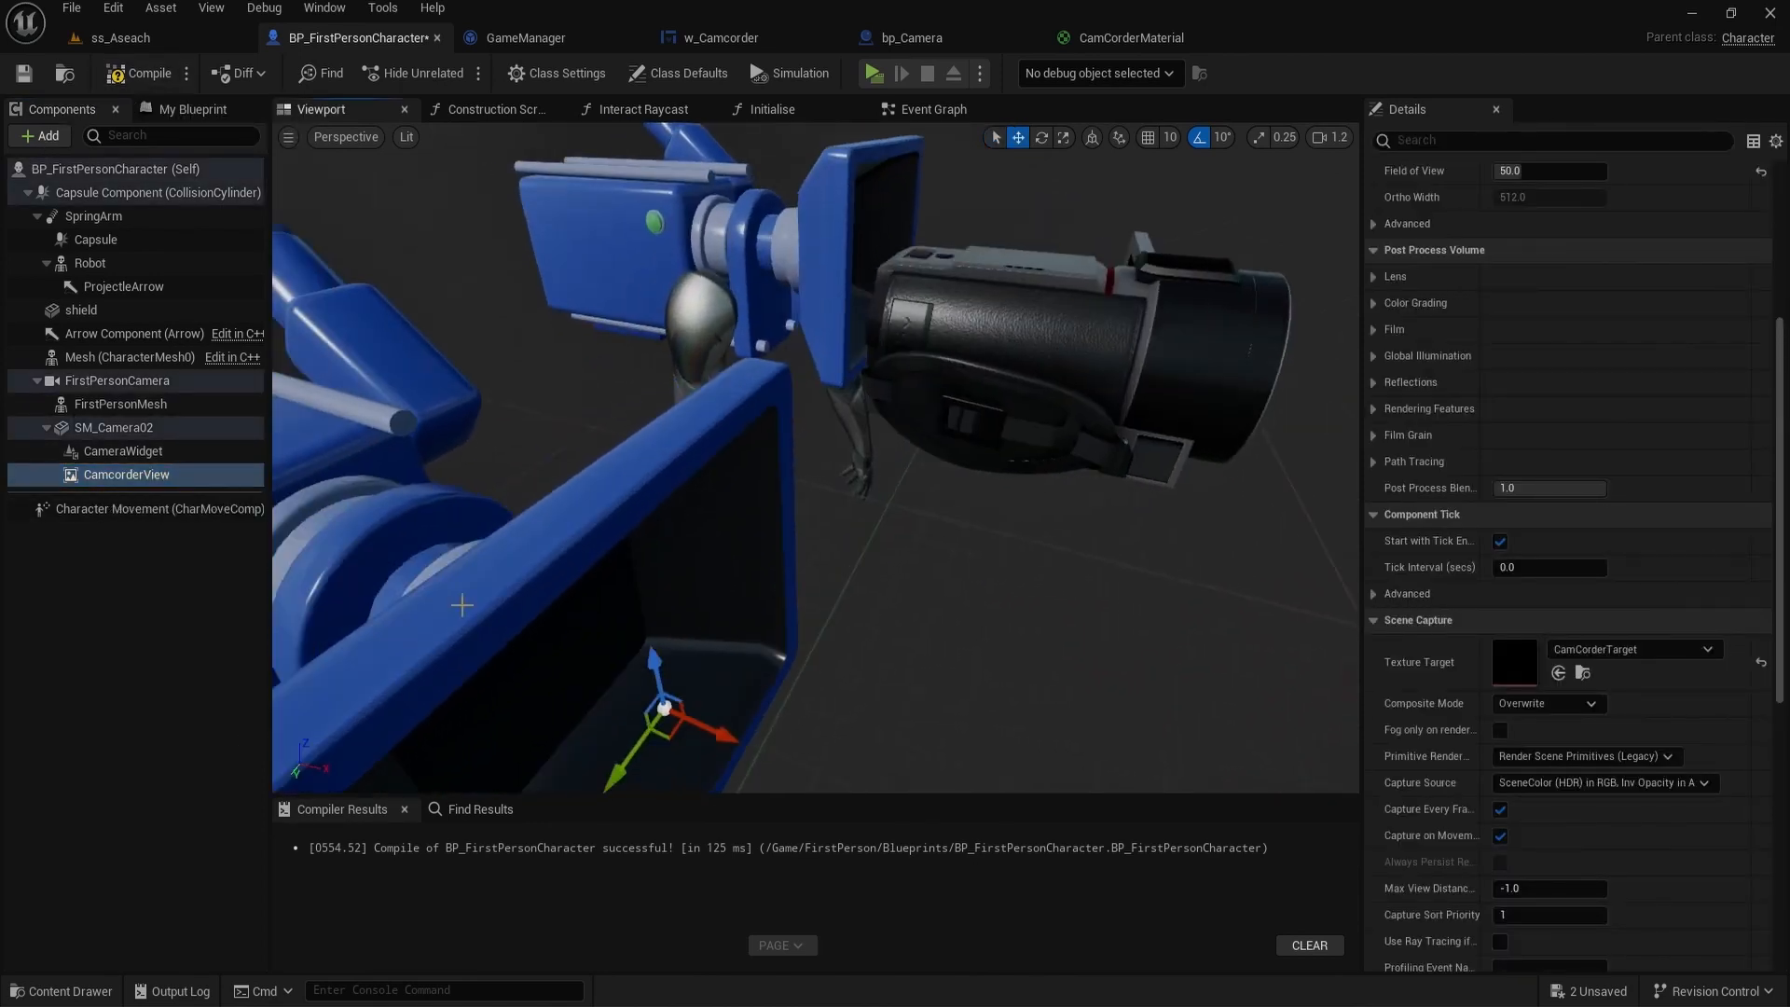
pyautogui.scroll(-5, 610, 504)
pyautogui.scroll(3, 609, 504)
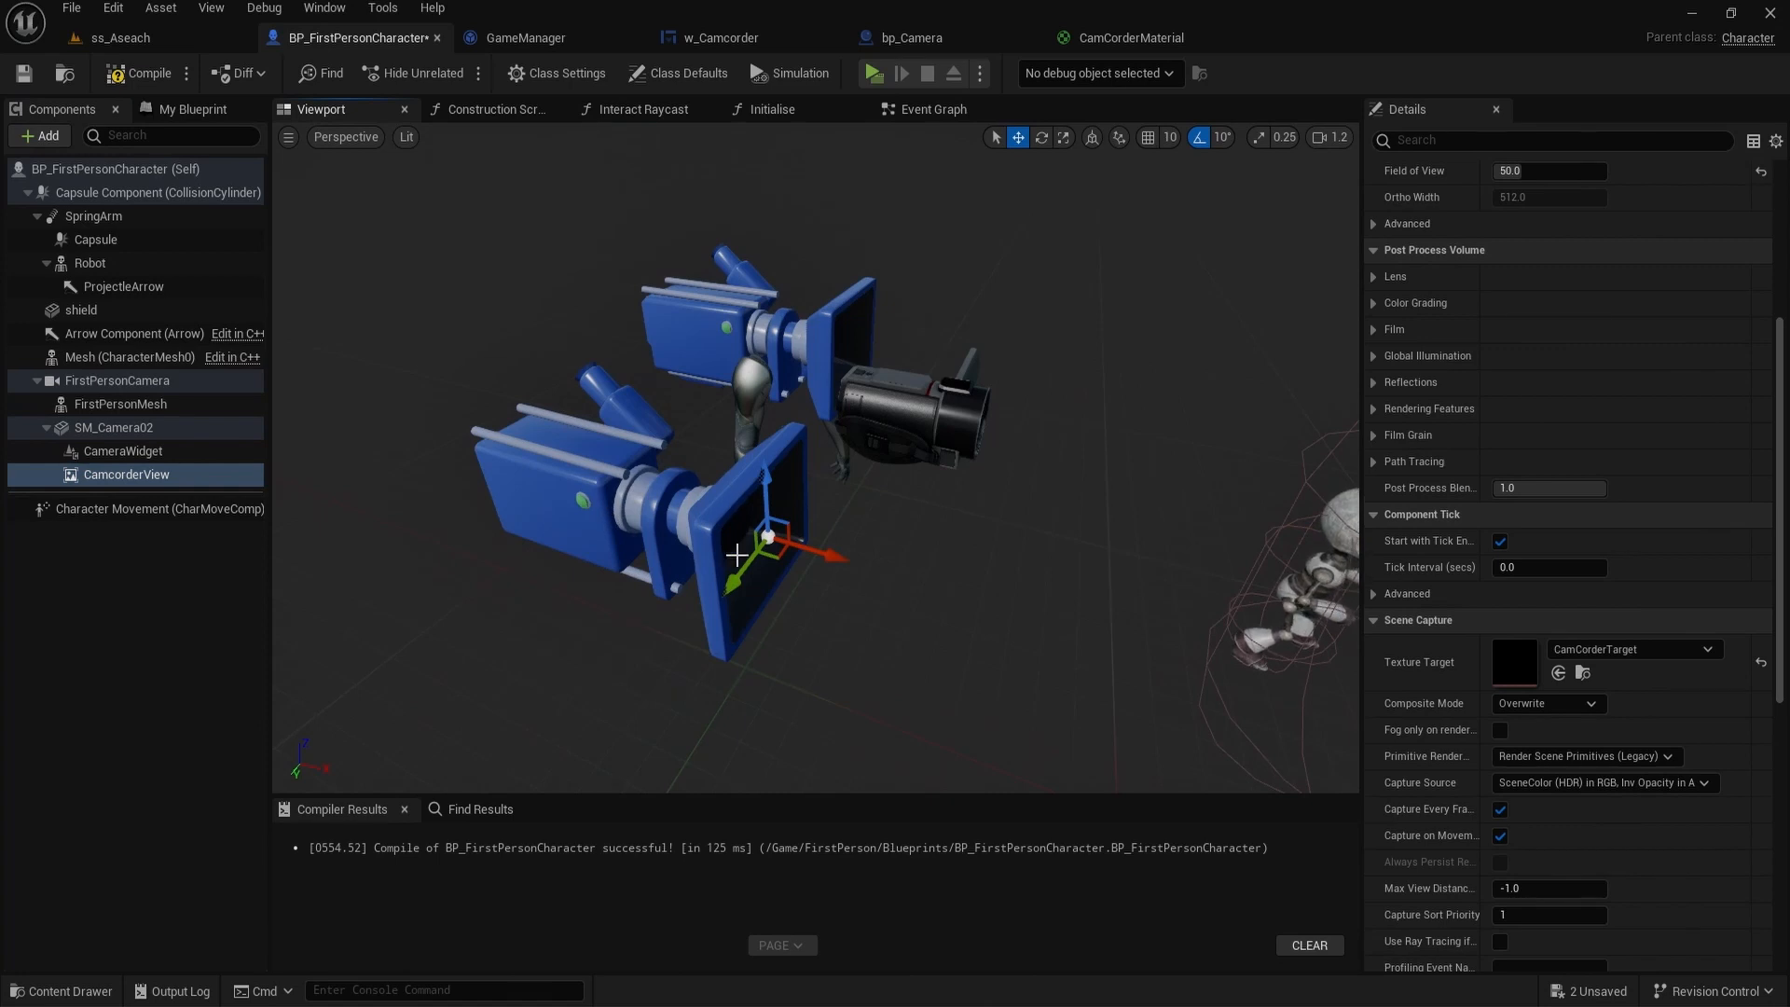
pyautogui.moveTo(746, 562); pyautogui.dragTo(846, 564, button='right')
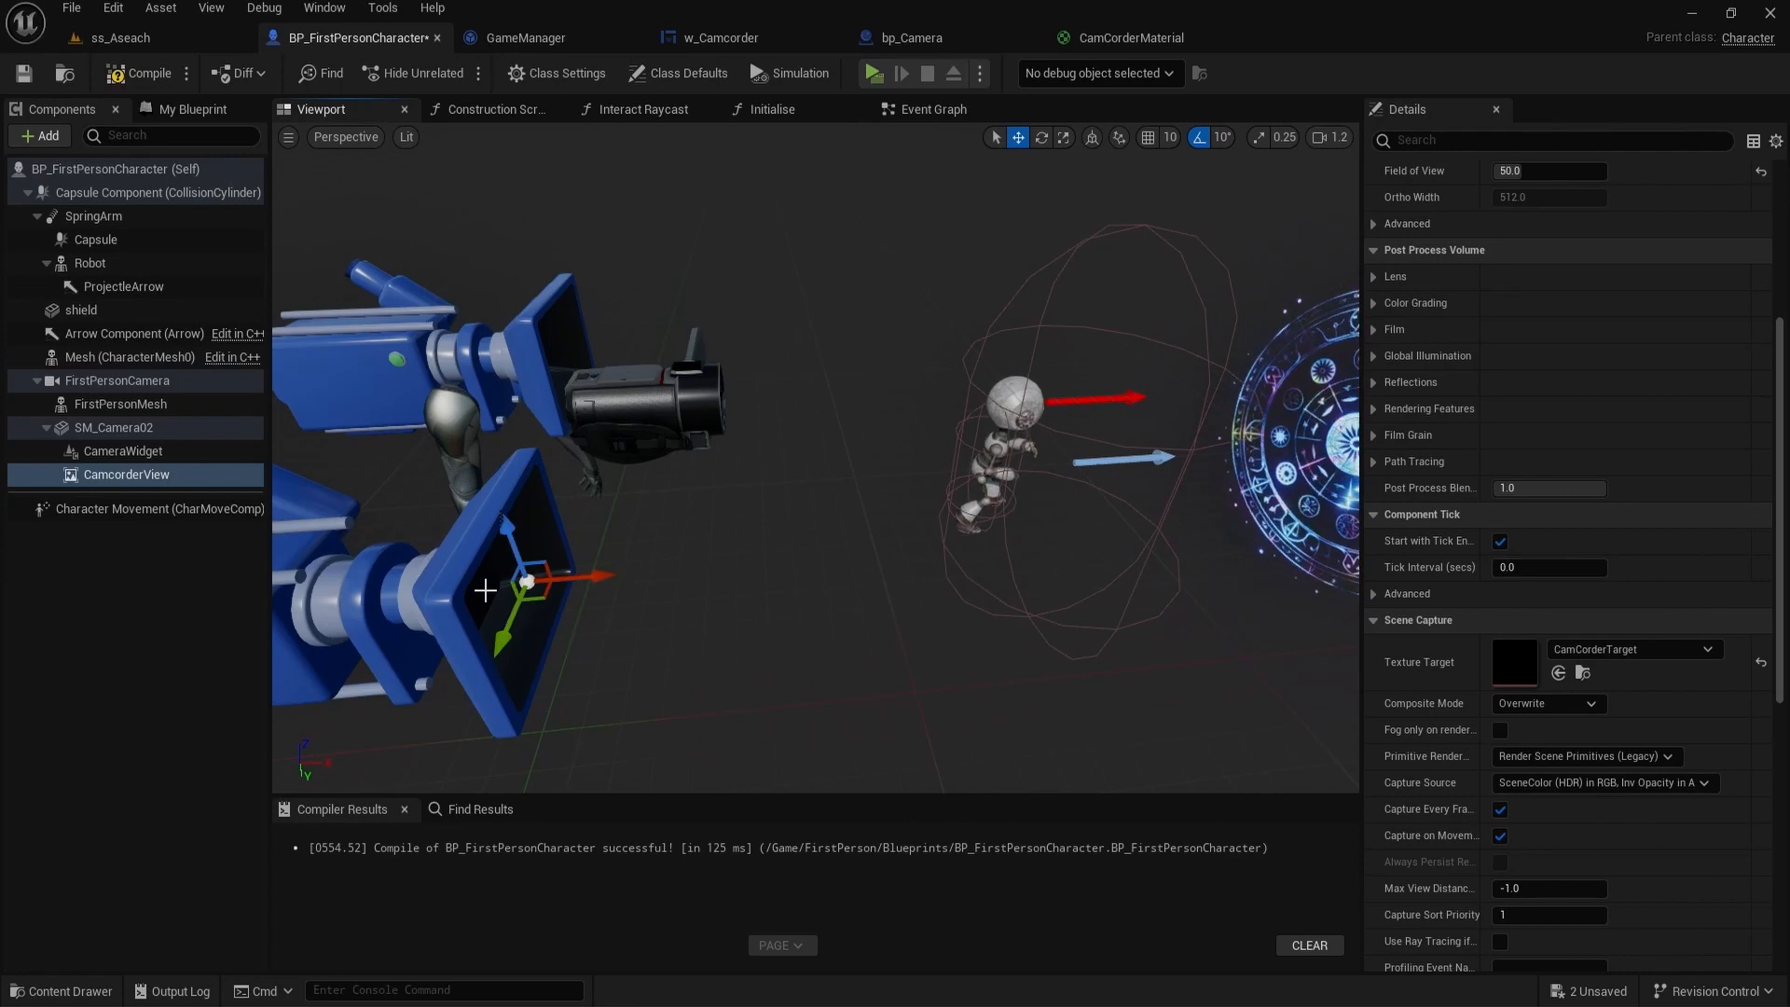
pyautogui.moveTo(484, 591); pyautogui.dragTo(317, 587, button='middle')
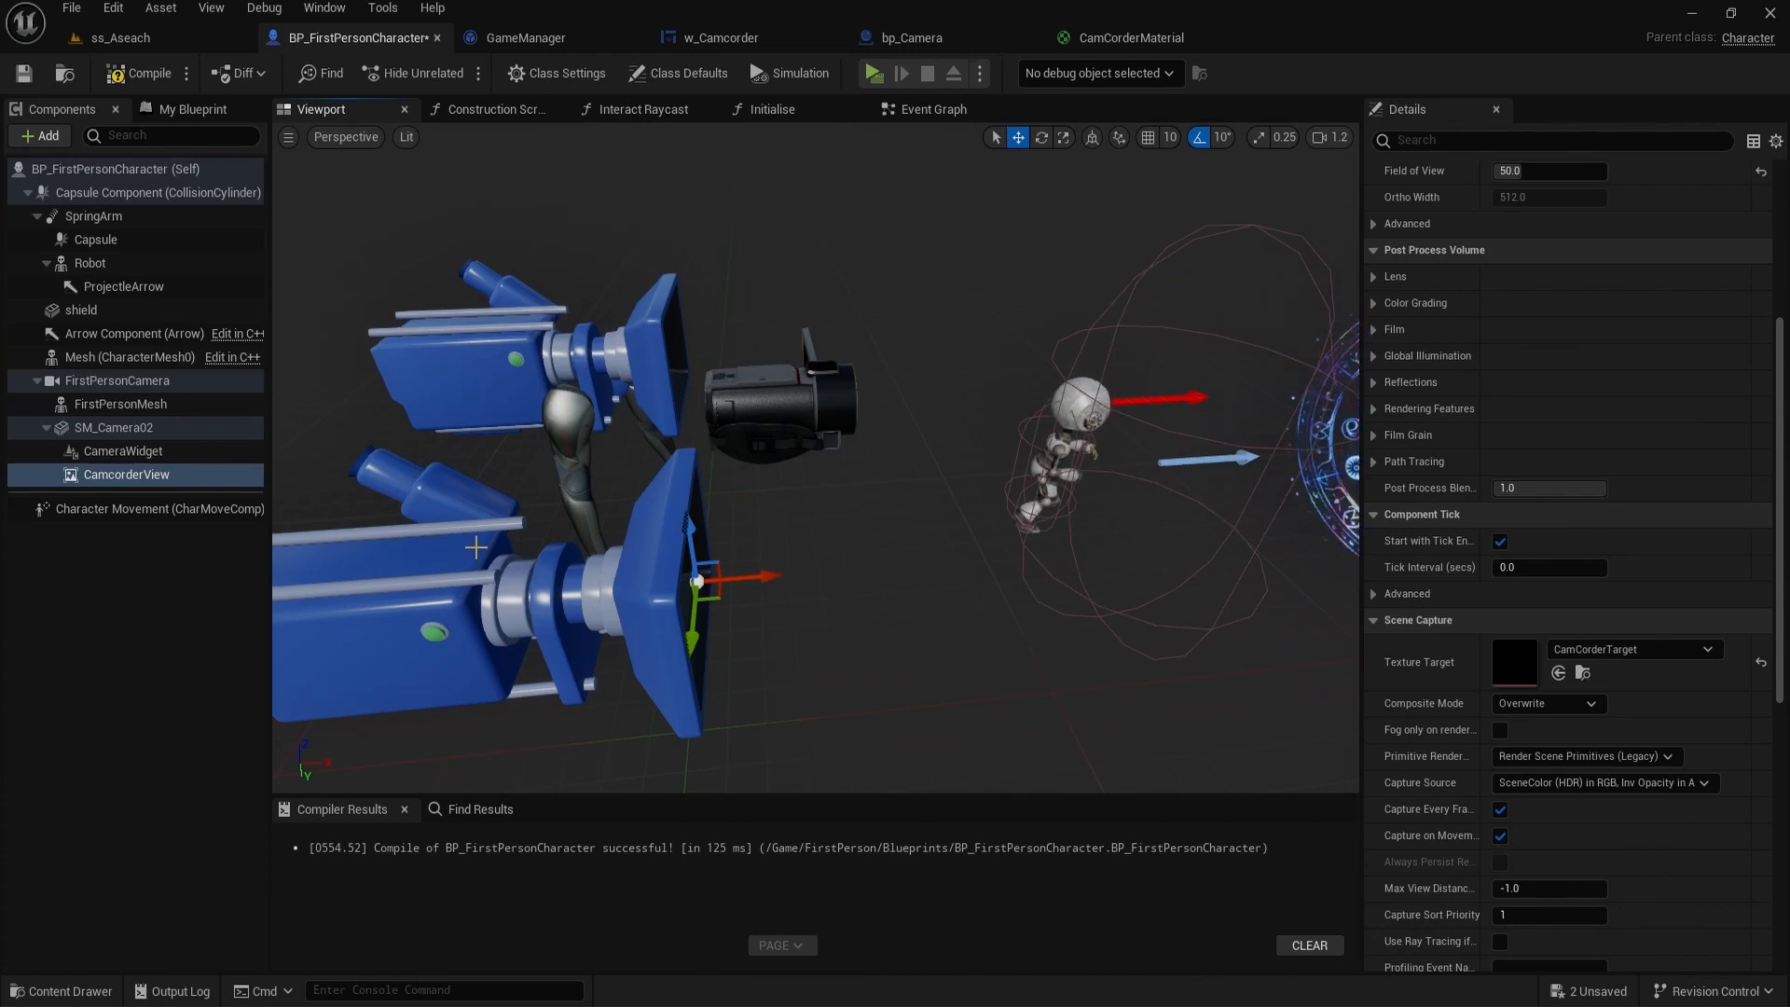
pyautogui.moveTo(583, 464); pyautogui.dragTo(466, 463, button='middle')
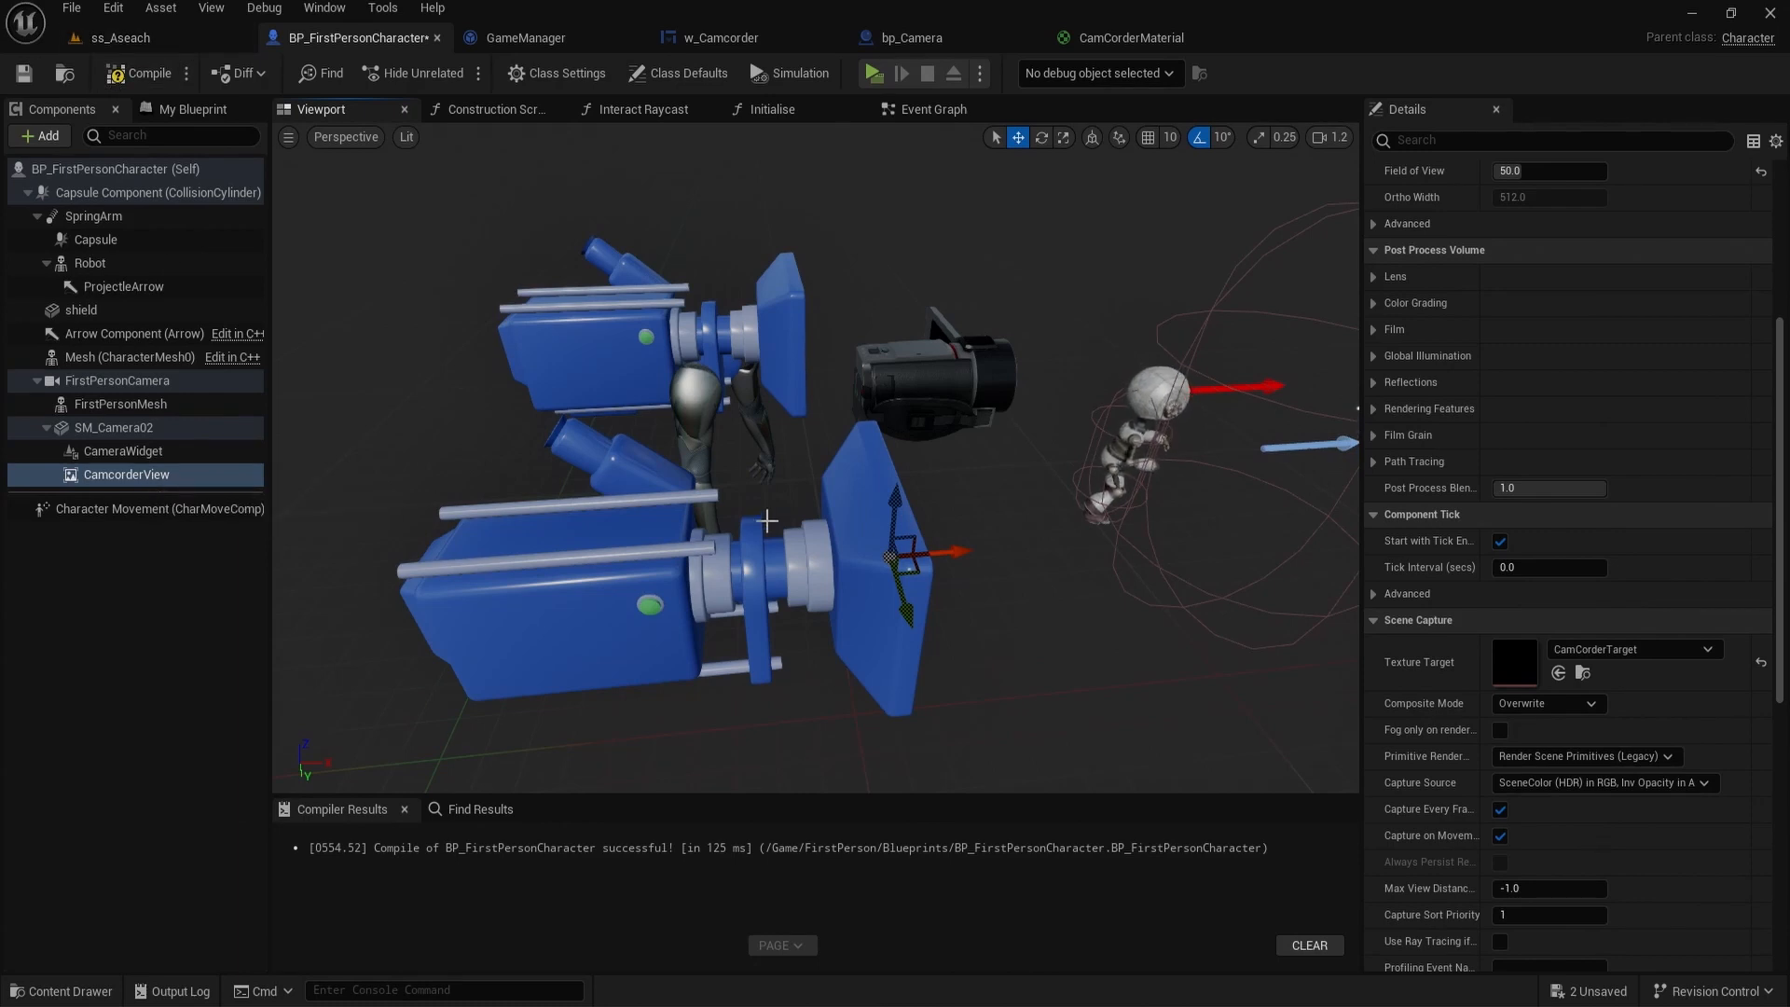
pyautogui.press('d')
pyautogui.moveTo(695, 580); pyautogui.dragTo(610, 620, button='right')
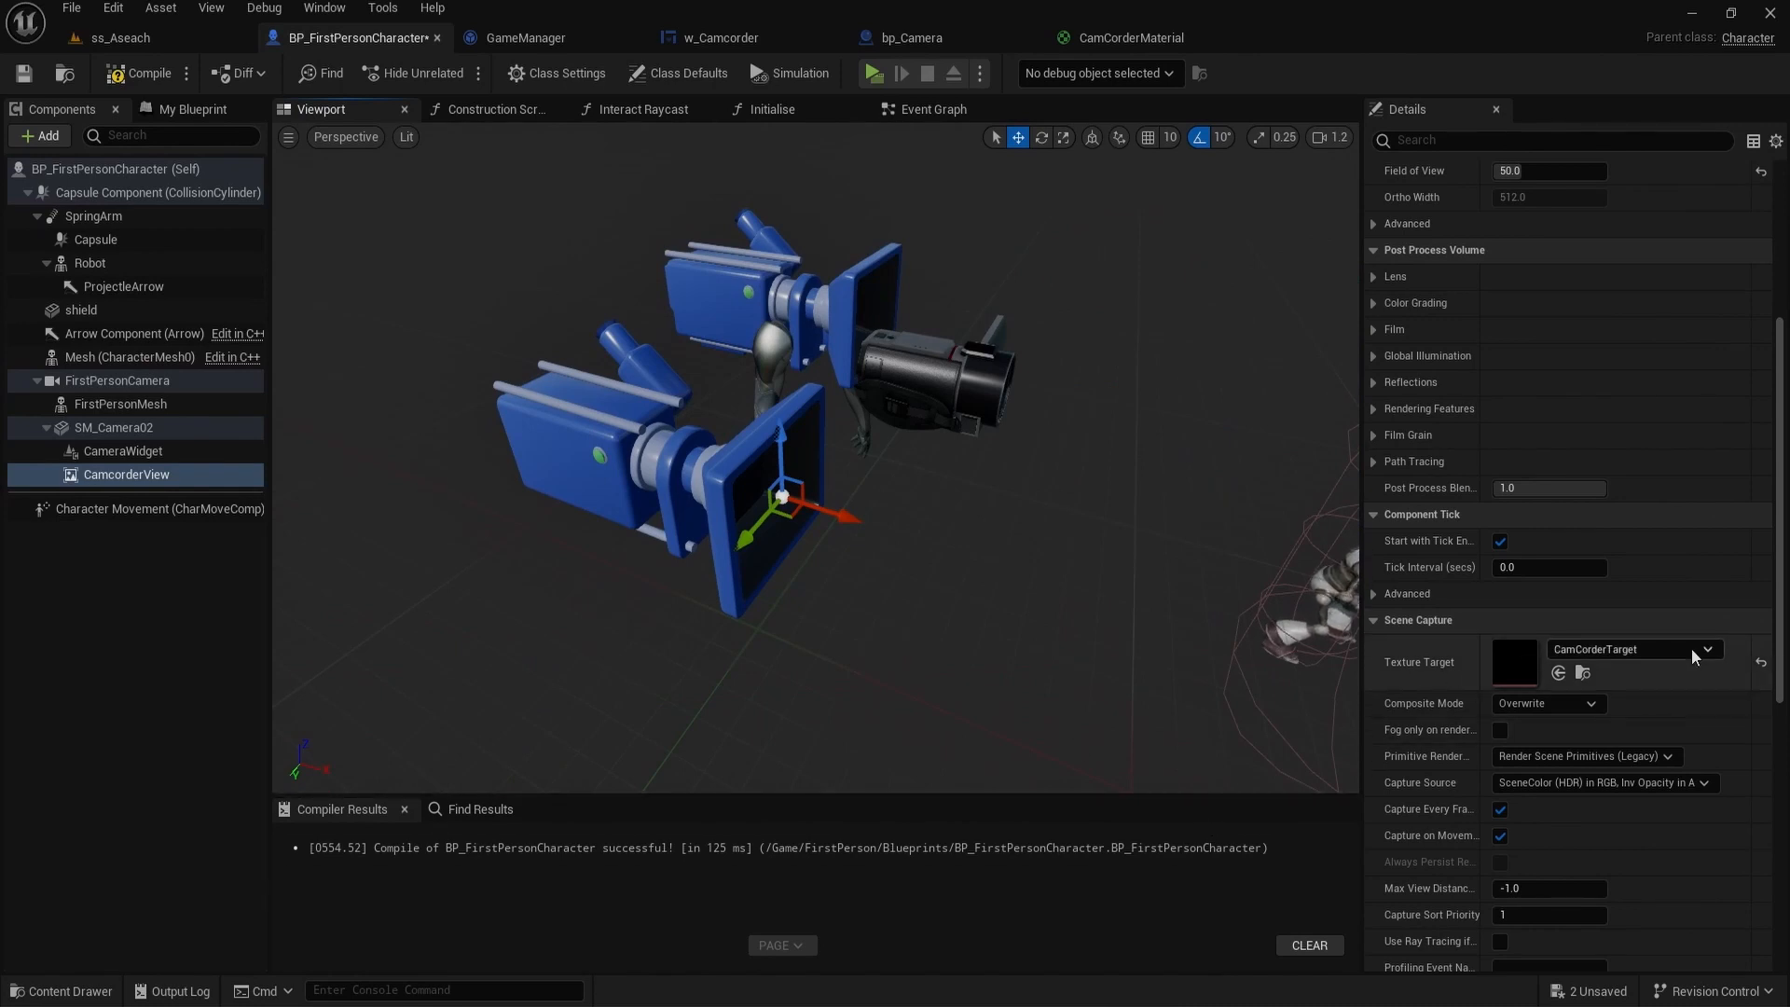
# Step: Clear and reassign CamCorderTarget as CamcorderView's Texture Target, cancelling the creation of a new Render Target asset
pyautogui.click(1758, 662)
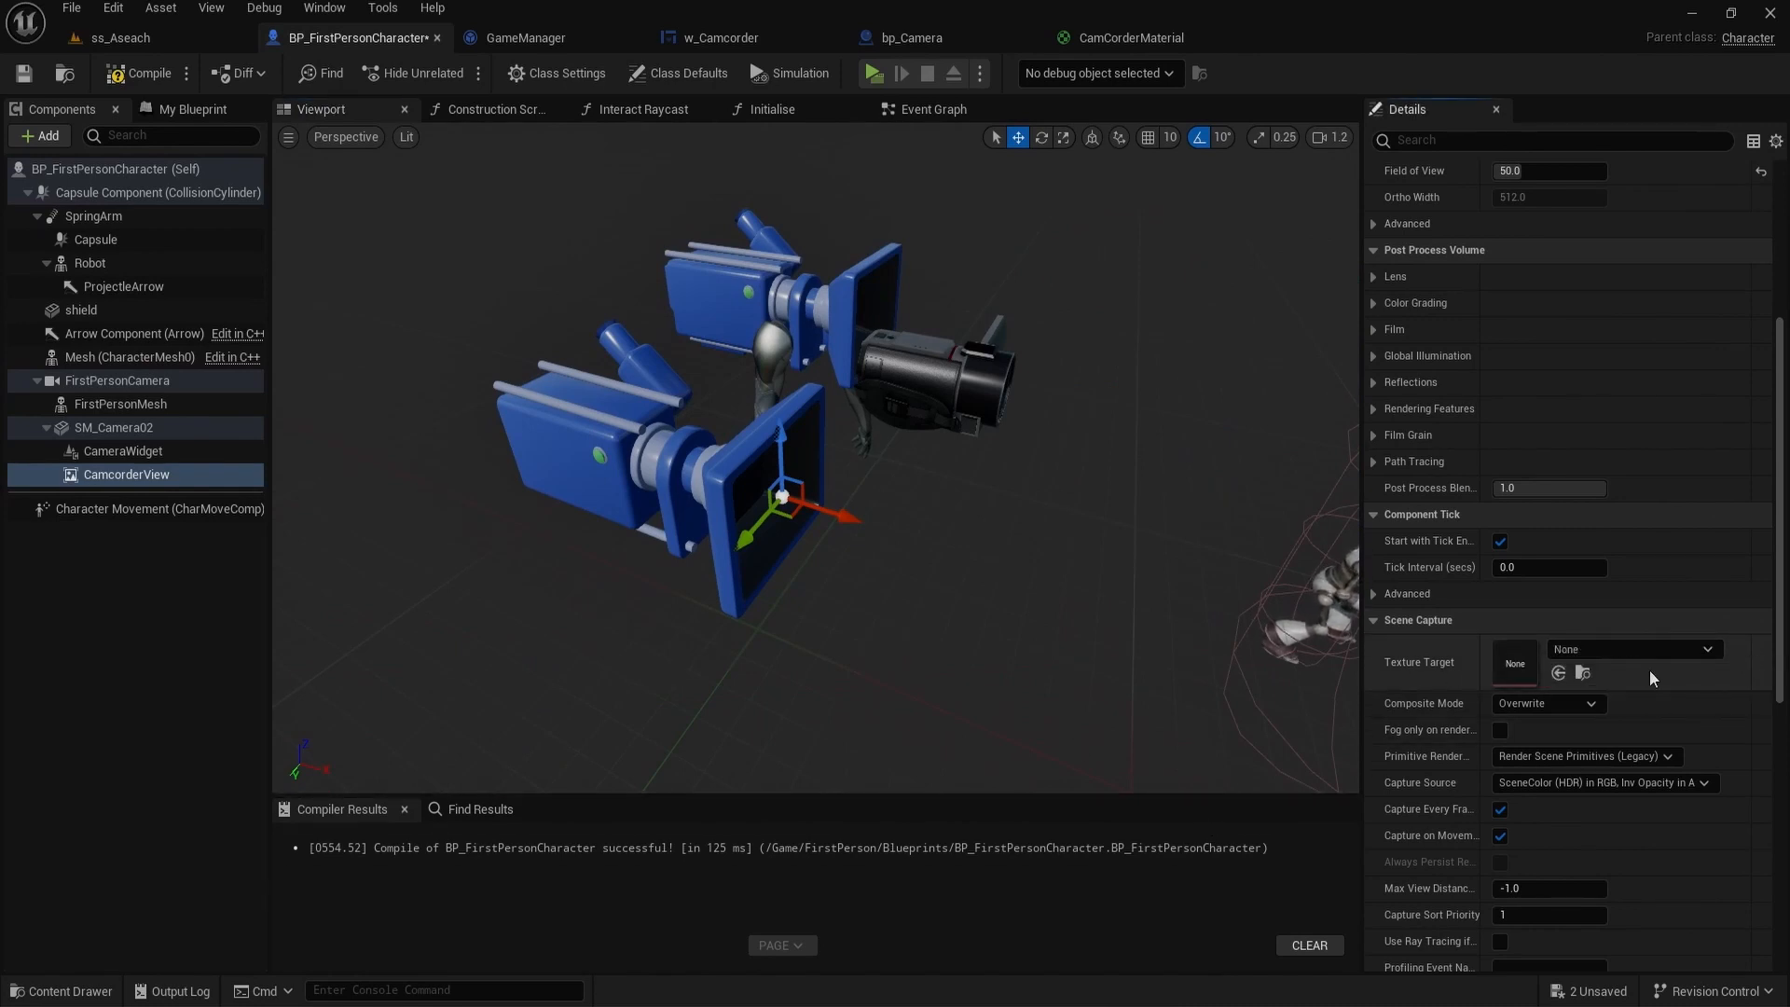
pyautogui.click(1575, 647)
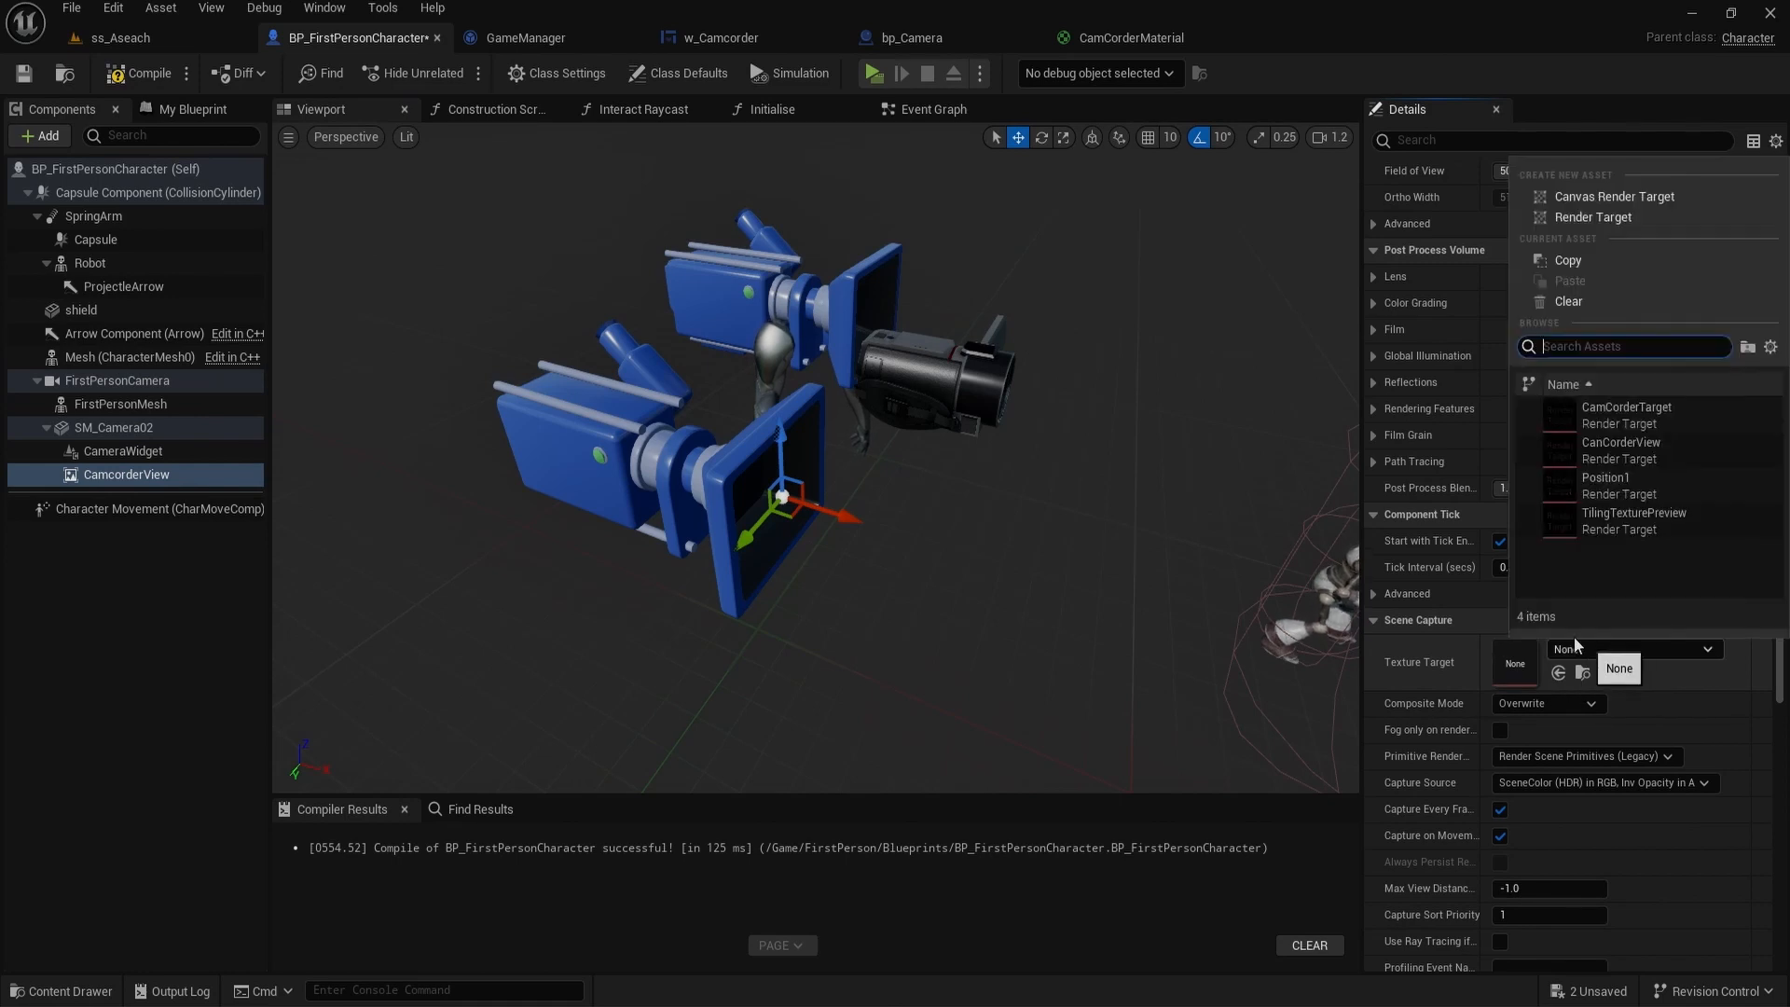
pyautogui.click(1579, 219)
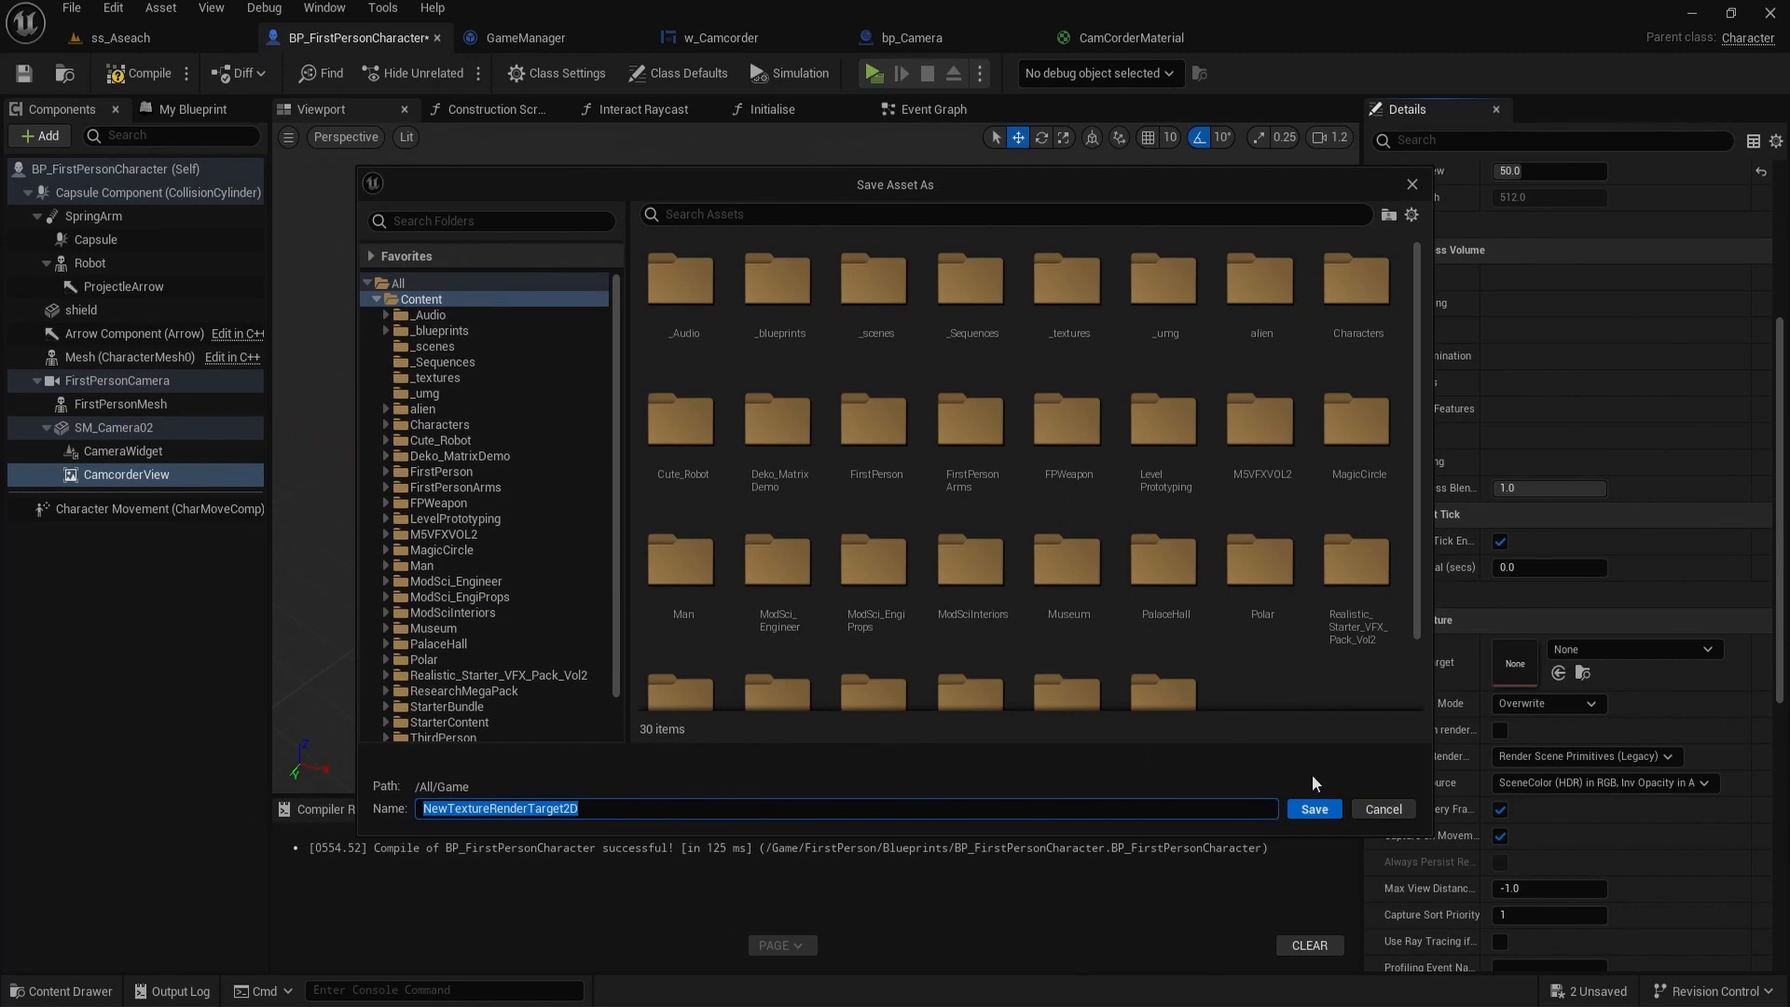
pyautogui.click(1384, 809)
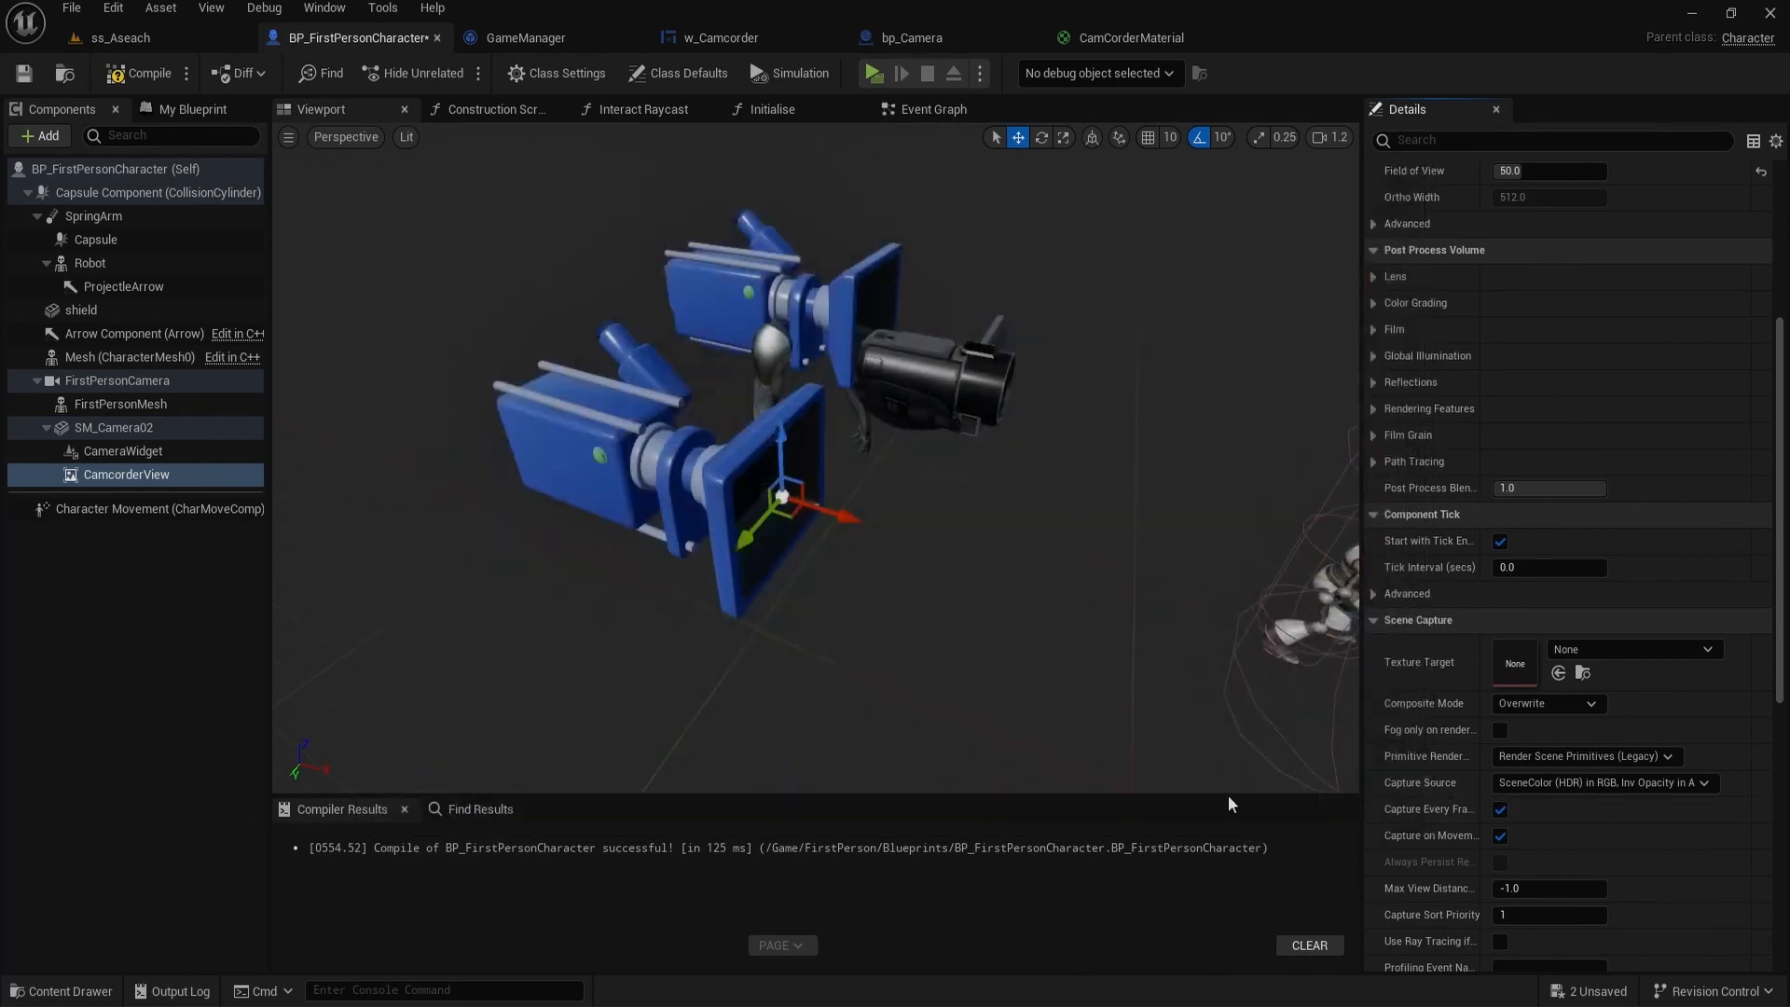
pyautogui.click(1614, 652)
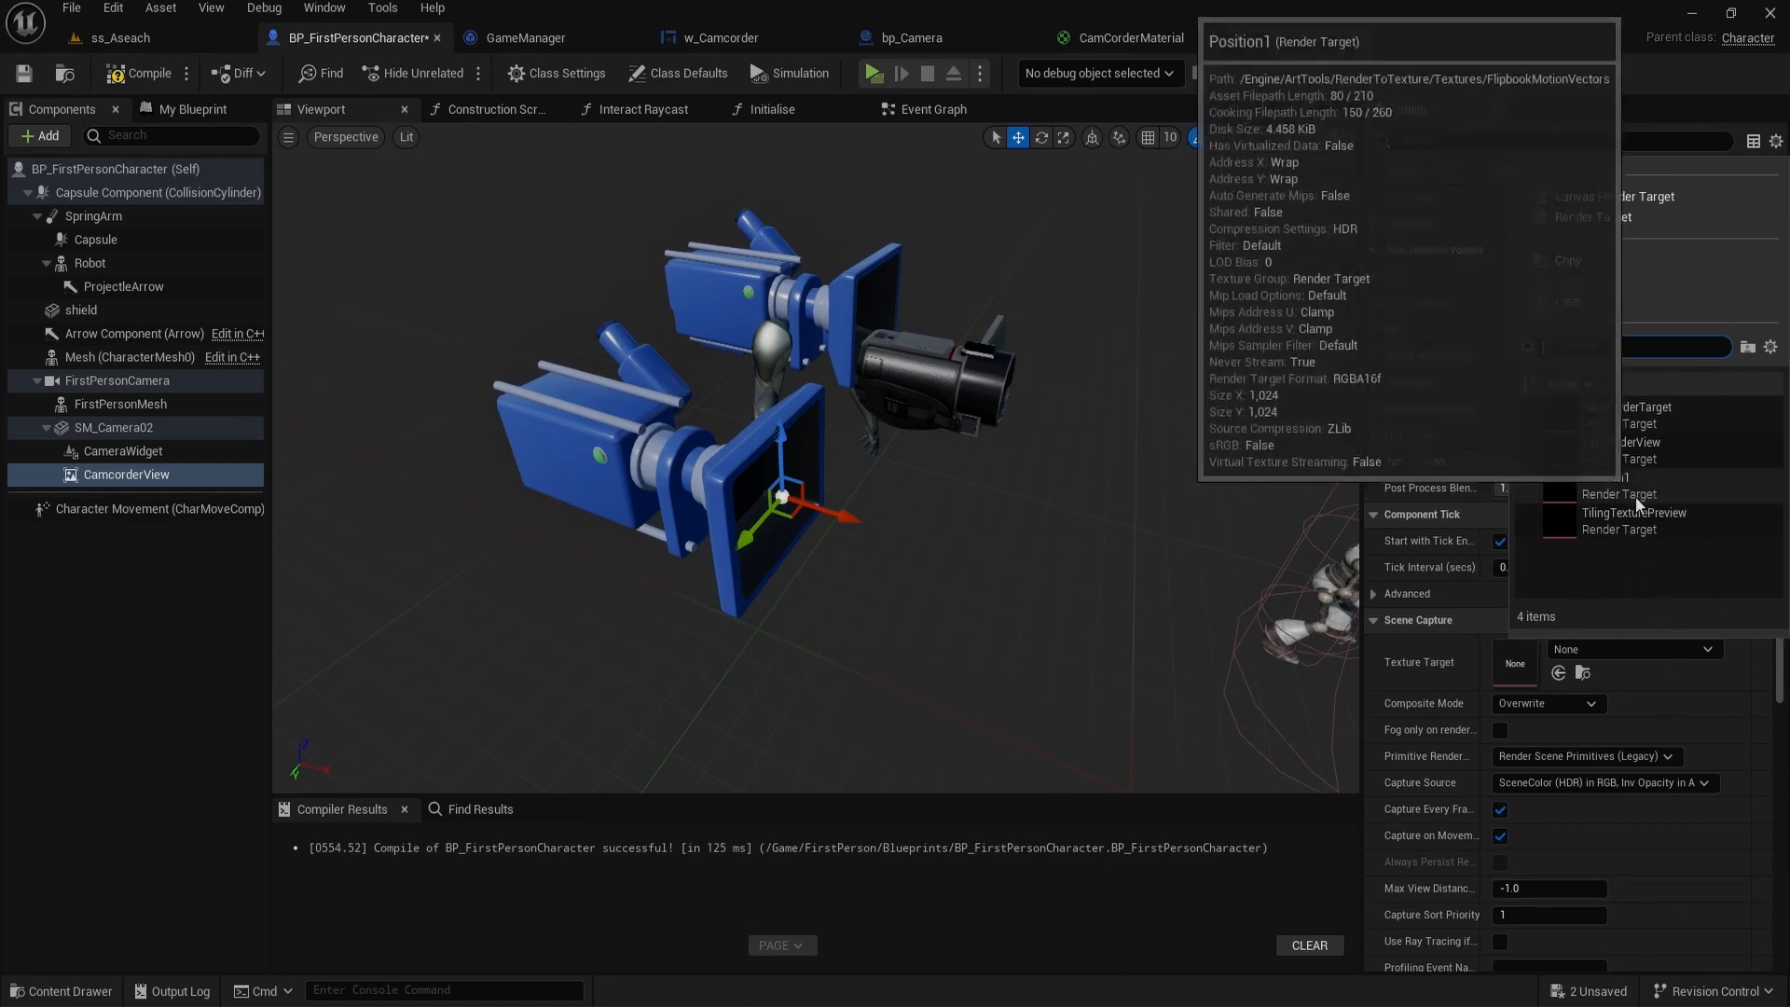
pyautogui.click(1626, 407)
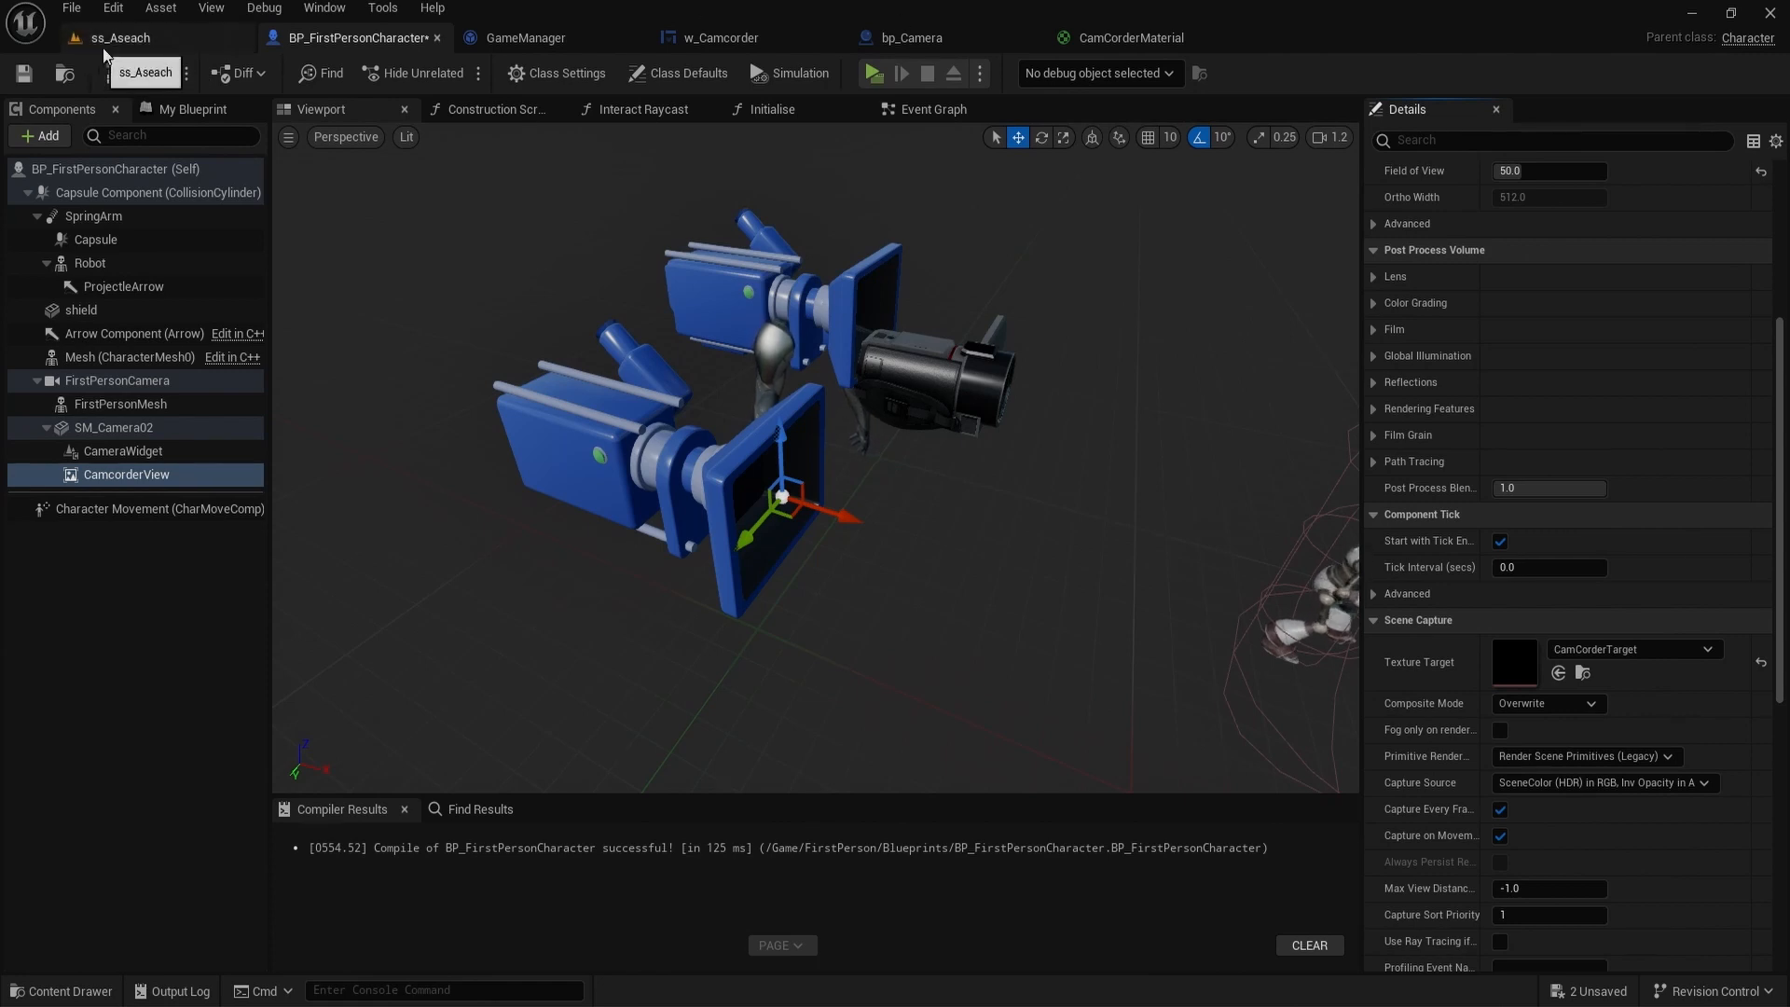
# Step: Switch to the ss_Aseach level and locate the CamCorderTarget render target in the _blueprints/_camcorder folder
pyautogui.click(130, 38)
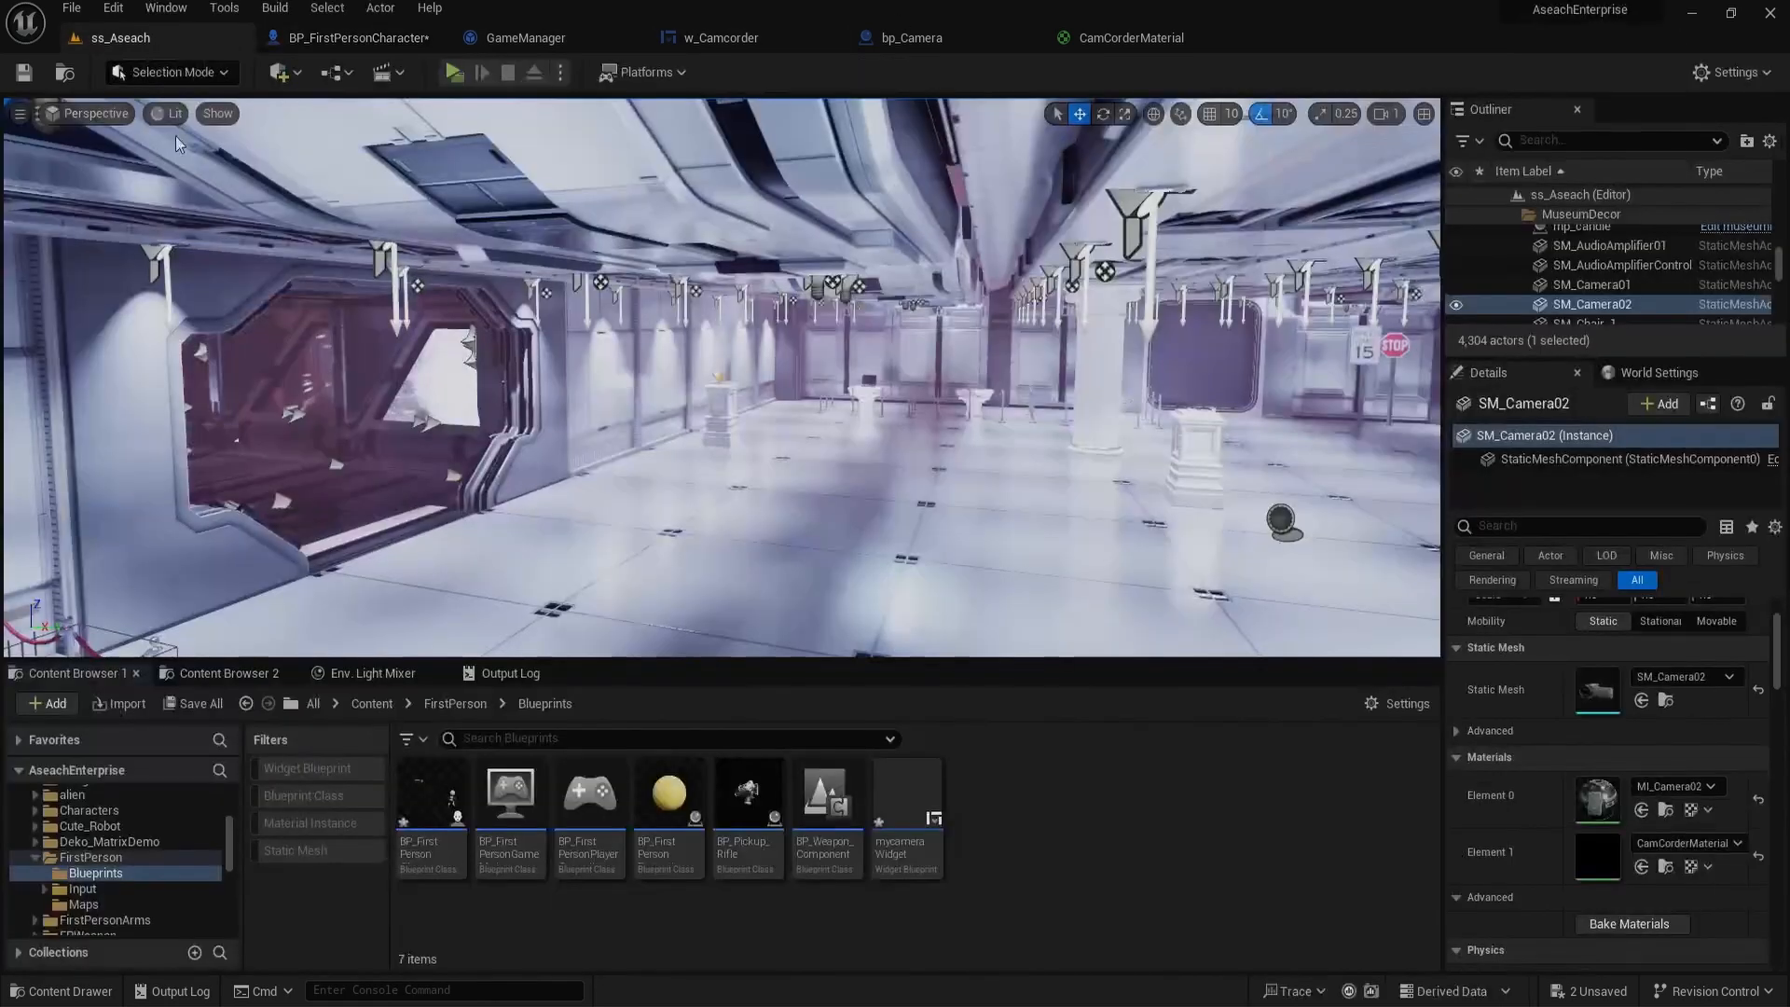
pyautogui.scroll(5, 133, 886)
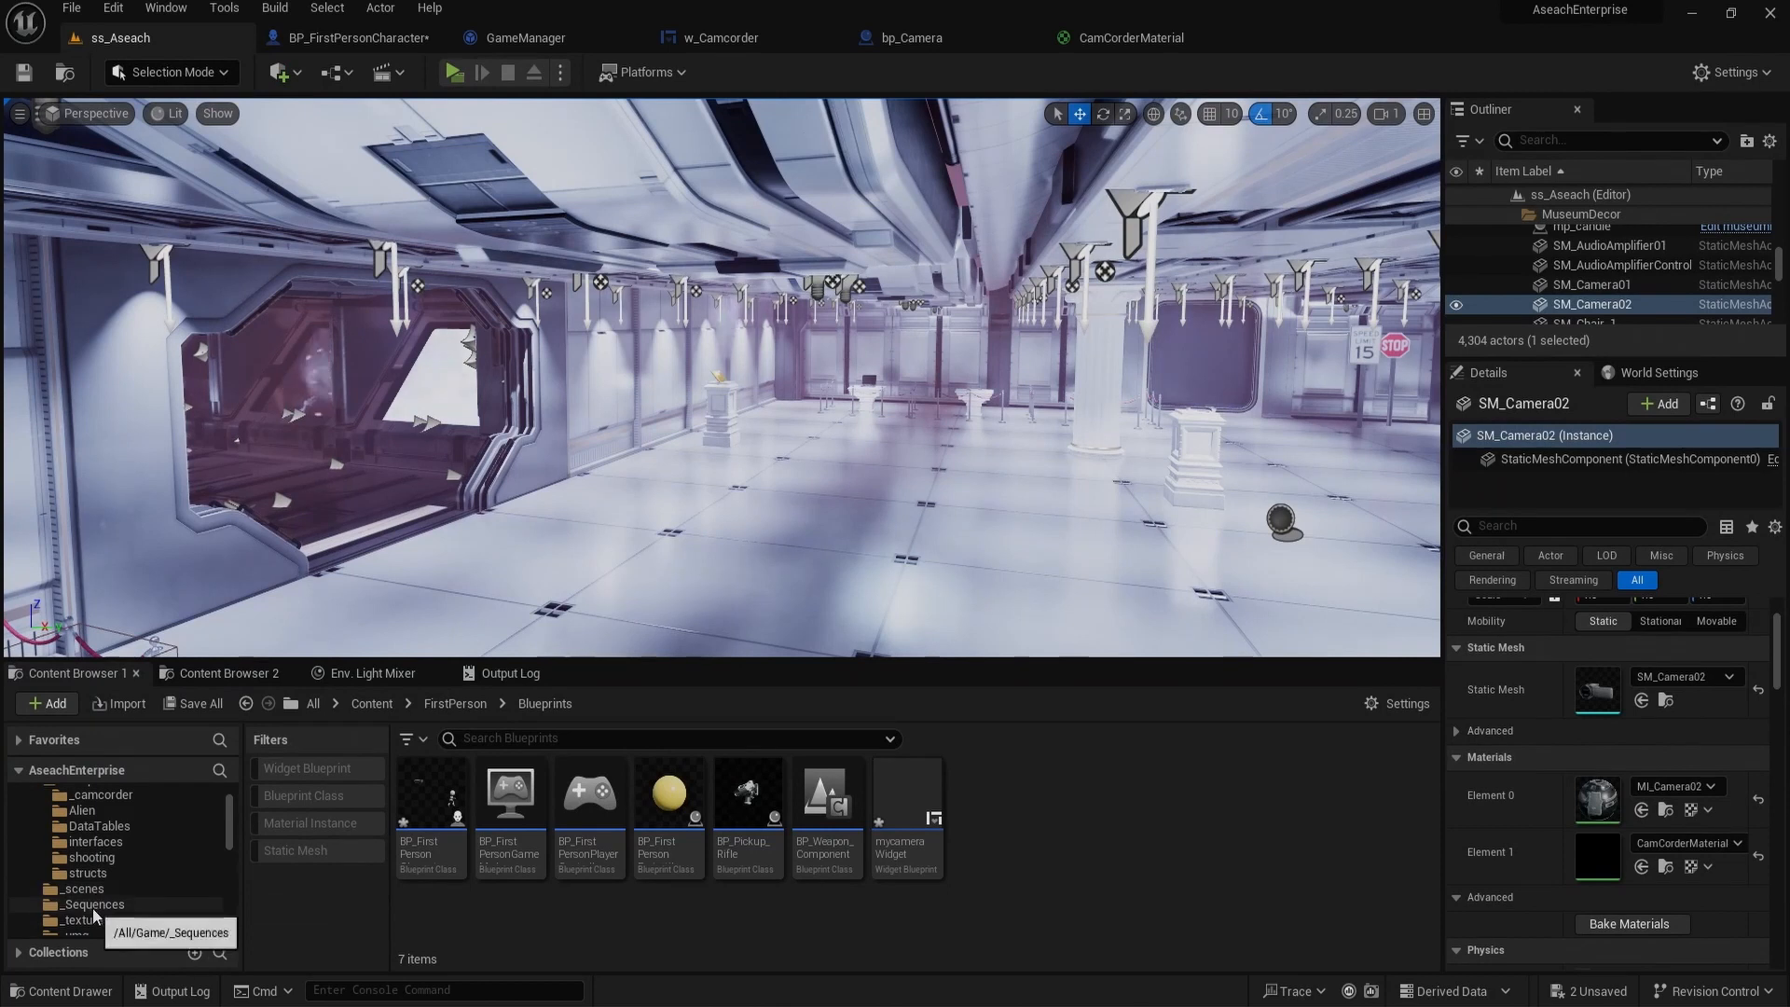
pyautogui.click(91, 810)
pyautogui.doubleClick(436, 821)
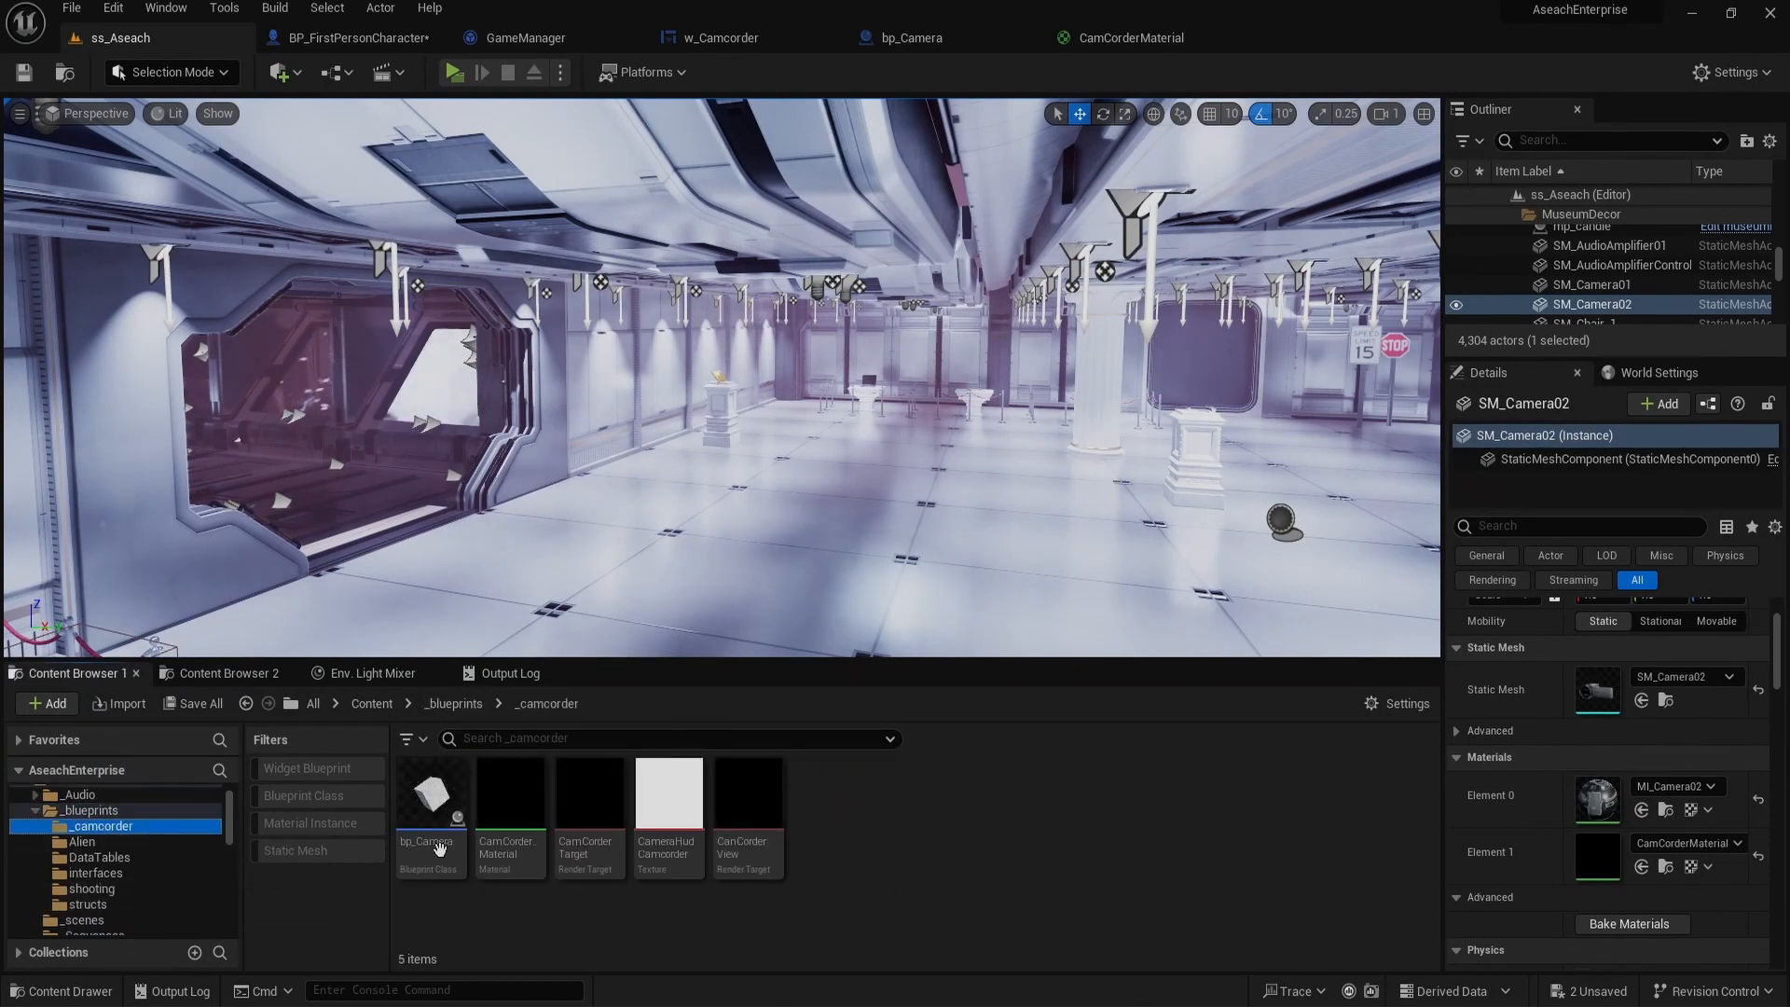
pyautogui.click(588, 844)
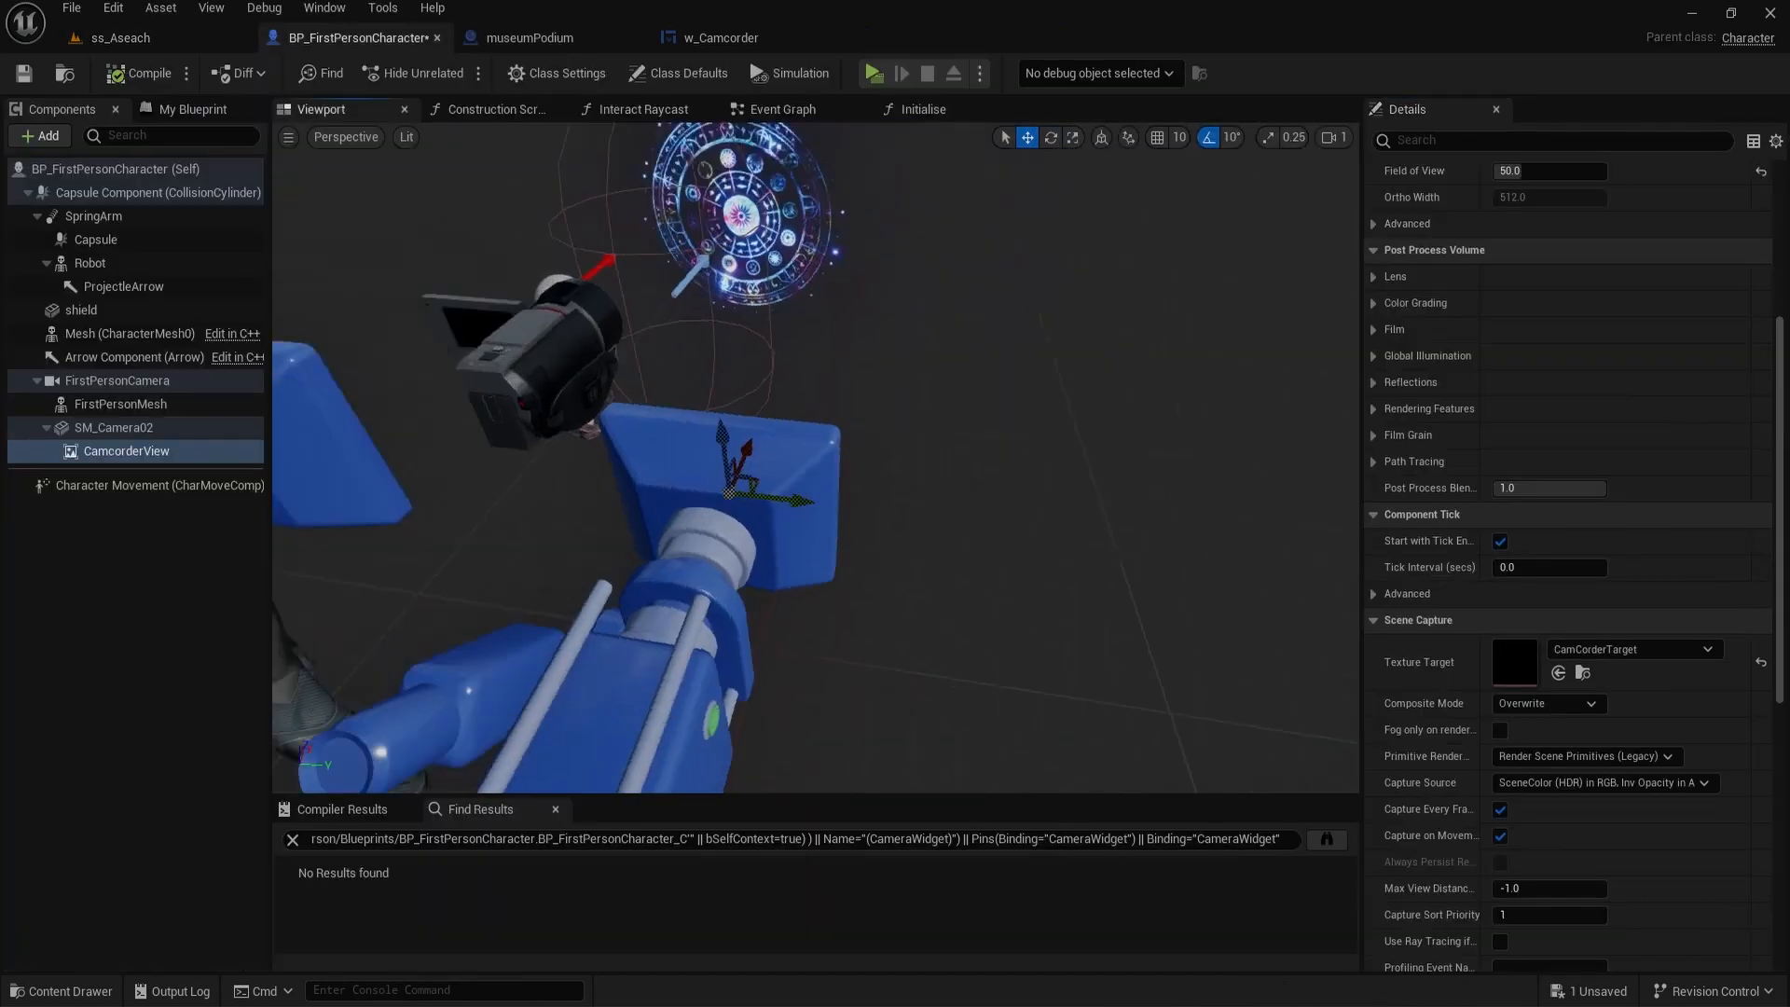
pyautogui.scroll(1, 692, 411)
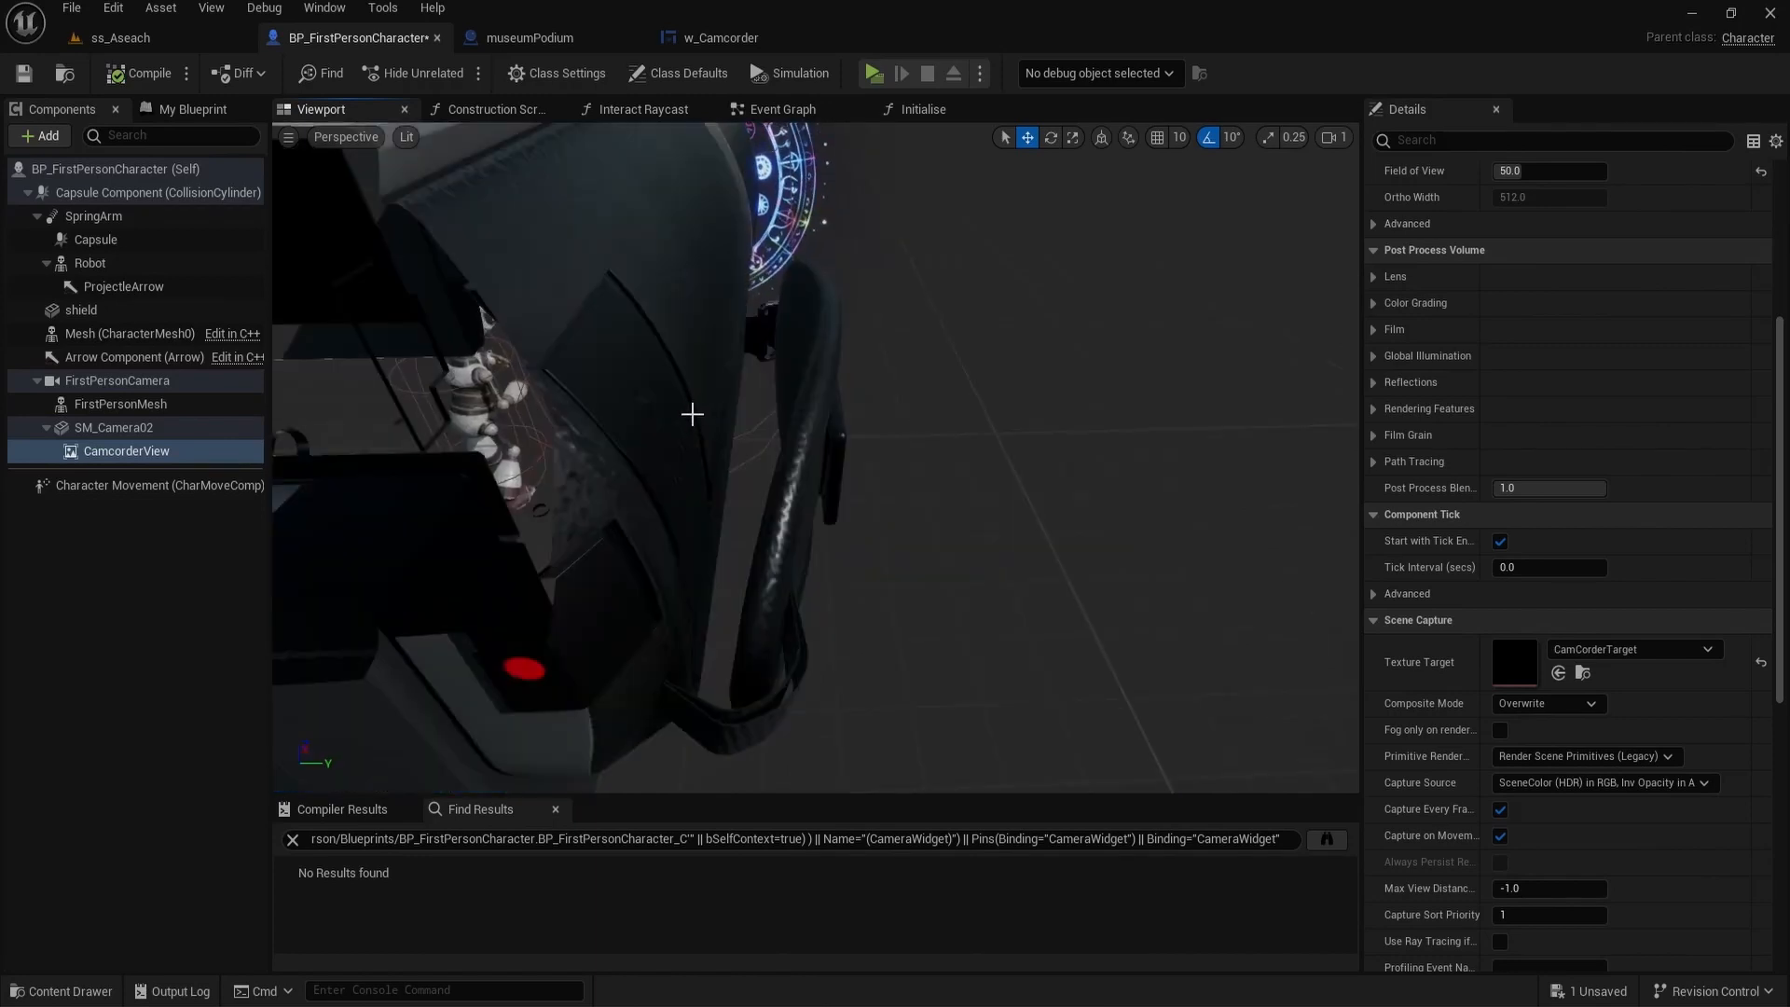
pyautogui.scroll(-1, 691, 413)
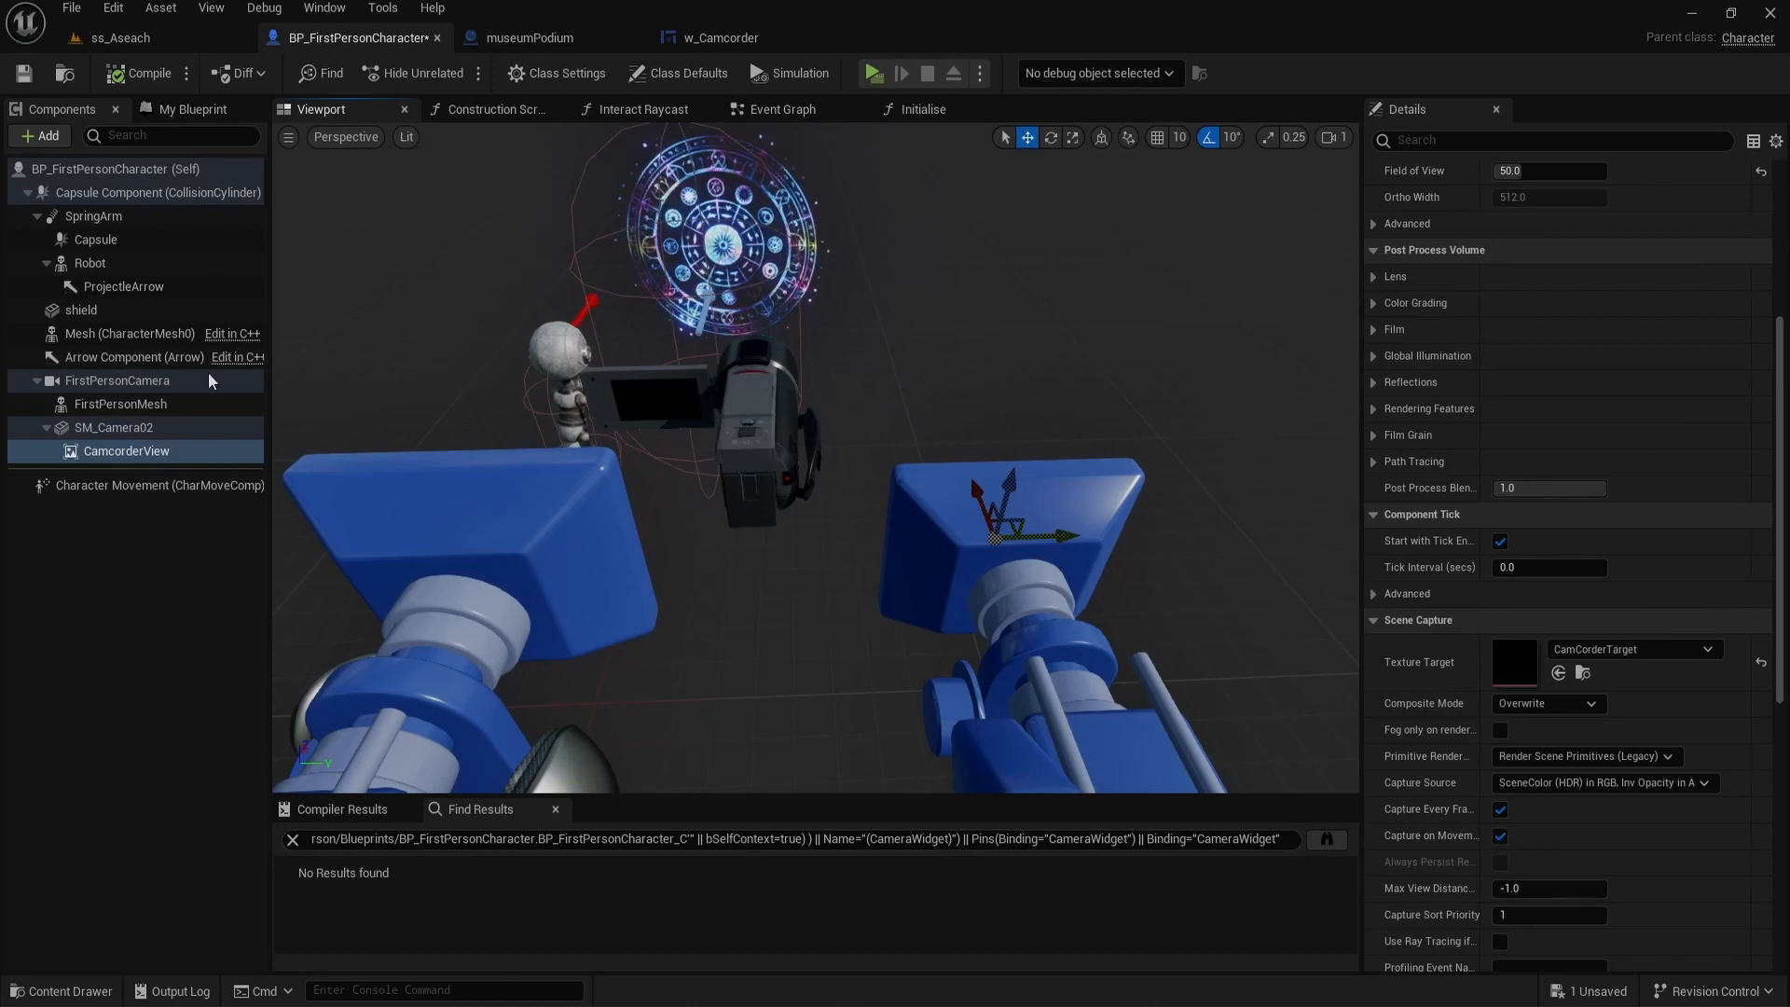
# Step: Switch to the ss_Aseach level and open CamCorderMaterial from the _blueprints/_camcorder folder
pyautogui.click(121, 37)
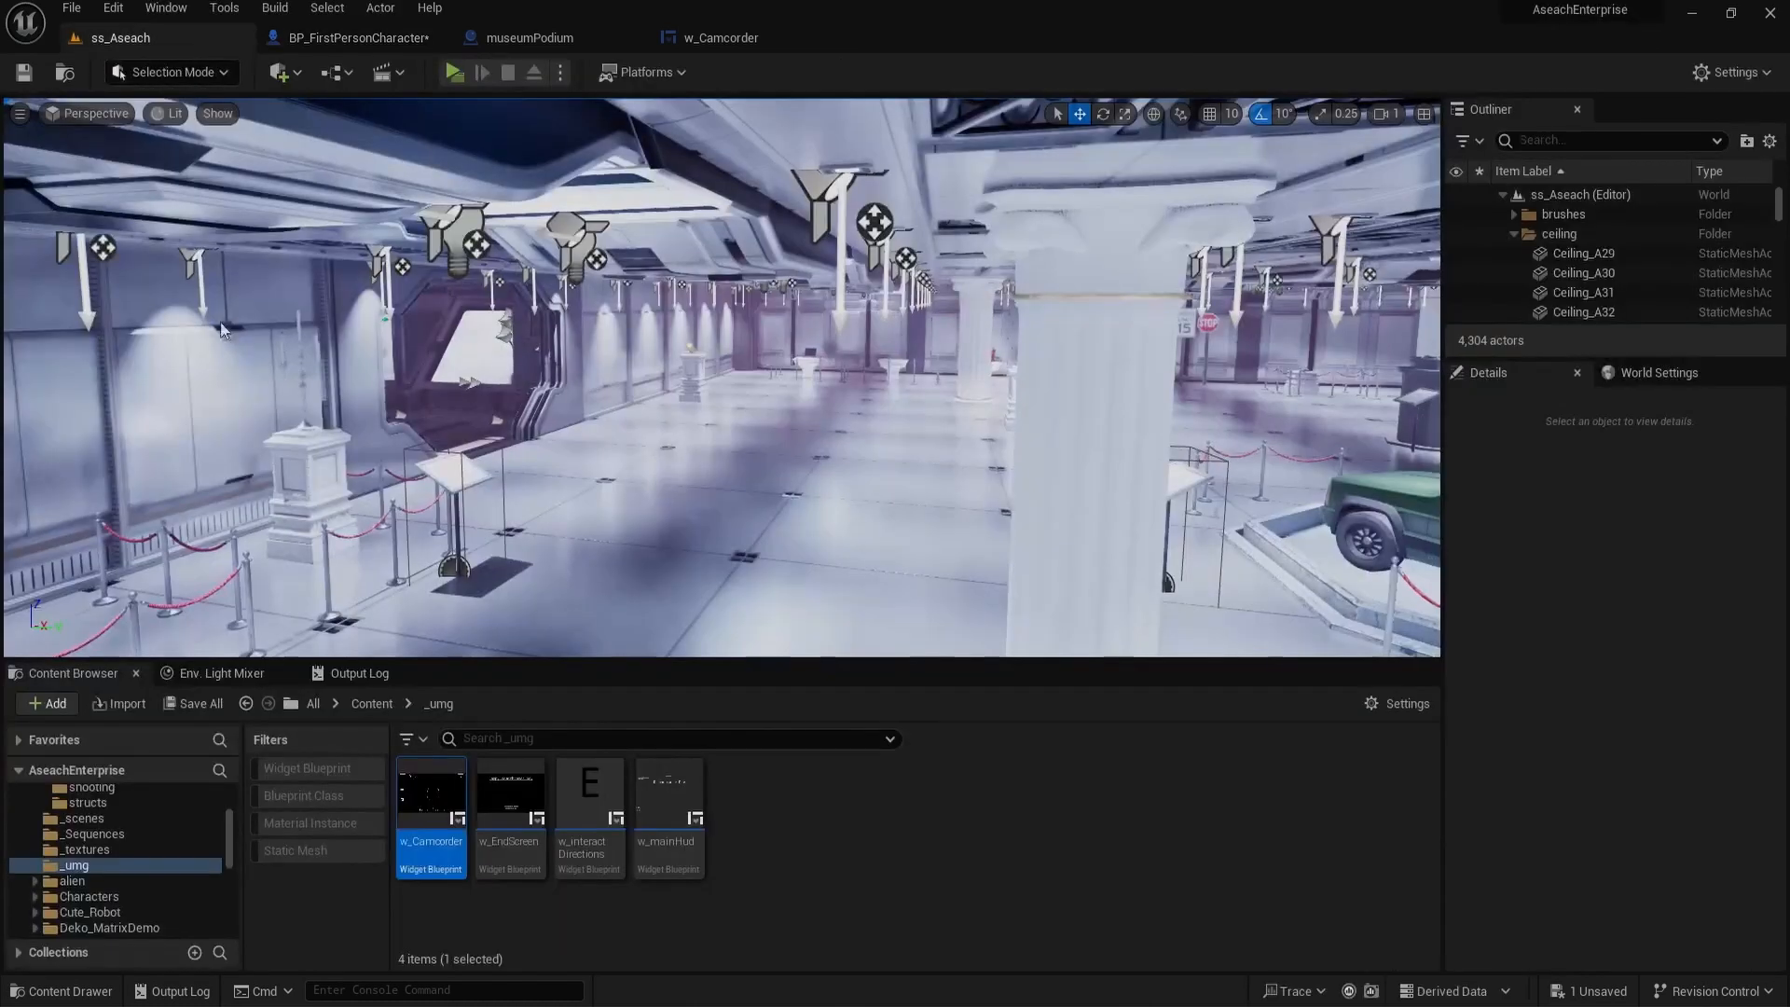
pyautogui.scroll(3, 131, 837)
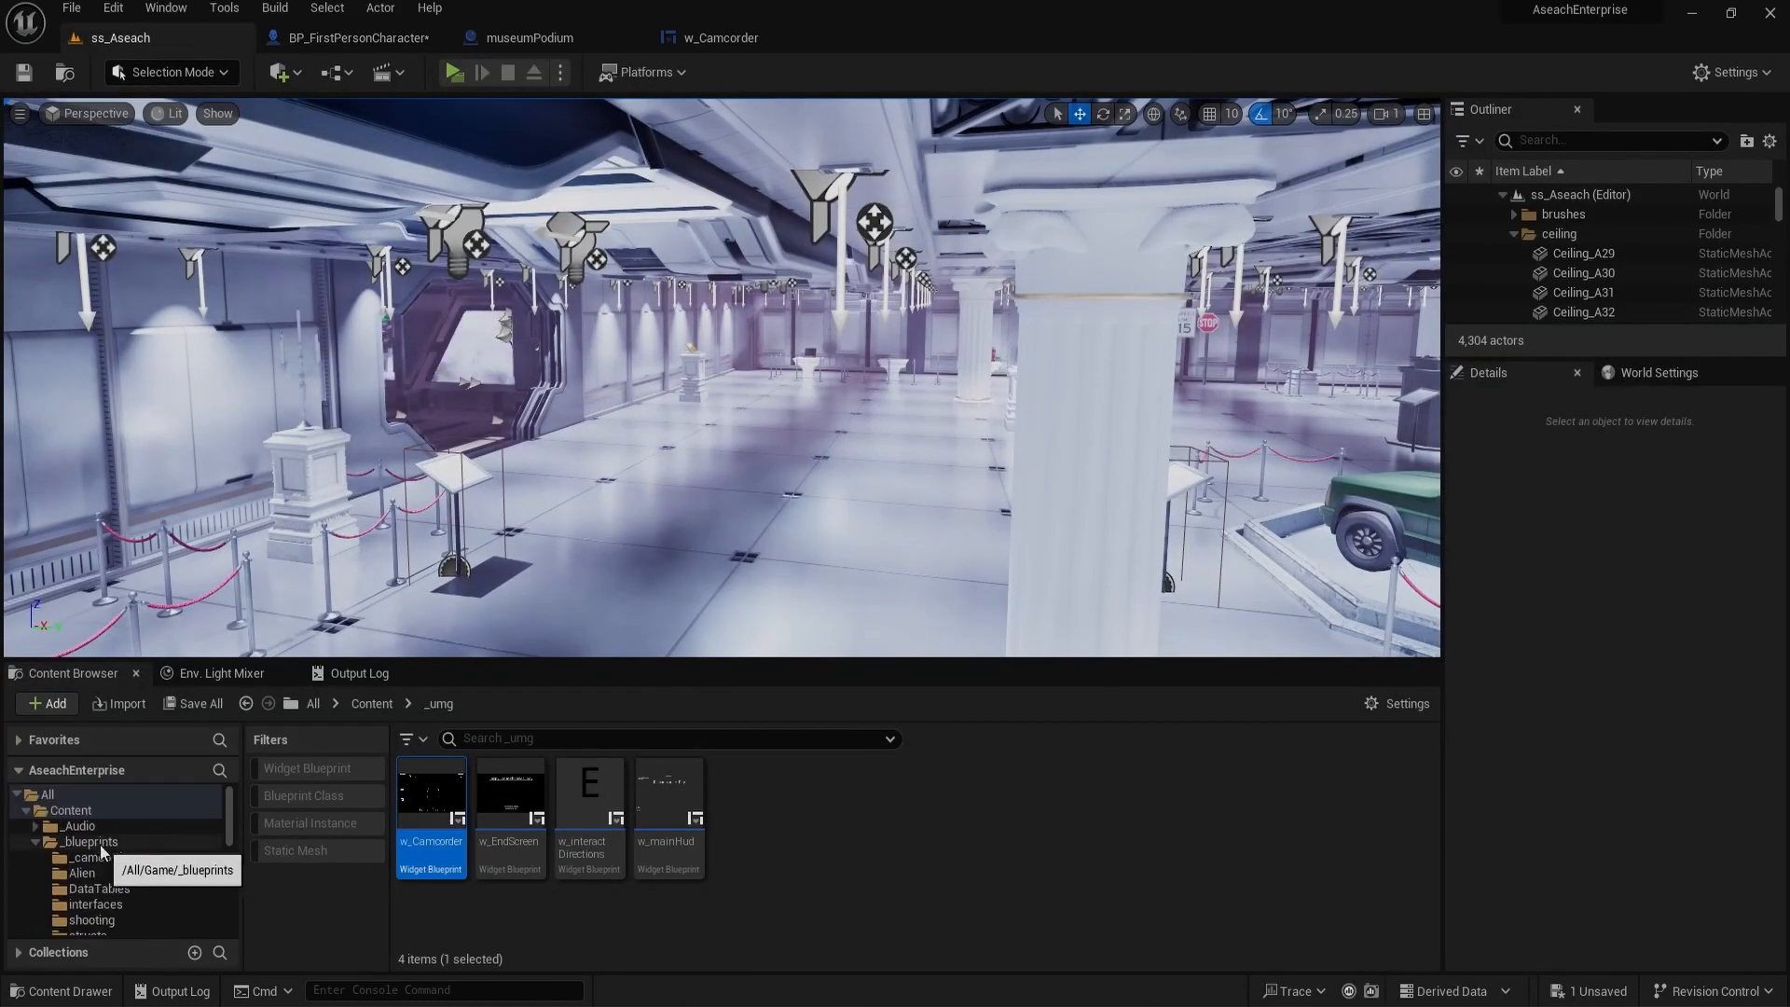
pyautogui.click(103, 857)
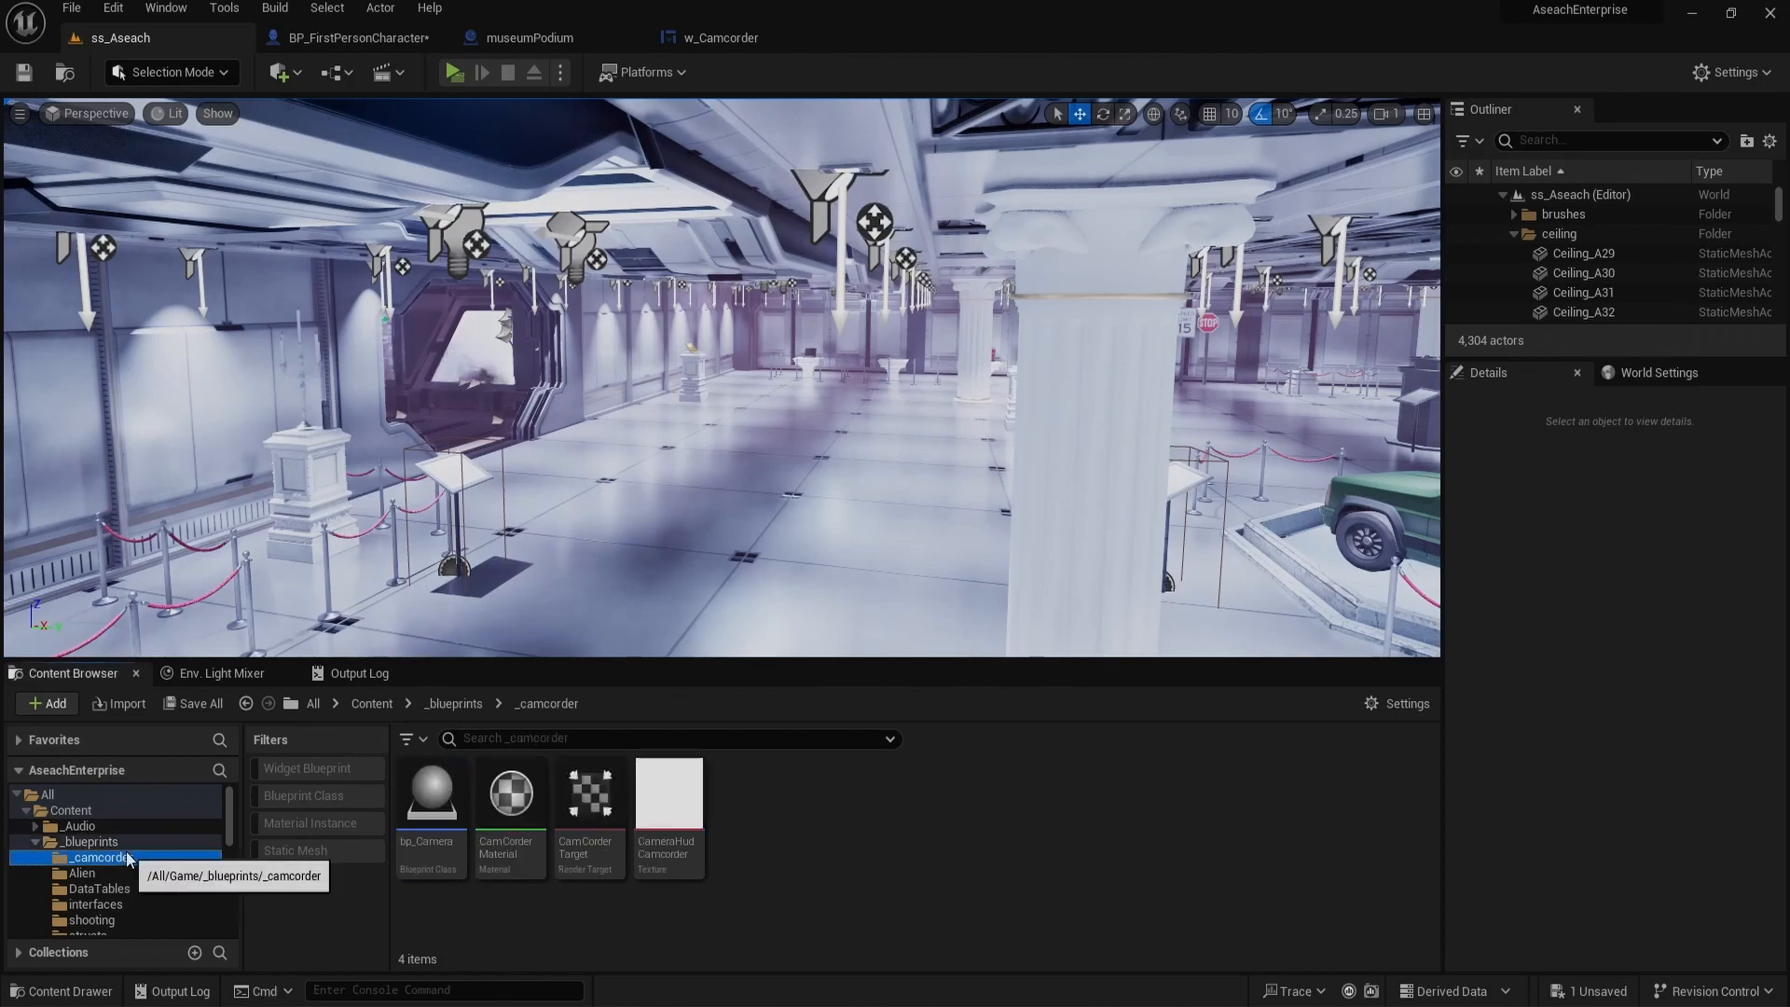
pyautogui.click(509, 856)
pyautogui.doubleClick(509, 856)
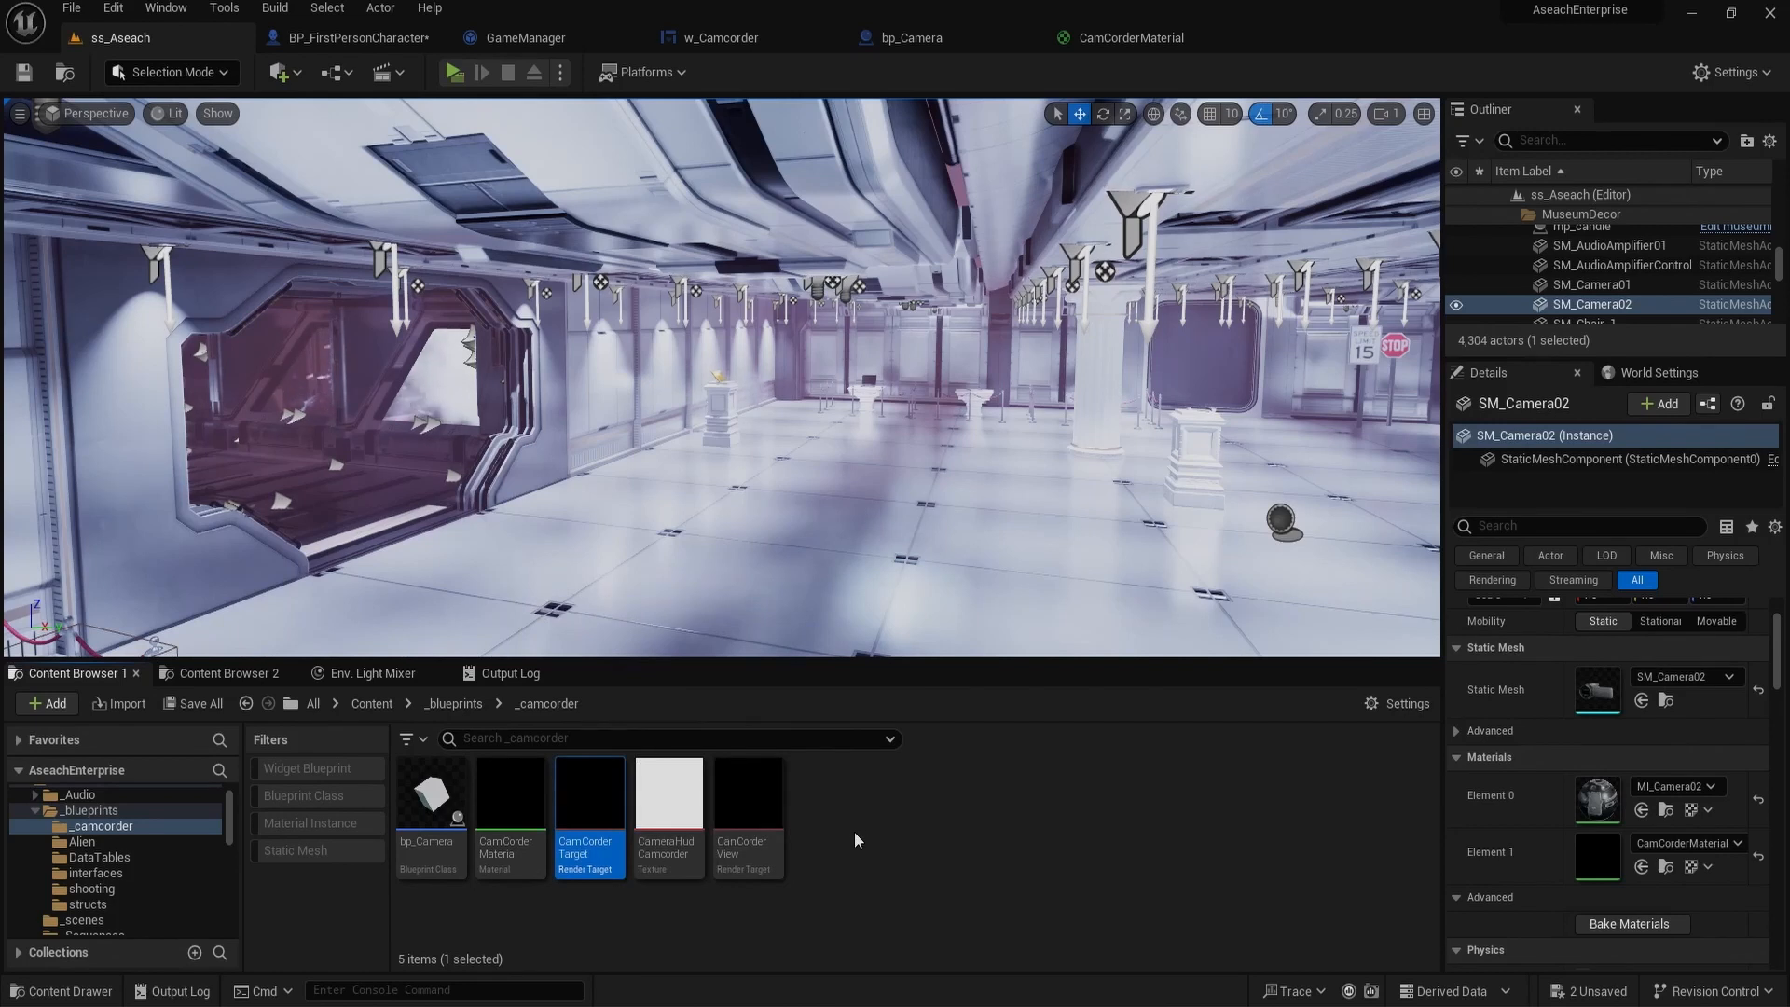
pyautogui.doubleClick(510, 797)
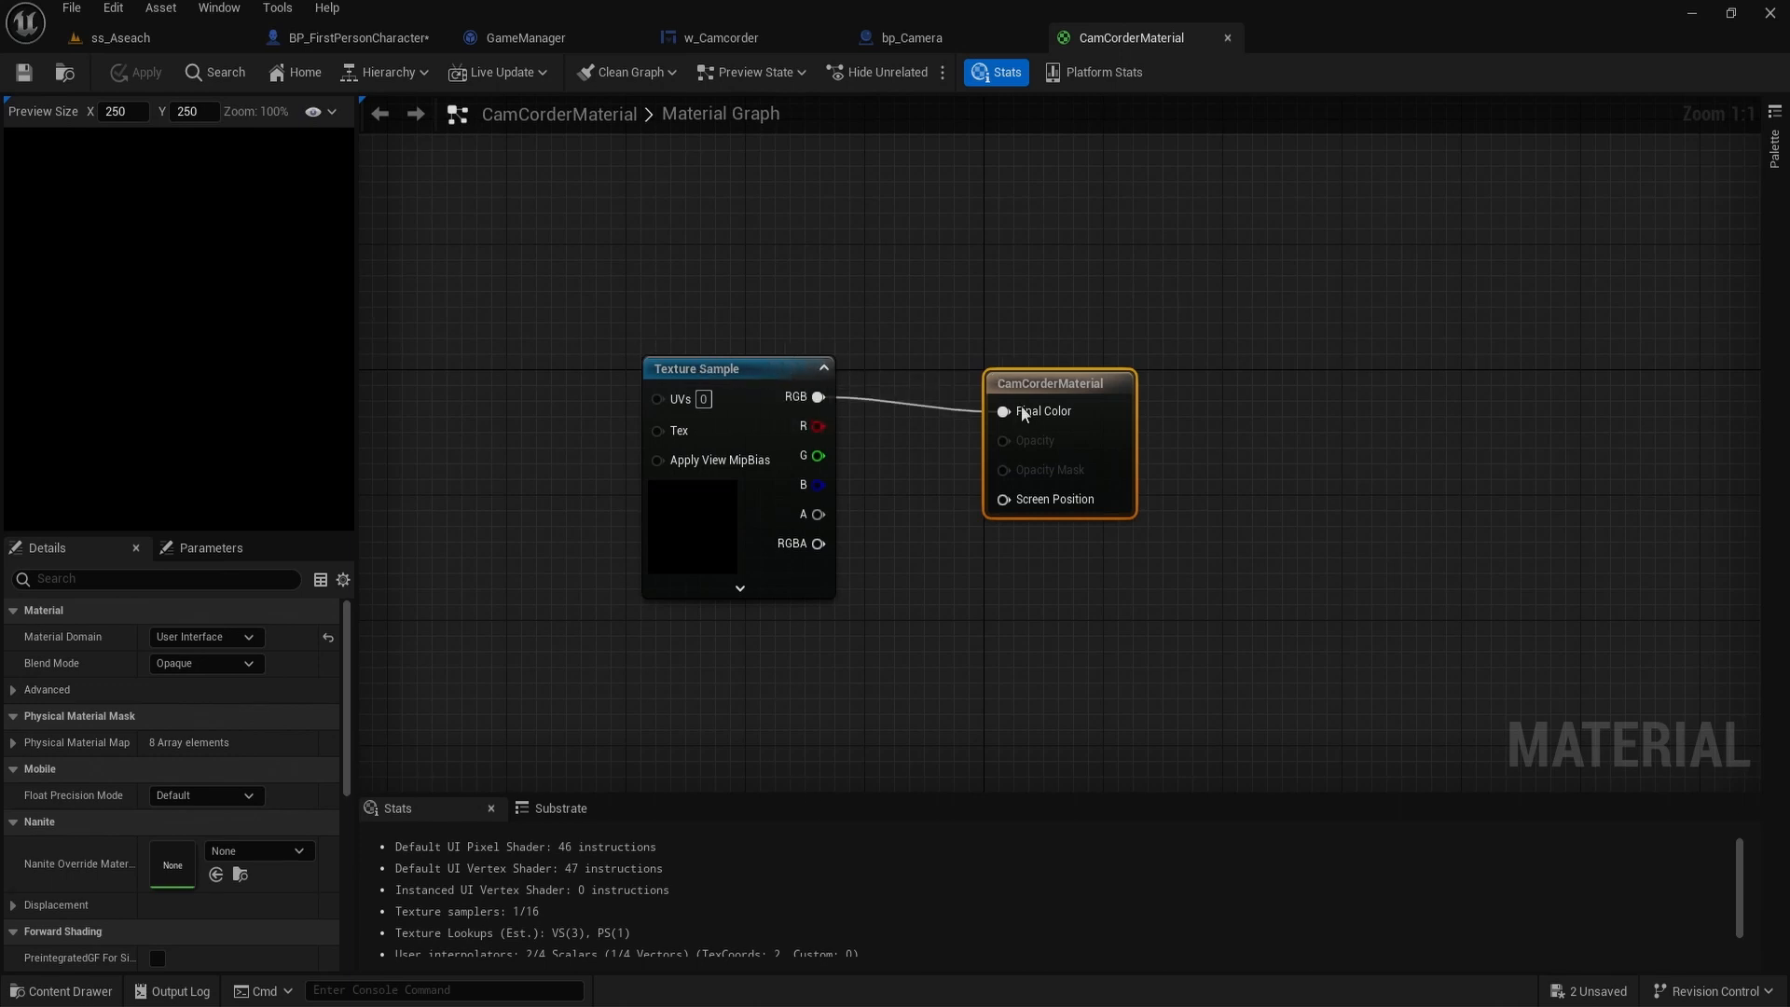
# Step: Review the Texture Sample connection to Final Color in CamCorderMaterial and choose User Interface as its Material Domain
pyautogui.moveTo(559, 652); pyautogui.dragTo(578, 608, button='right')
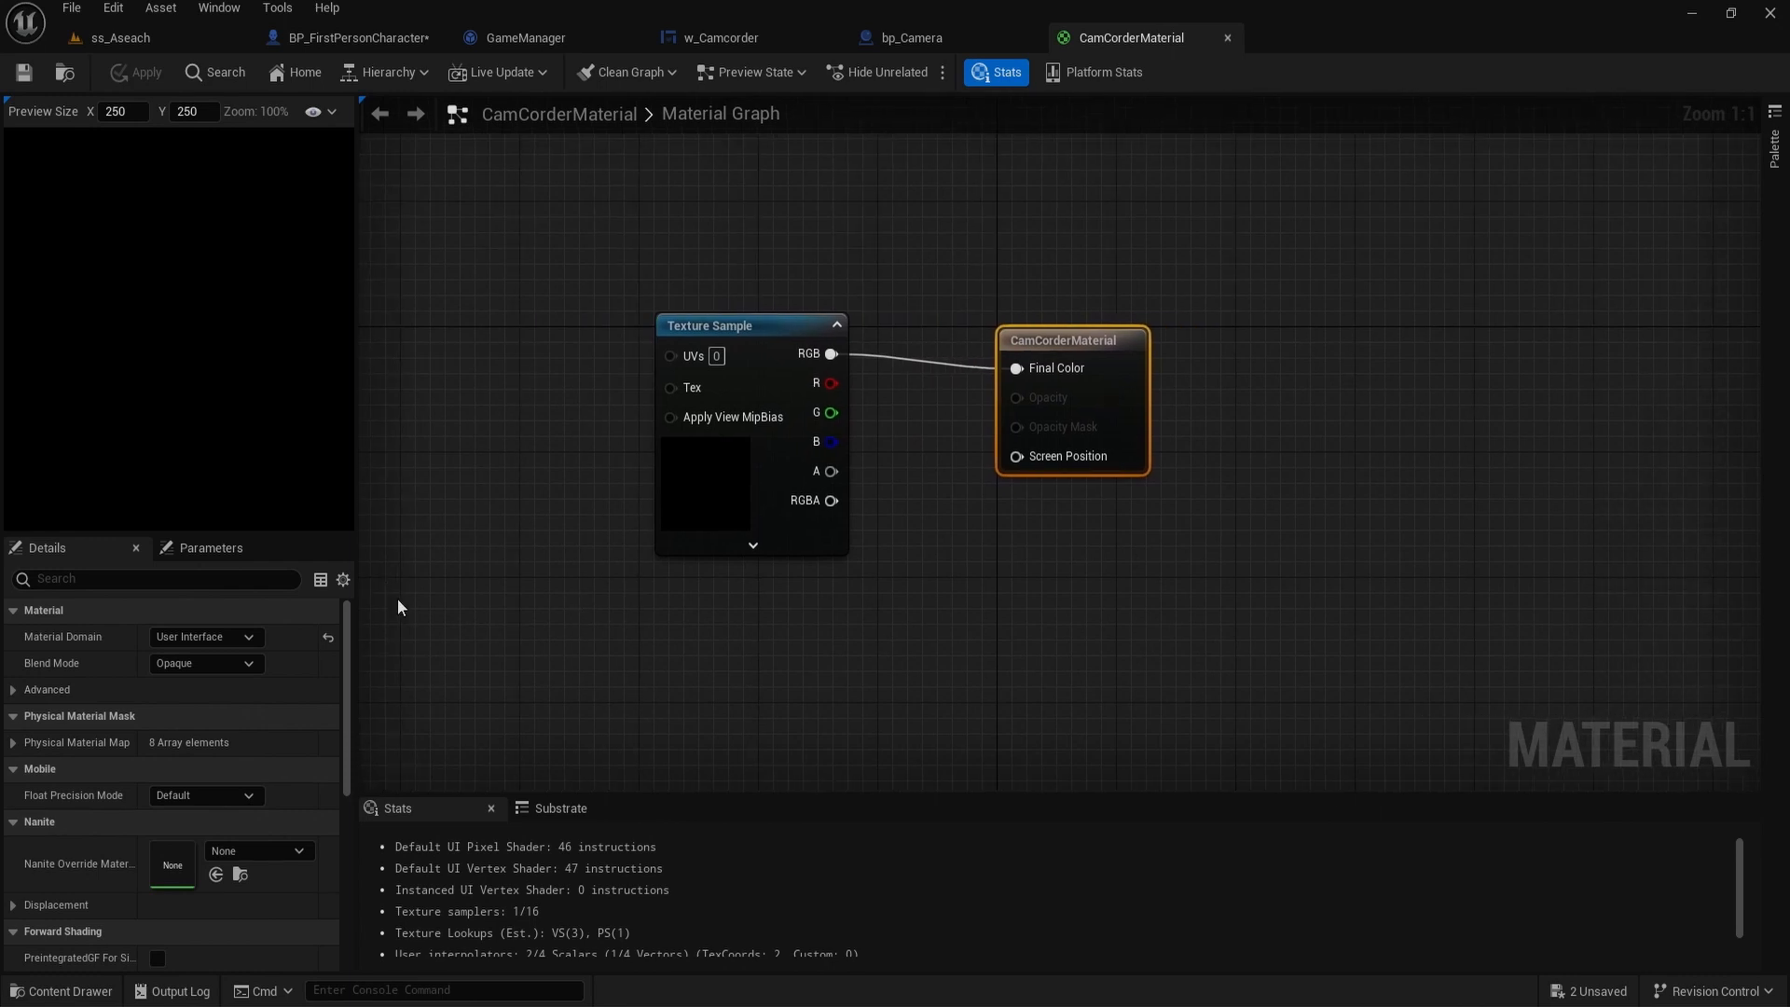
pyautogui.scroll(-4, 398, 608)
pyautogui.scroll(3, 500, 601)
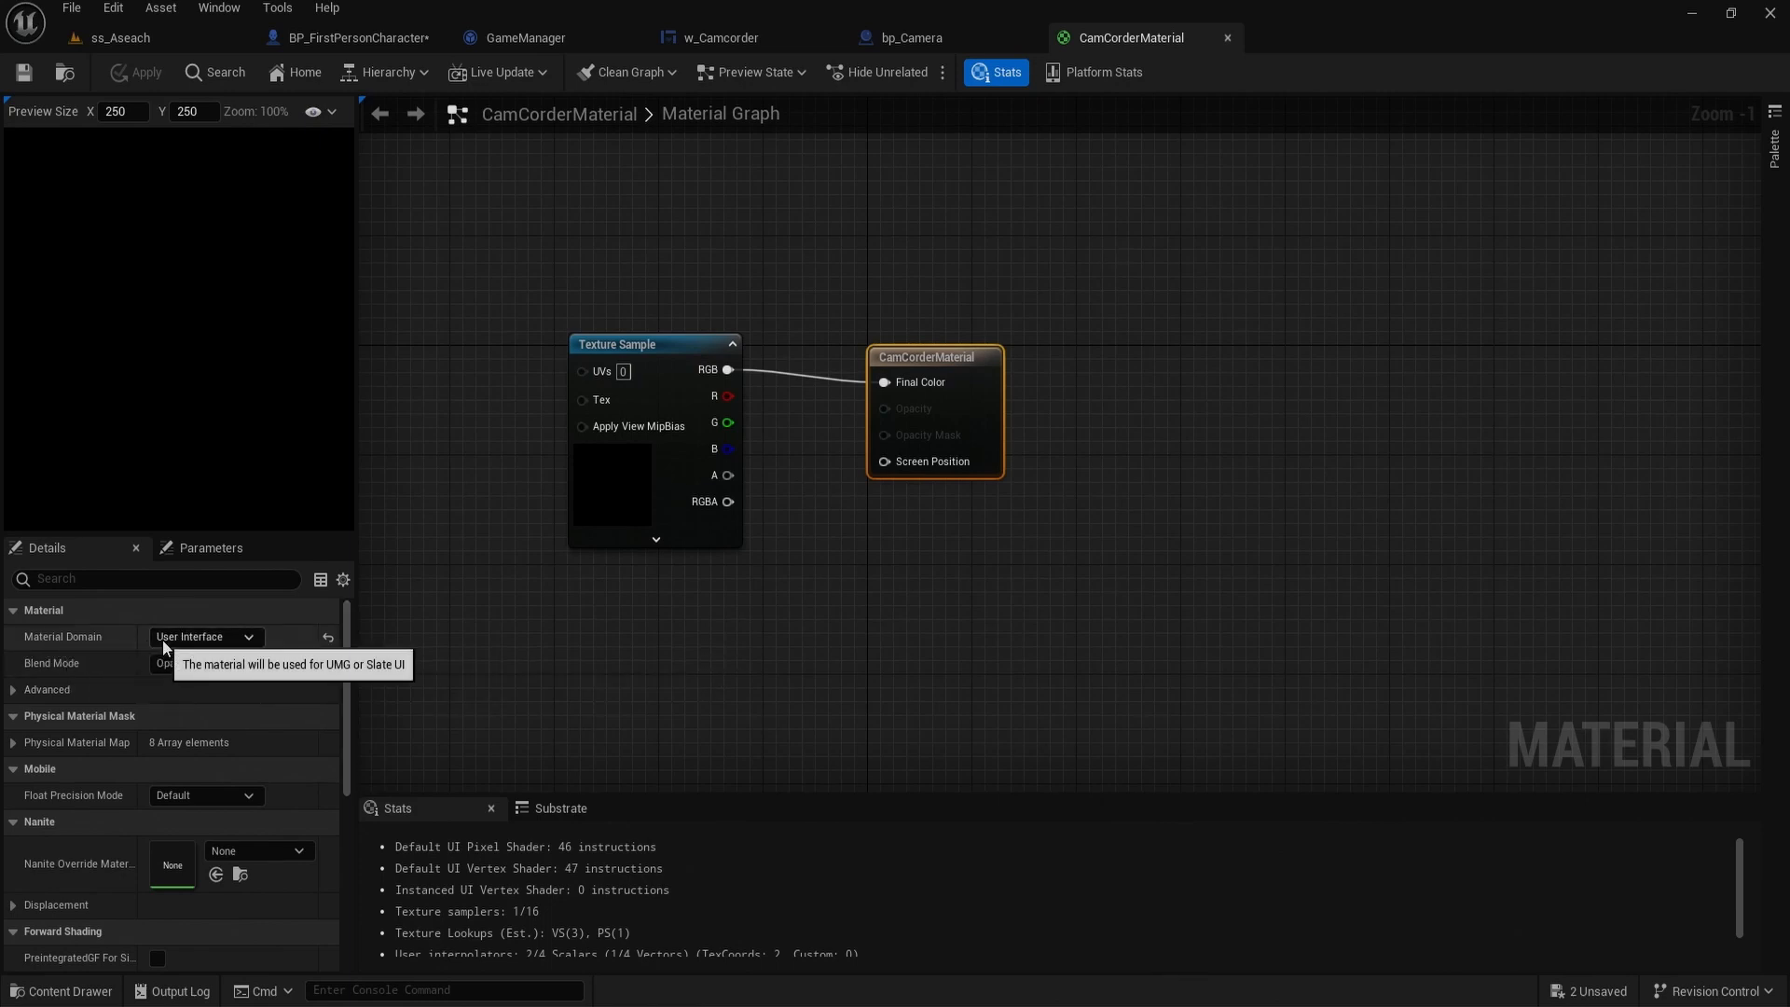
pyautogui.scroll(-1, 380, 664)
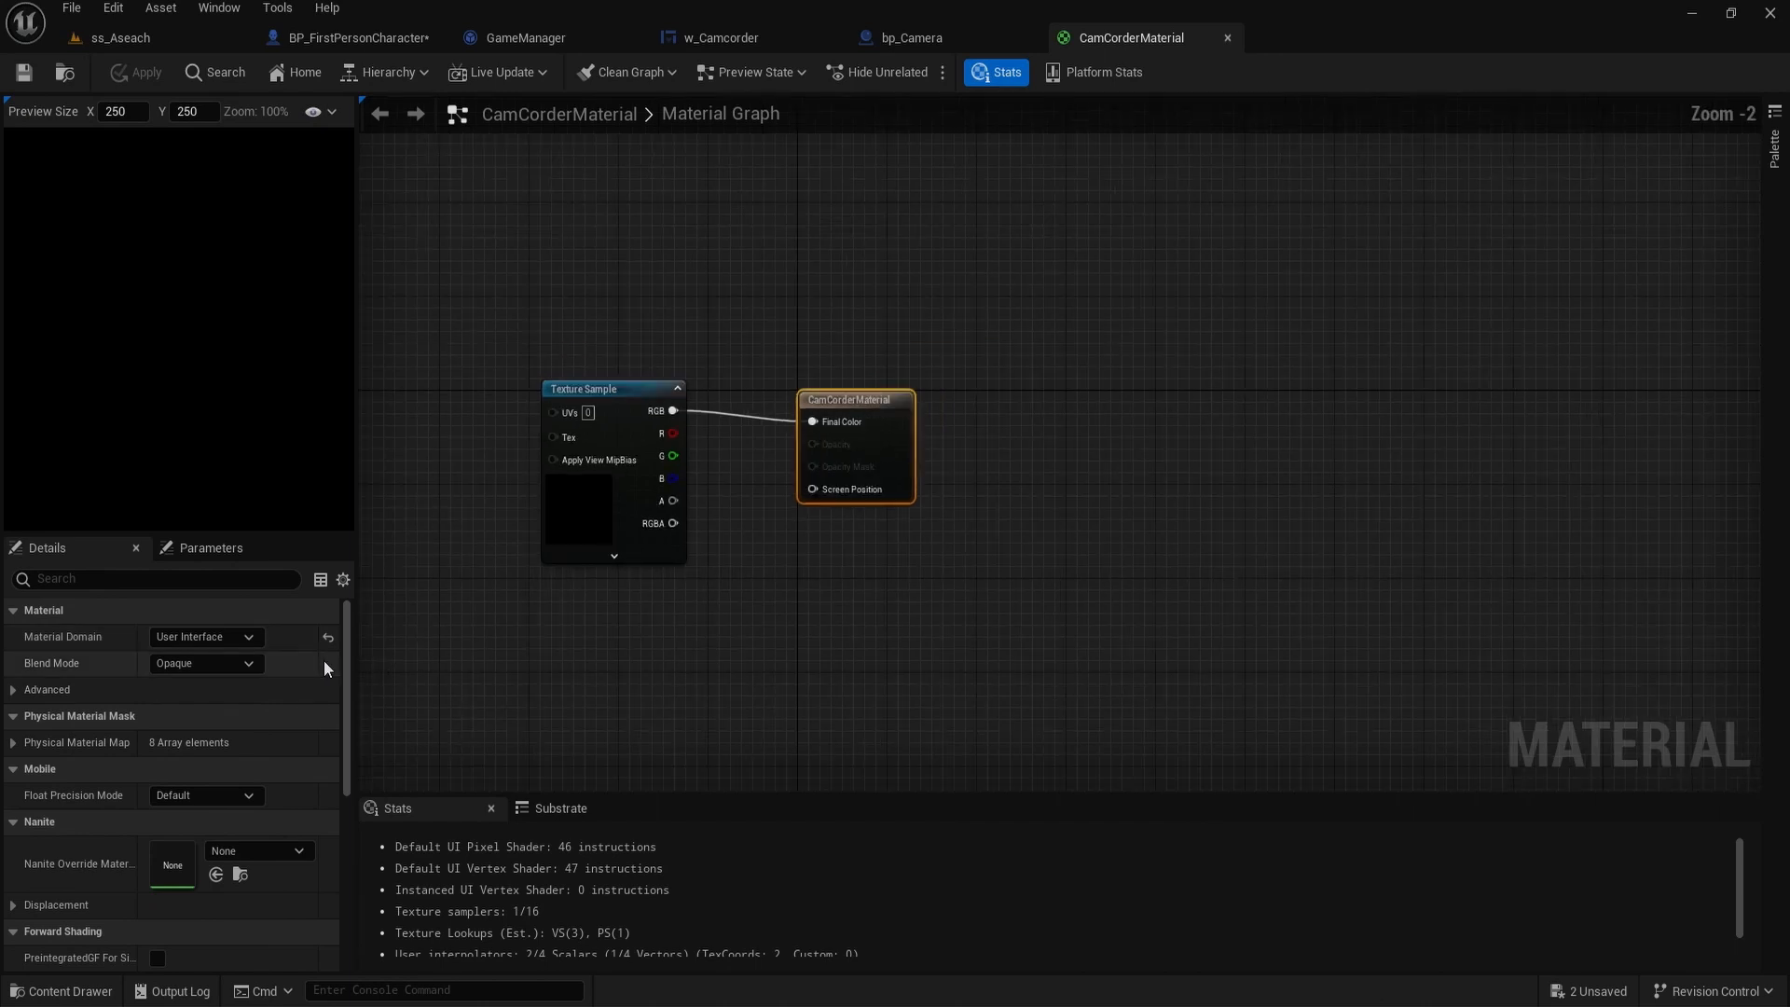
pyautogui.scroll(1, 512, 580)
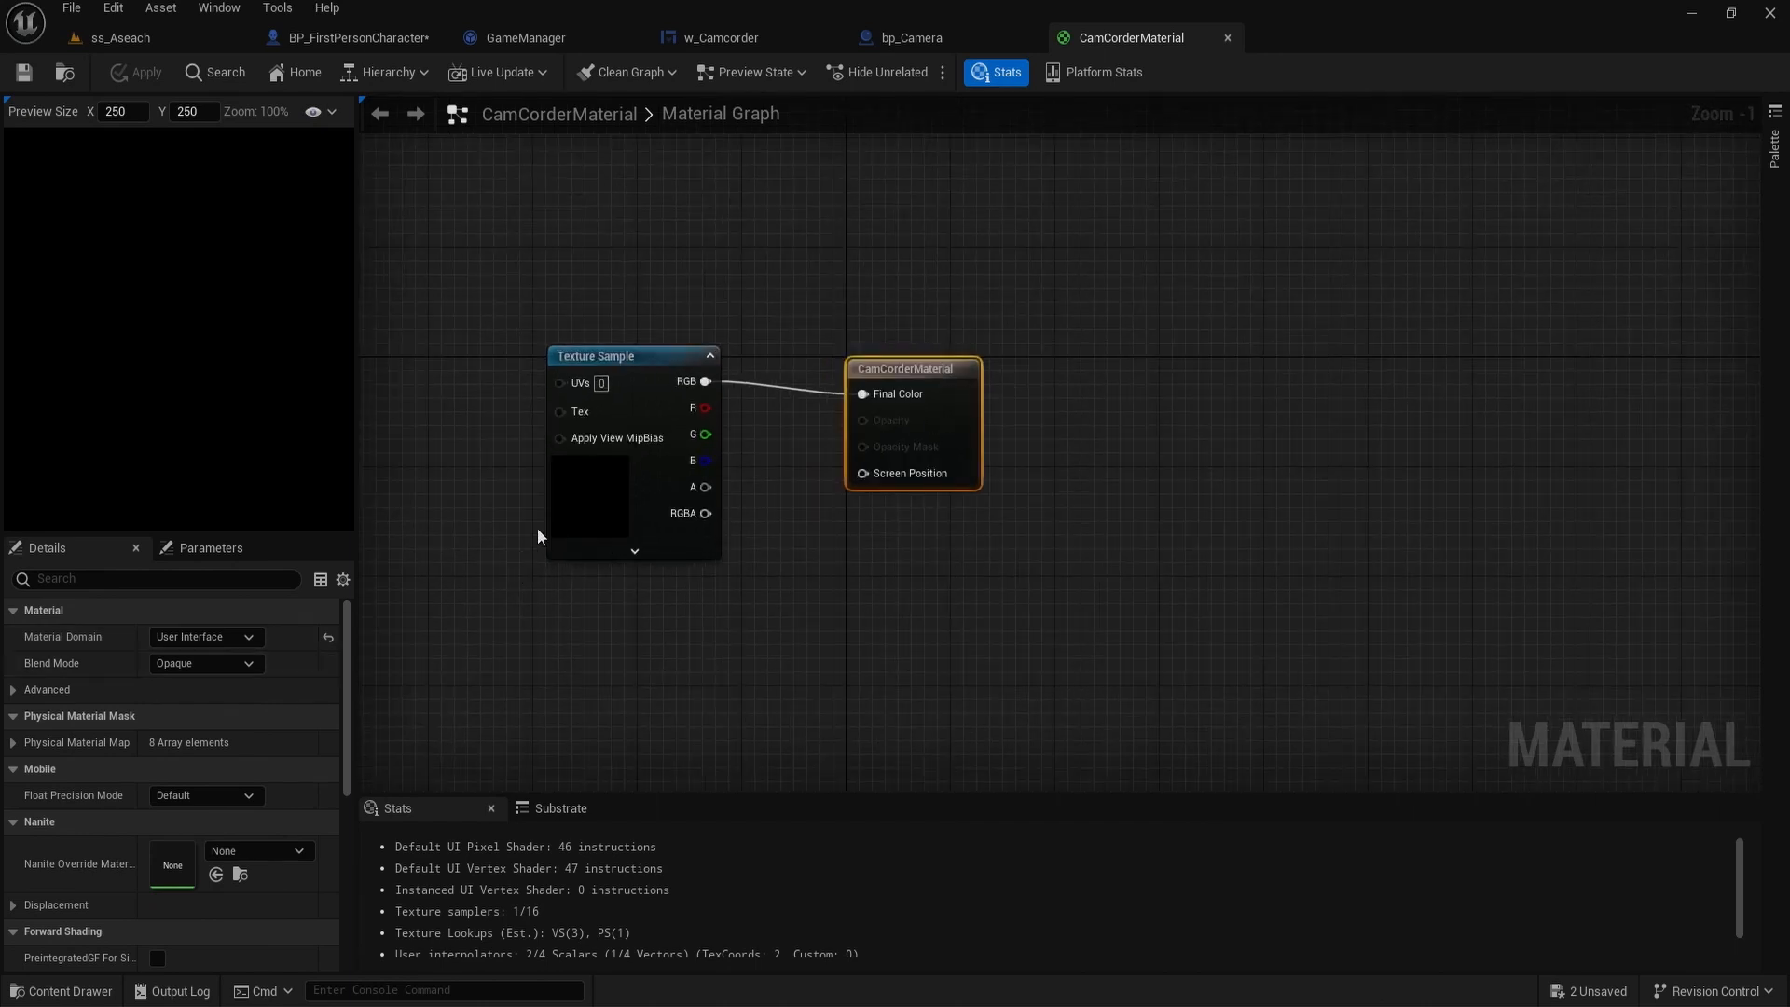
pyautogui.click(206, 637)
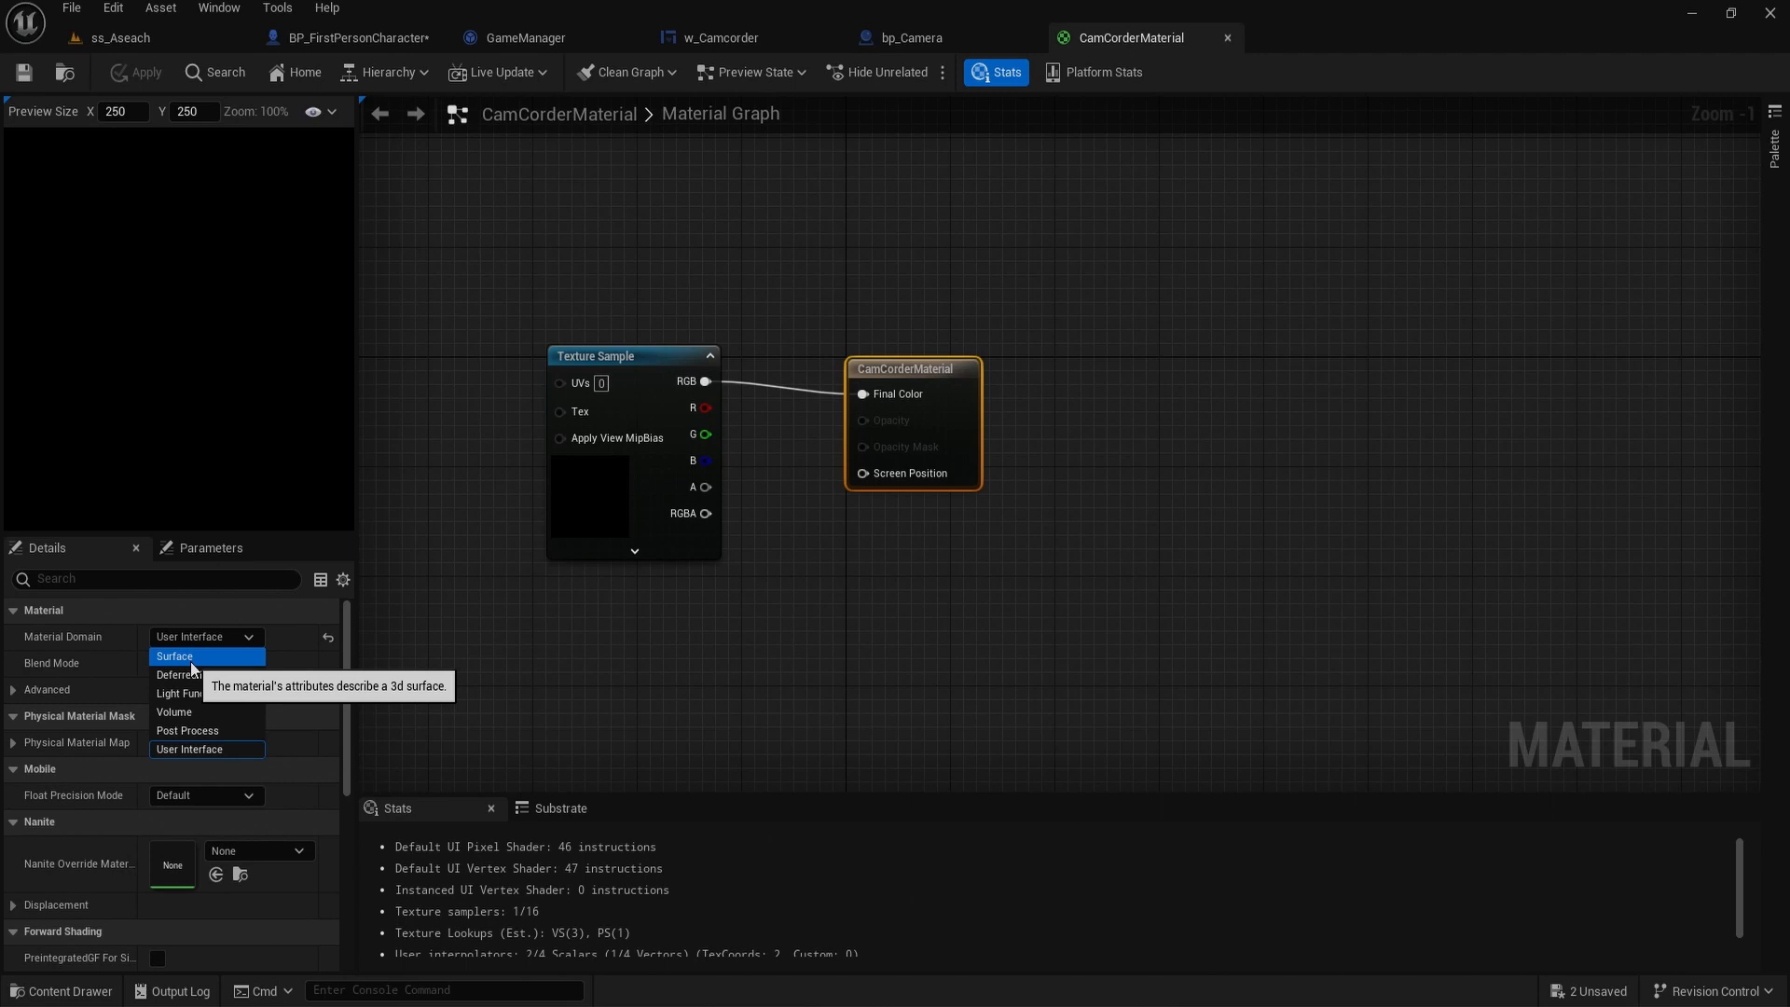
pyautogui.click(189, 749)
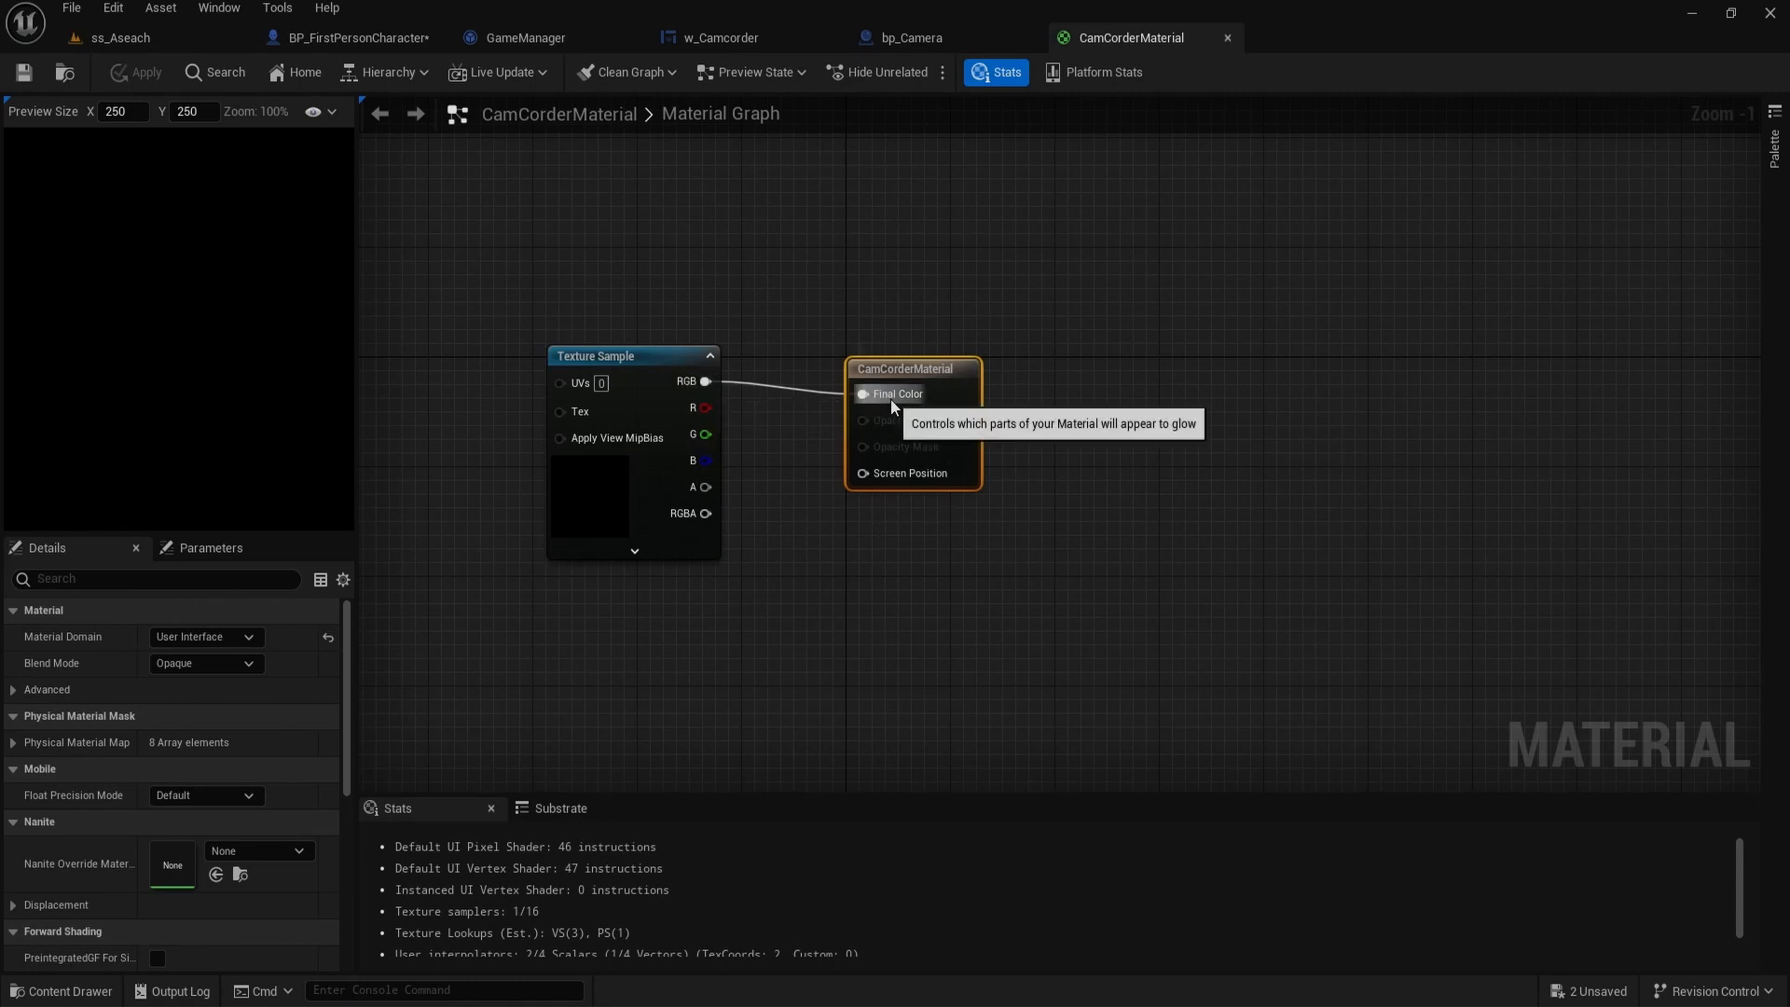
pyautogui.scroll(-4, 410, 411)
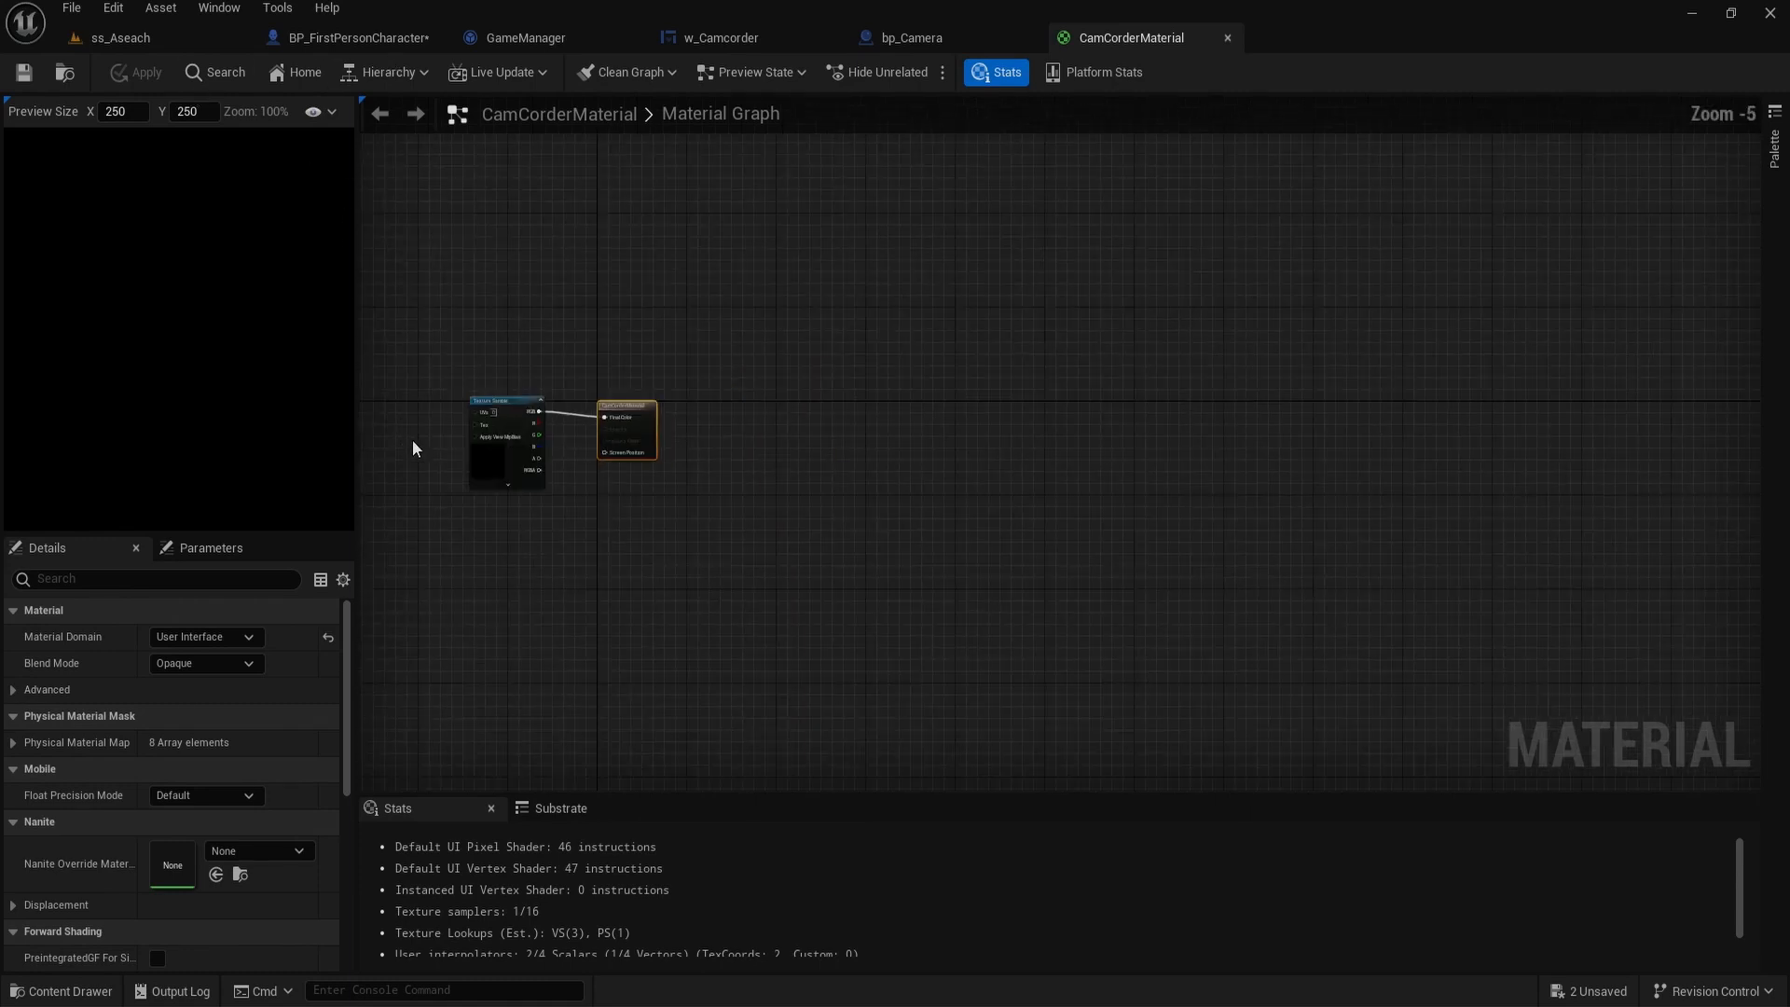
pyautogui.scroll(3, 480, 433)
pyautogui.moveTo(459, 312); pyautogui.dragTo(632, 363, button='right')
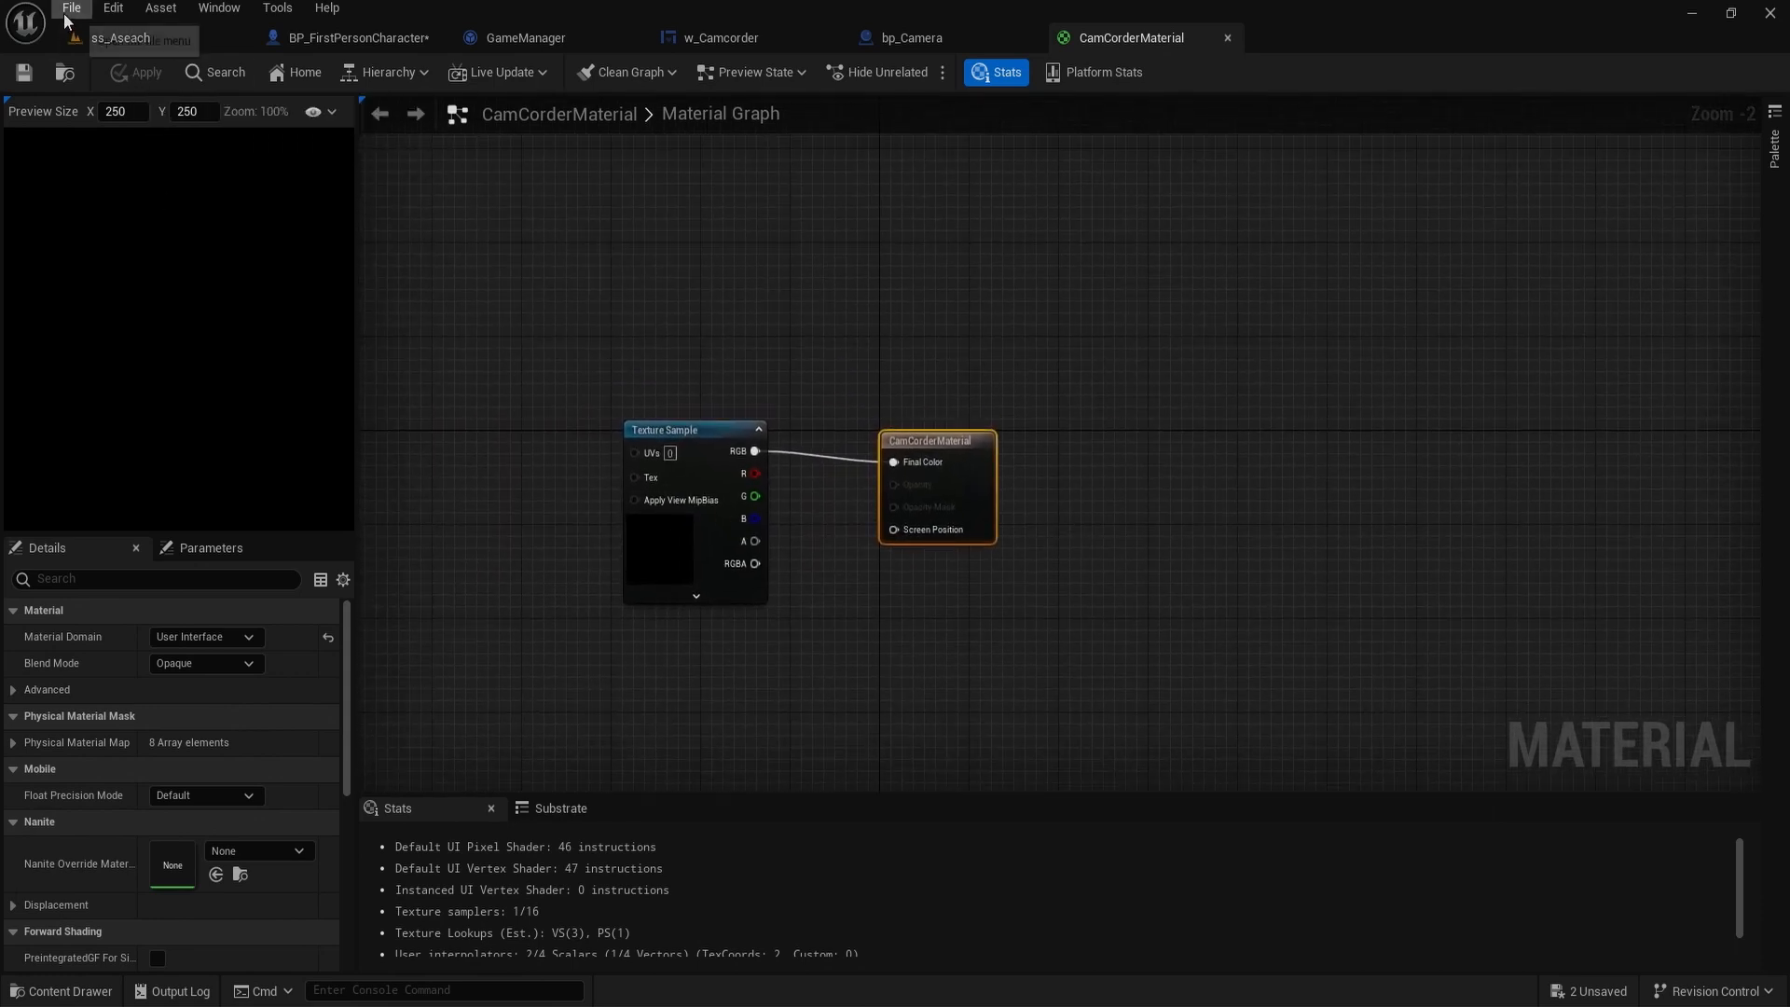
# Step: Return to the ss_Aseach level, select SM_Camera02 and view the camcorder and its flip-out screen up close
pyautogui.click(117, 37)
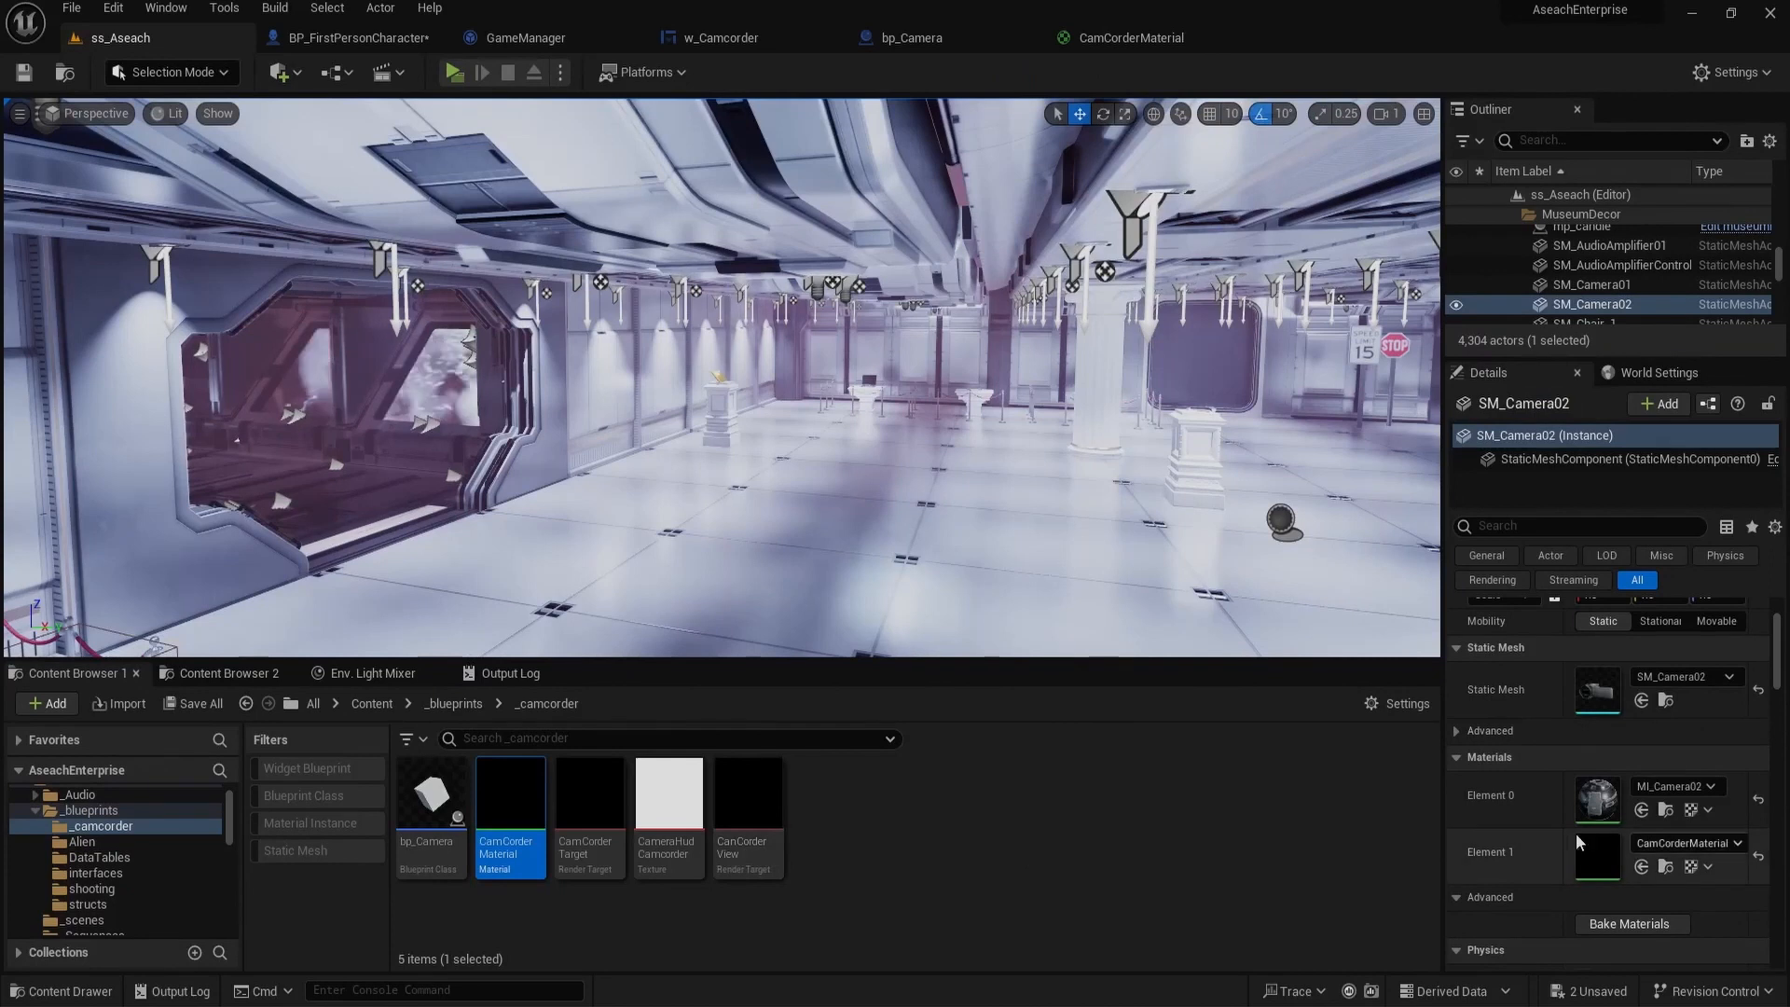
pyautogui.click(1582, 306)
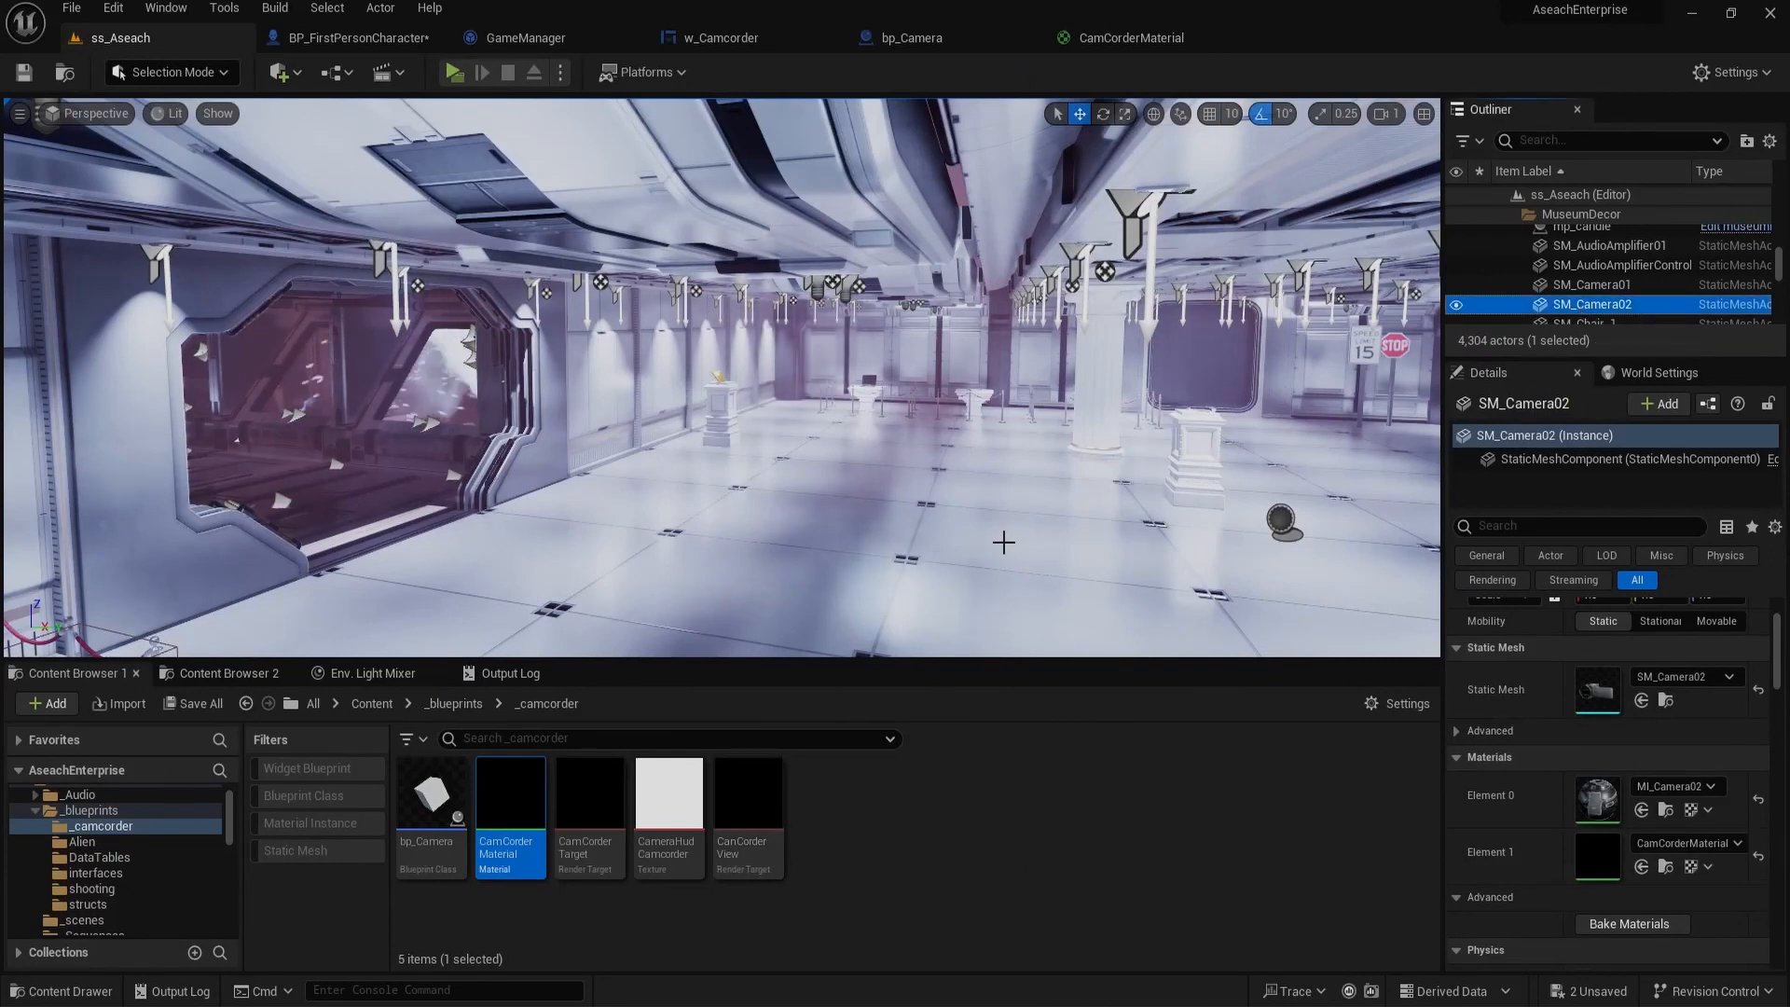
pyautogui.moveTo(428, 407); pyautogui.dragTo(588, 407, button='right')
pyautogui.moveTo(932, 522); pyautogui.dragTo(601, 439, button='right')
pyautogui.scroll(3, 782, 506)
pyautogui.scroll(-3, 782, 506)
pyautogui.moveTo(845, 418); pyautogui.dragTo(988, 405, button='right')
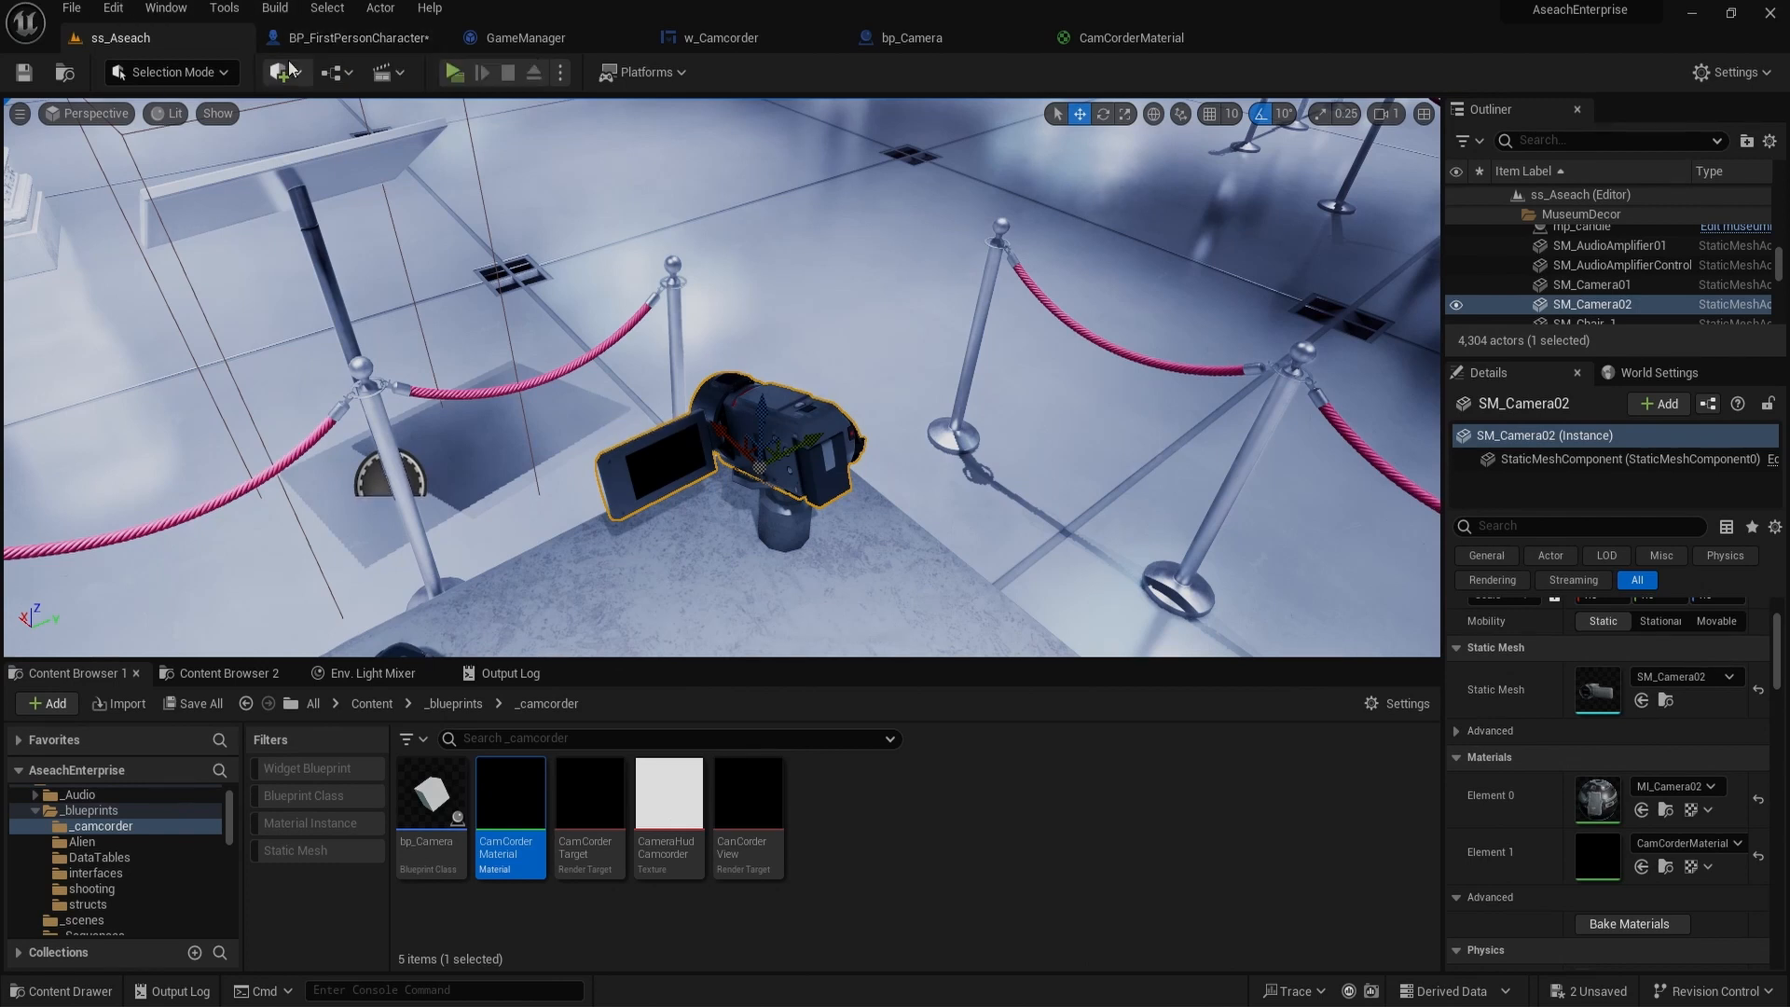
pyautogui.click(409, 40)
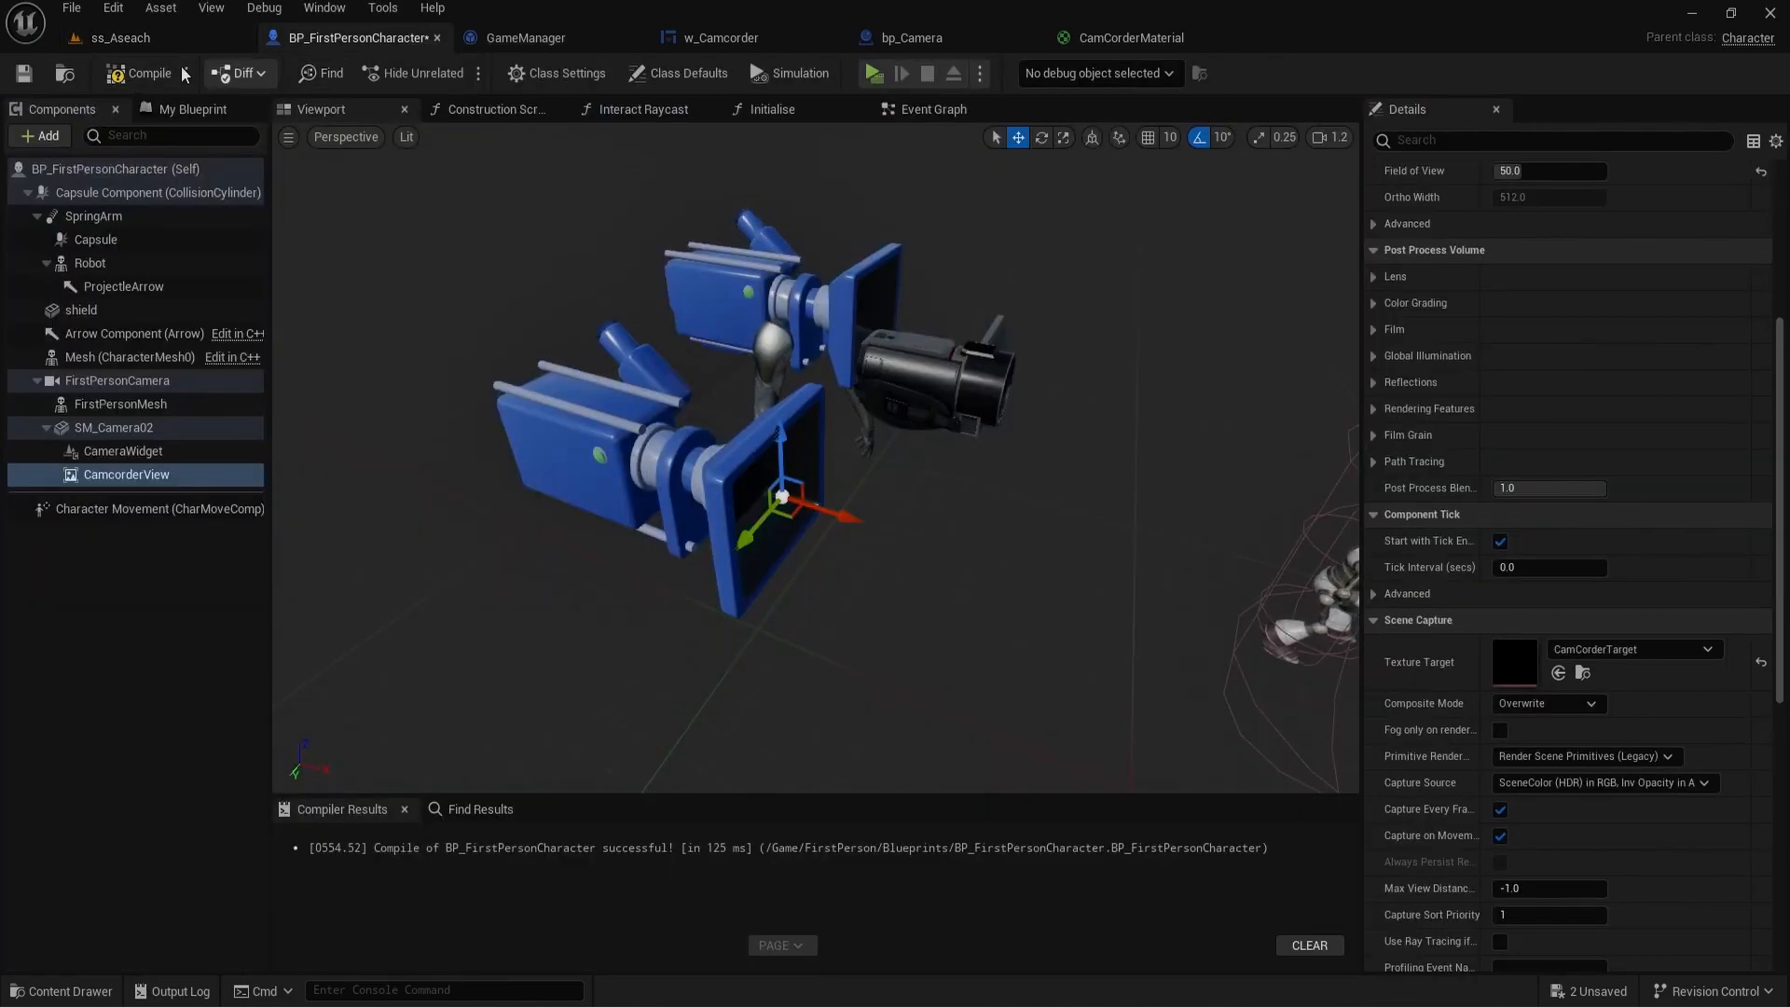
pyautogui.click(119, 37)
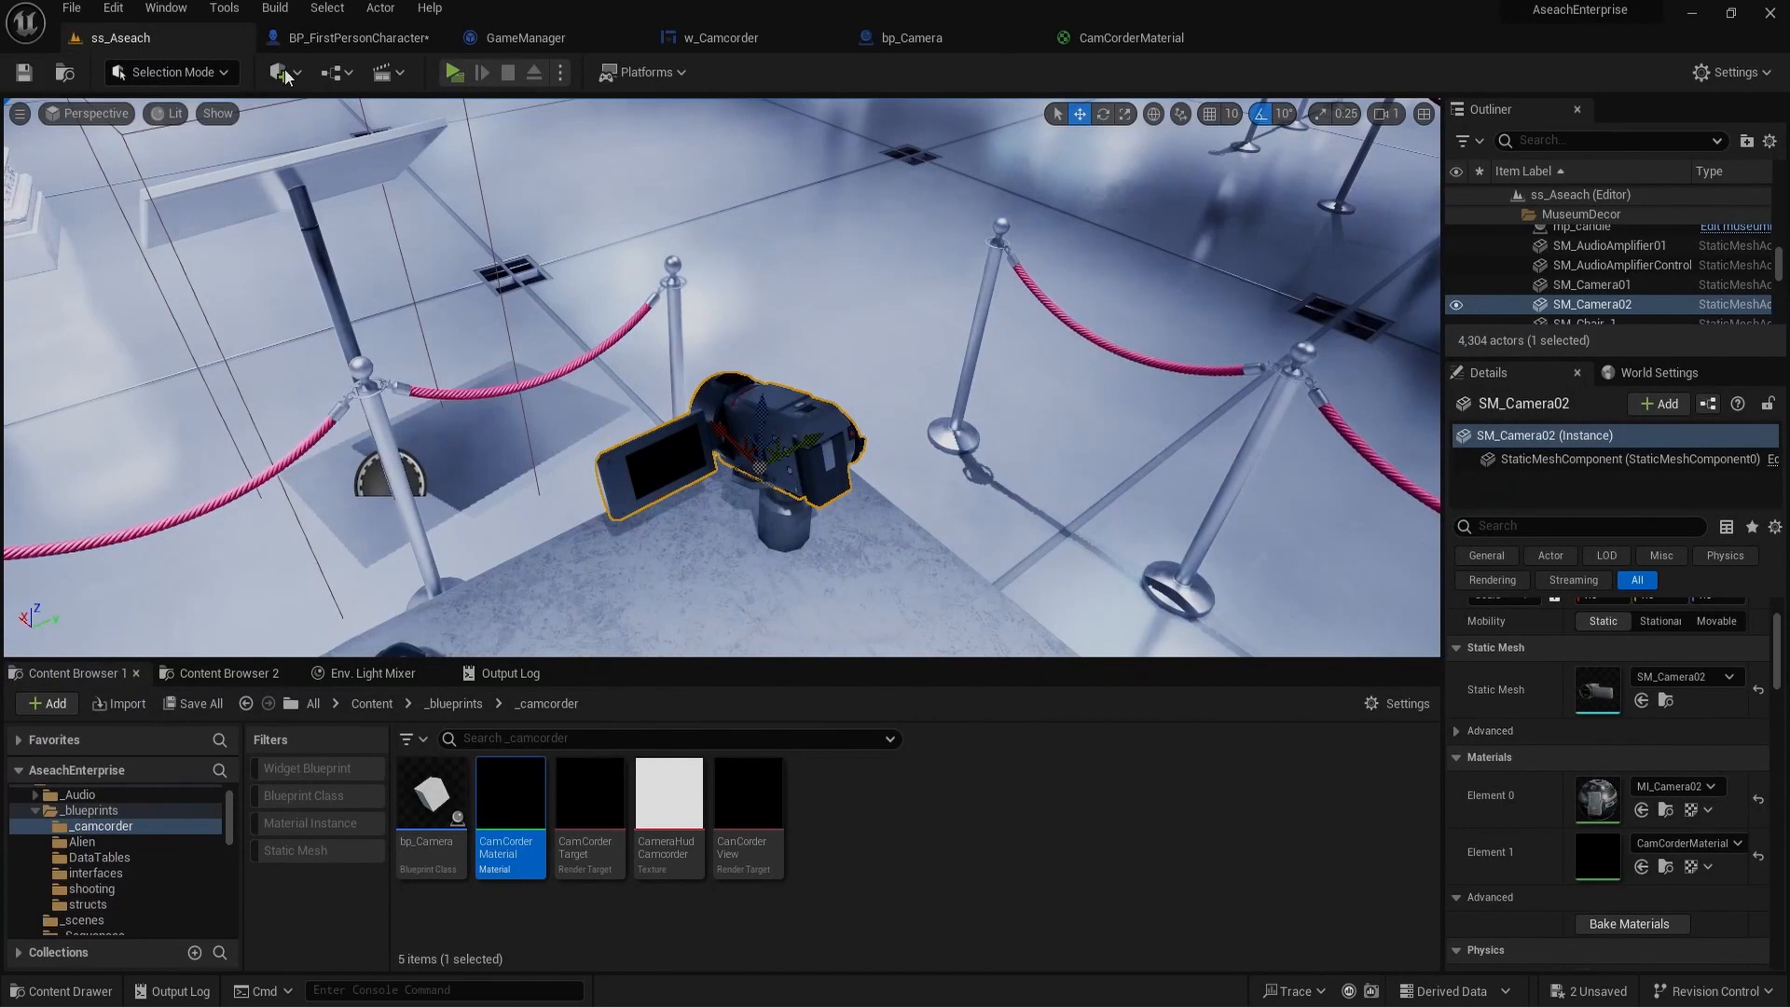
pyautogui.click(359, 37)
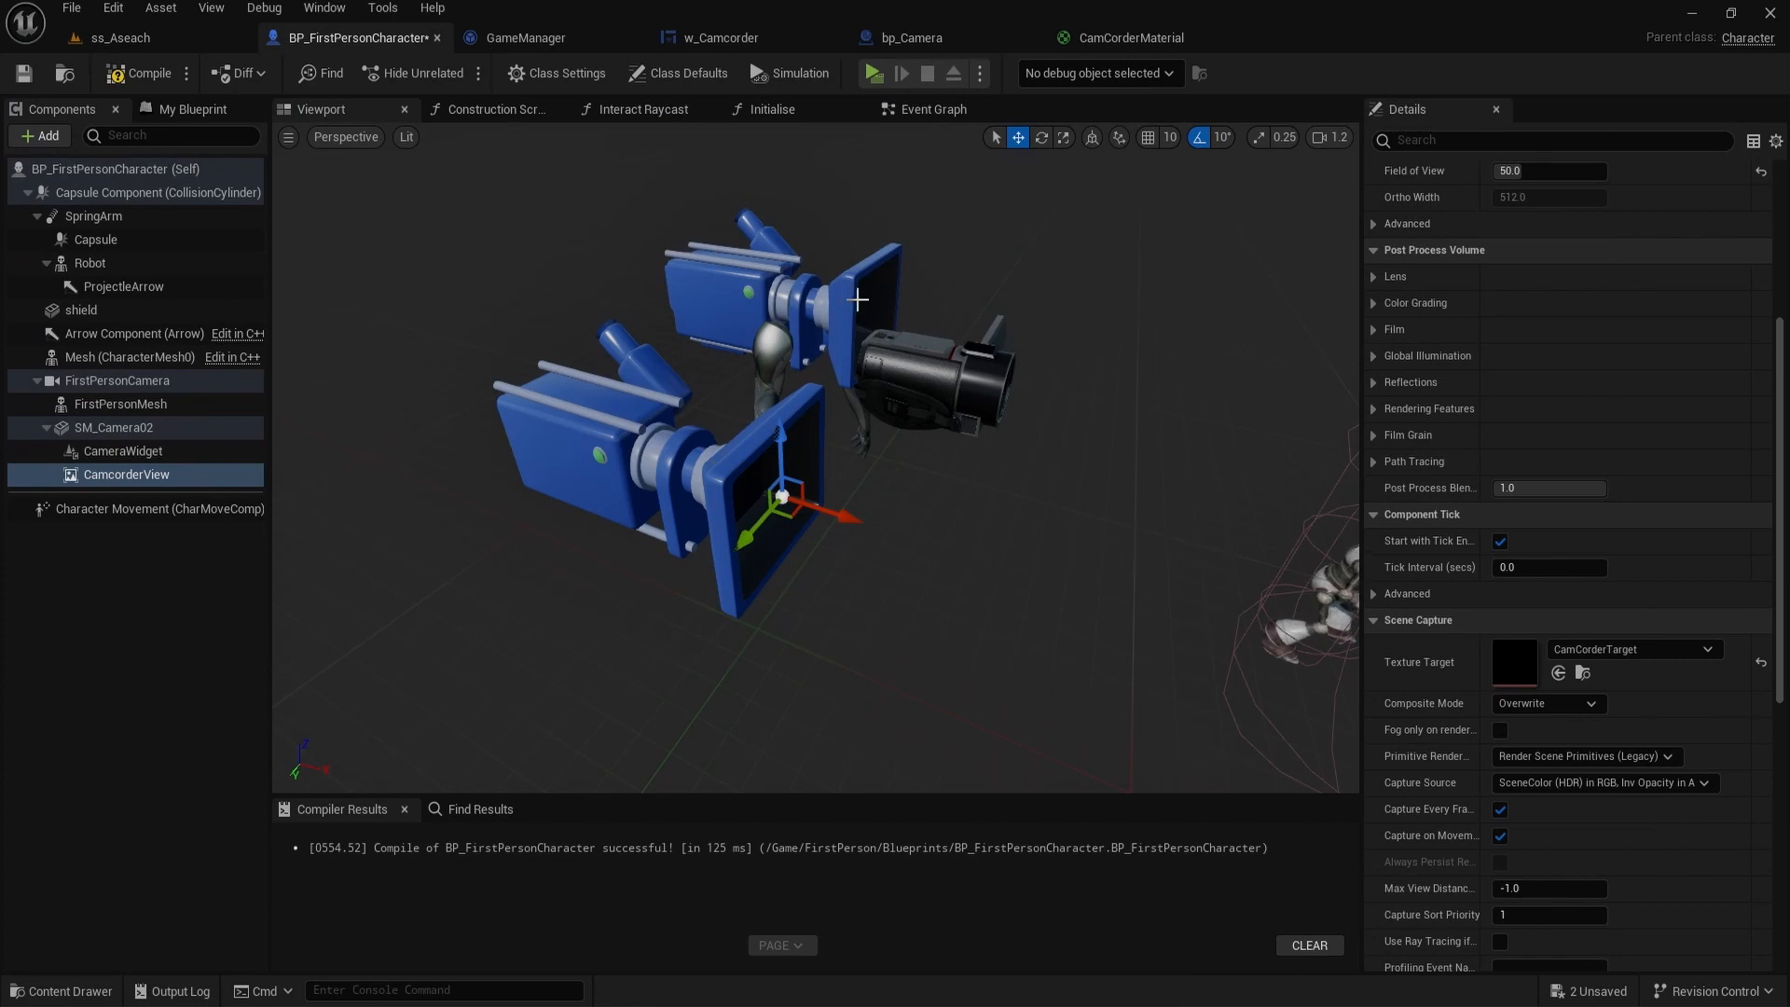
pyautogui.click(179, 48)
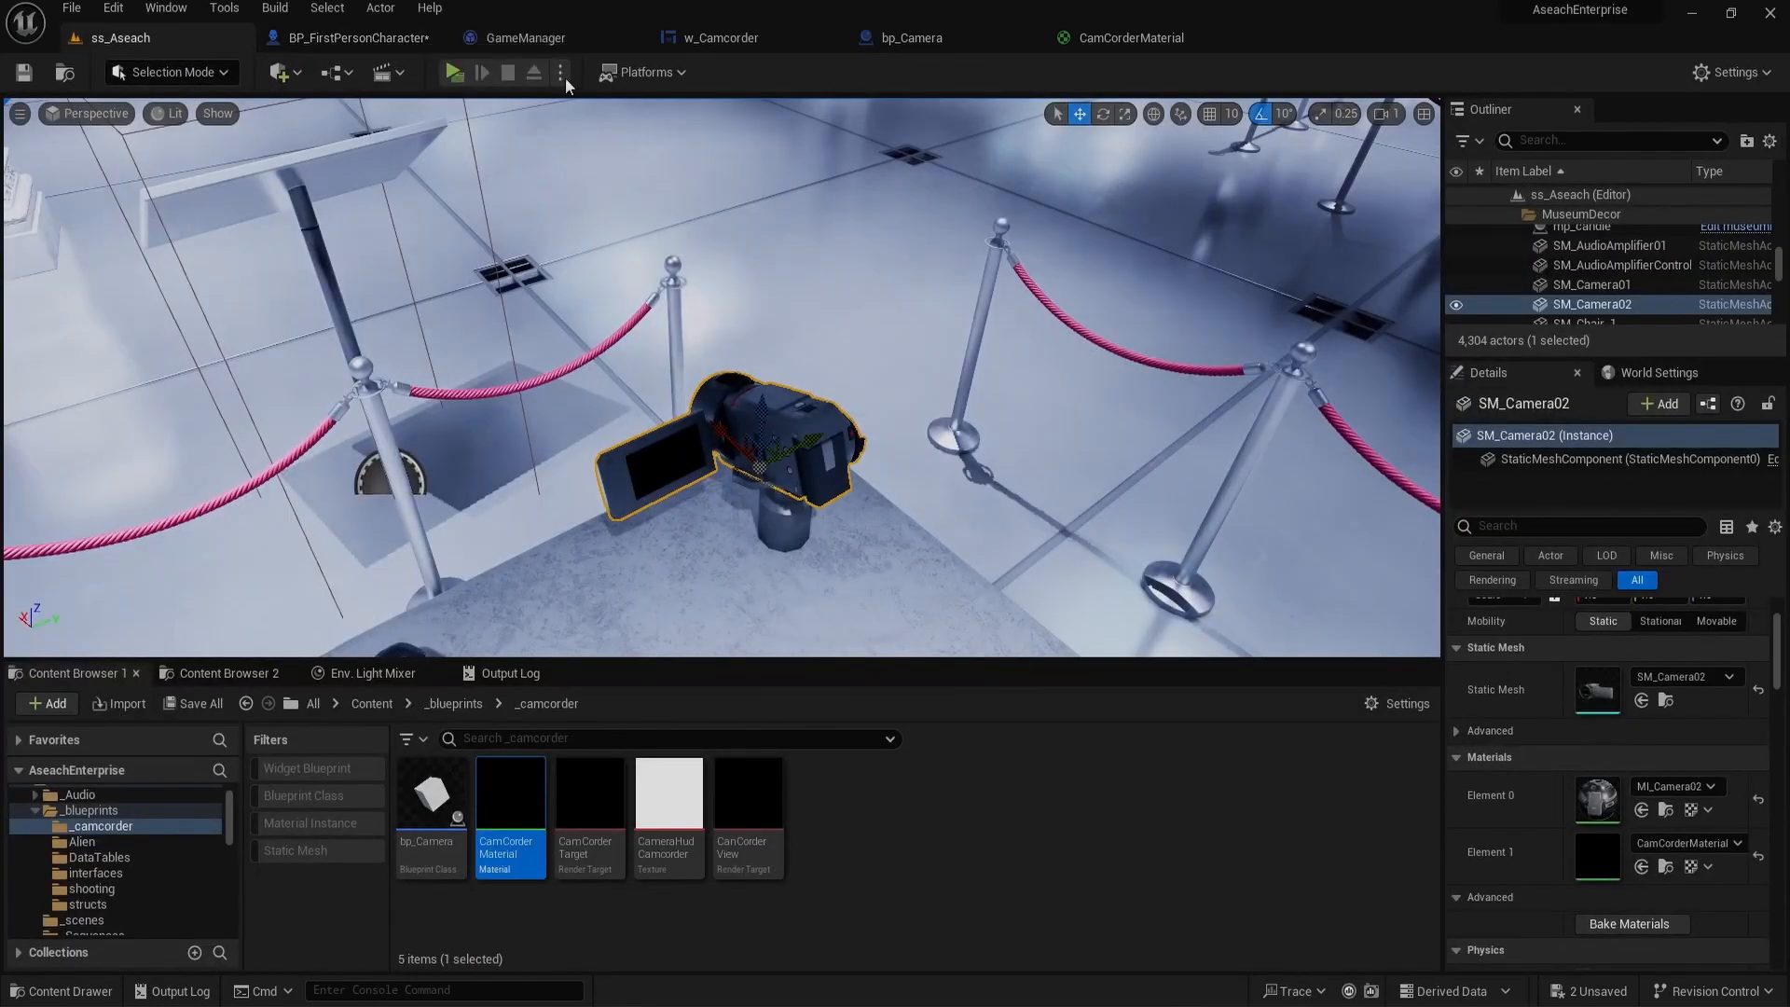
# Step: Open the w_Camcorder widget and examine its full-screen camcorder HUD image
pyautogui.click(780, 41)
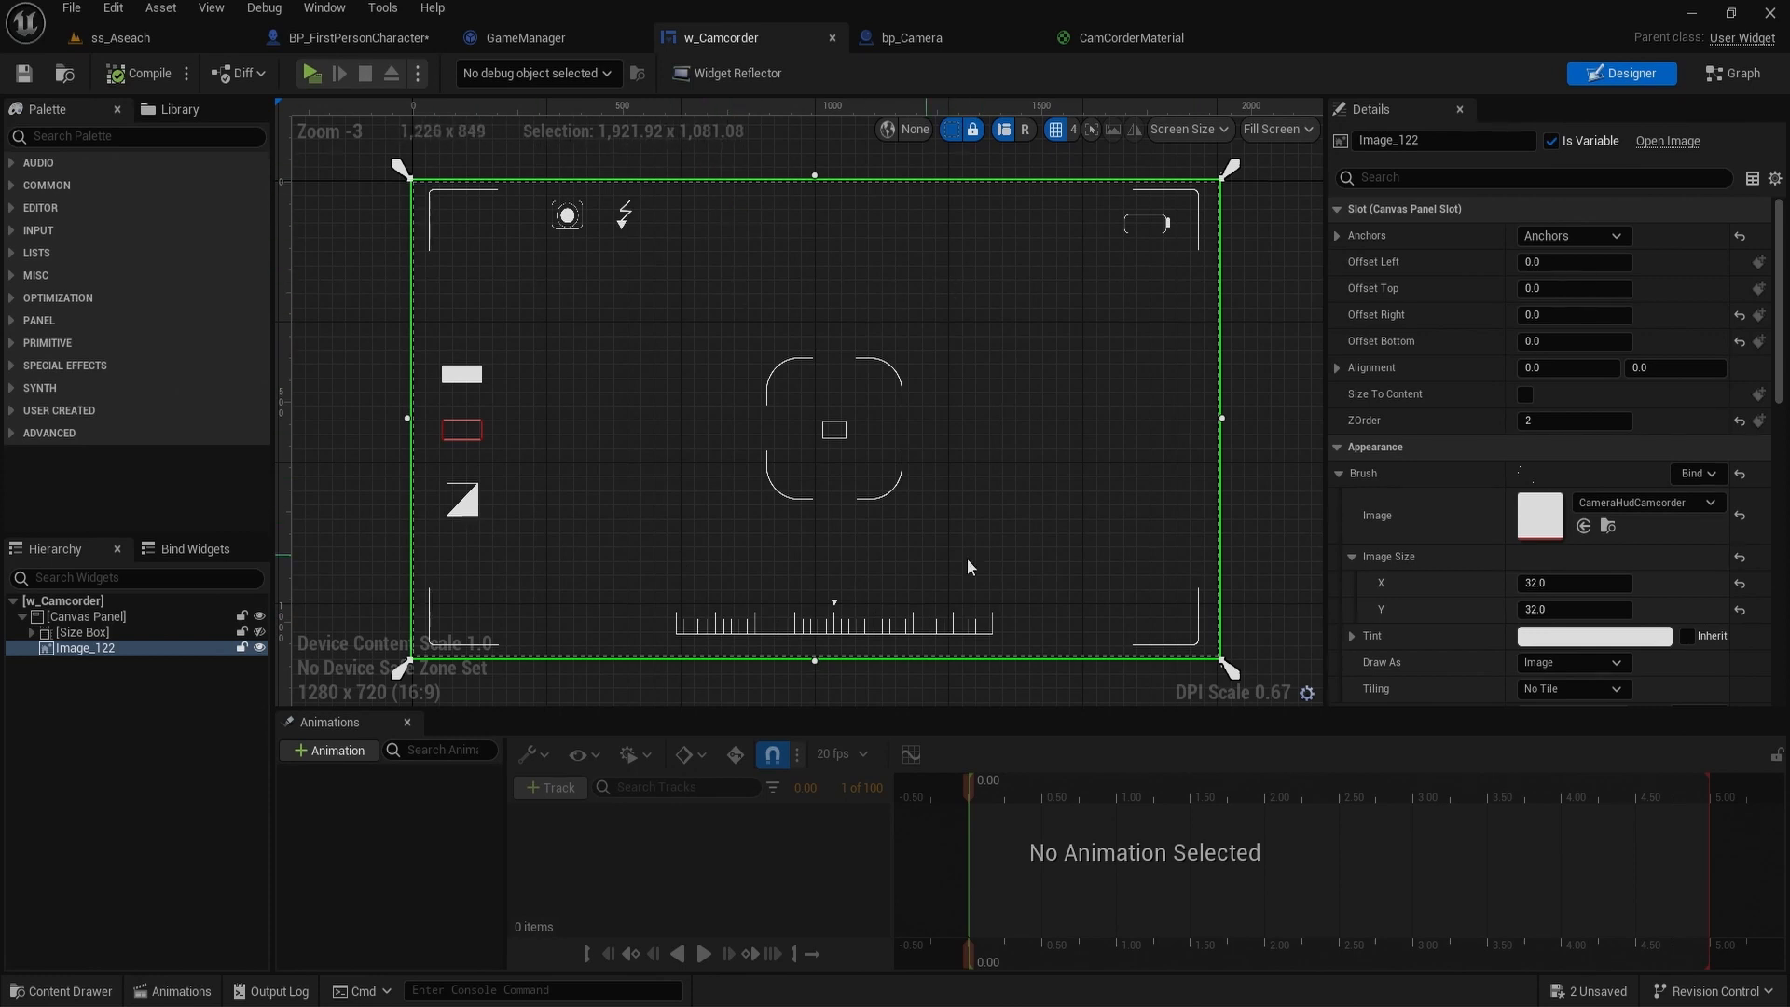
pyautogui.scroll(-1, 662, 229)
pyautogui.scroll(1, 675, 259)
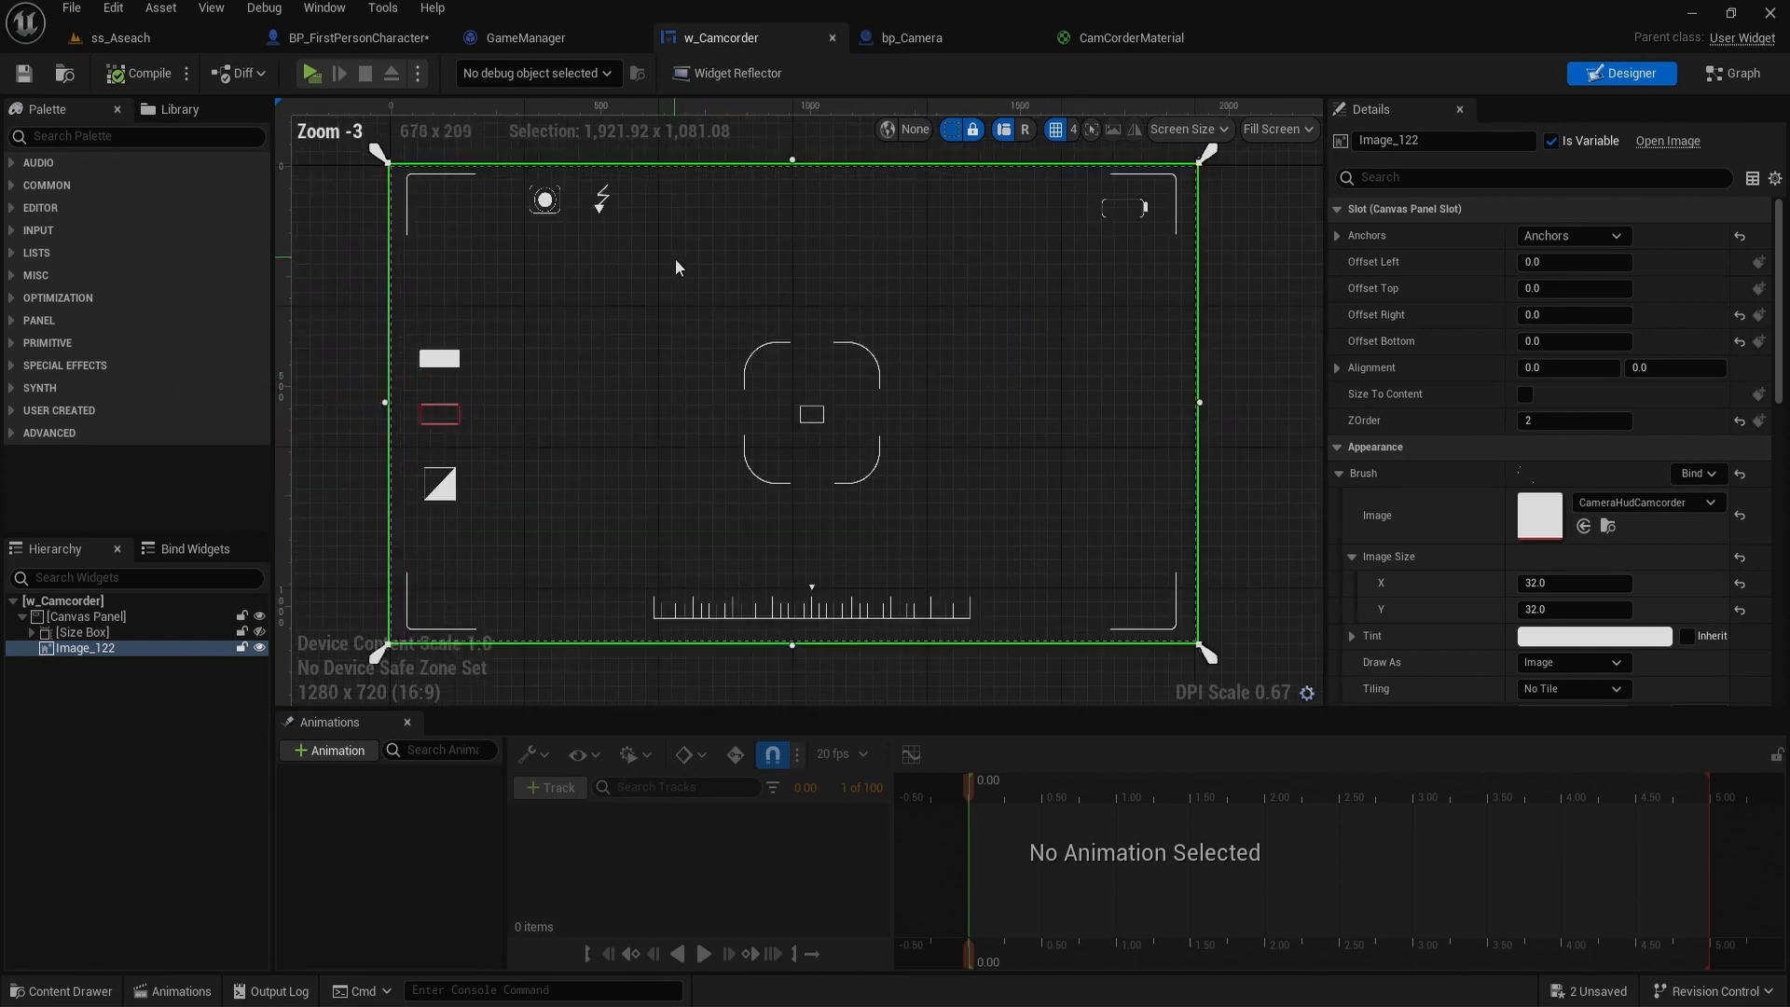
# Step: Select SM_Camera02 in BP_FirstPersonCharacter and view the camcorder's flip-out screen from behind
pyautogui.click(399, 43)
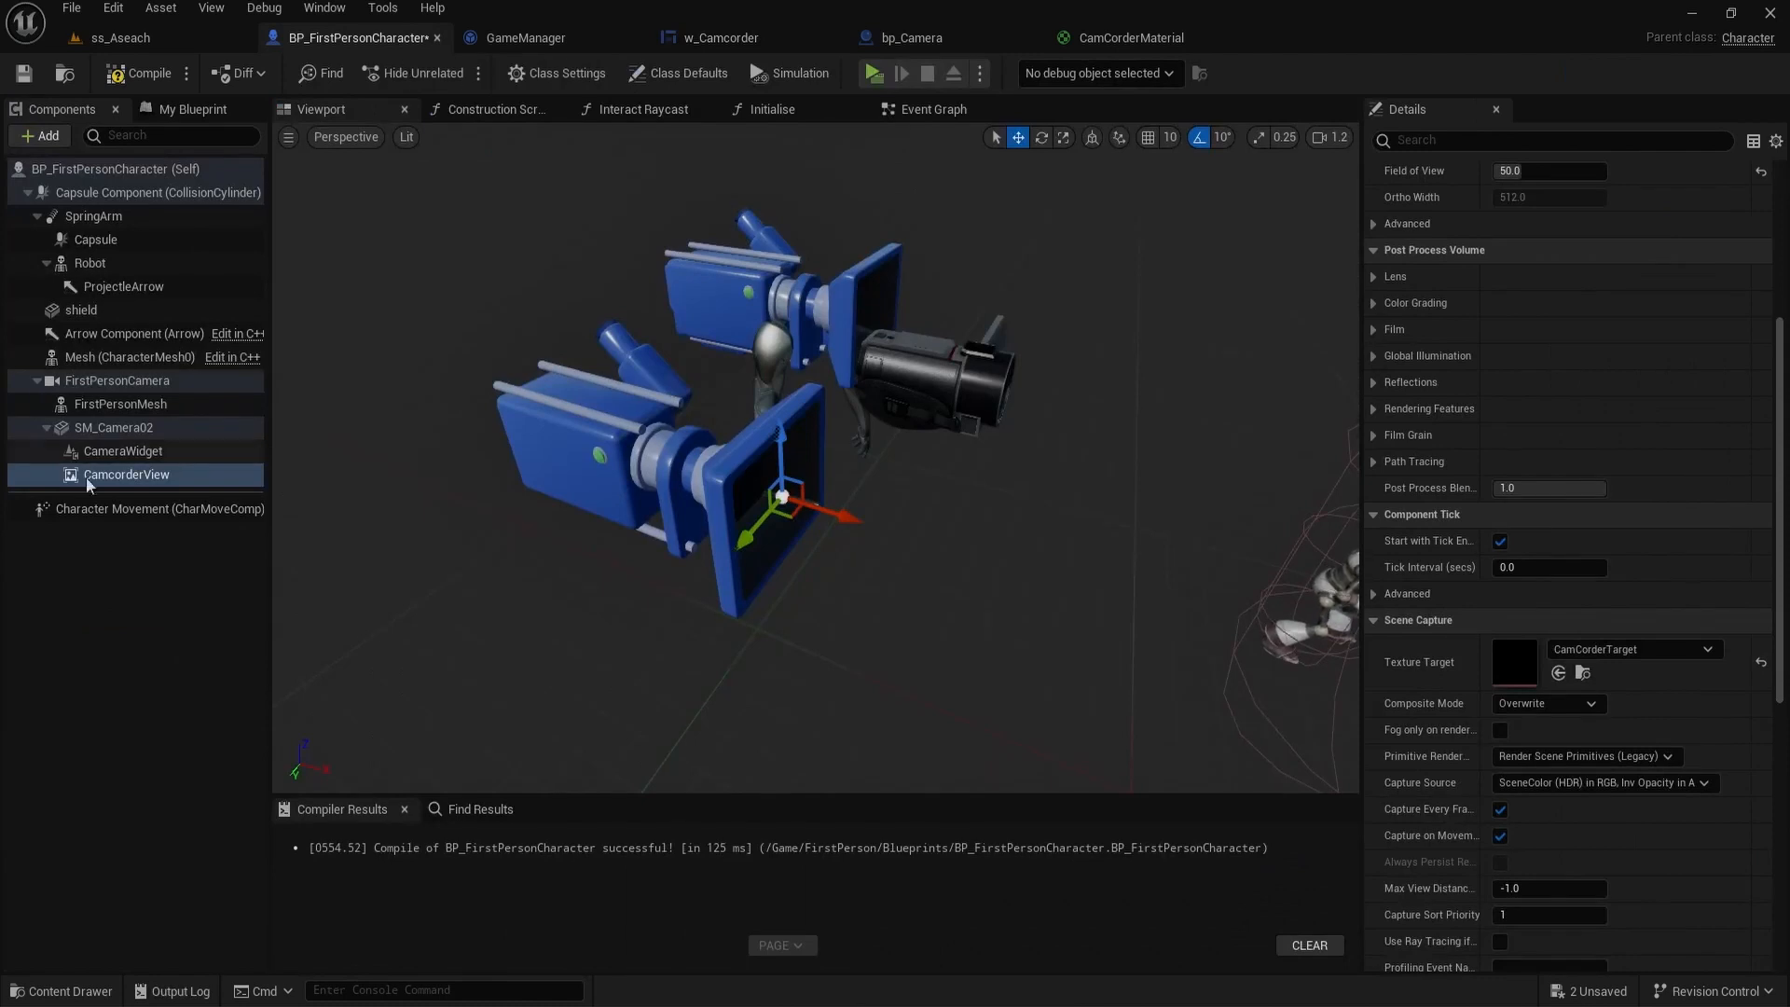
pyautogui.click(113, 427)
pyautogui.press('f')
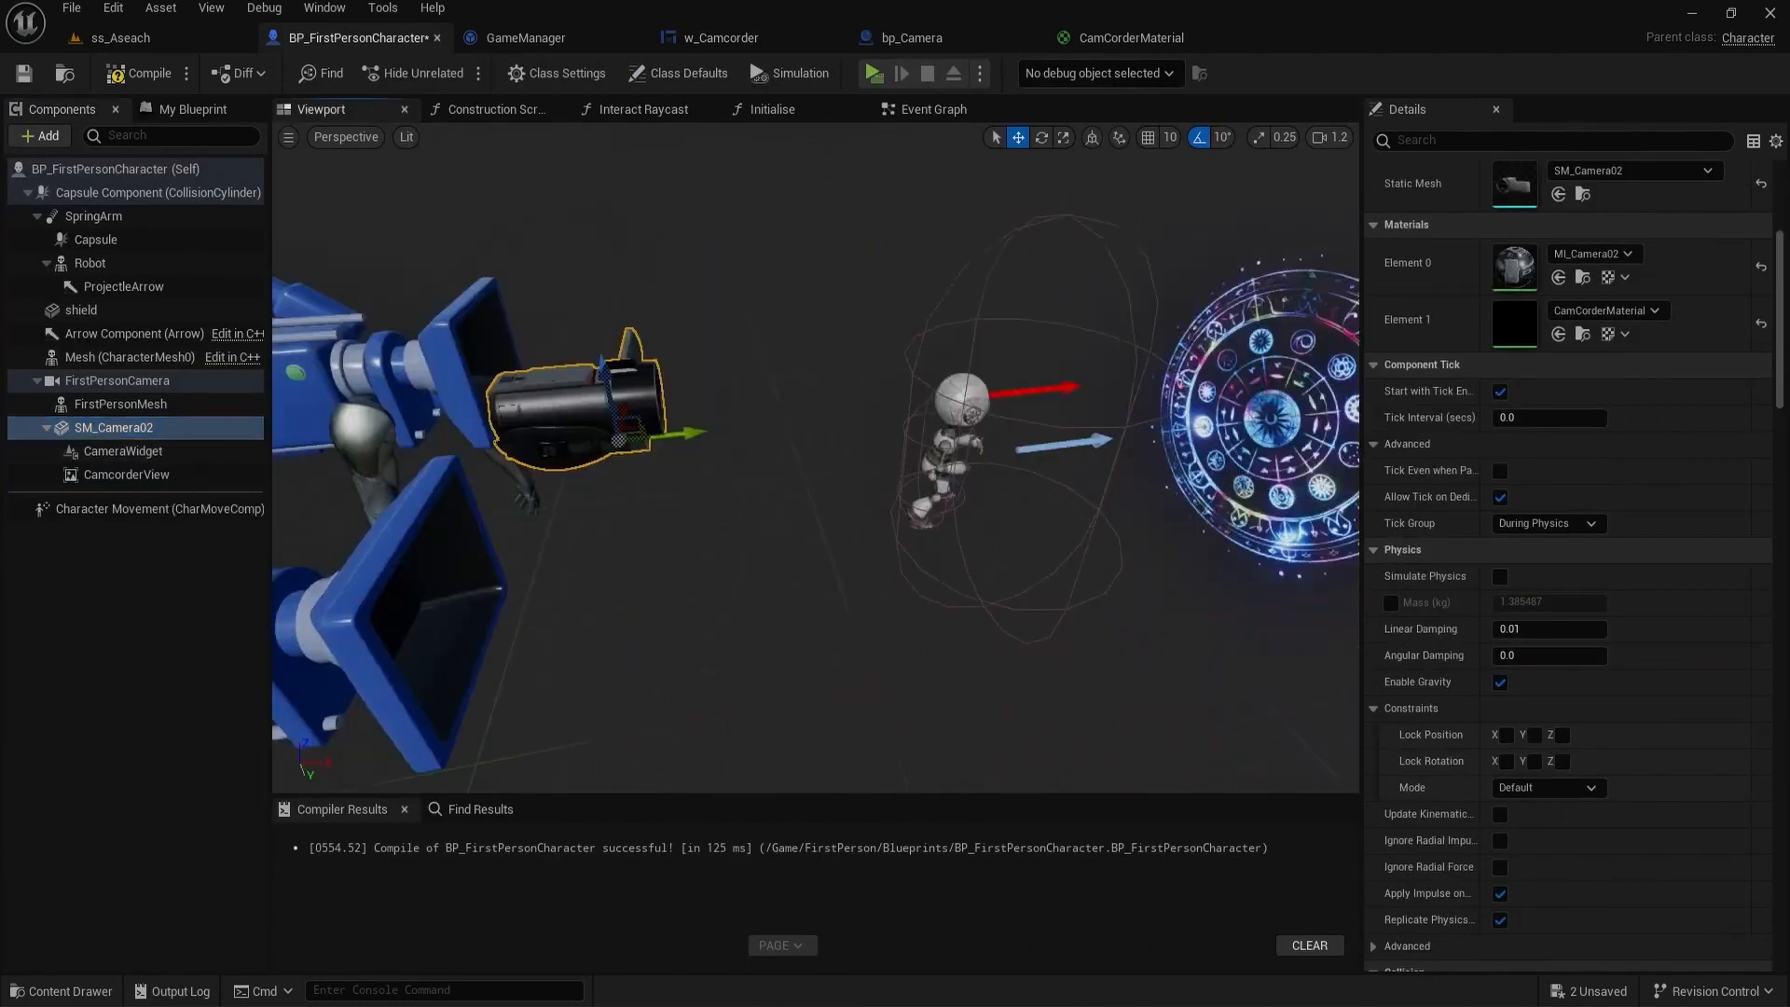
pyautogui.moveTo(816, 457); pyautogui.dragTo(834, 503, button='right')
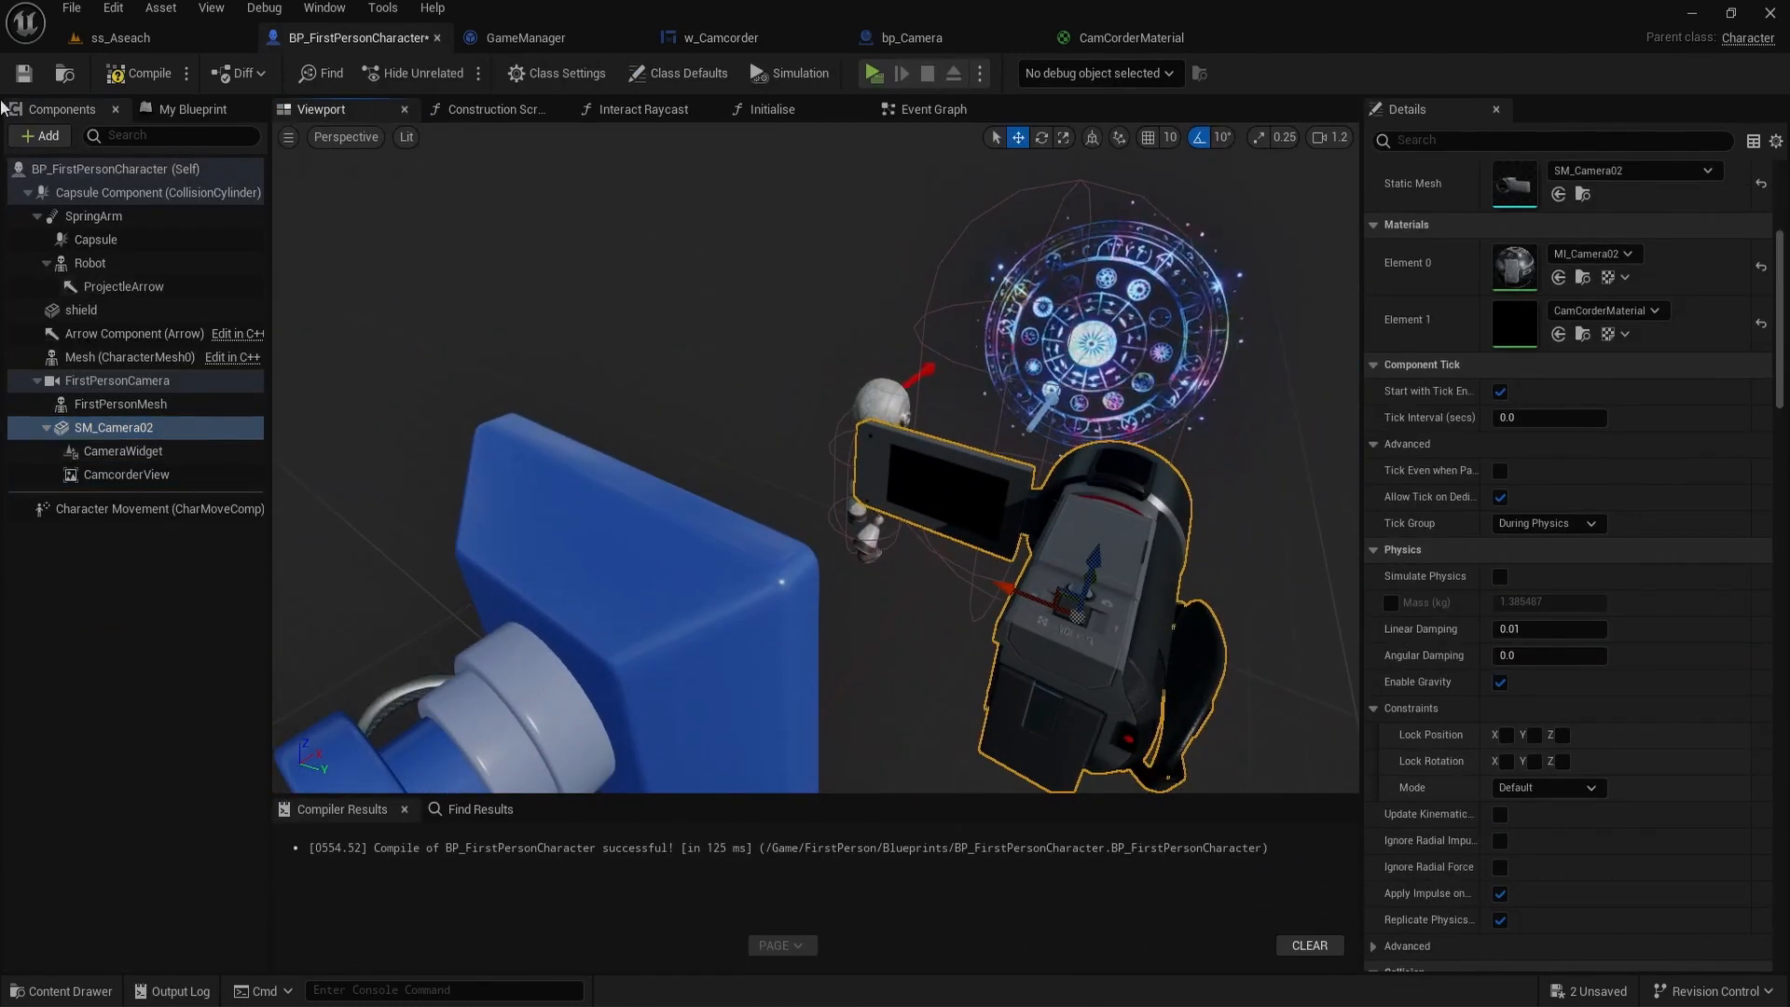
pyautogui.click(46, 136)
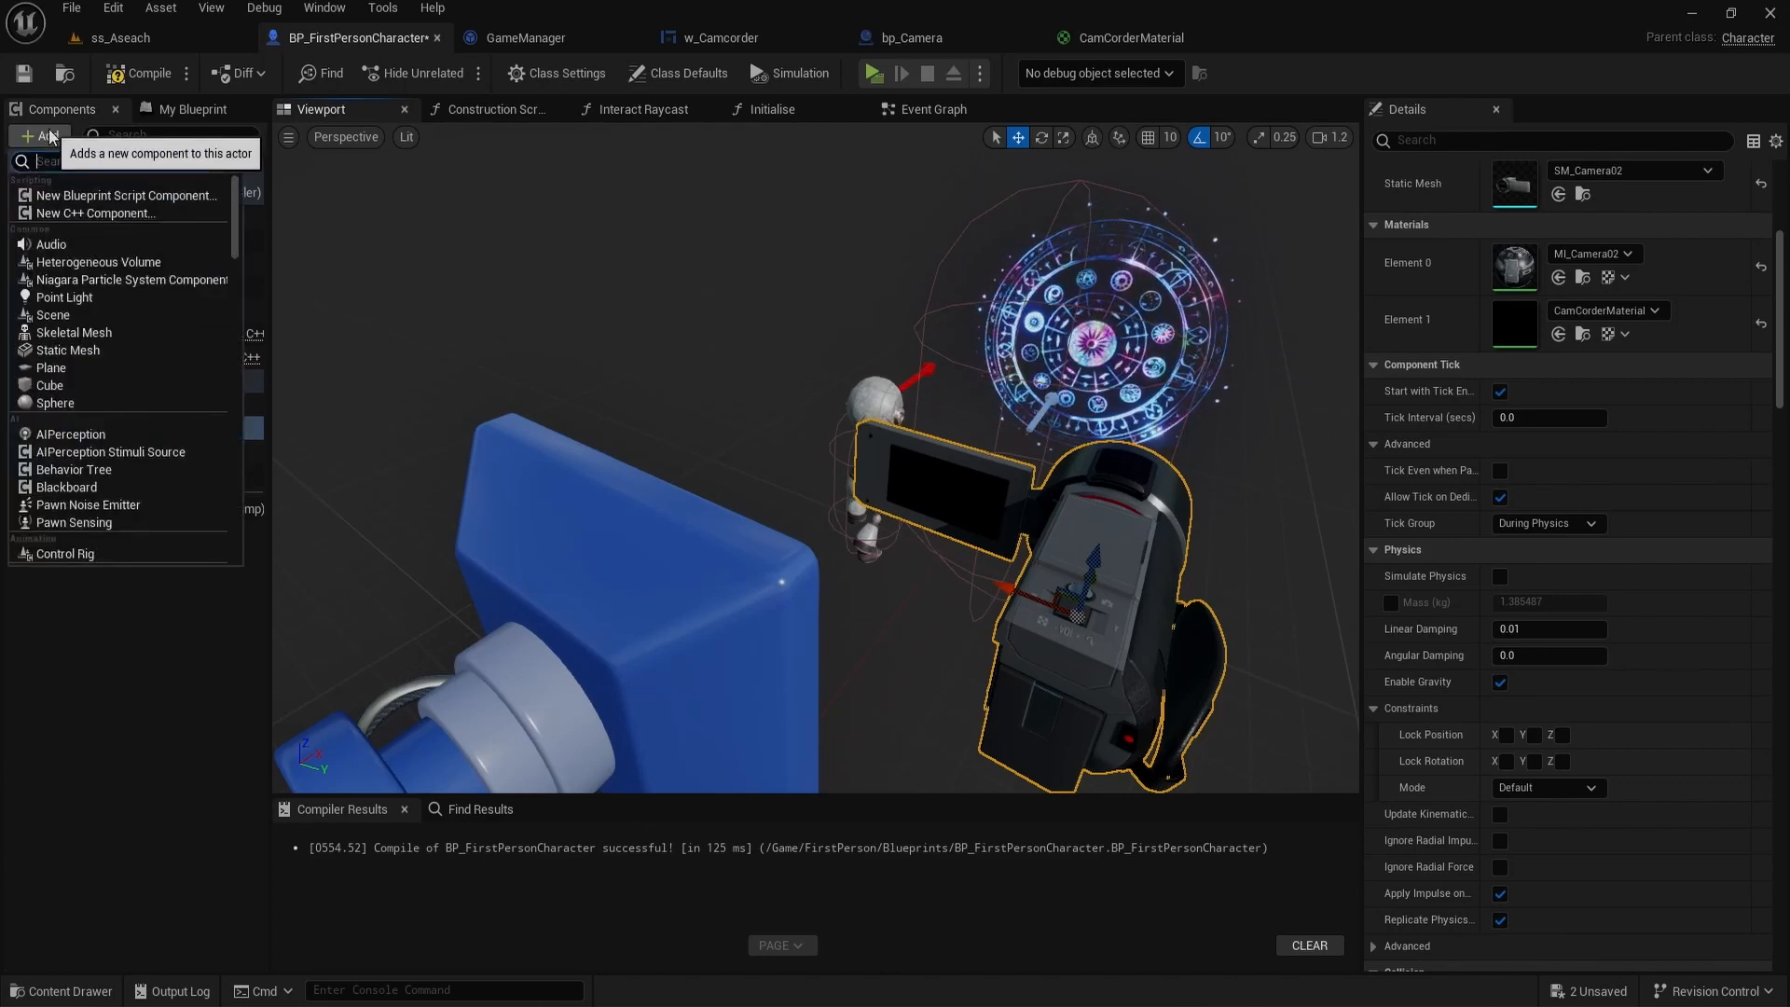
pyautogui.write('widget co')
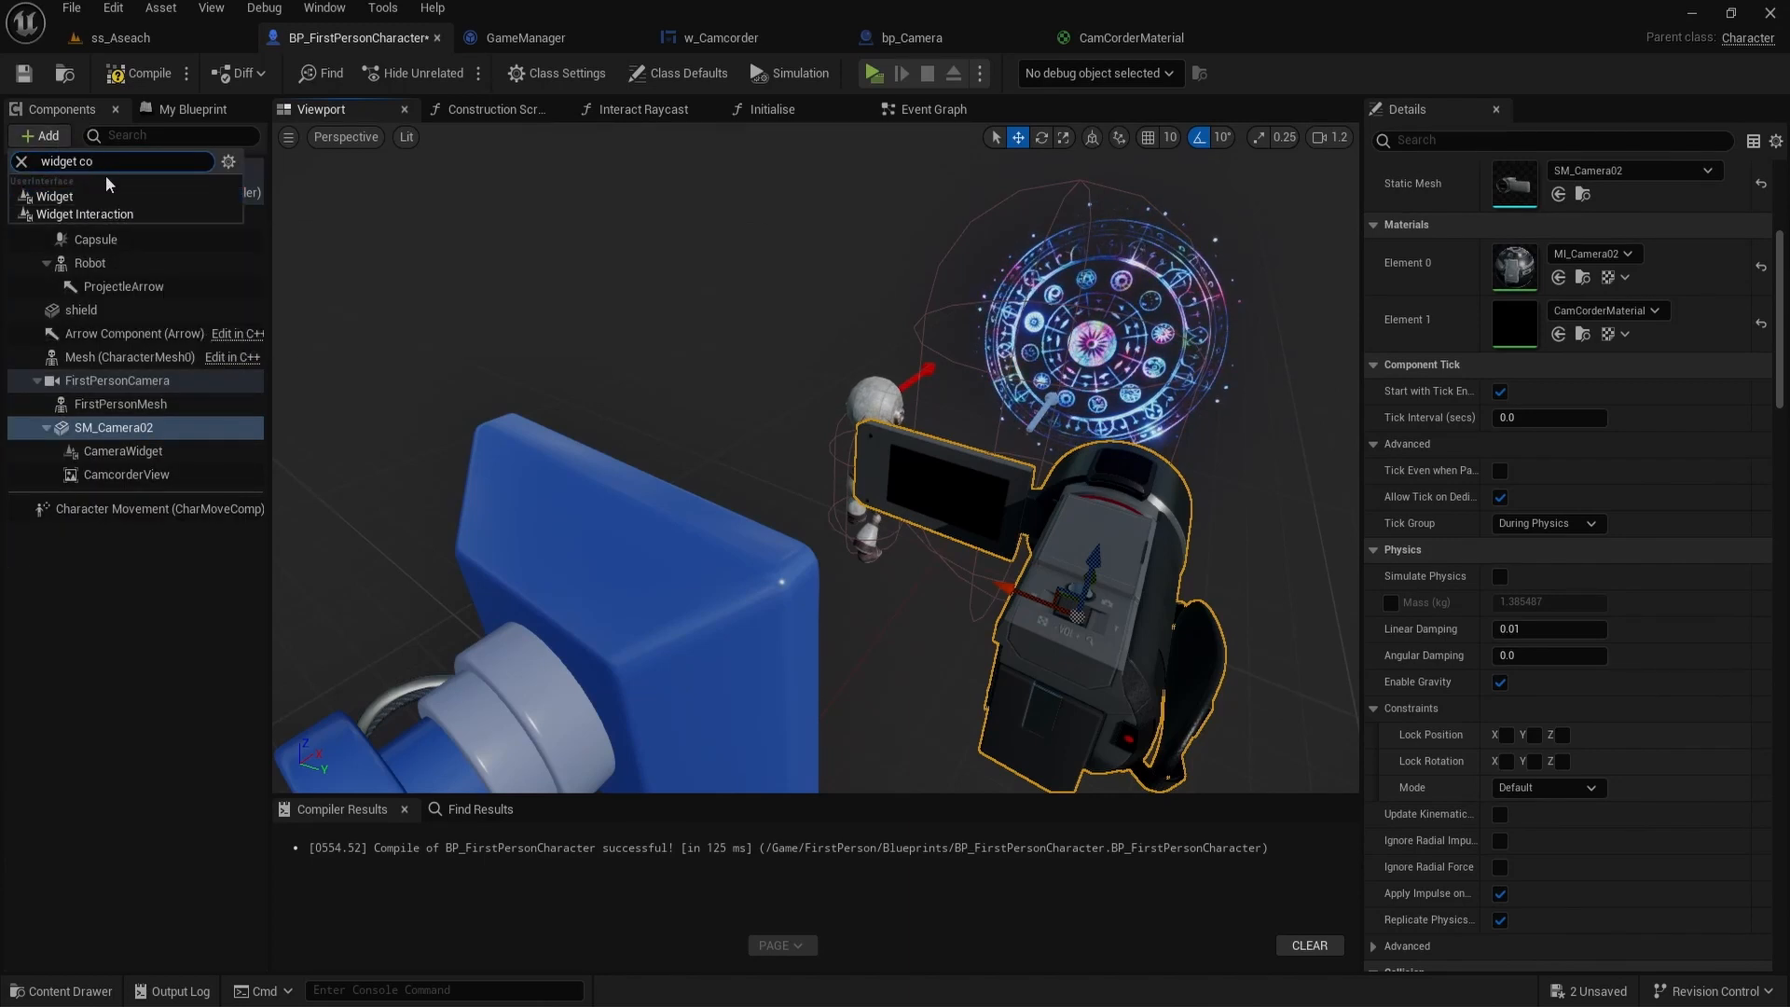
pyautogui.click(20, 161)
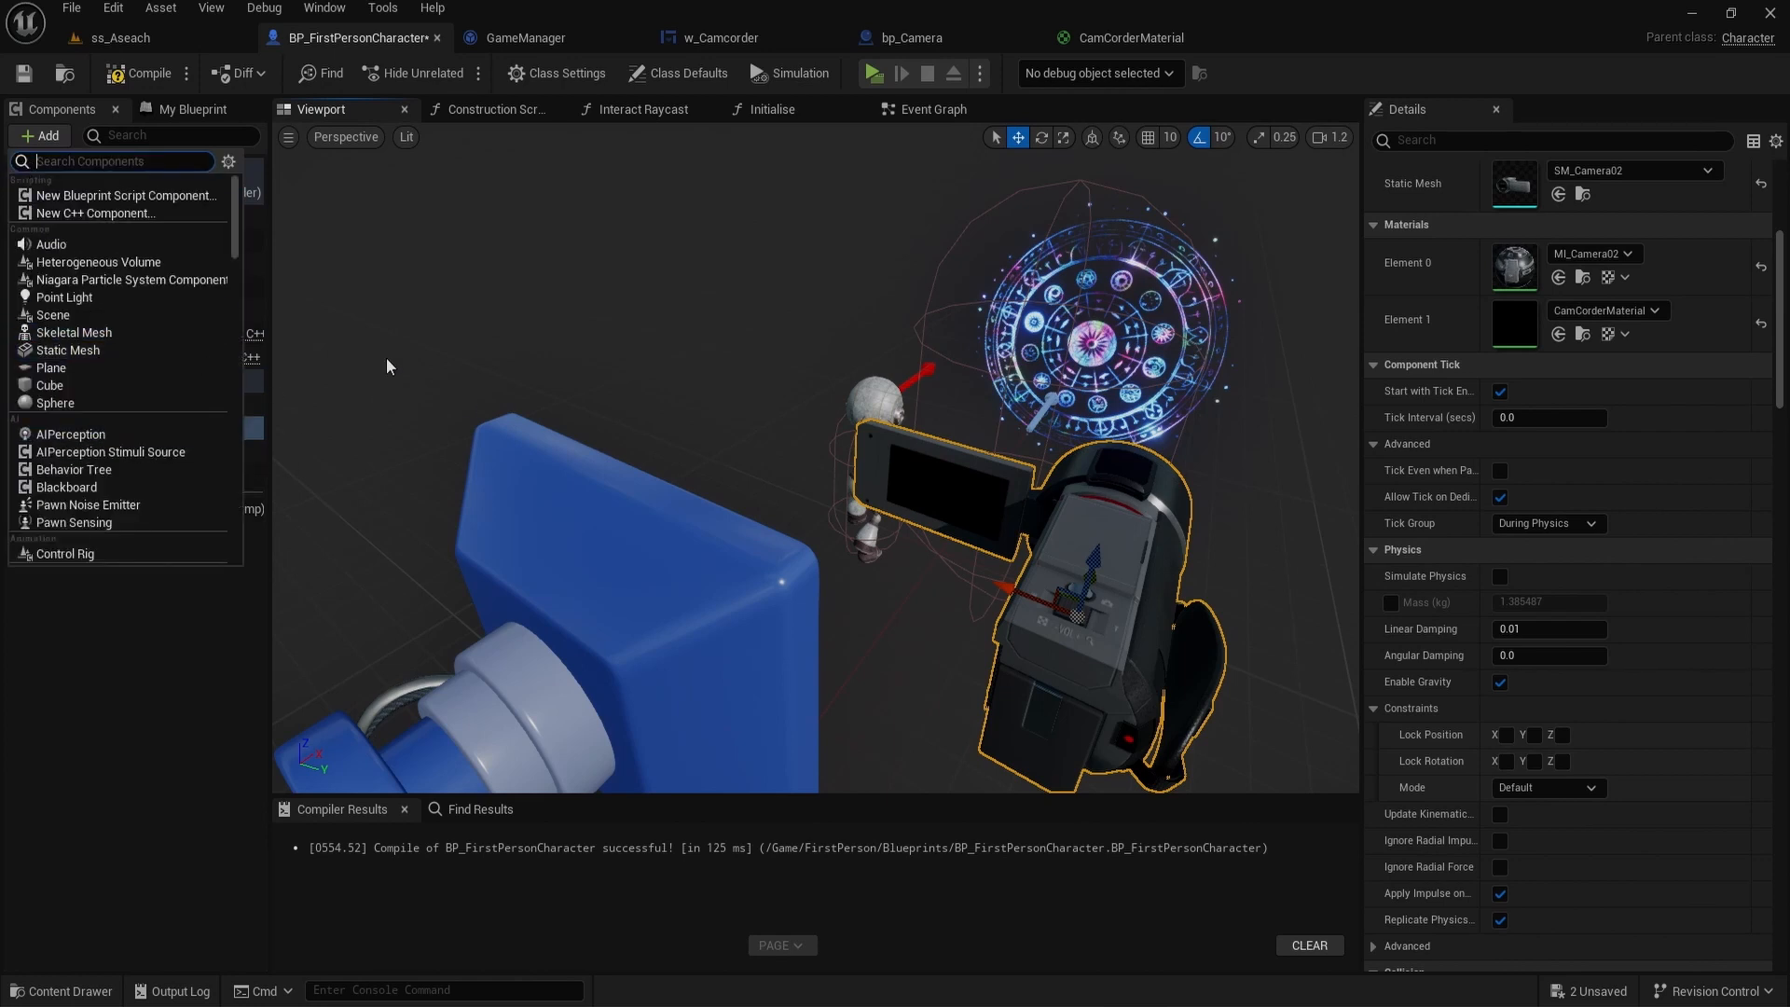
pyautogui.press('Escape')
# Step: Select the CameraWidget component and review its transform, widget class and draw size settings
pyautogui.click(186, 450)
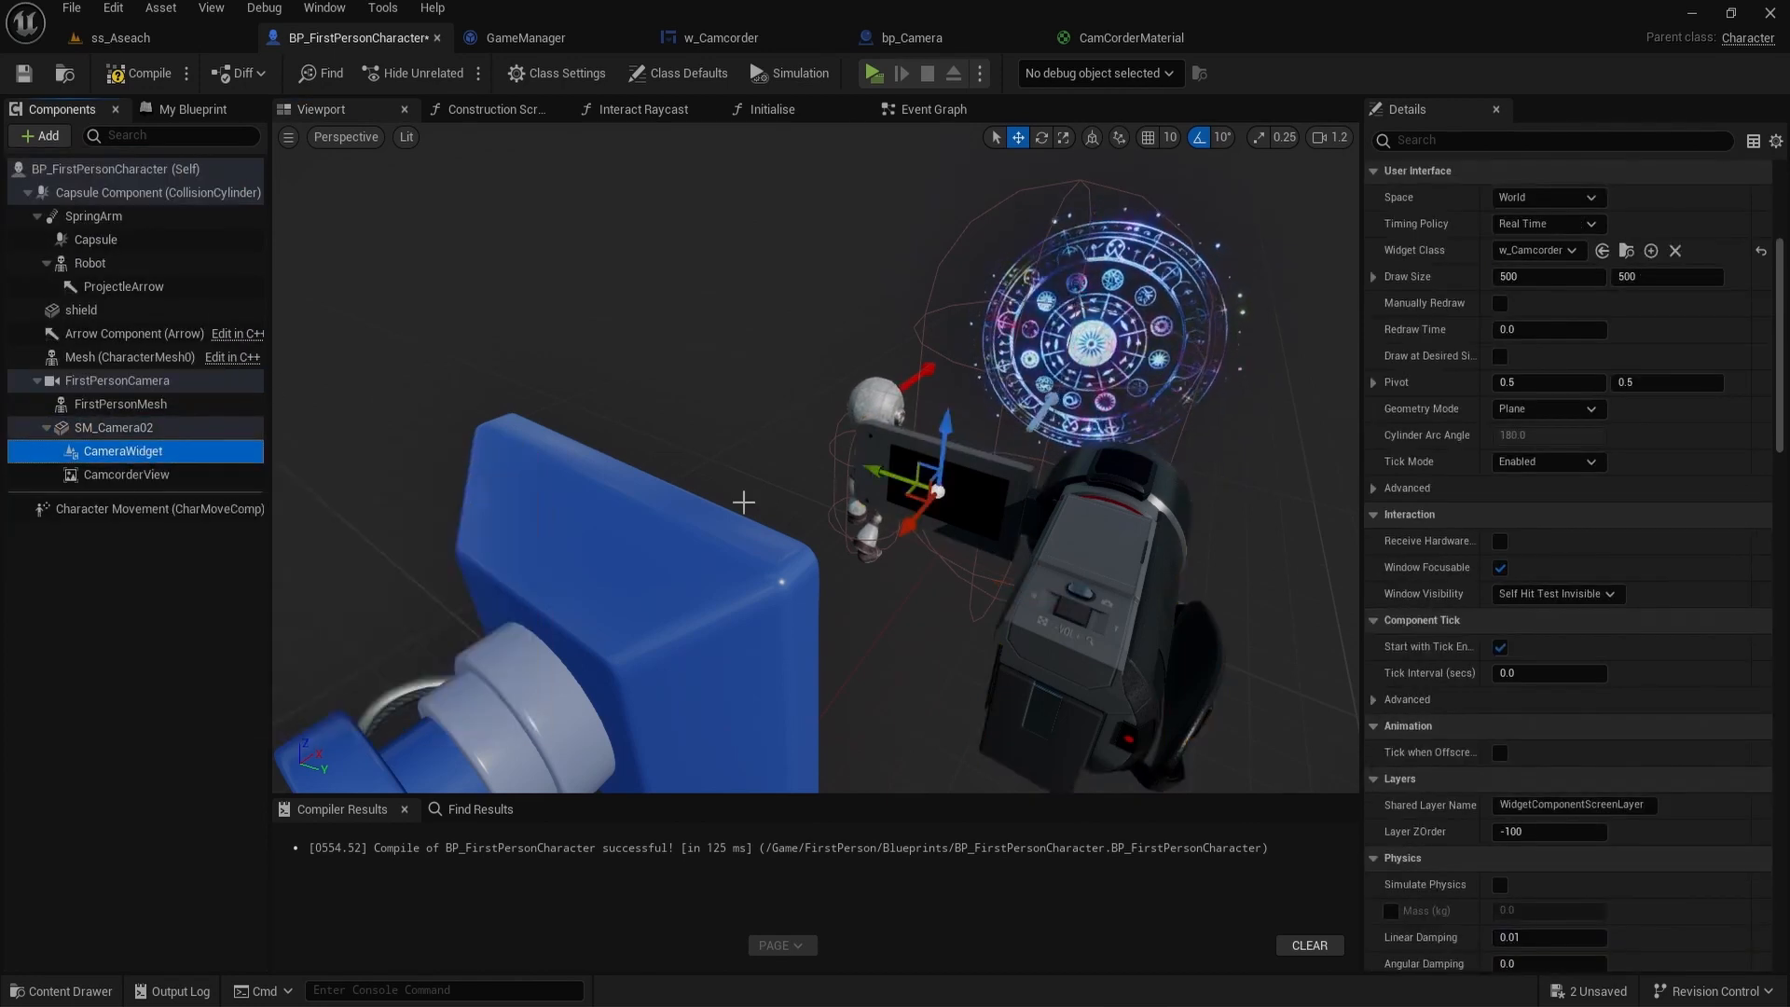
pyautogui.scroll(8, 1433, 487)
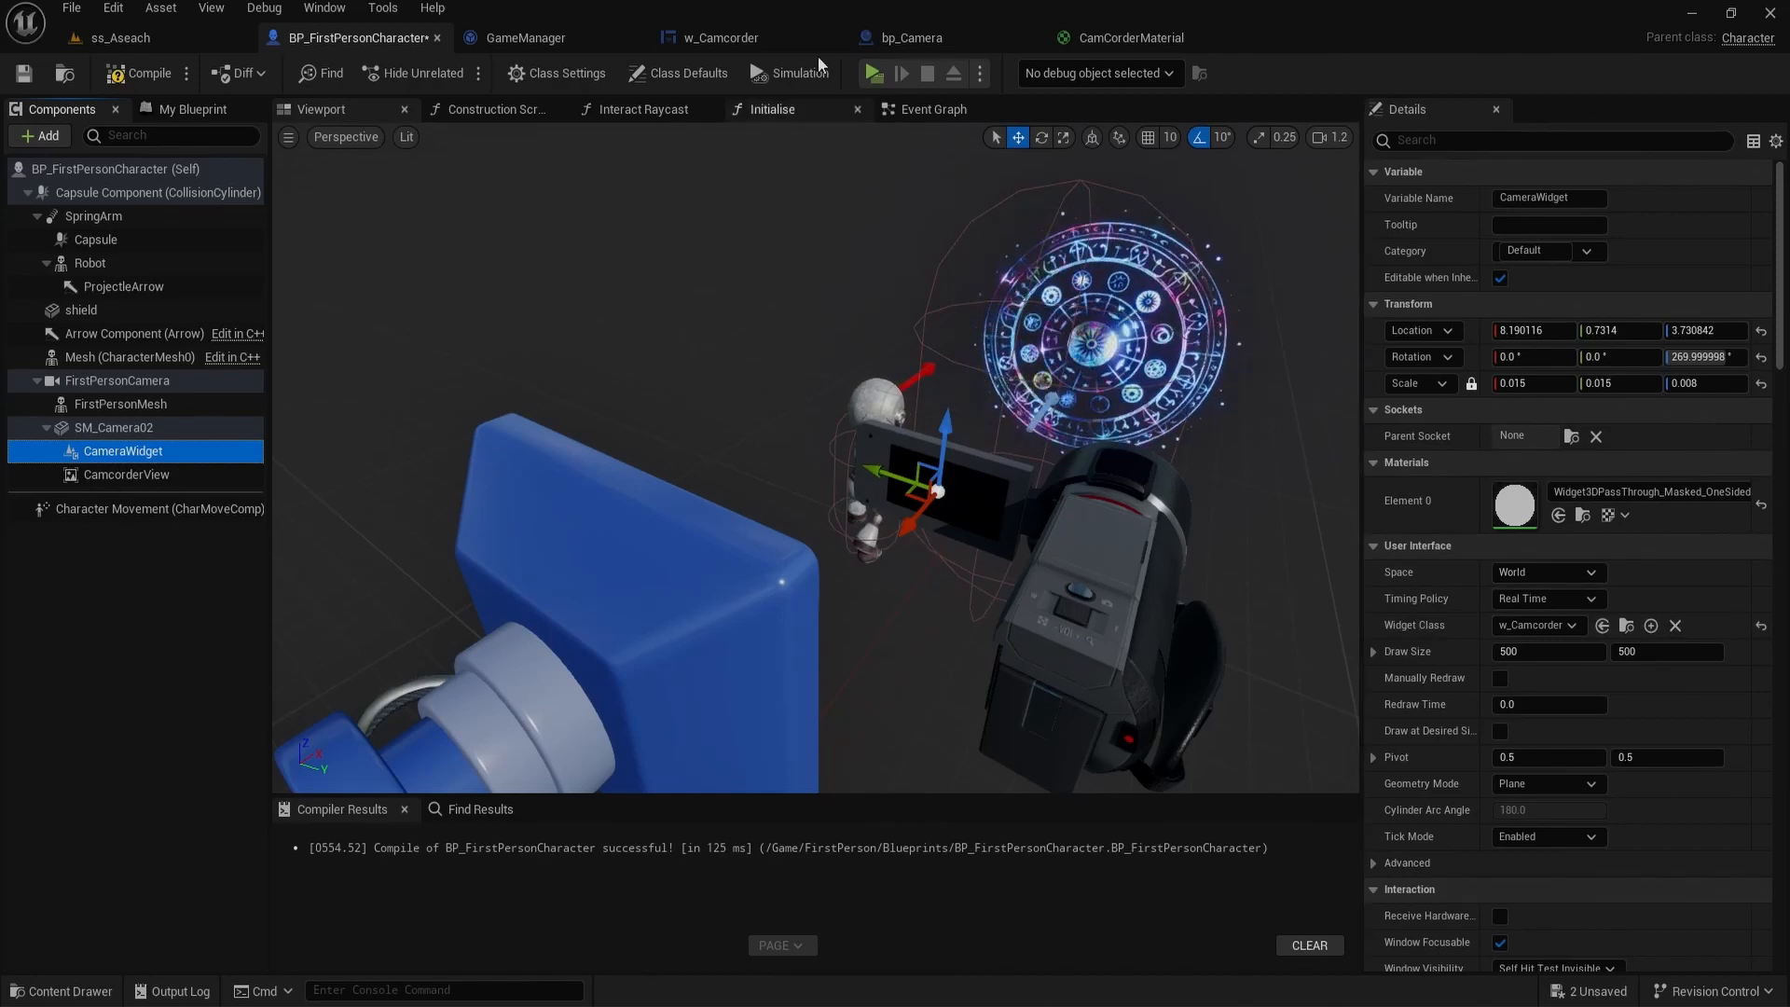
pyautogui.click(137, 45)
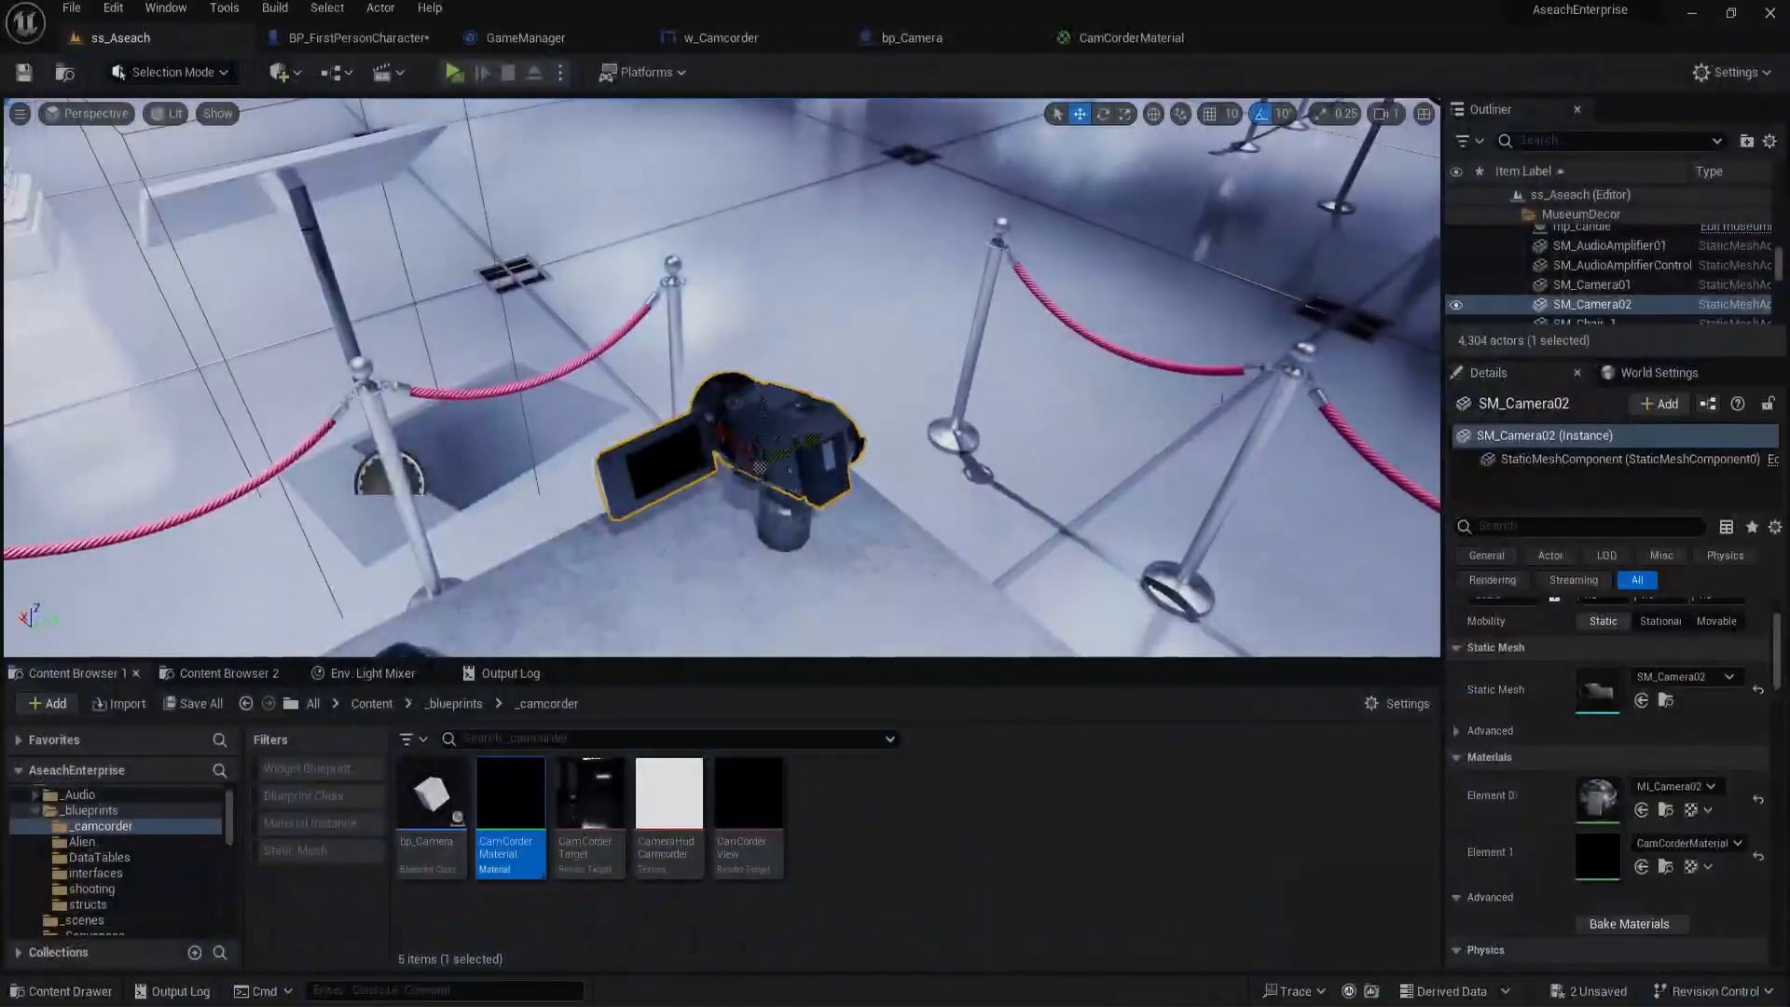
pyautogui.click(354, 37)
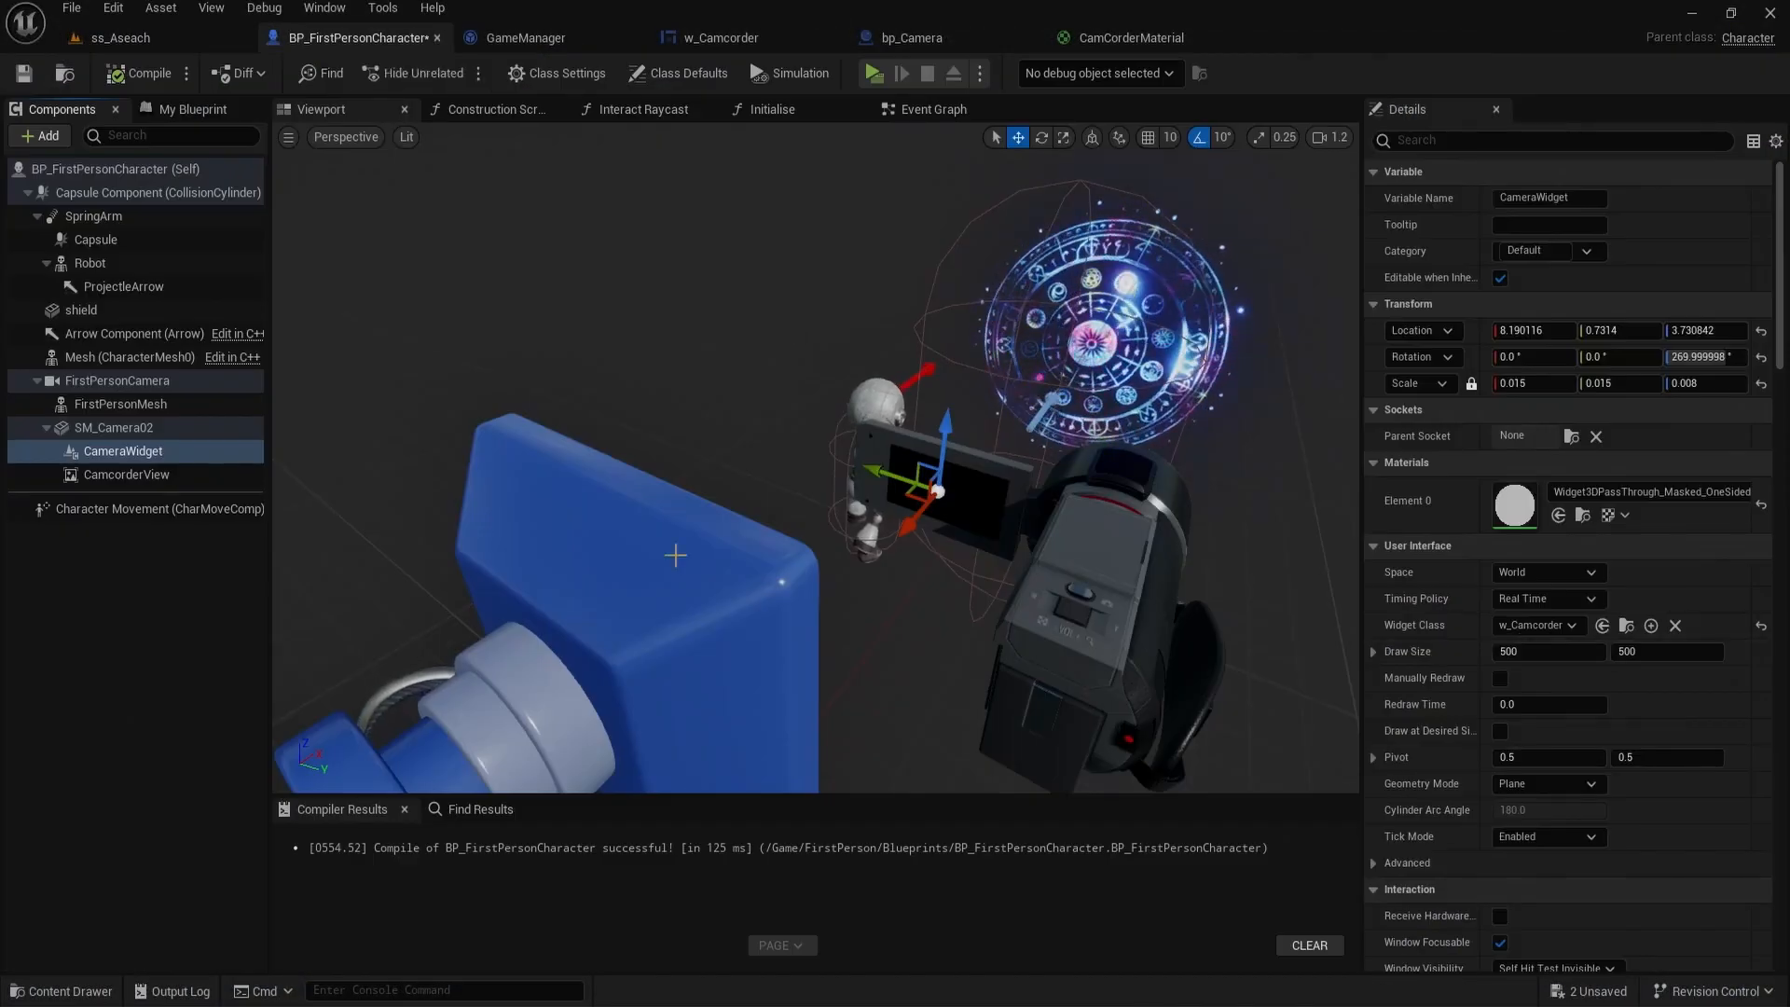
# Step: Set the CamcorderView component's texture target to CanCorderView, and compile and save the blueprint
pyautogui.click(105, 474)
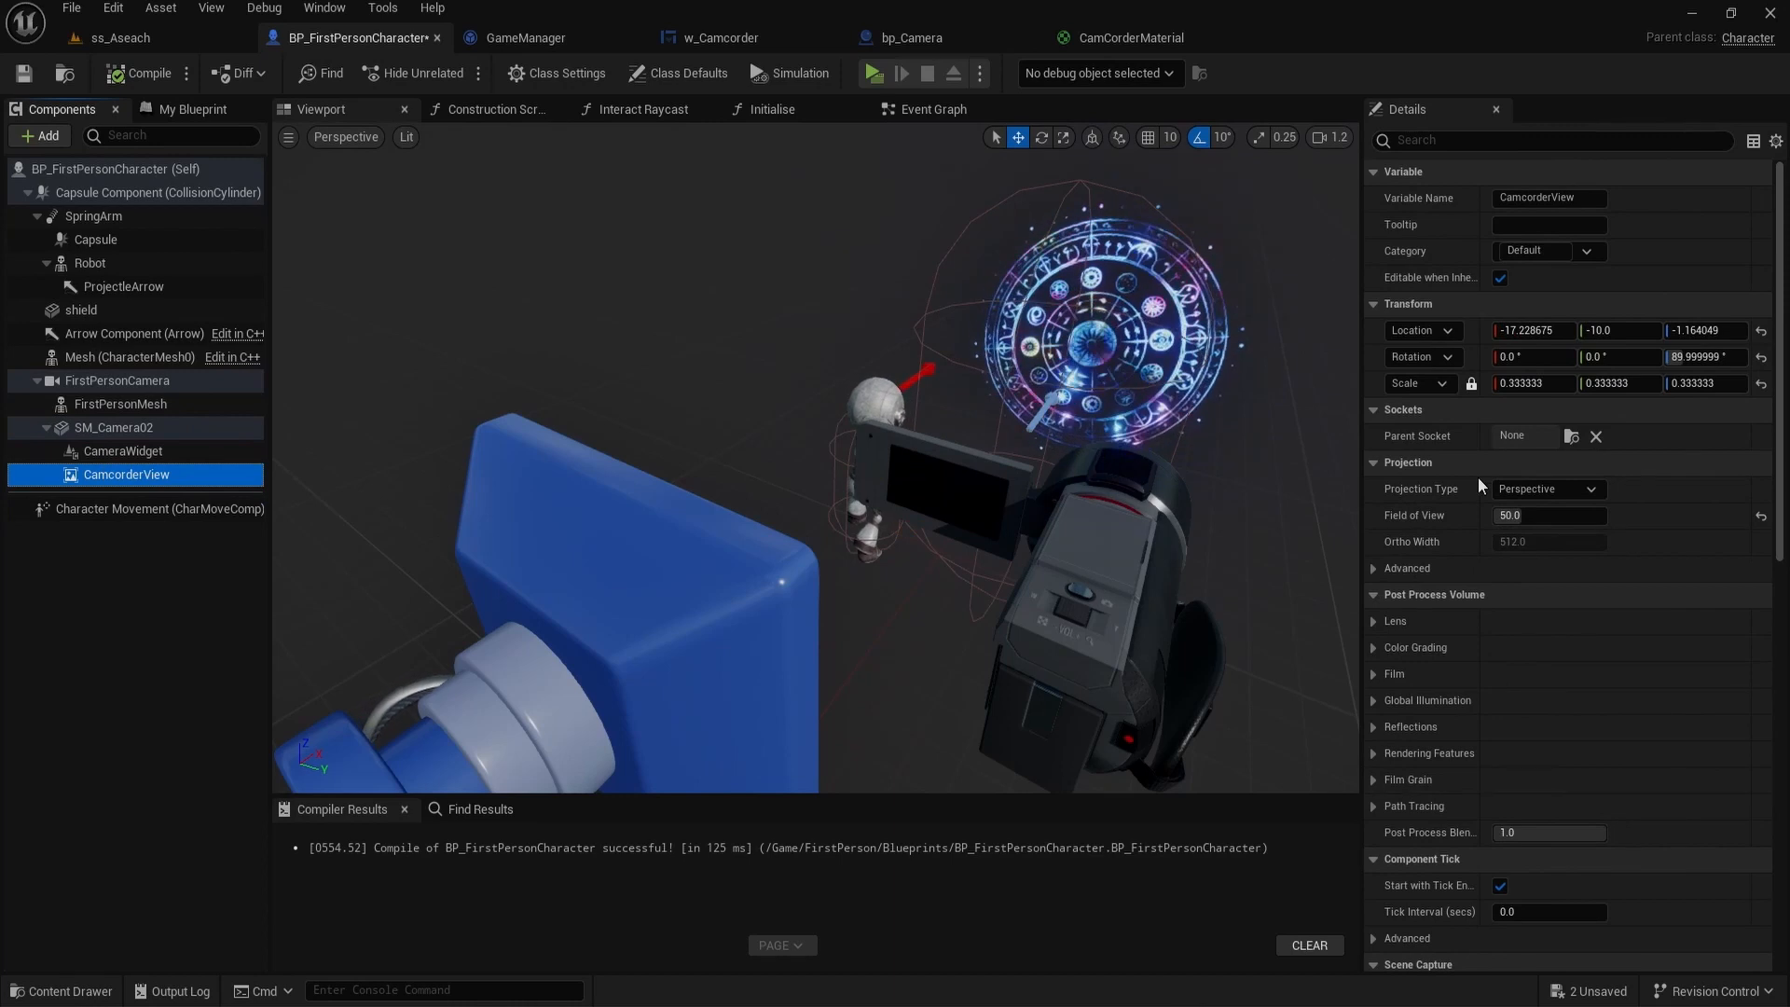
pyautogui.scroll(-3, 1611, 849)
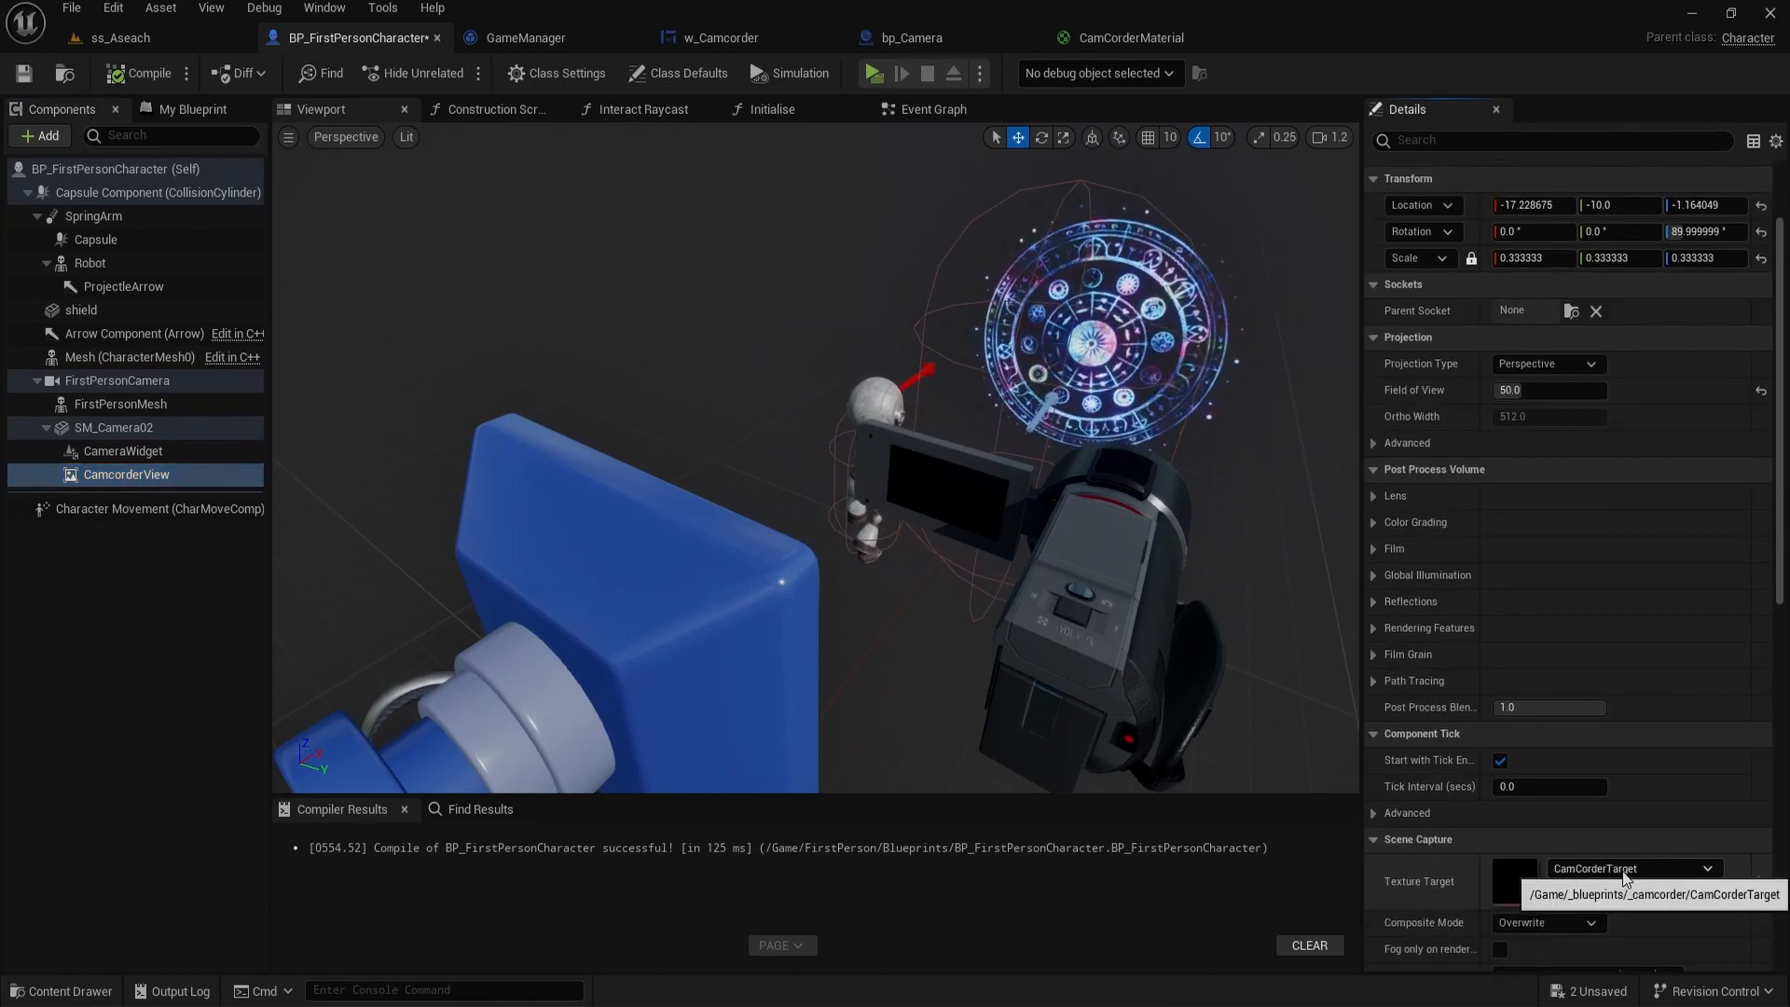
pyautogui.click(1626, 868)
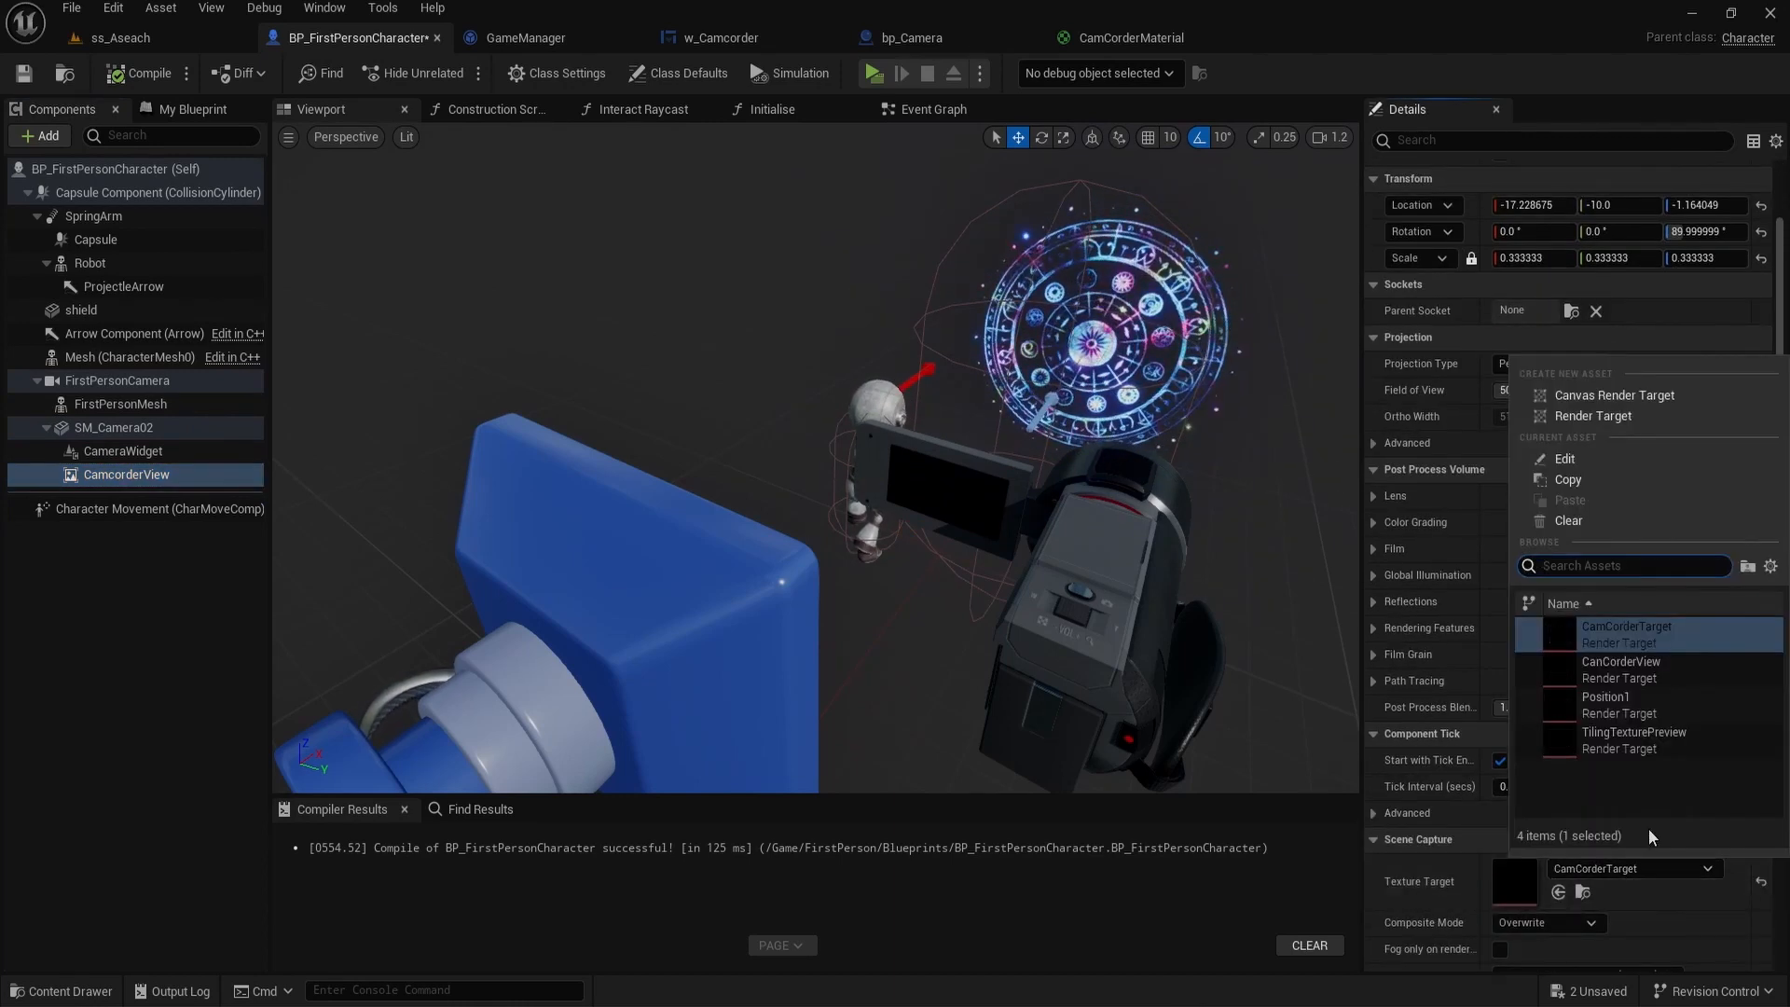
pyautogui.click(1622, 670)
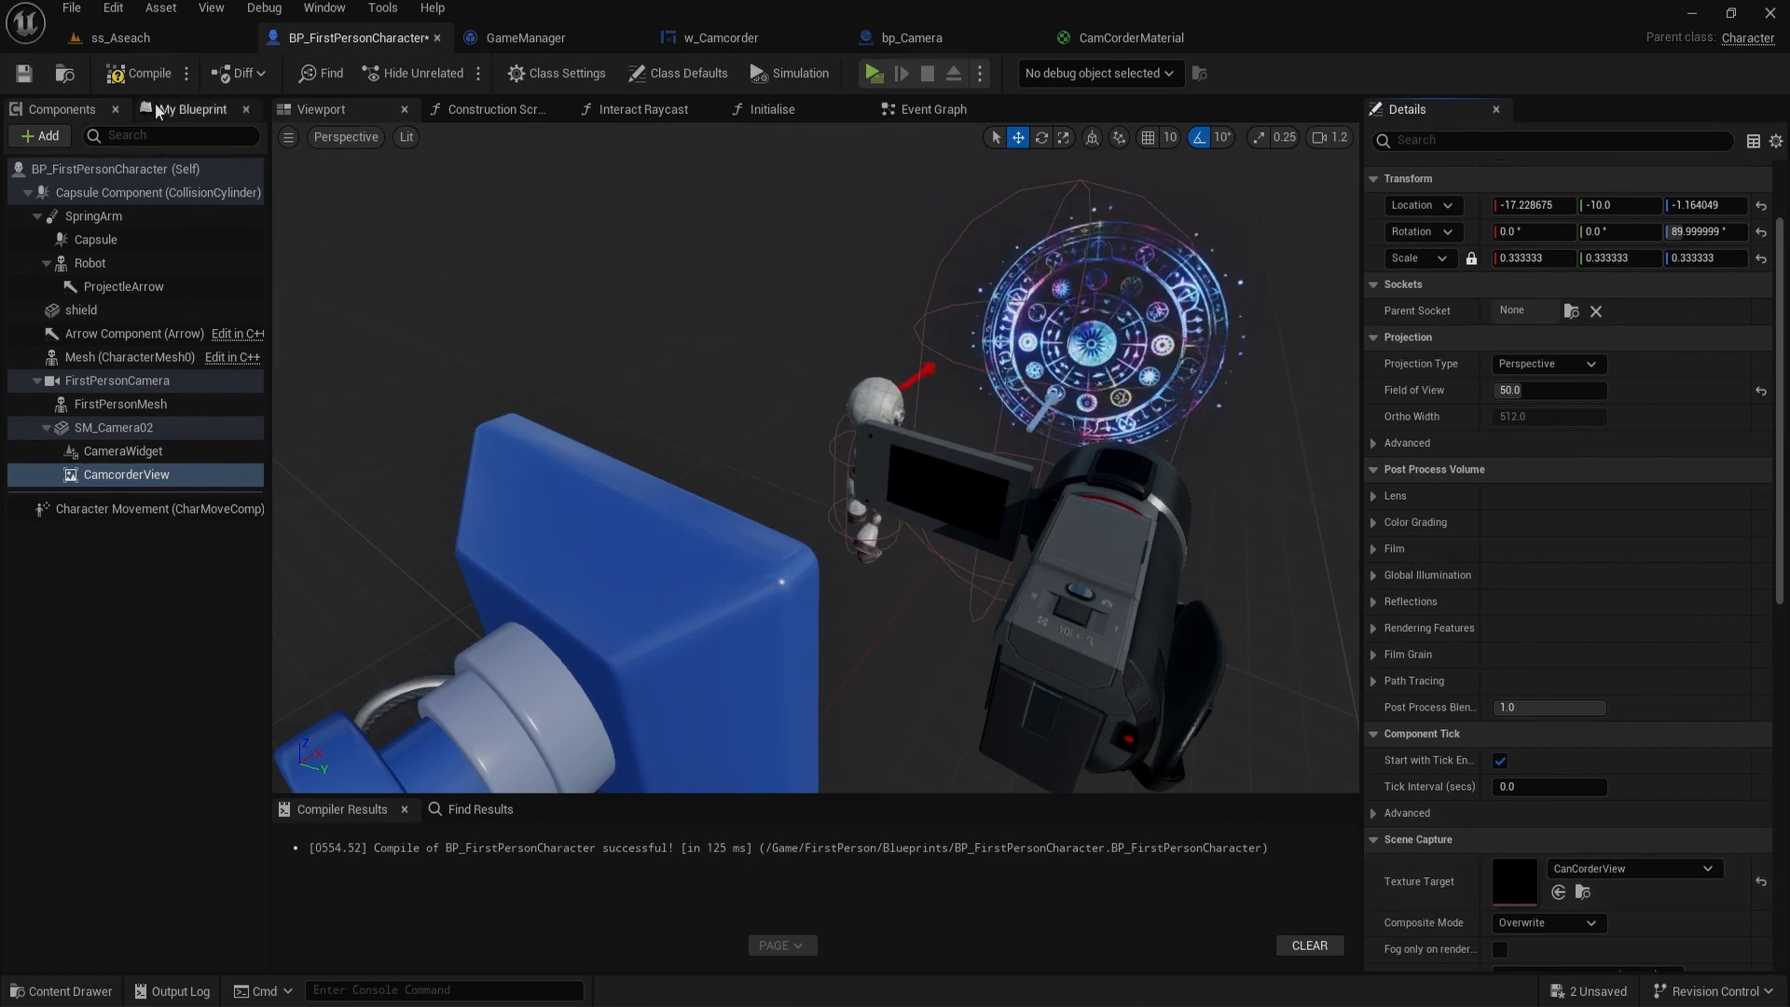
pyautogui.click(138, 73)
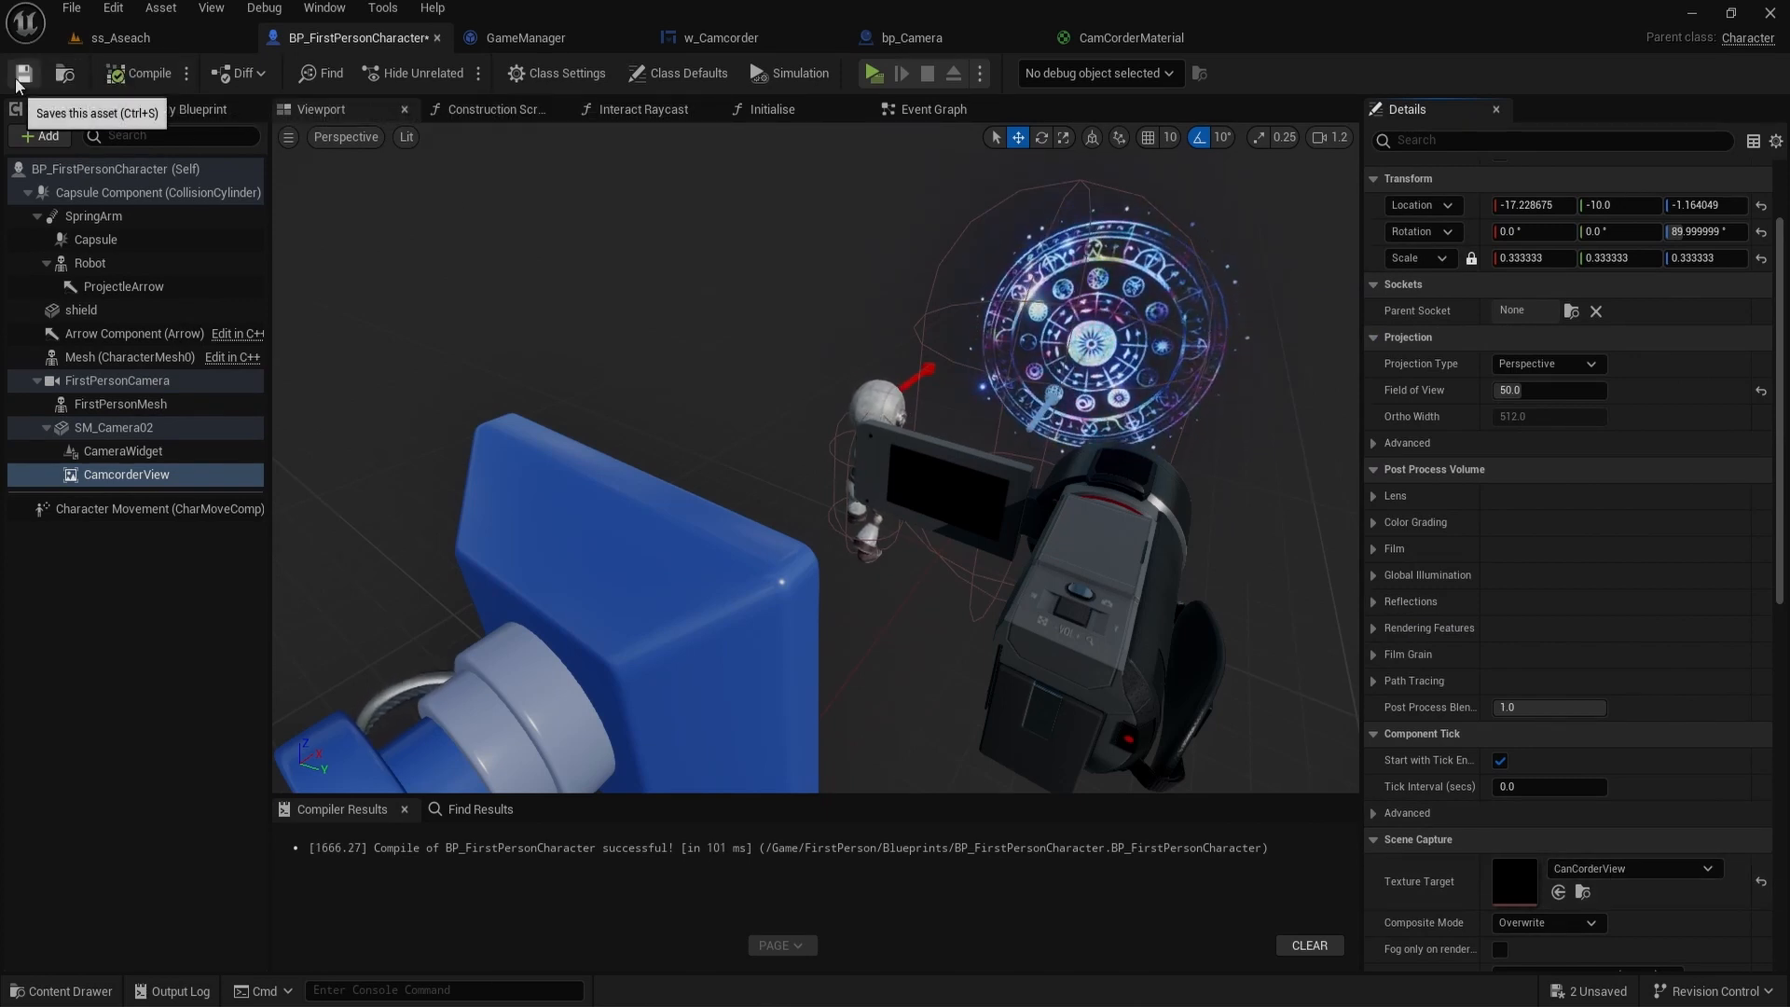
pyautogui.click(16, 80)
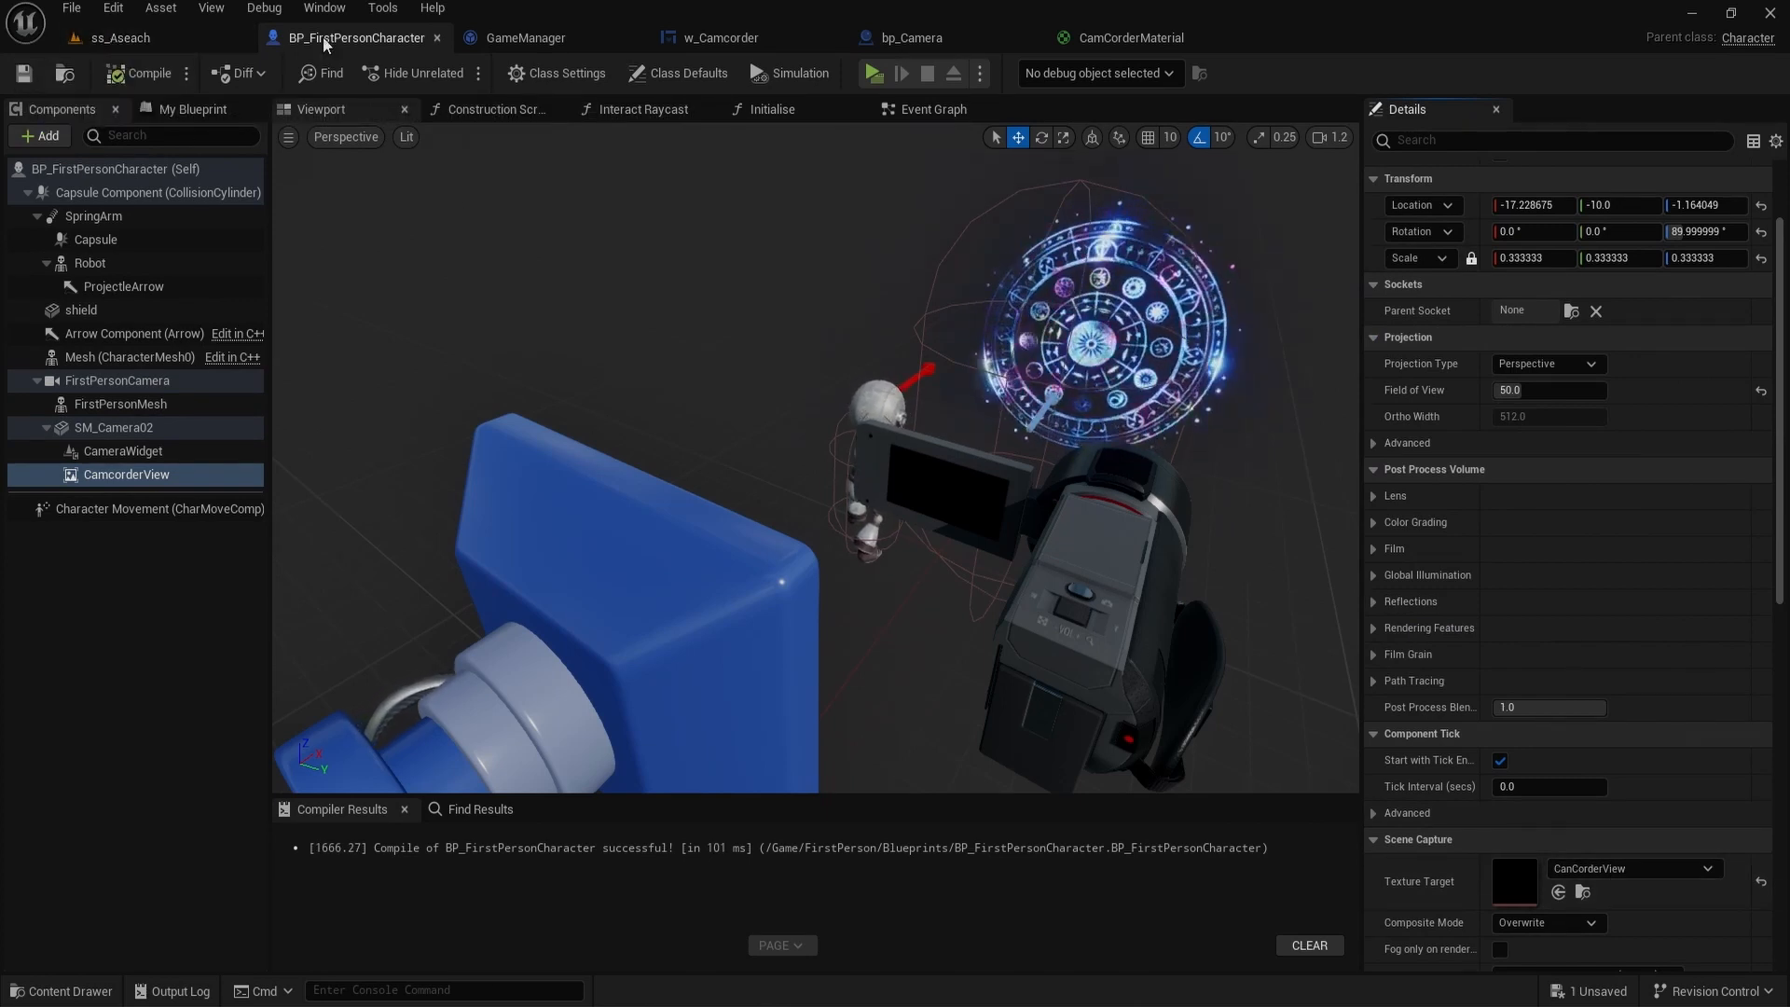
# Step: Return to the ss_Aseach level and play it to test the live image on the camcorder's screen
pyautogui.click(161, 8)
pyautogui.click(109, 38)
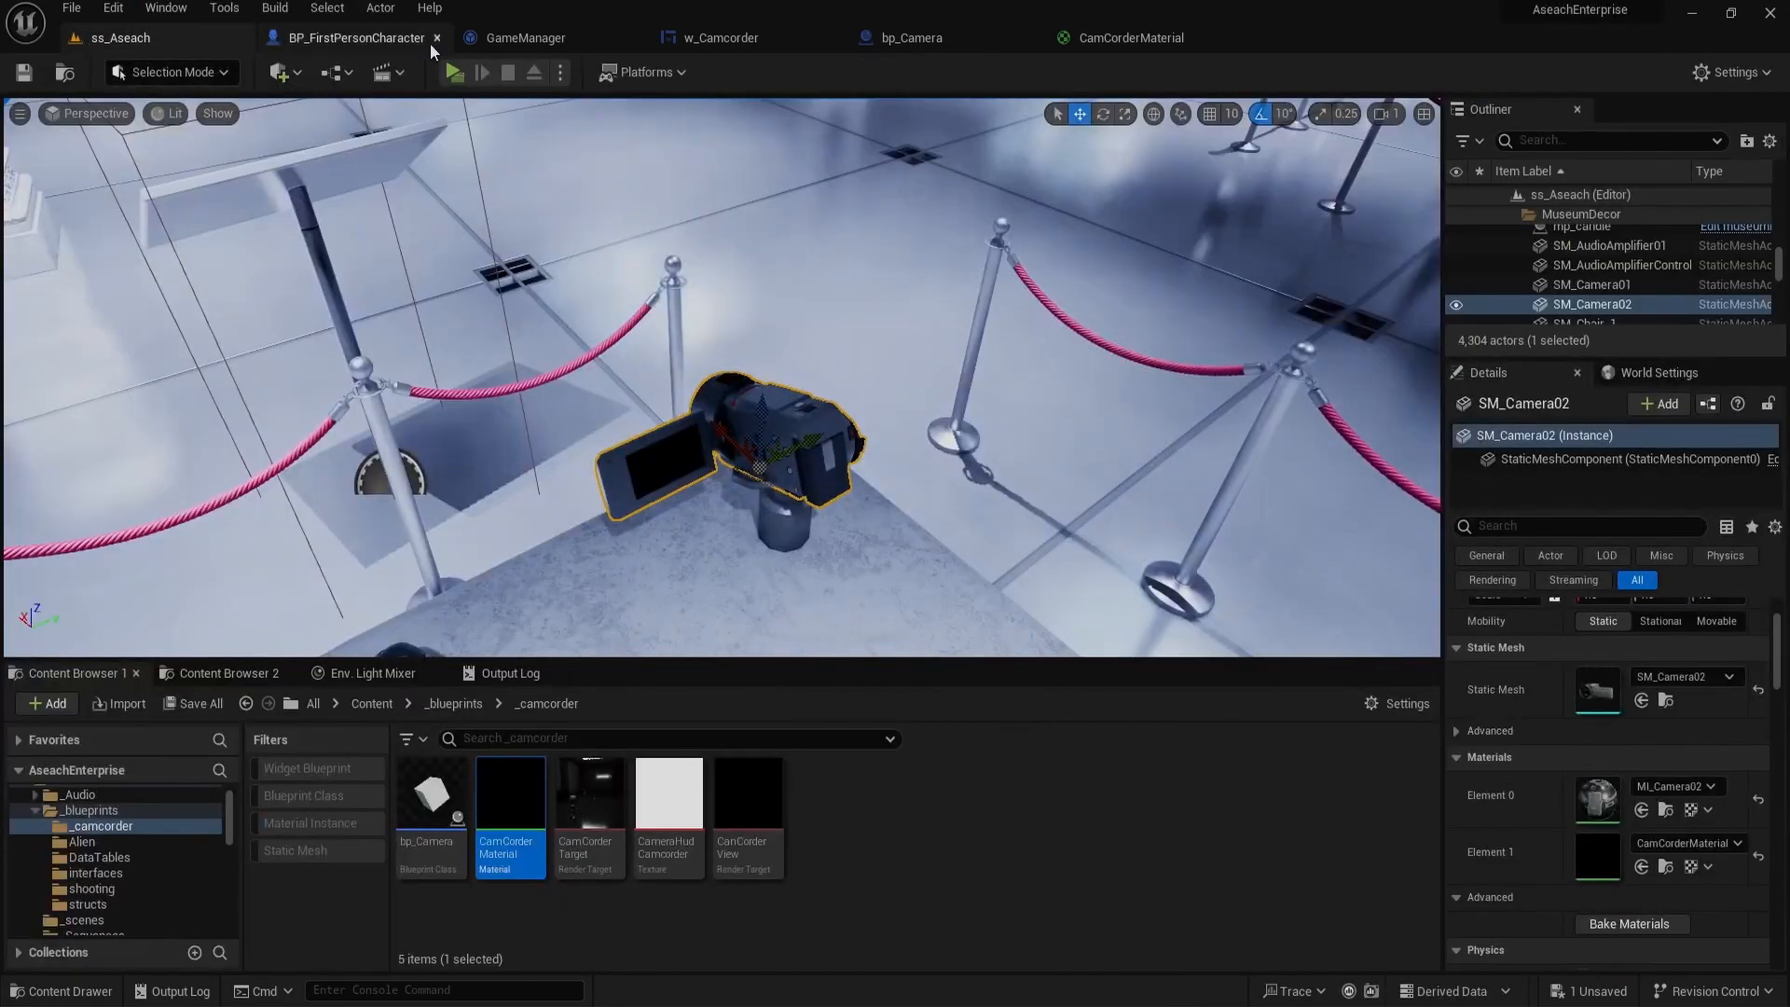
pyautogui.click(450, 67)
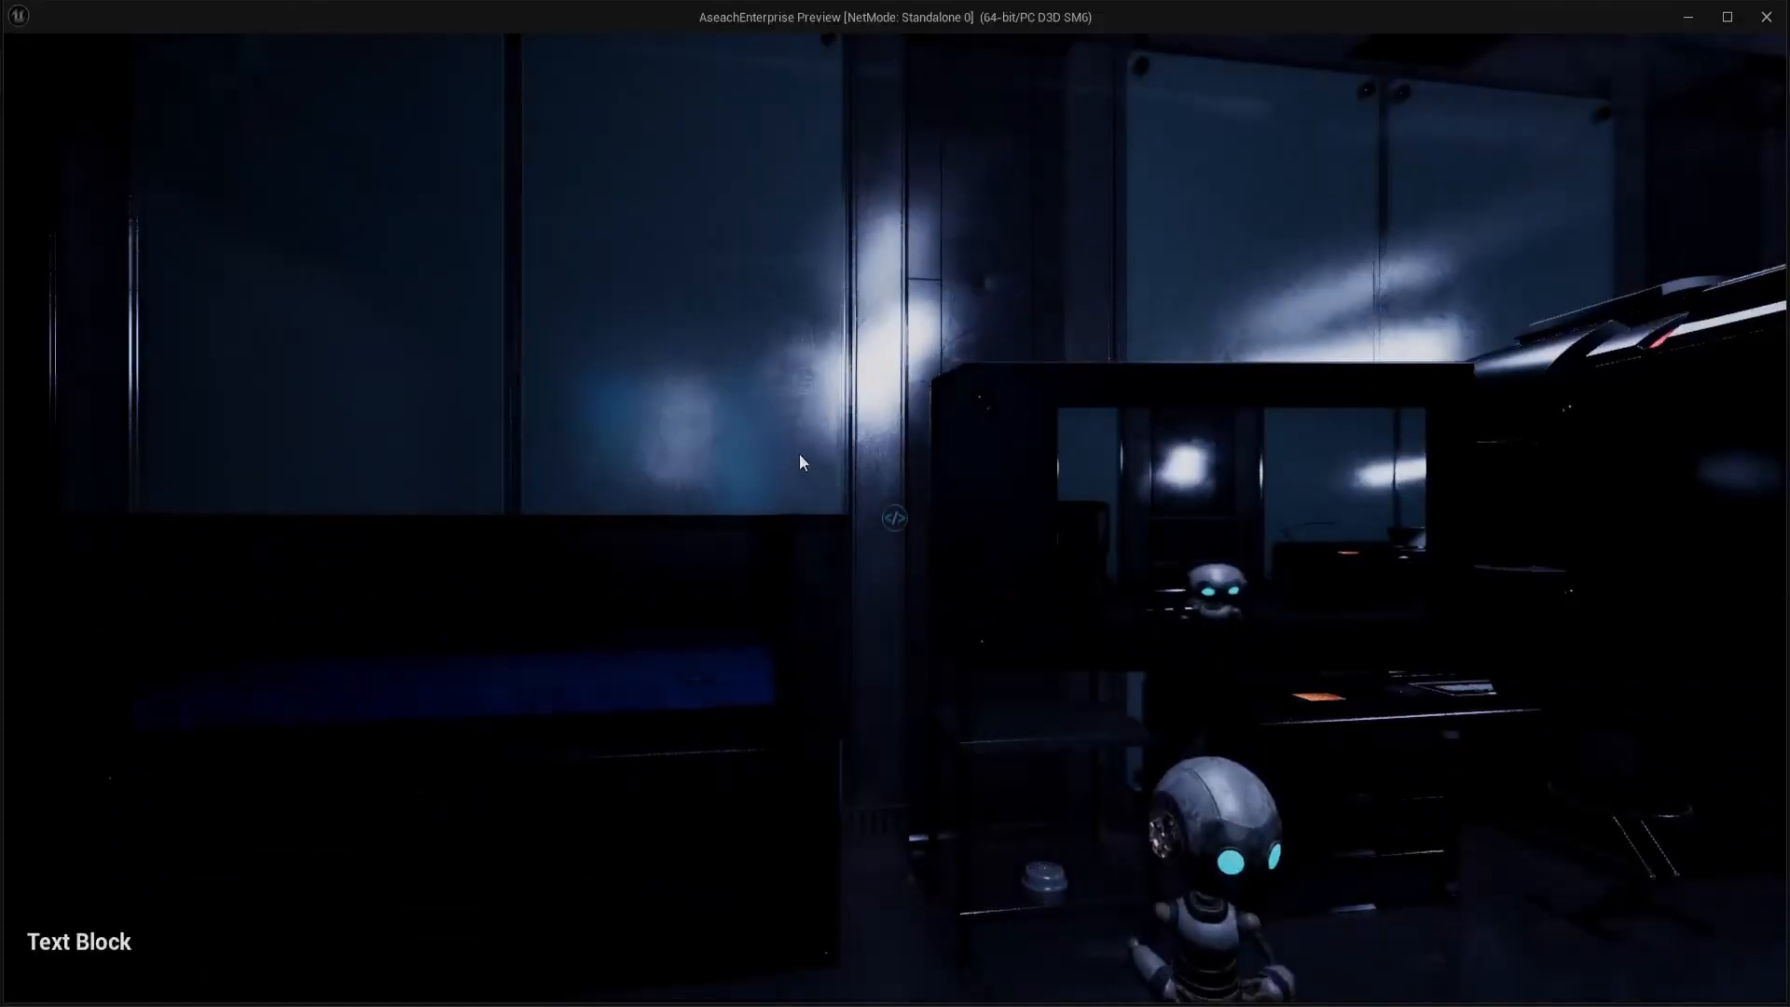
pyautogui.click(1037, 558)
pyautogui.press('w')
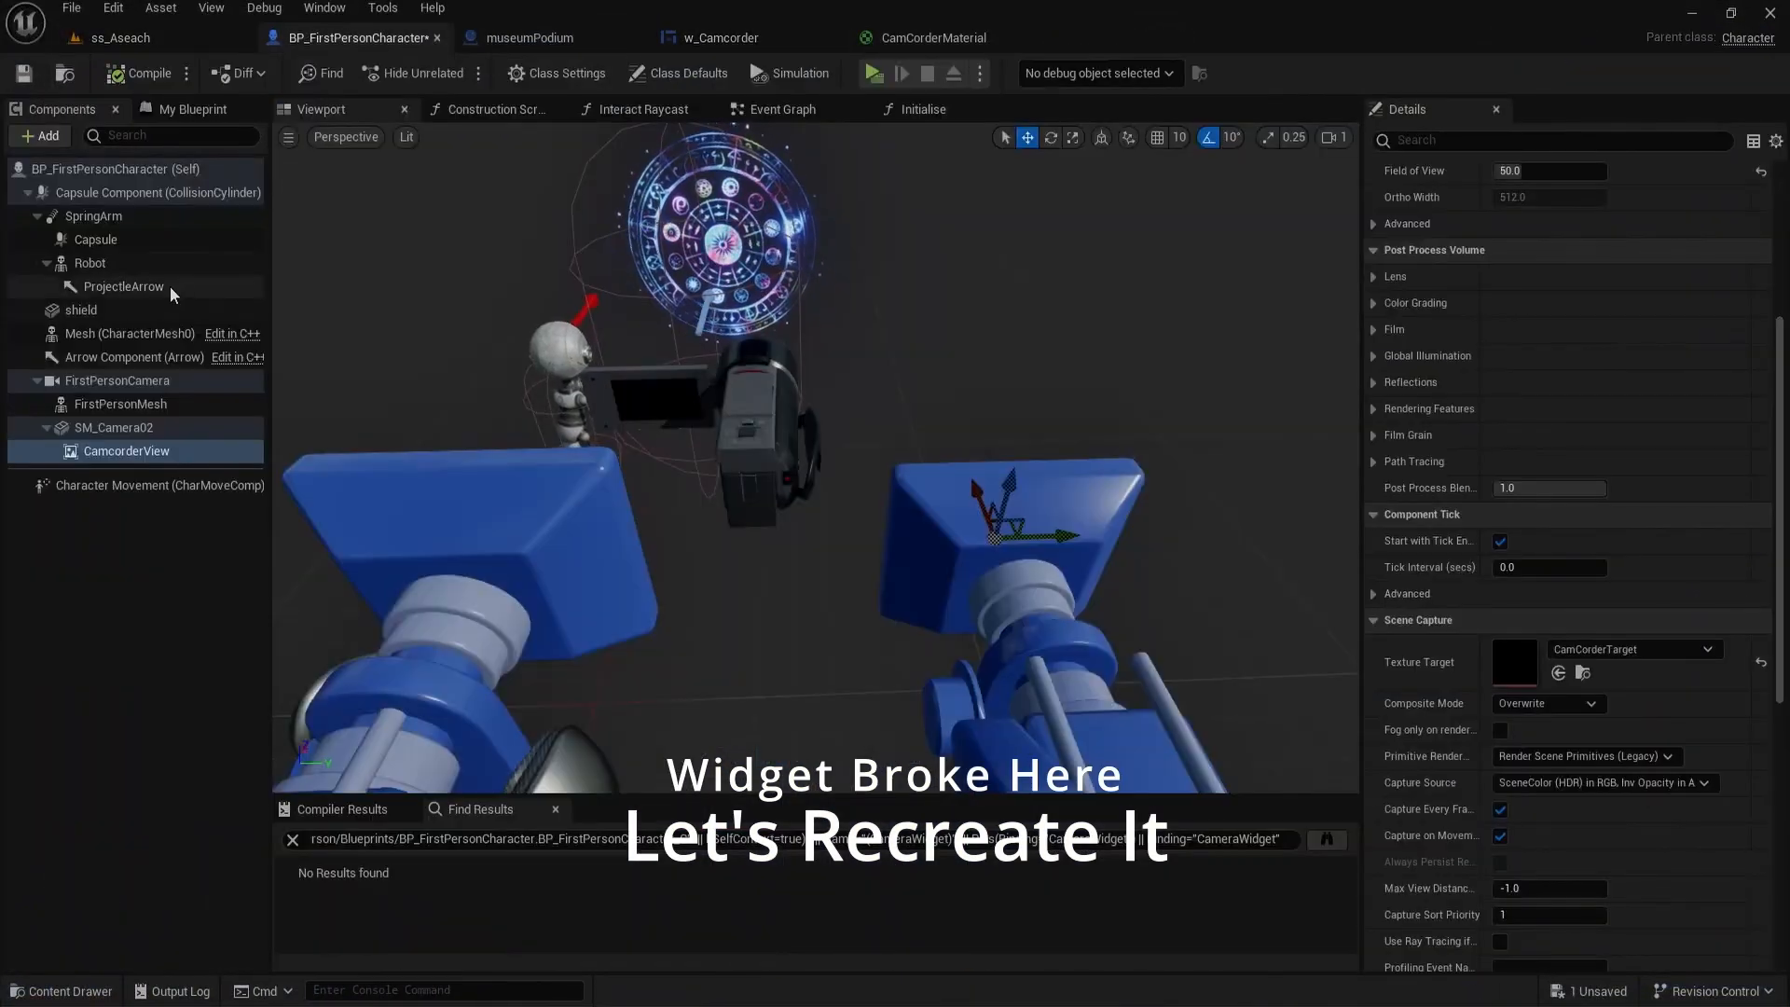
# Step: Add a Widget component beneath CamcorderView in BP_FirstPersonCharacter, keeping its default name
pyautogui.click(58, 143)
pyautogui.write('widget')
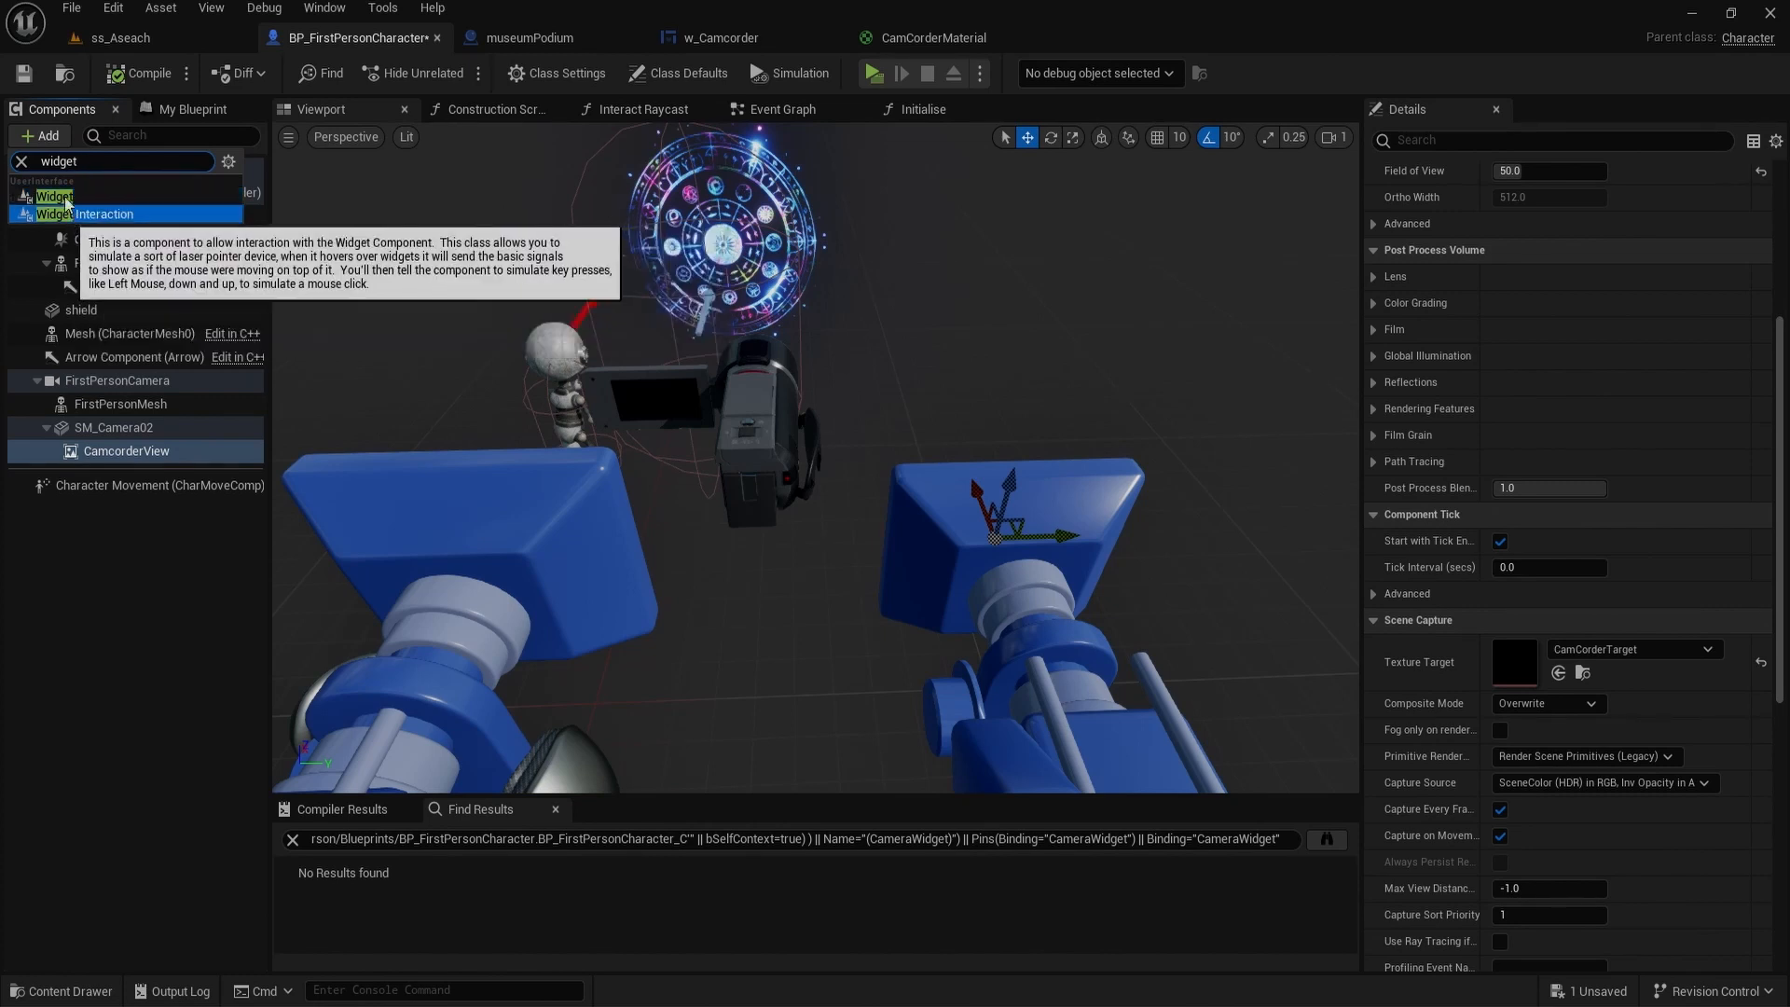
pyautogui.click(66, 199)
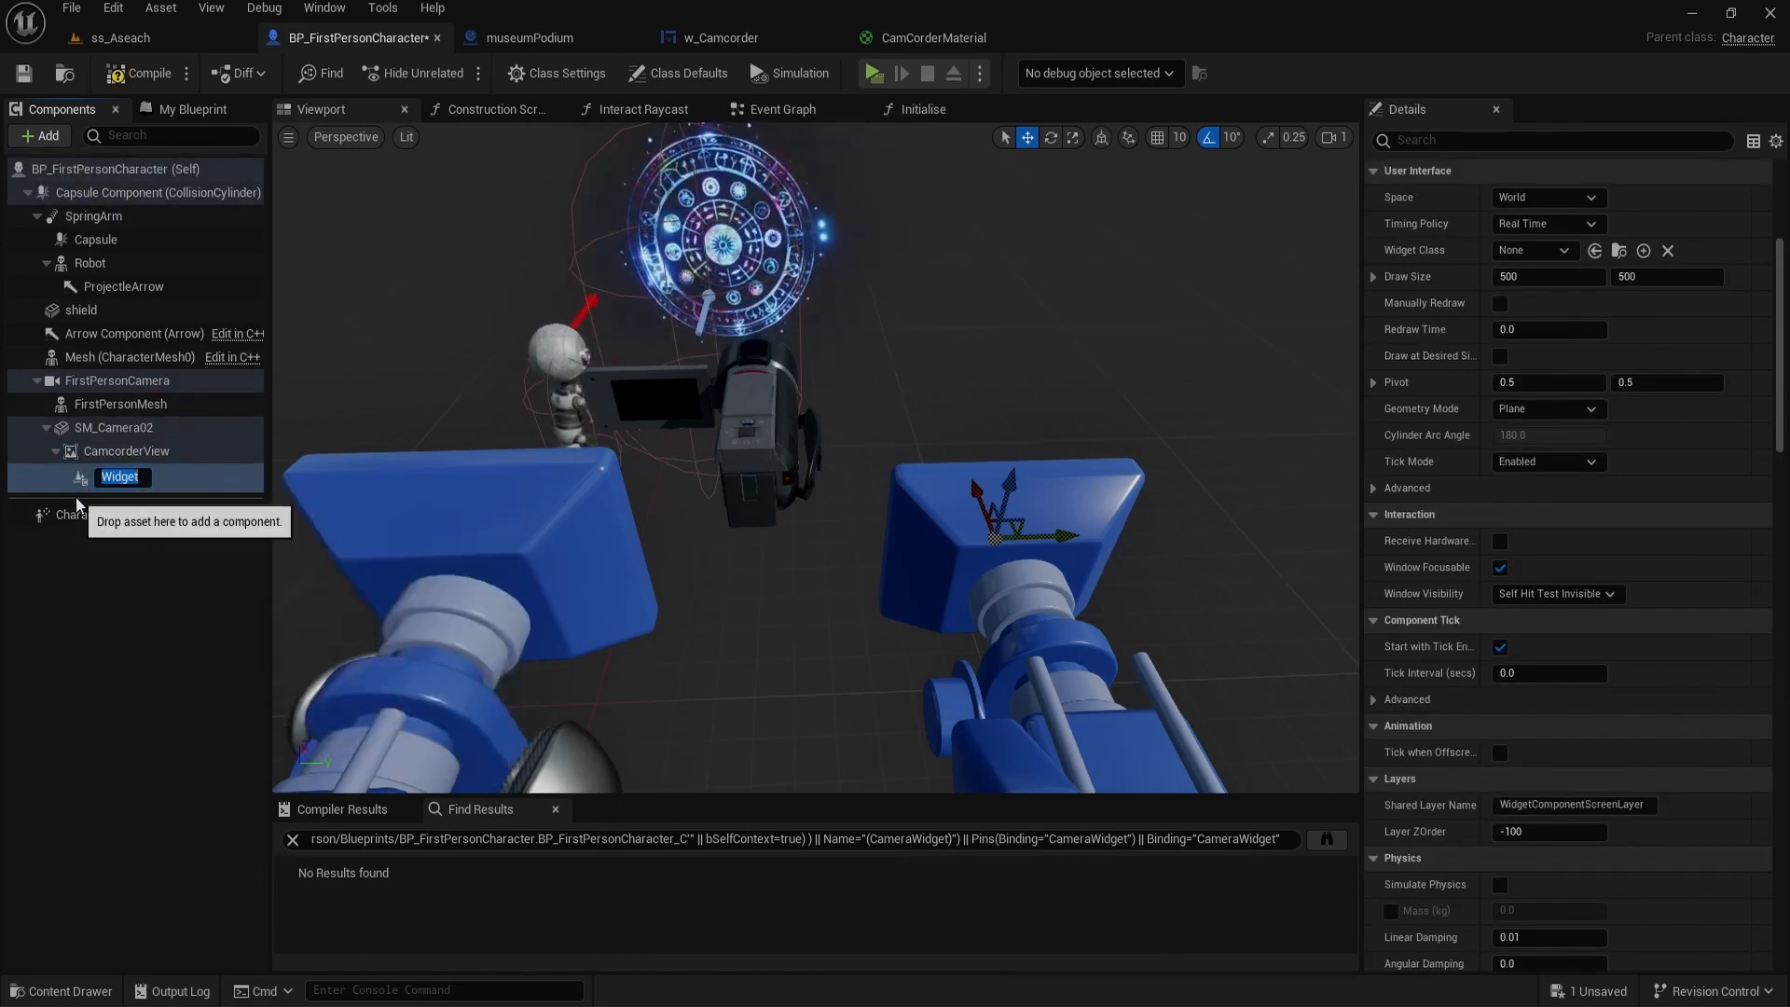
pyautogui.click(93, 451)
pyautogui.click(102, 477)
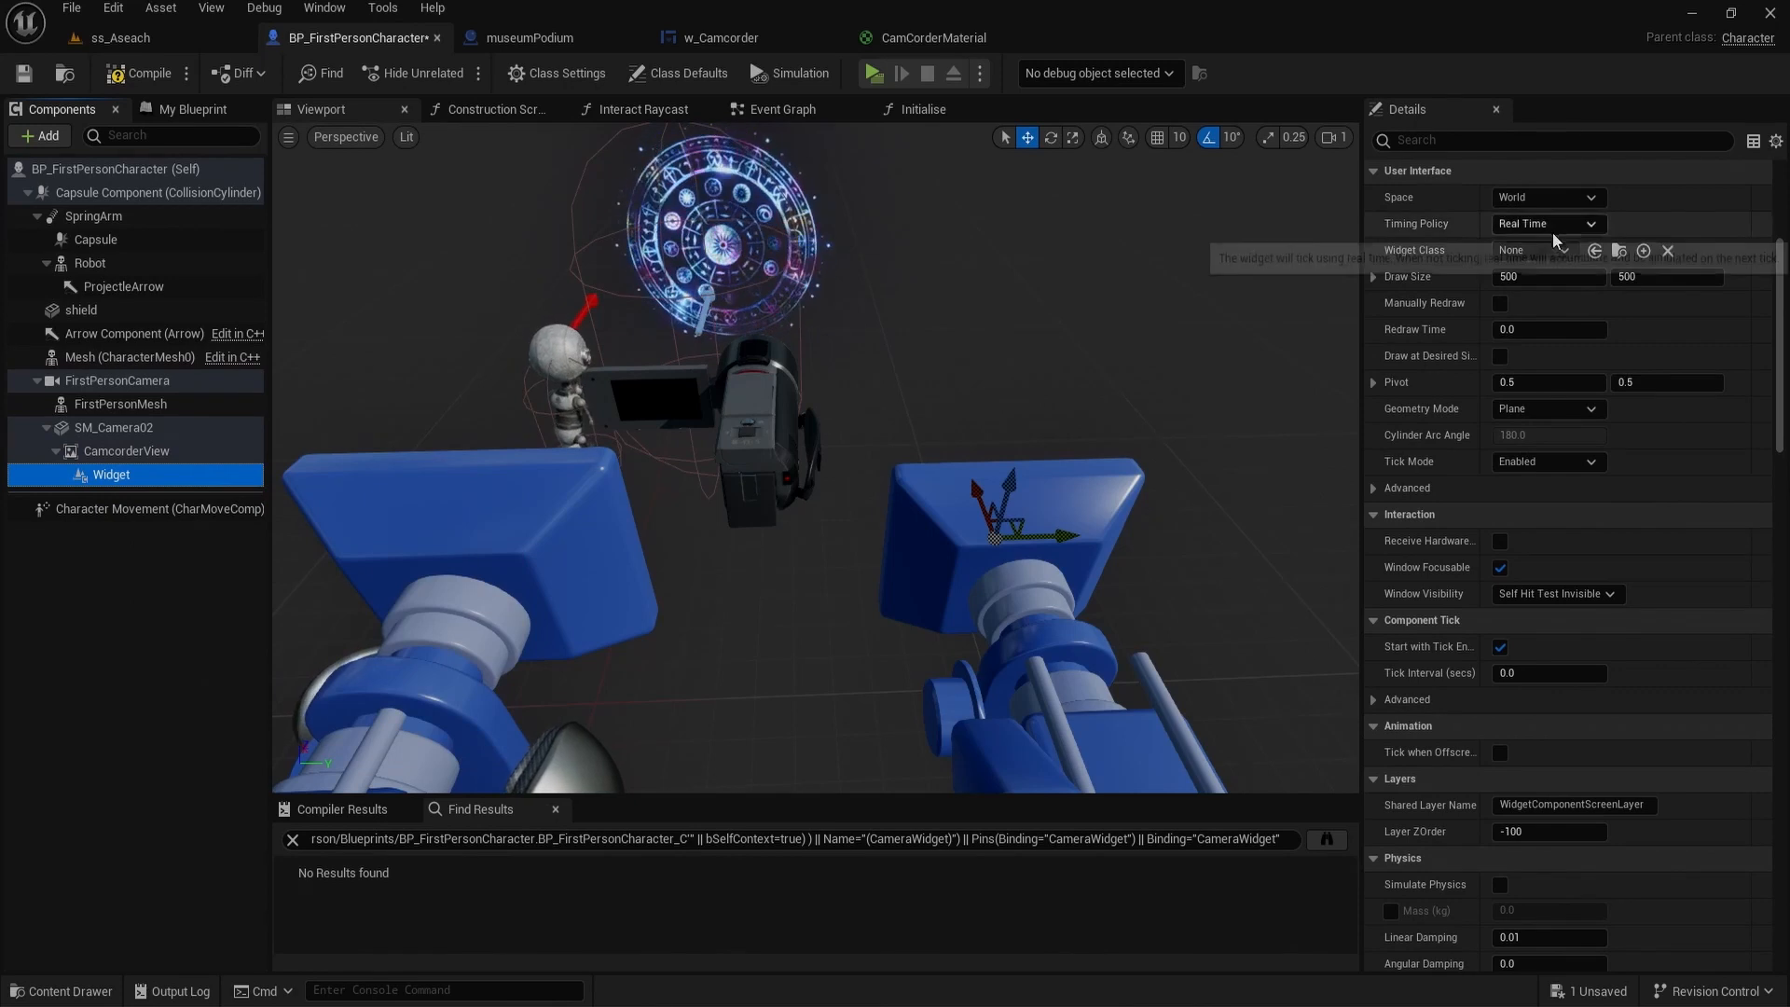
# Step: Assign w_Camcorder as the widget class of the new Widget component
pyautogui.scroll(-2, 1543, 435)
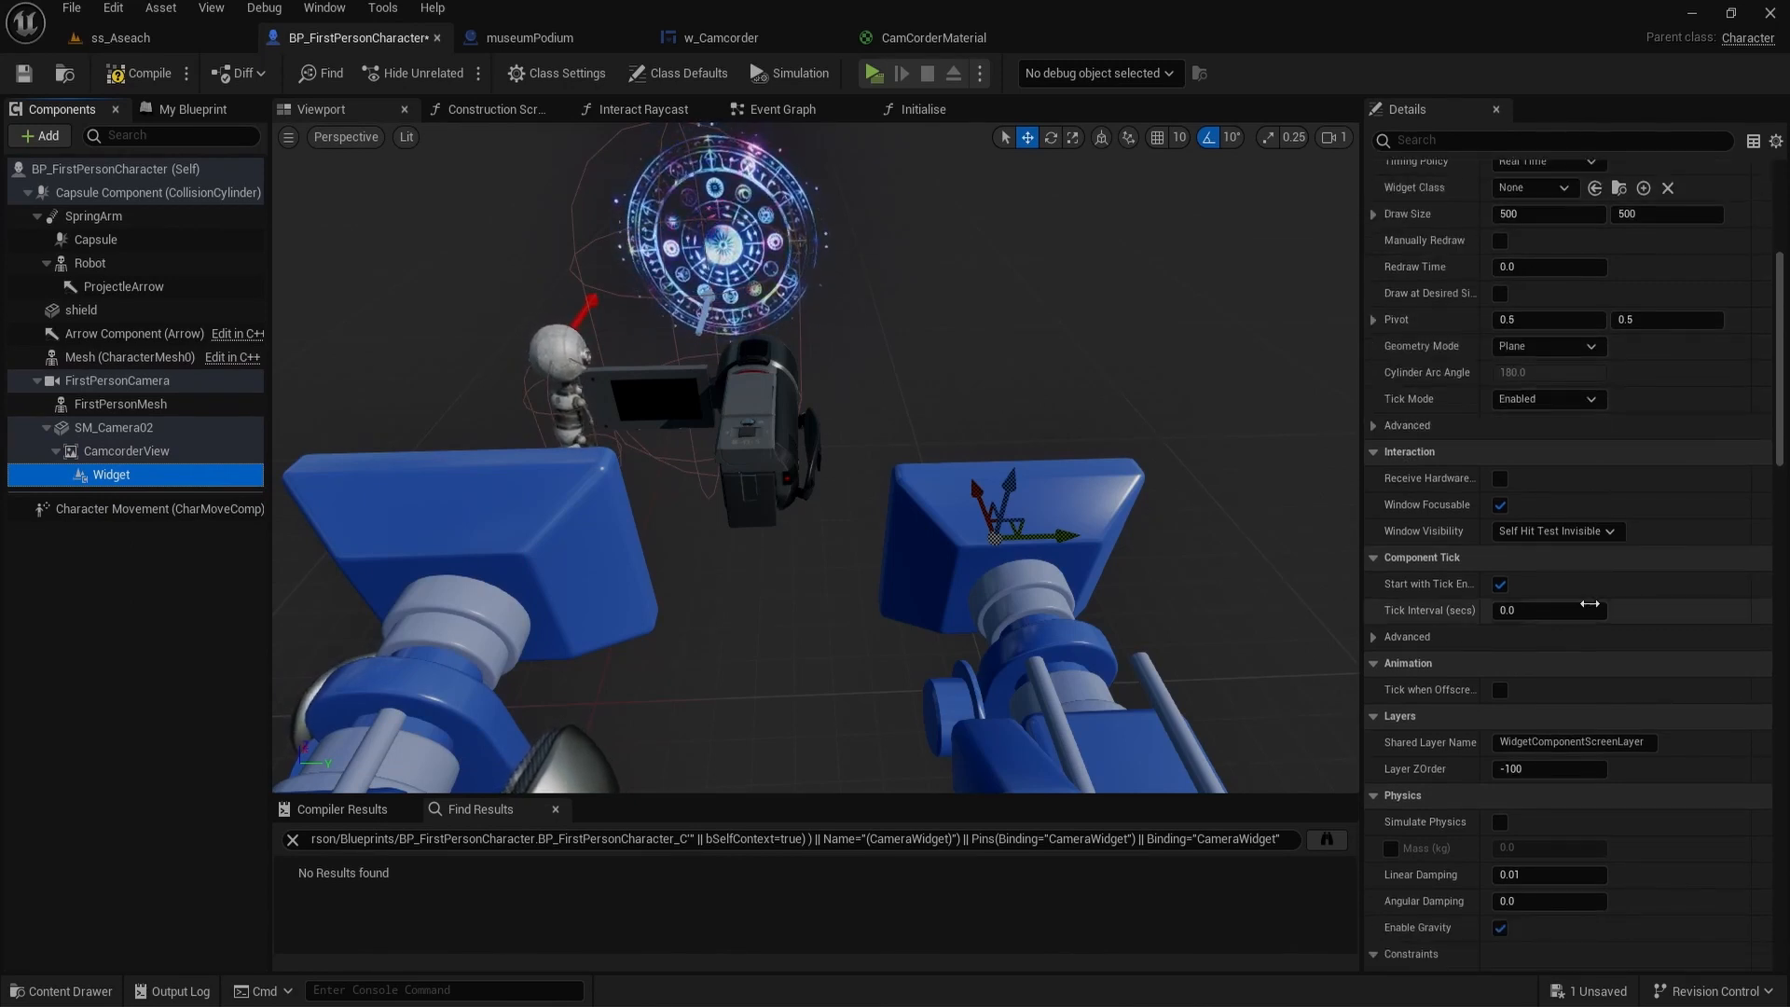
pyautogui.scroll(2, 1484, 326)
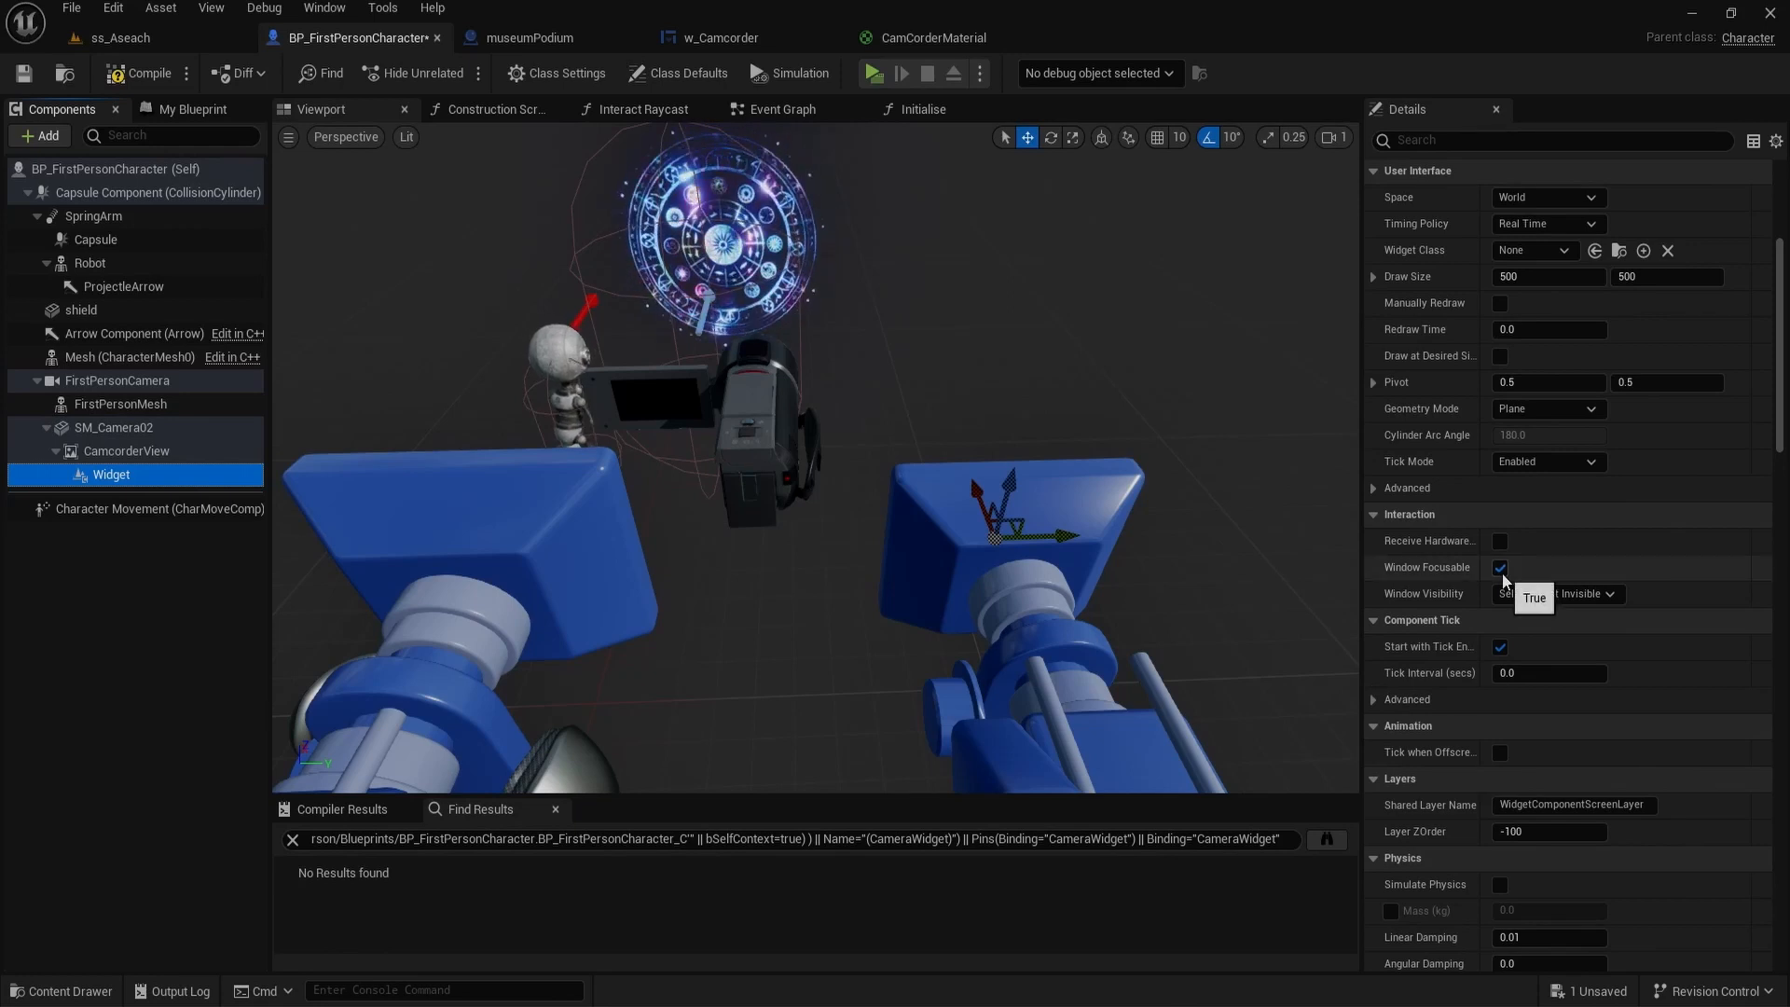
pyautogui.scroll(6, 1503, 494)
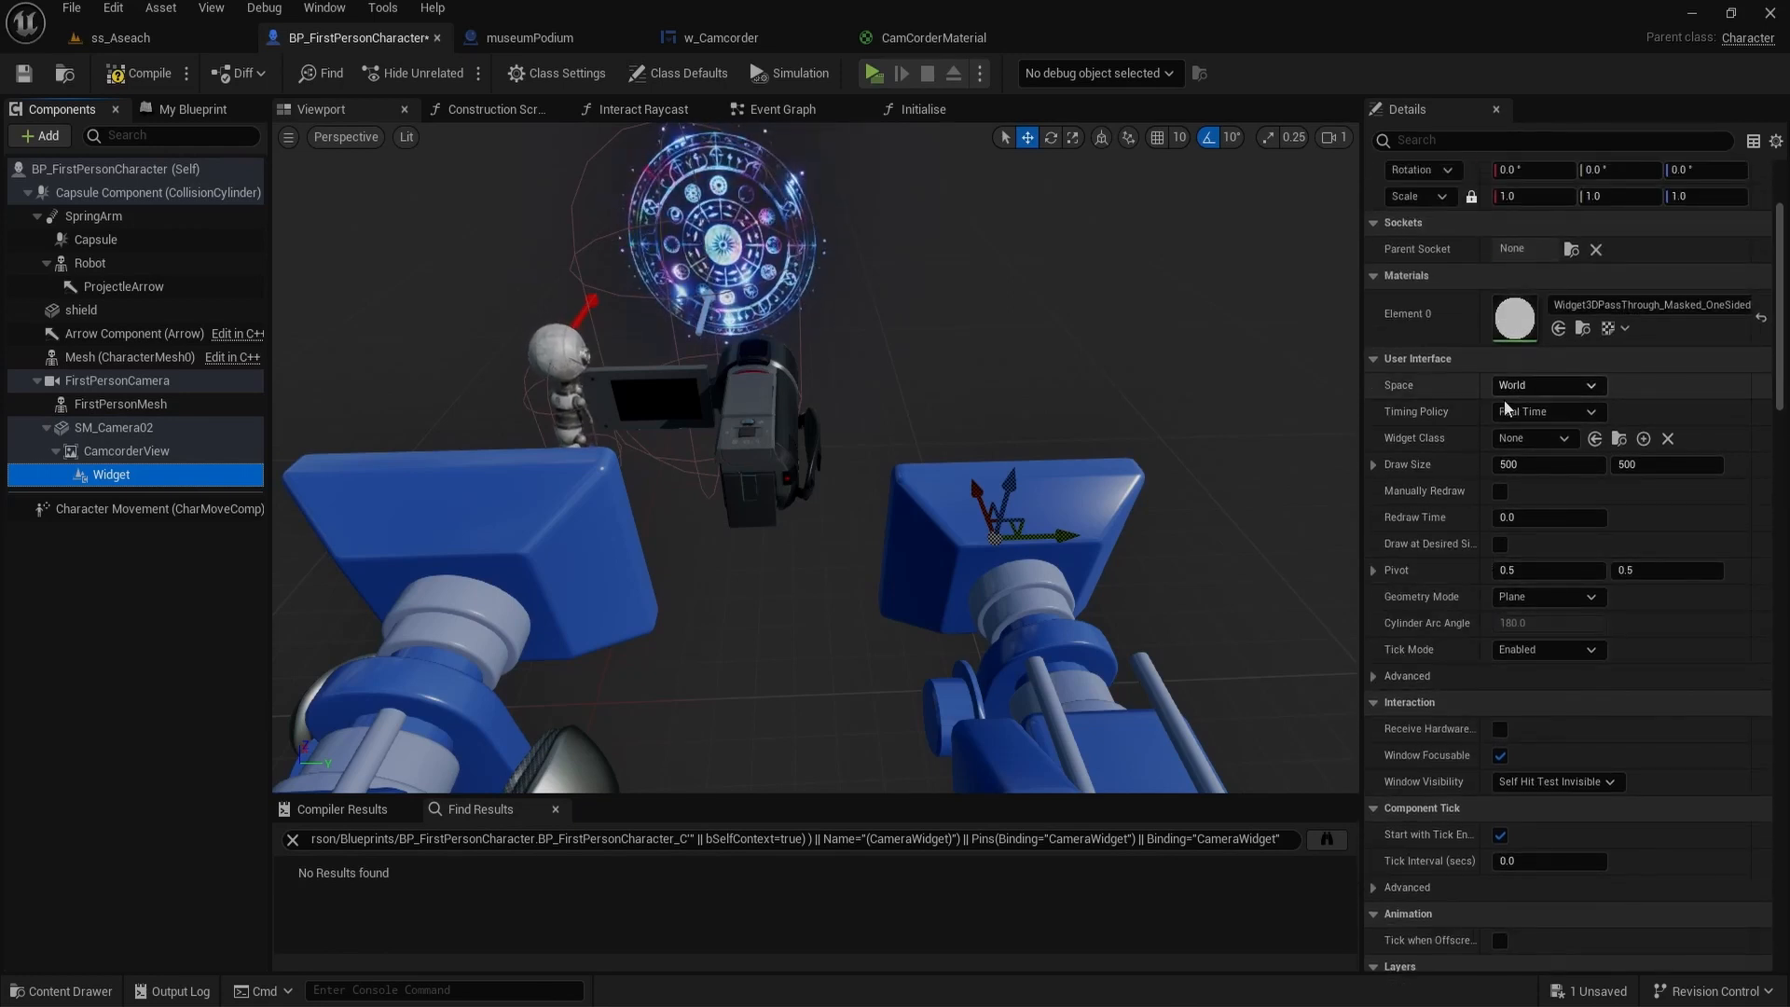
pyautogui.scroll(2, 1506, 408)
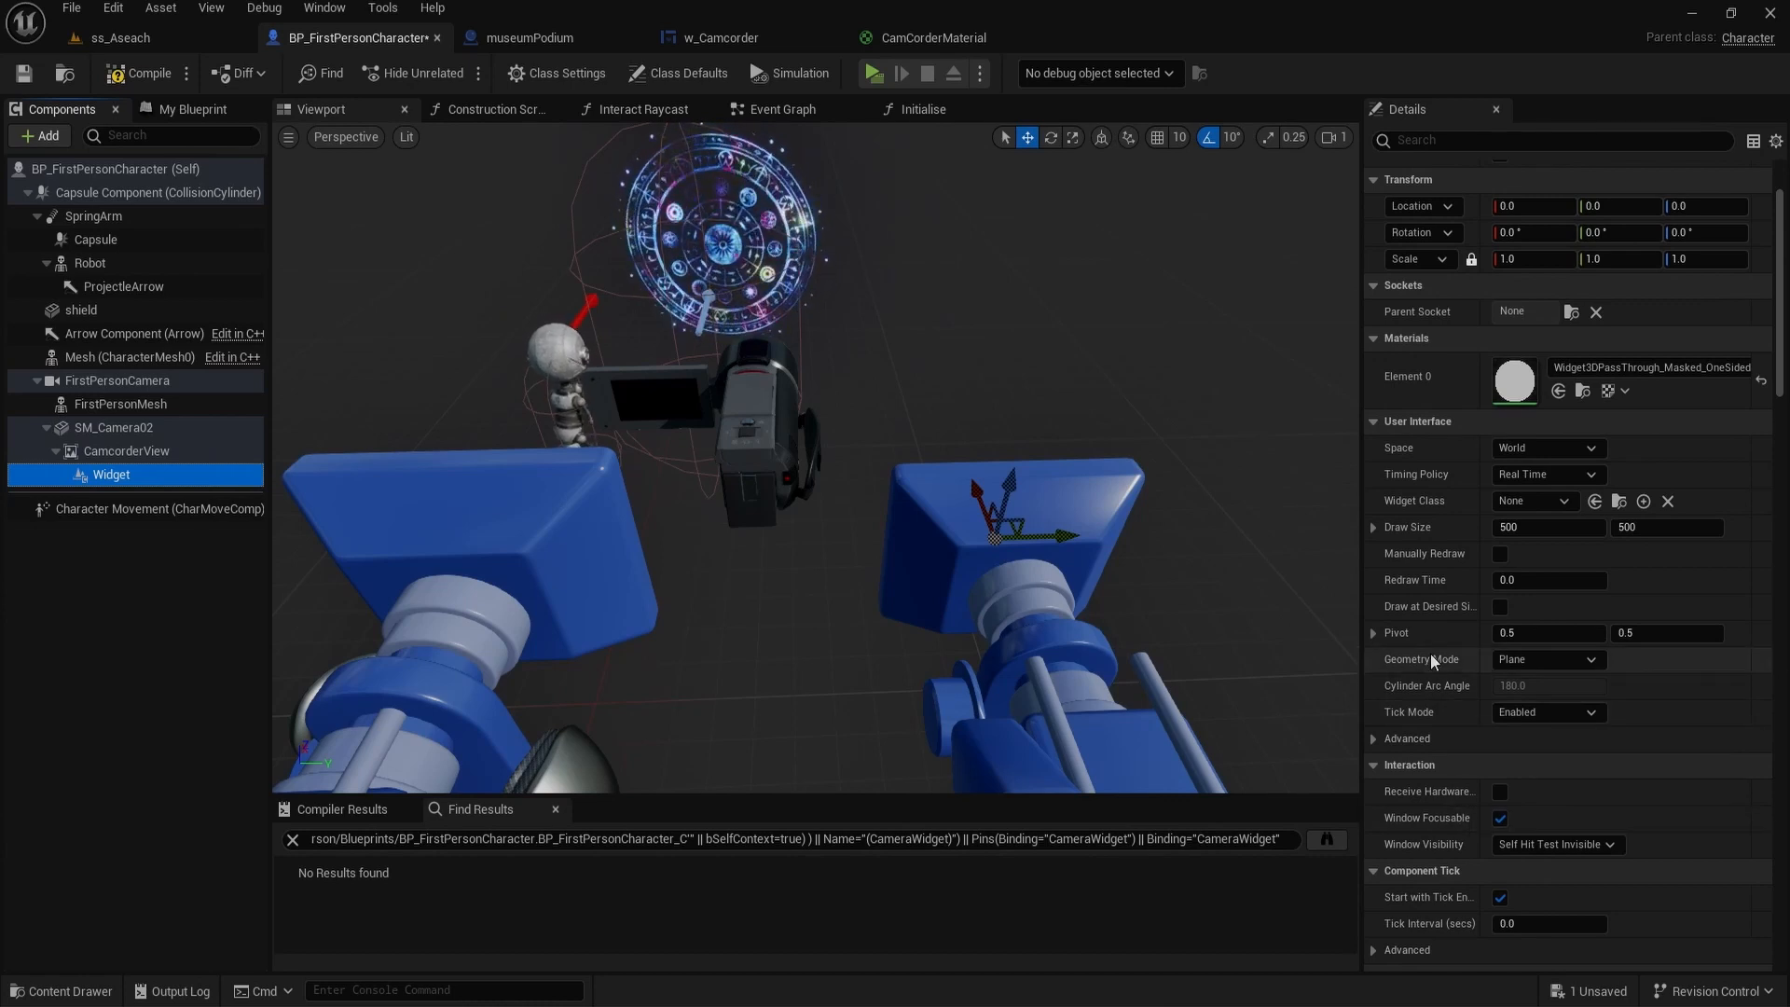
pyautogui.scroll(2, 1427, 596)
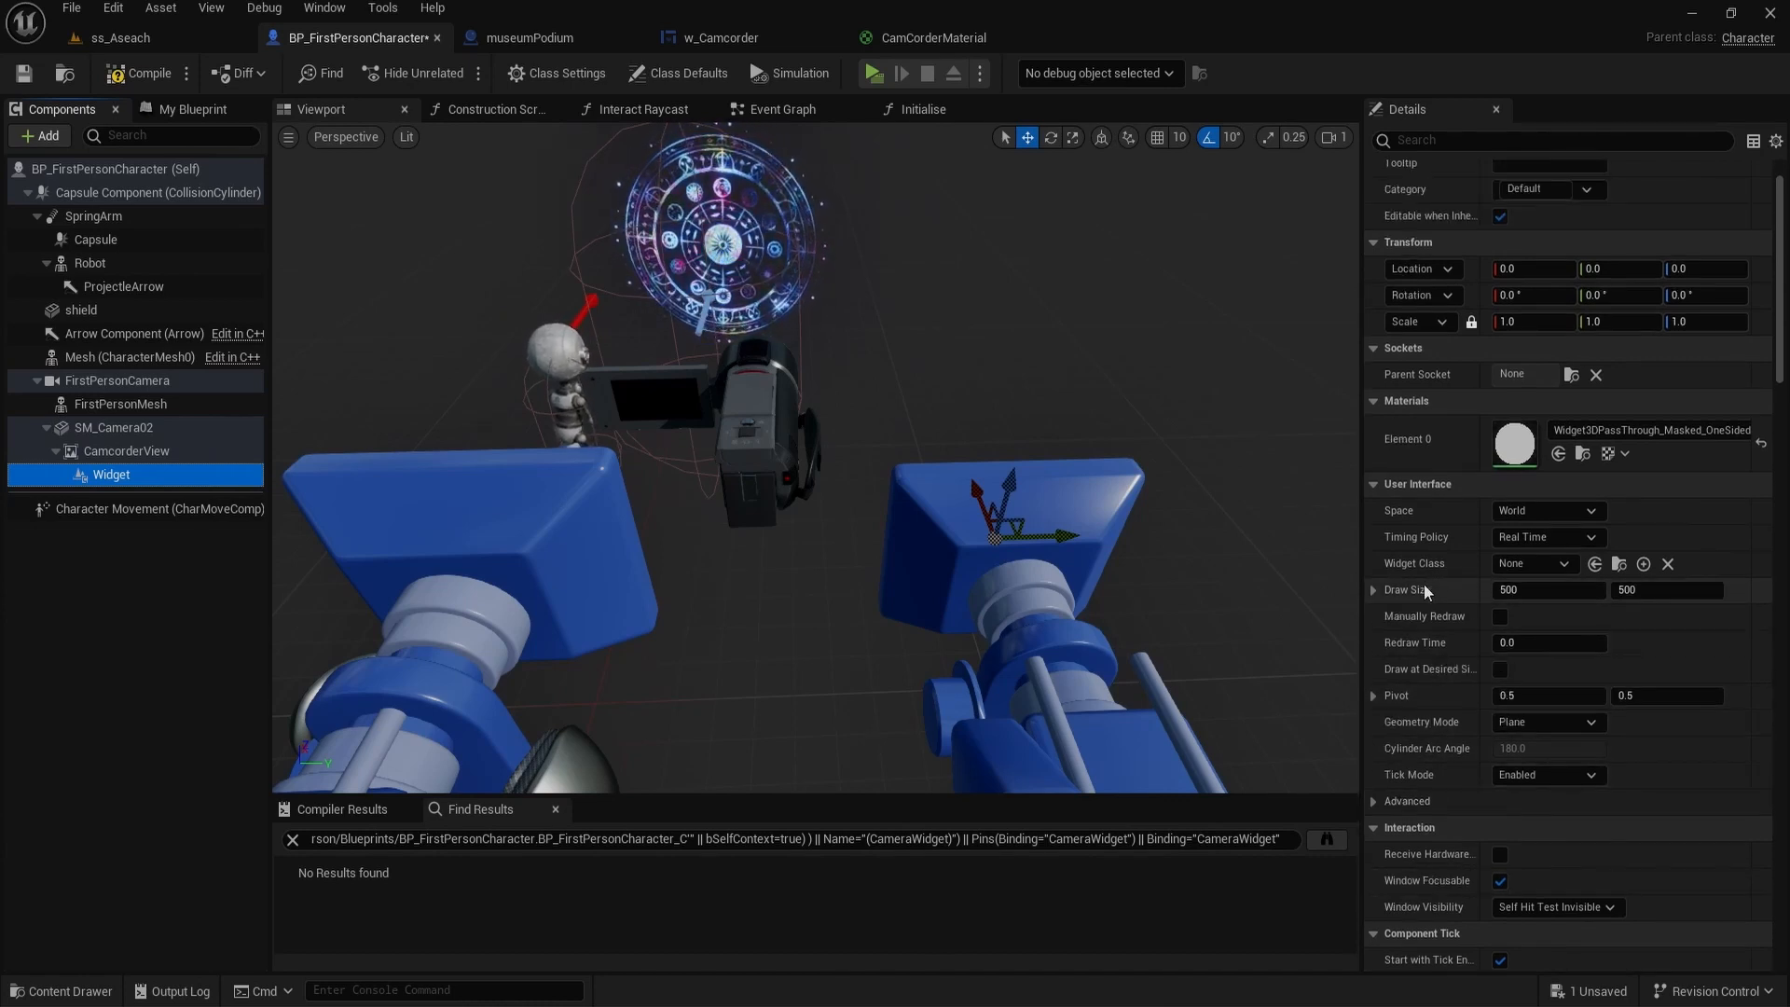
pyautogui.scroll(2, 1424, 592)
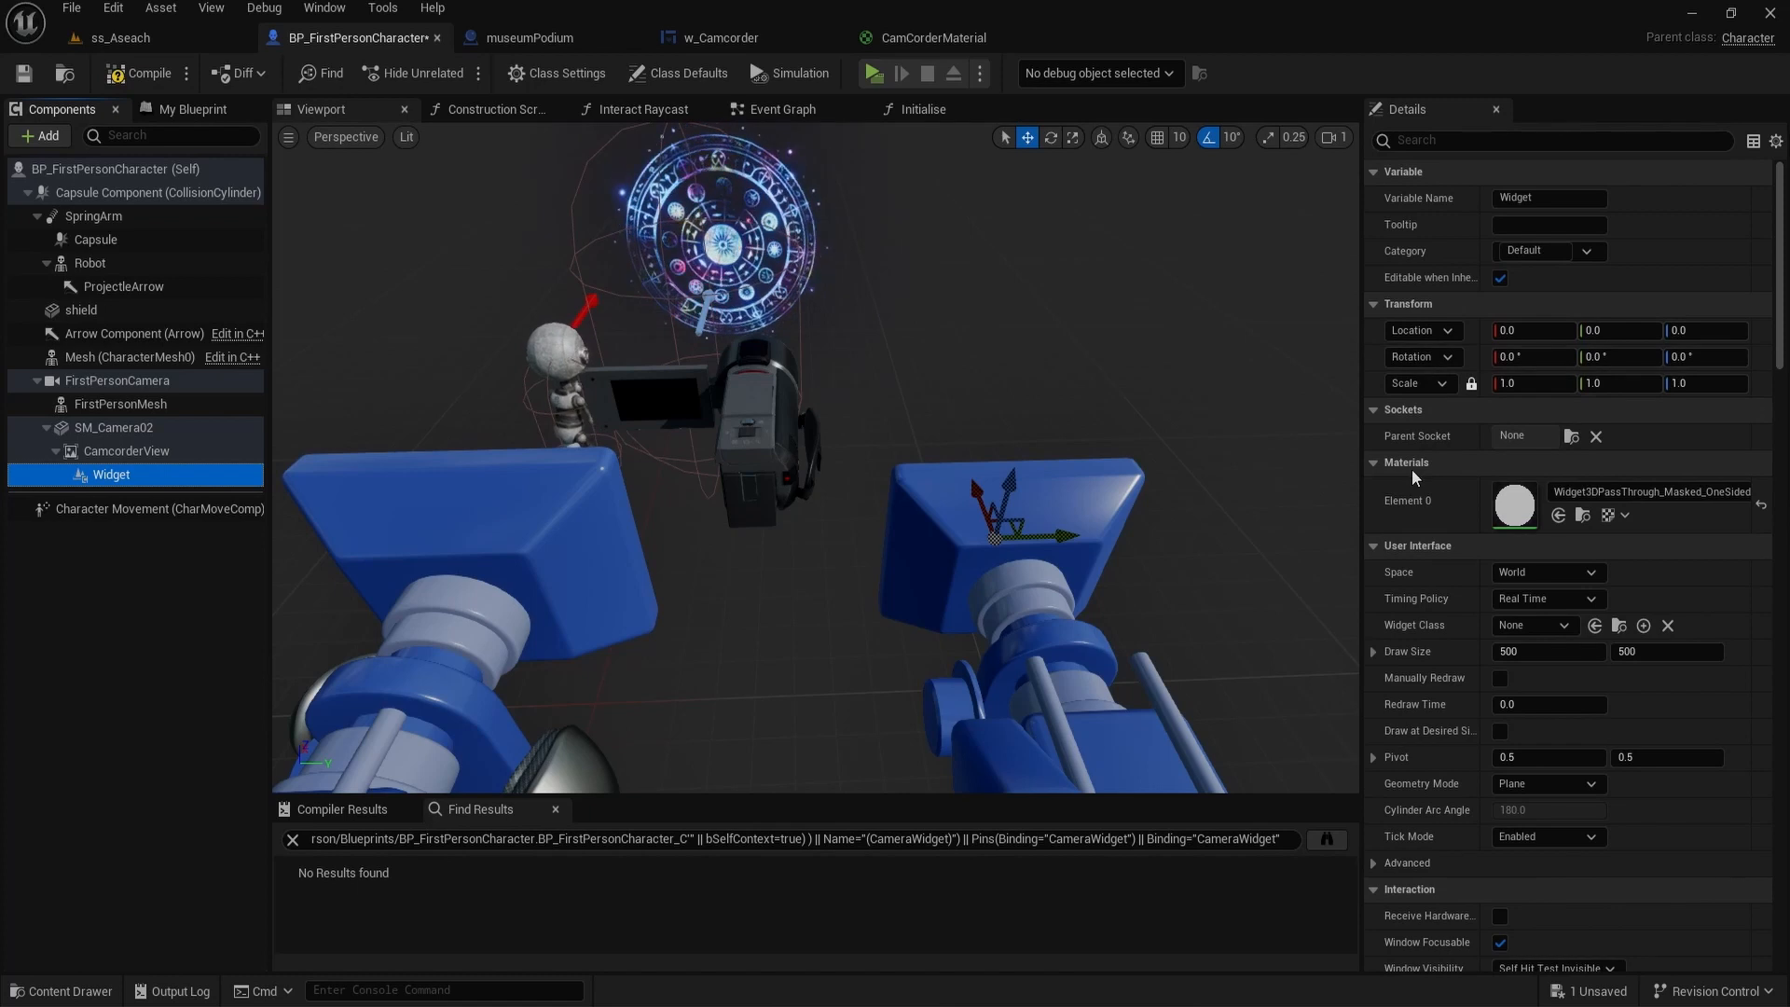
pyautogui.click(1514, 629)
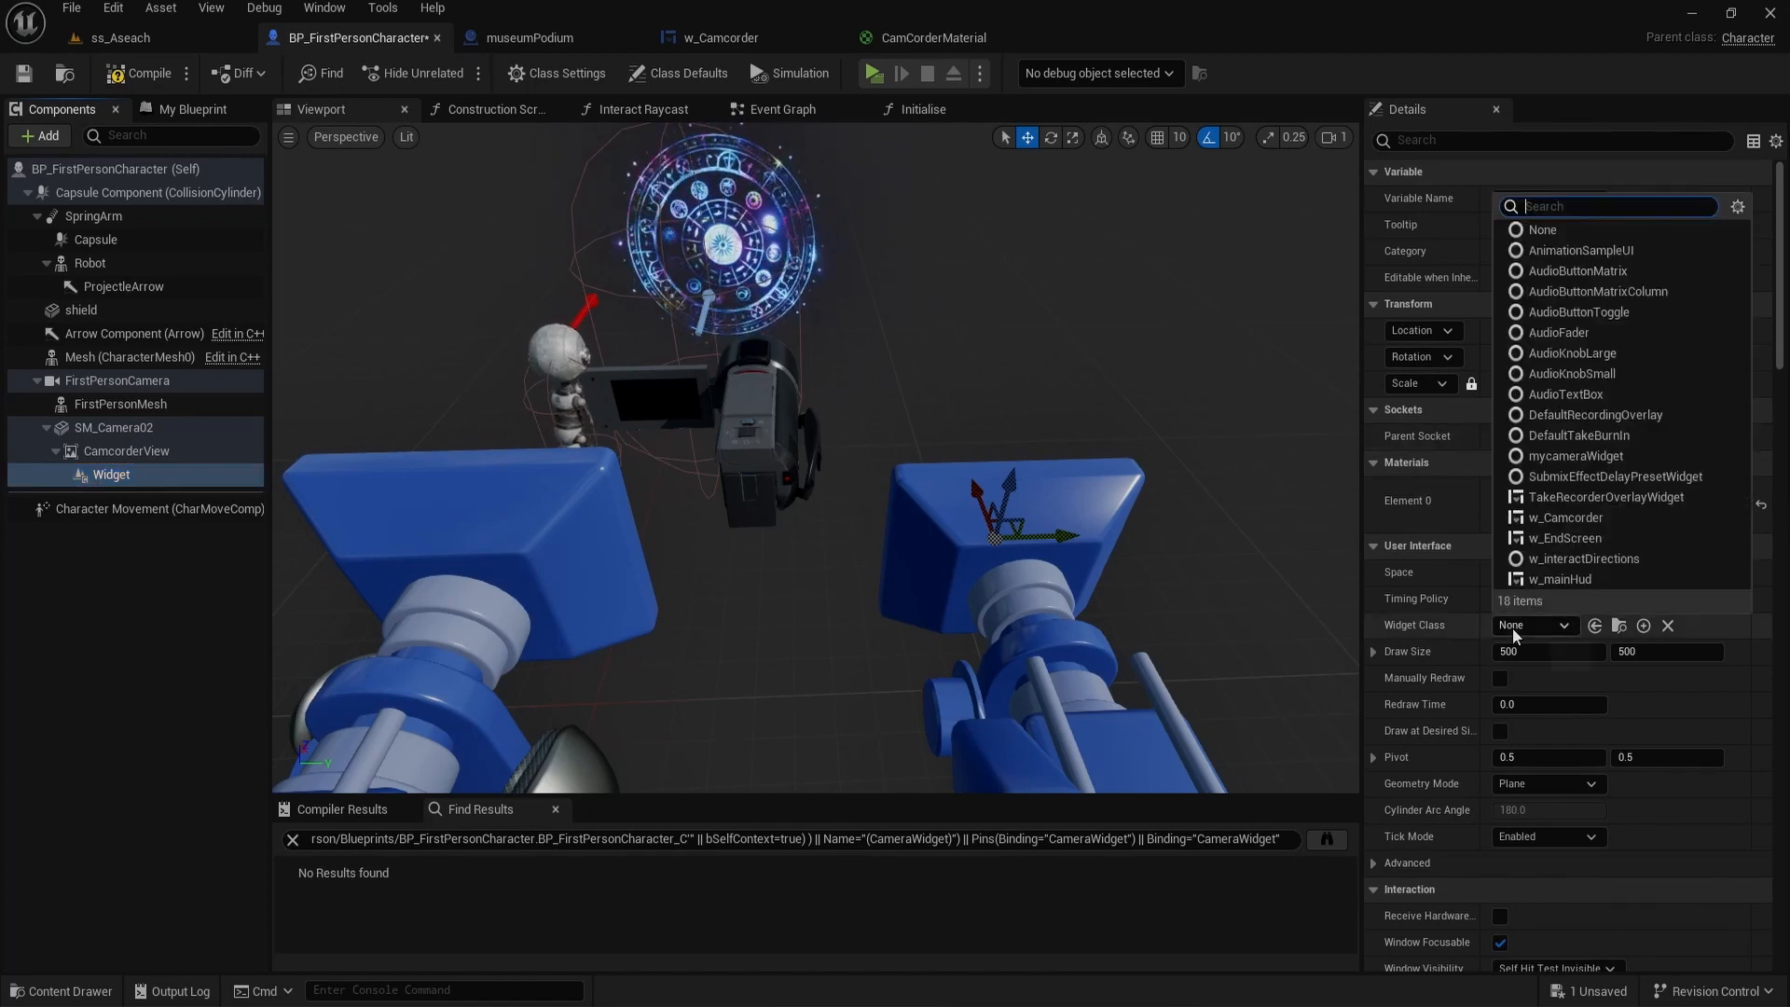
pyautogui.click(1564, 519)
# Step: Move the HUD widget to about X 42.6 and rotate it 180° about its vertical axis
pyautogui.scroll(-5, 731, 399)
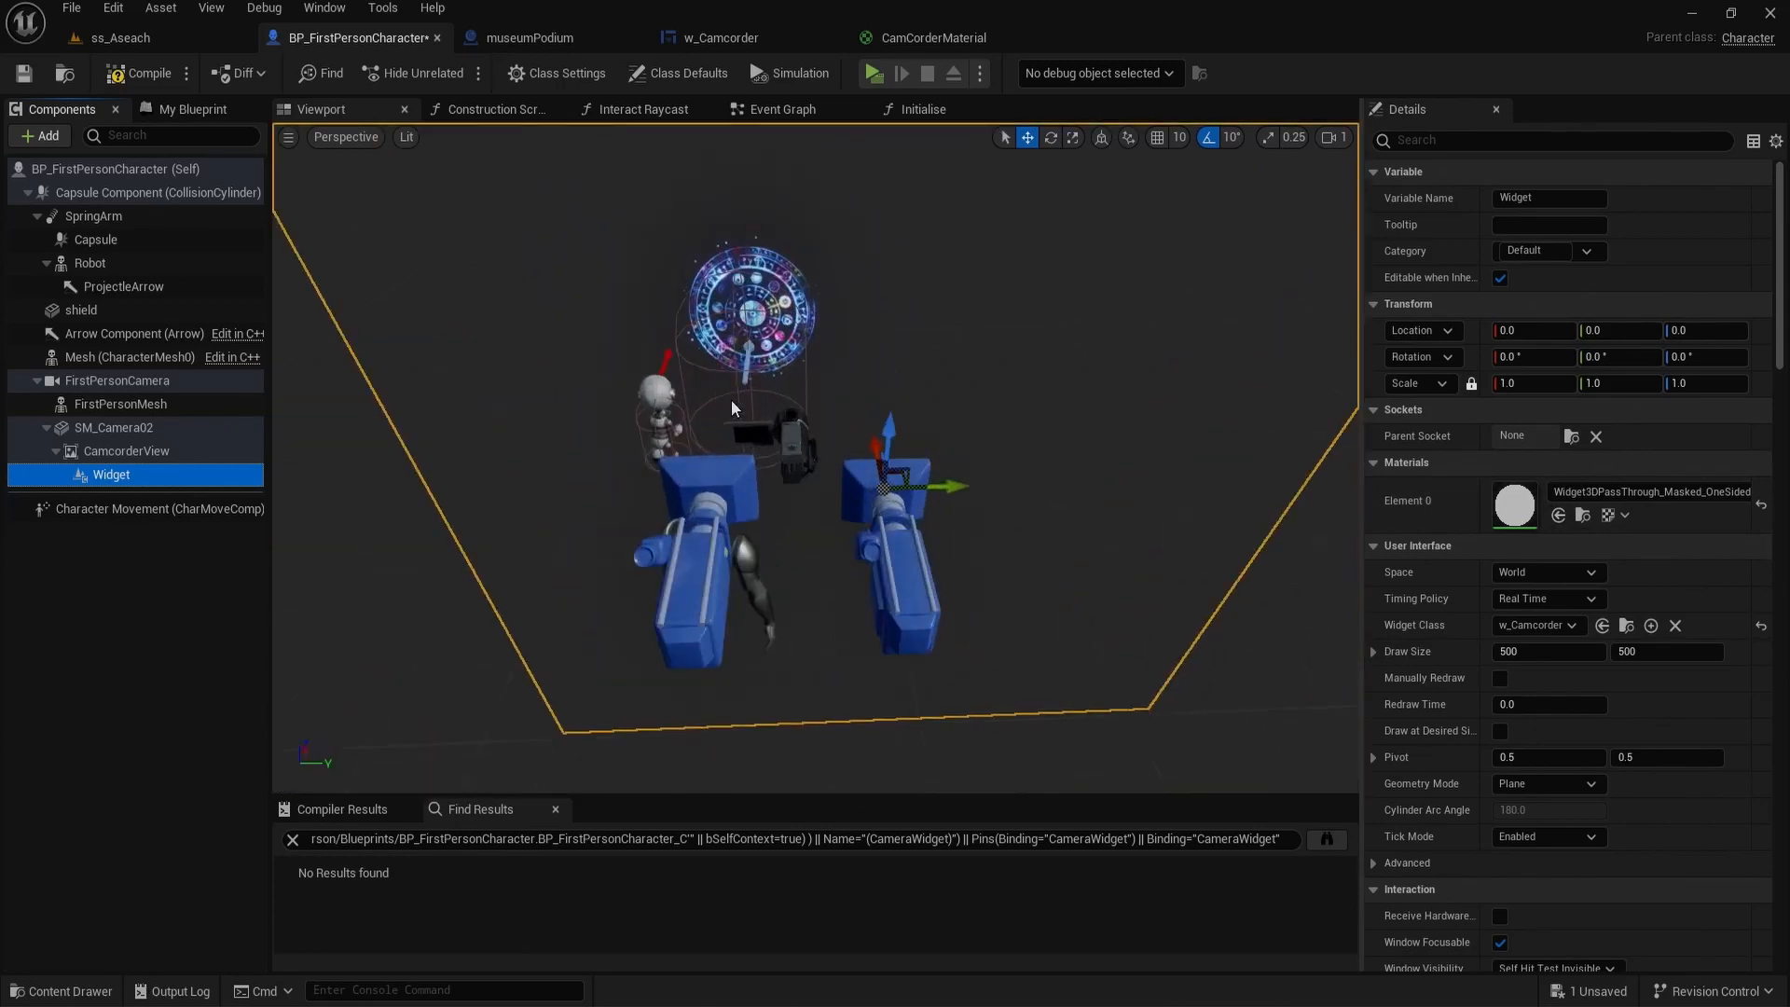
pyautogui.moveTo(630, 474); pyautogui.dragTo(700, 465, button='right')
pyautogui.scroll(-3, 665, 473)
pyautogui.scroll(4, 734, 474)
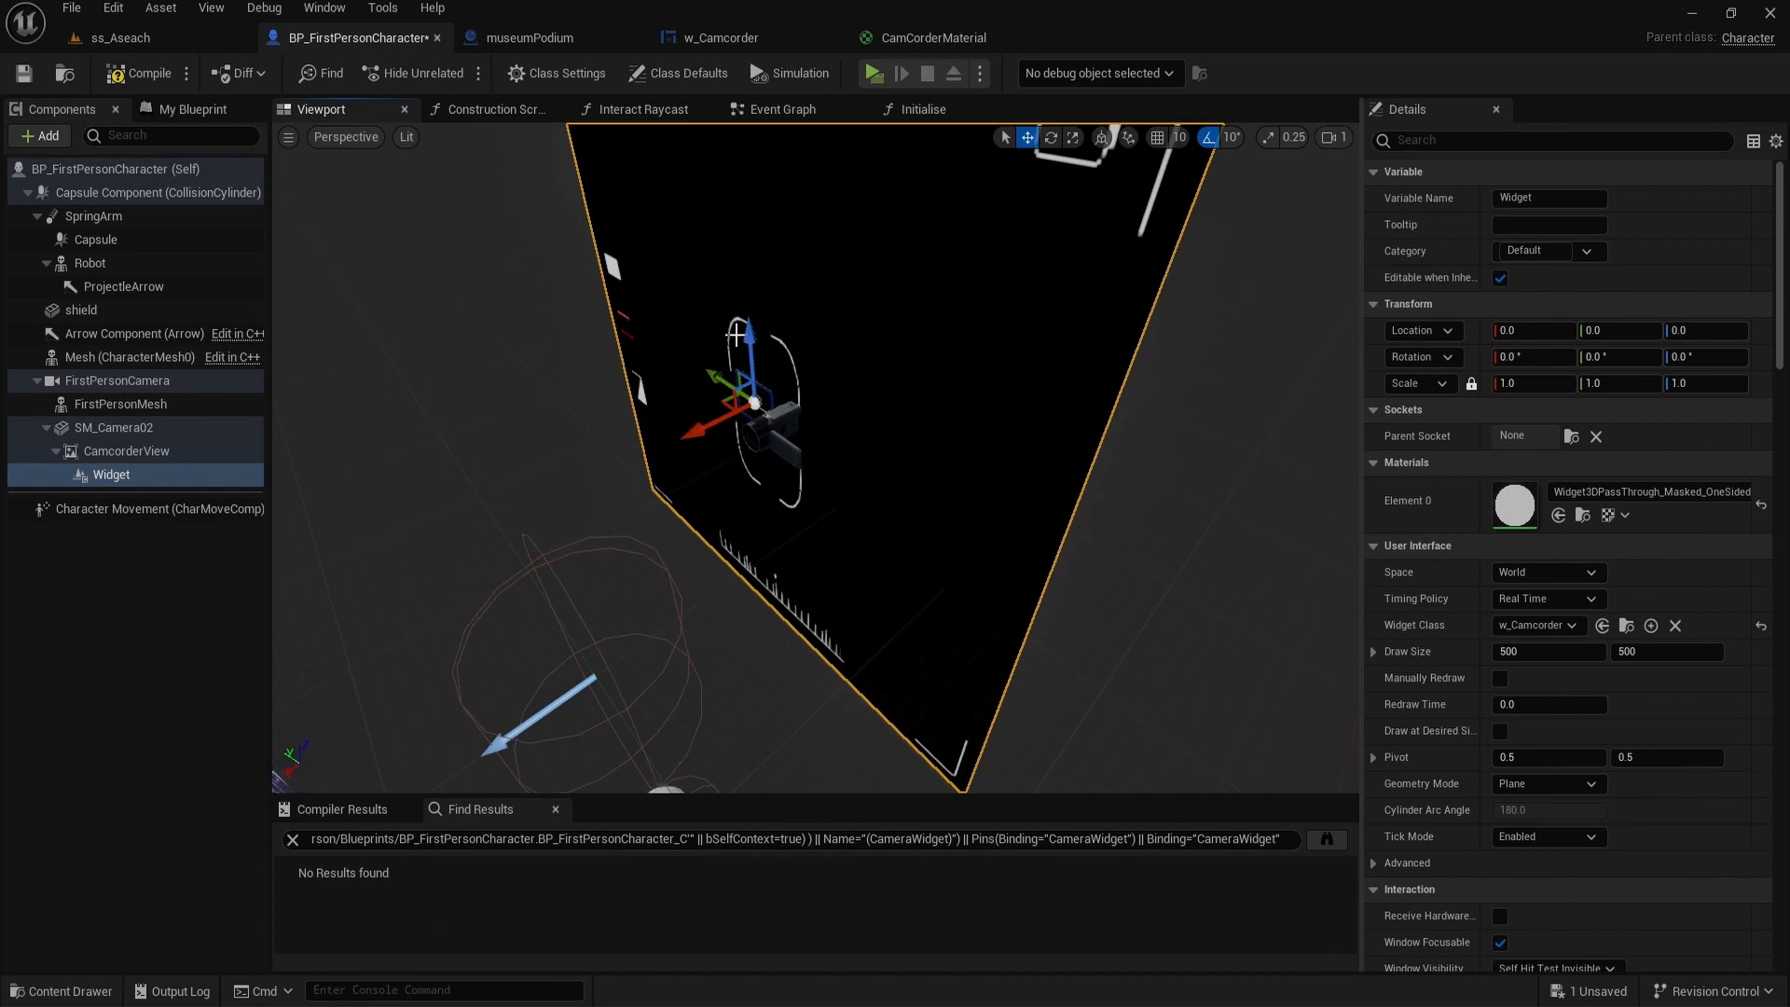
pyautogui.moveTo(734, 382); pyautogui.dragTo(726, 380, button='right')
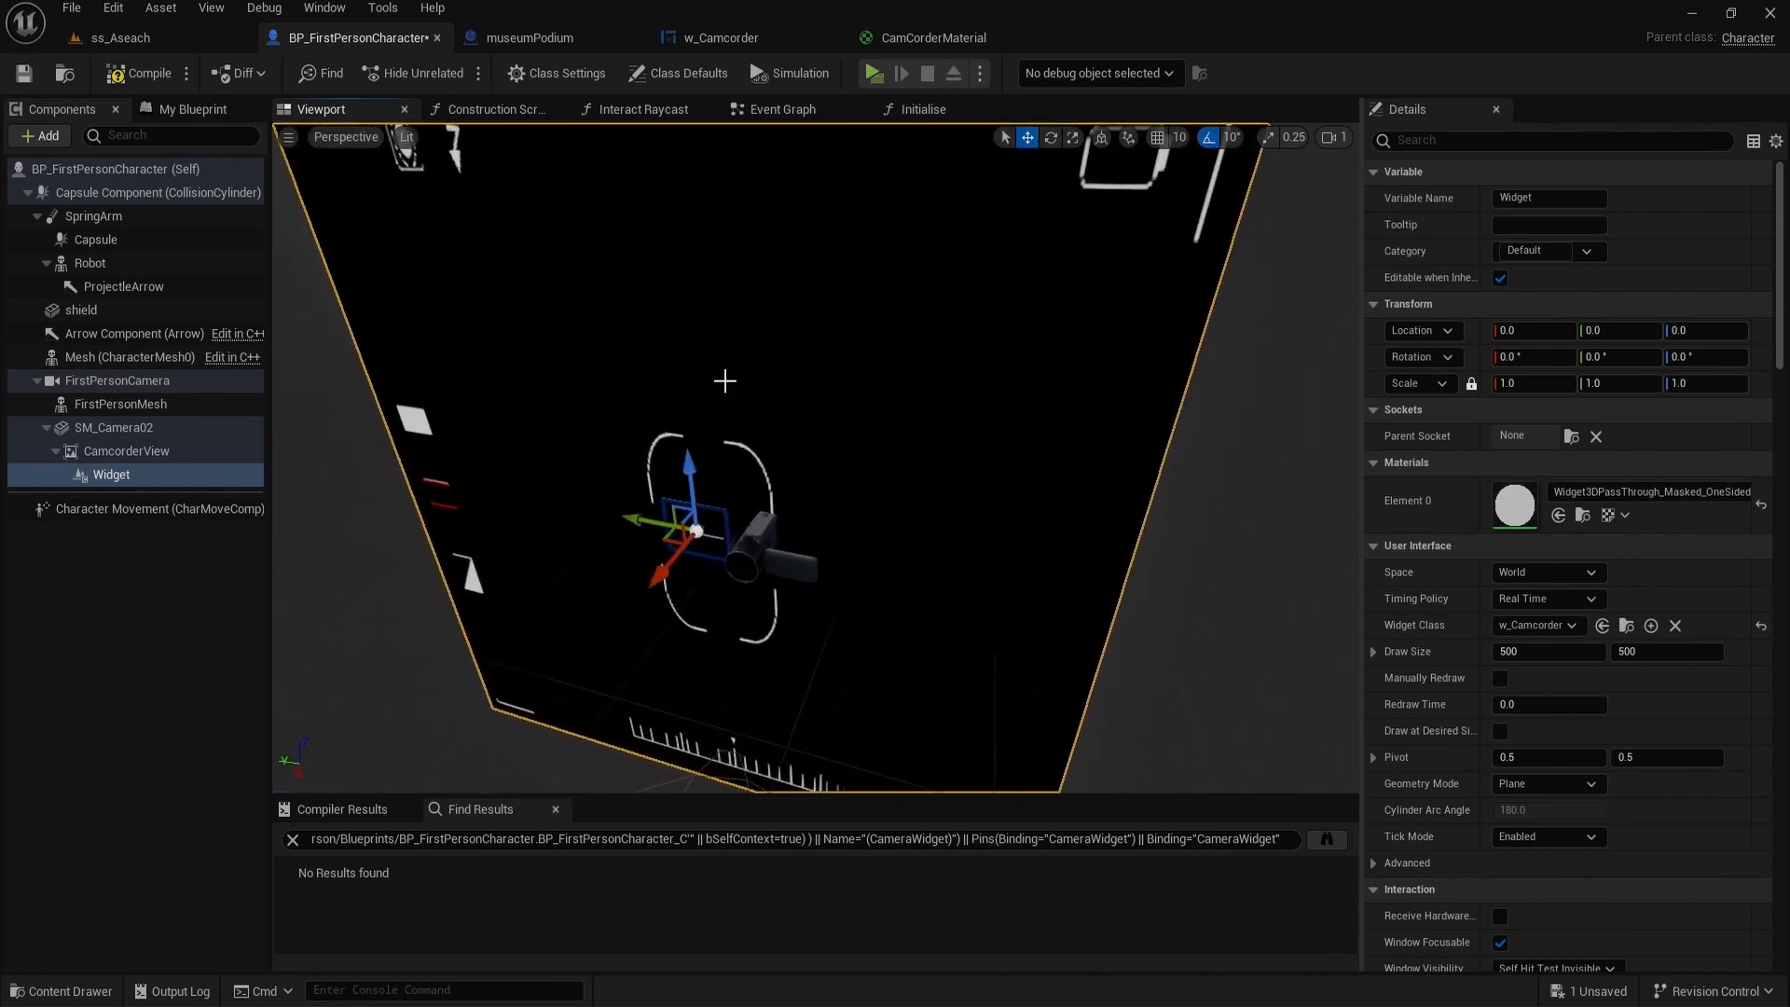
pyautogui.scroll(-2, 723, 382)
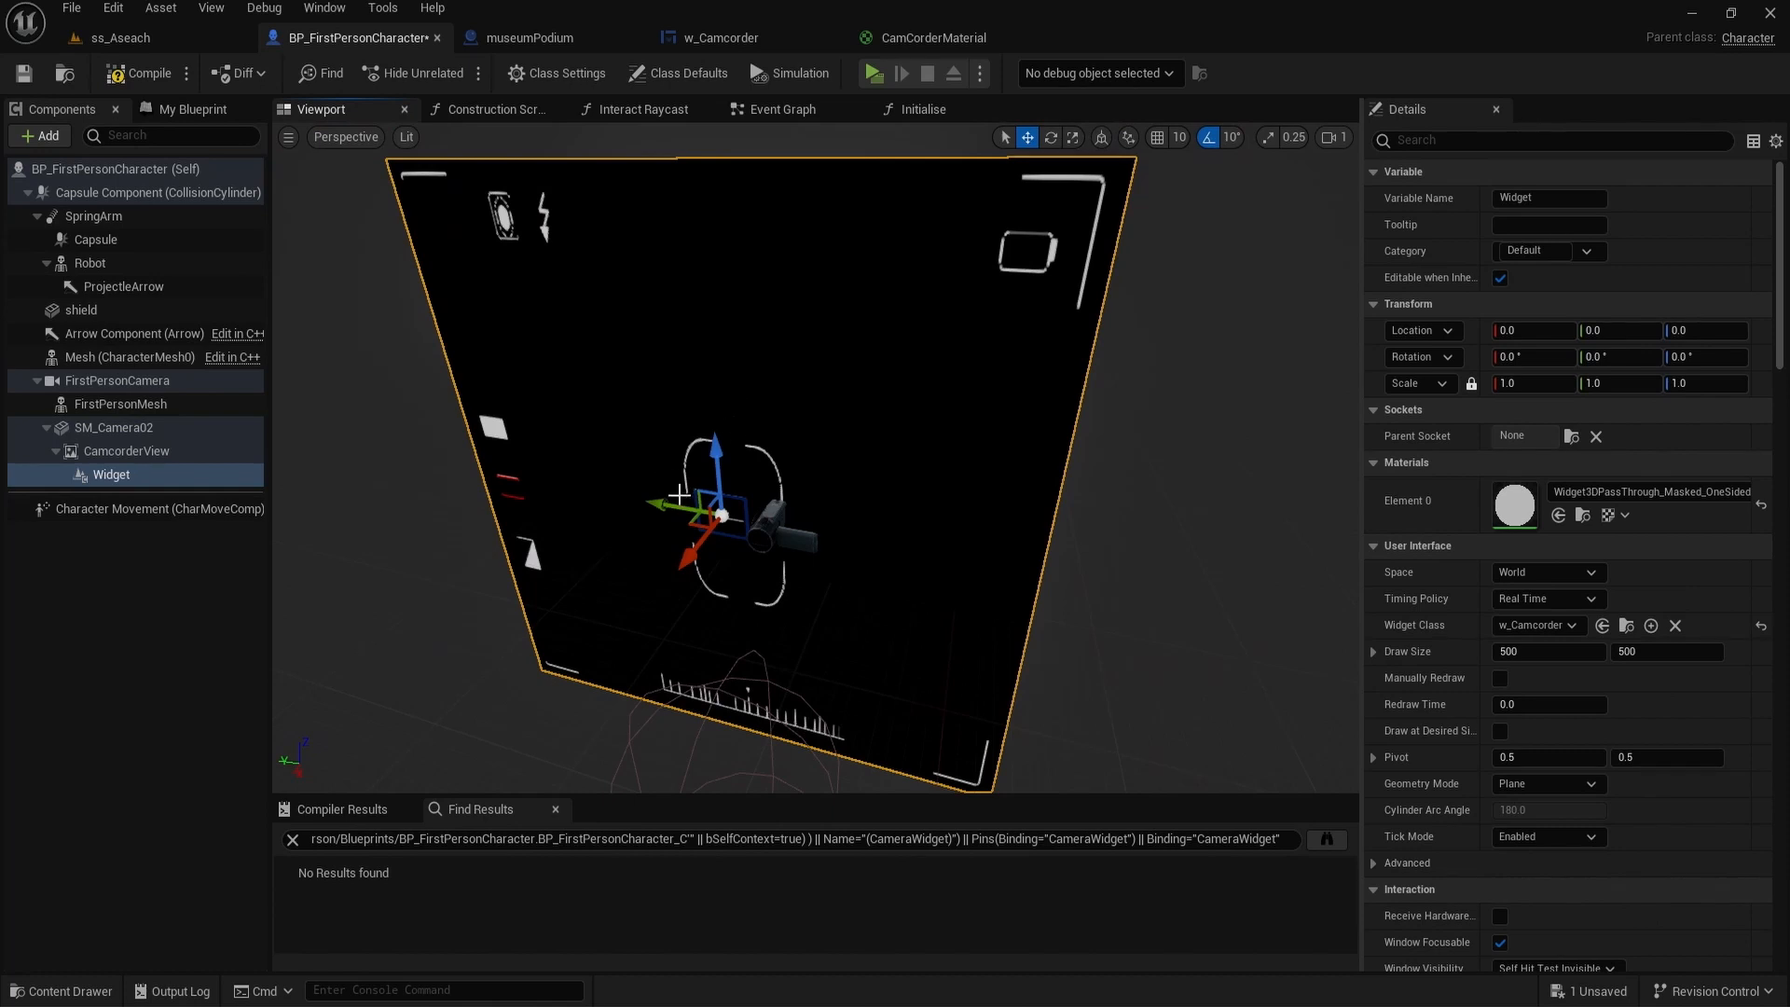
pyautogui.moveTo(694, 562); pyautogui.dragTo(820, 589)
pyautogui.press('e')
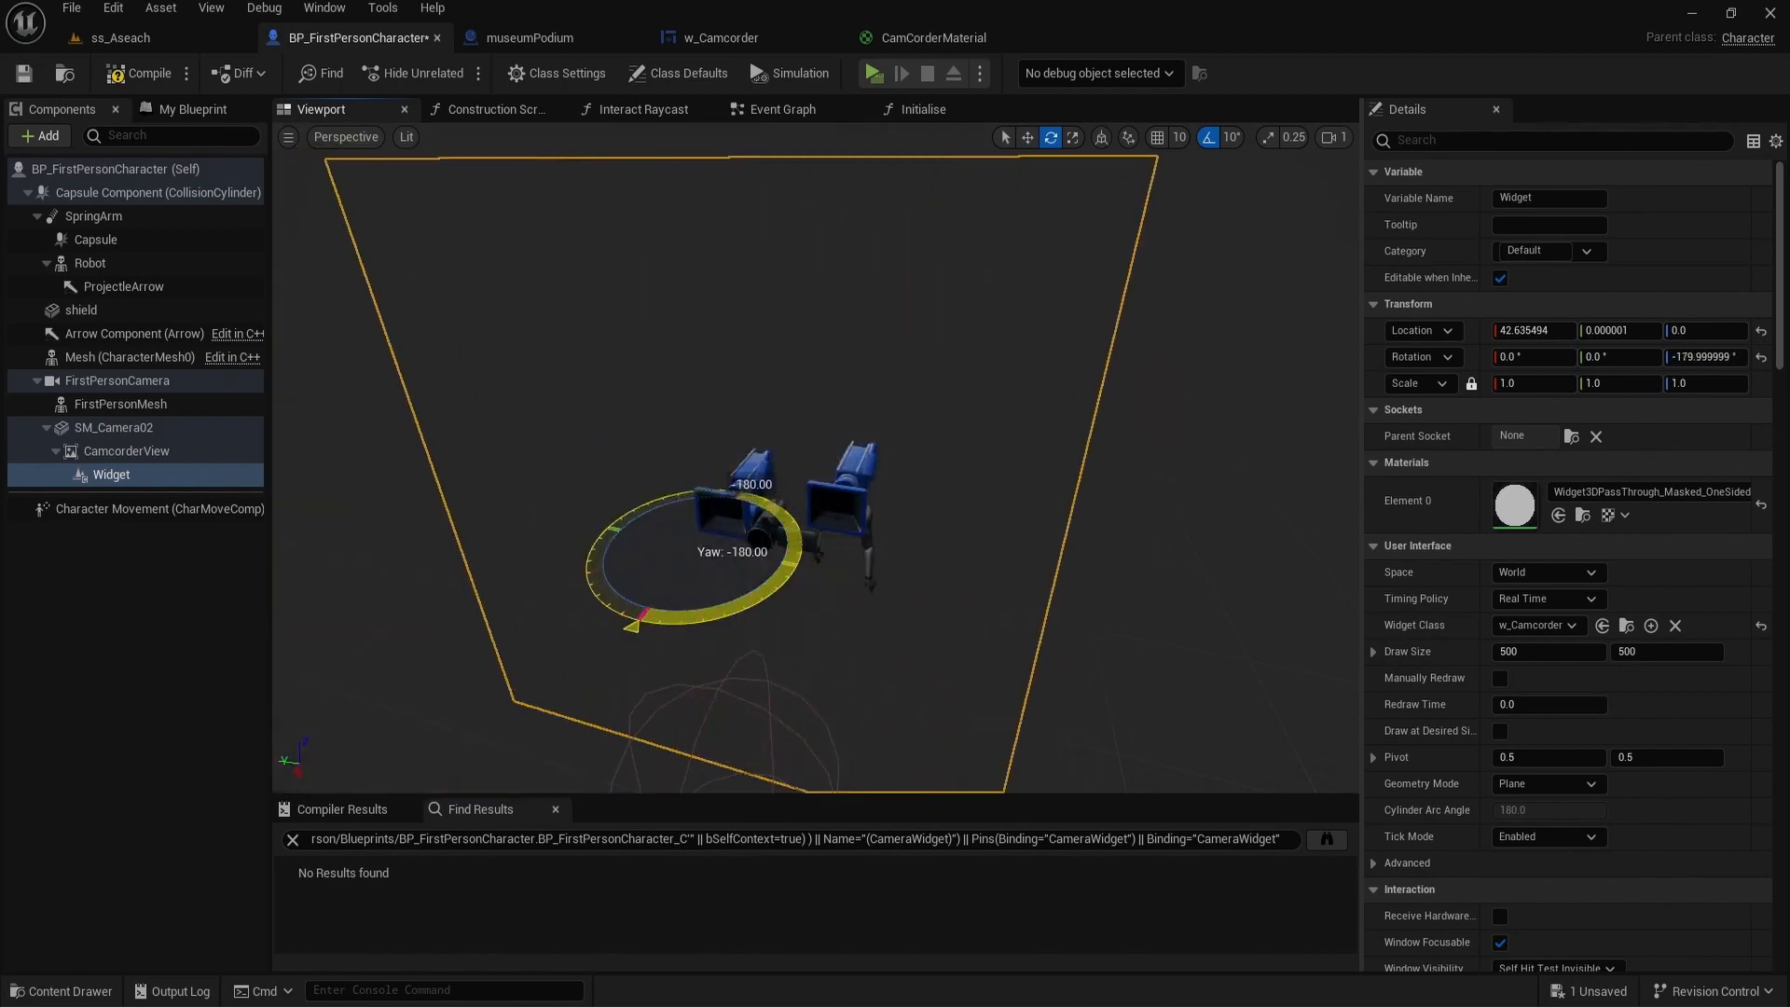
pyautogui.press('w')
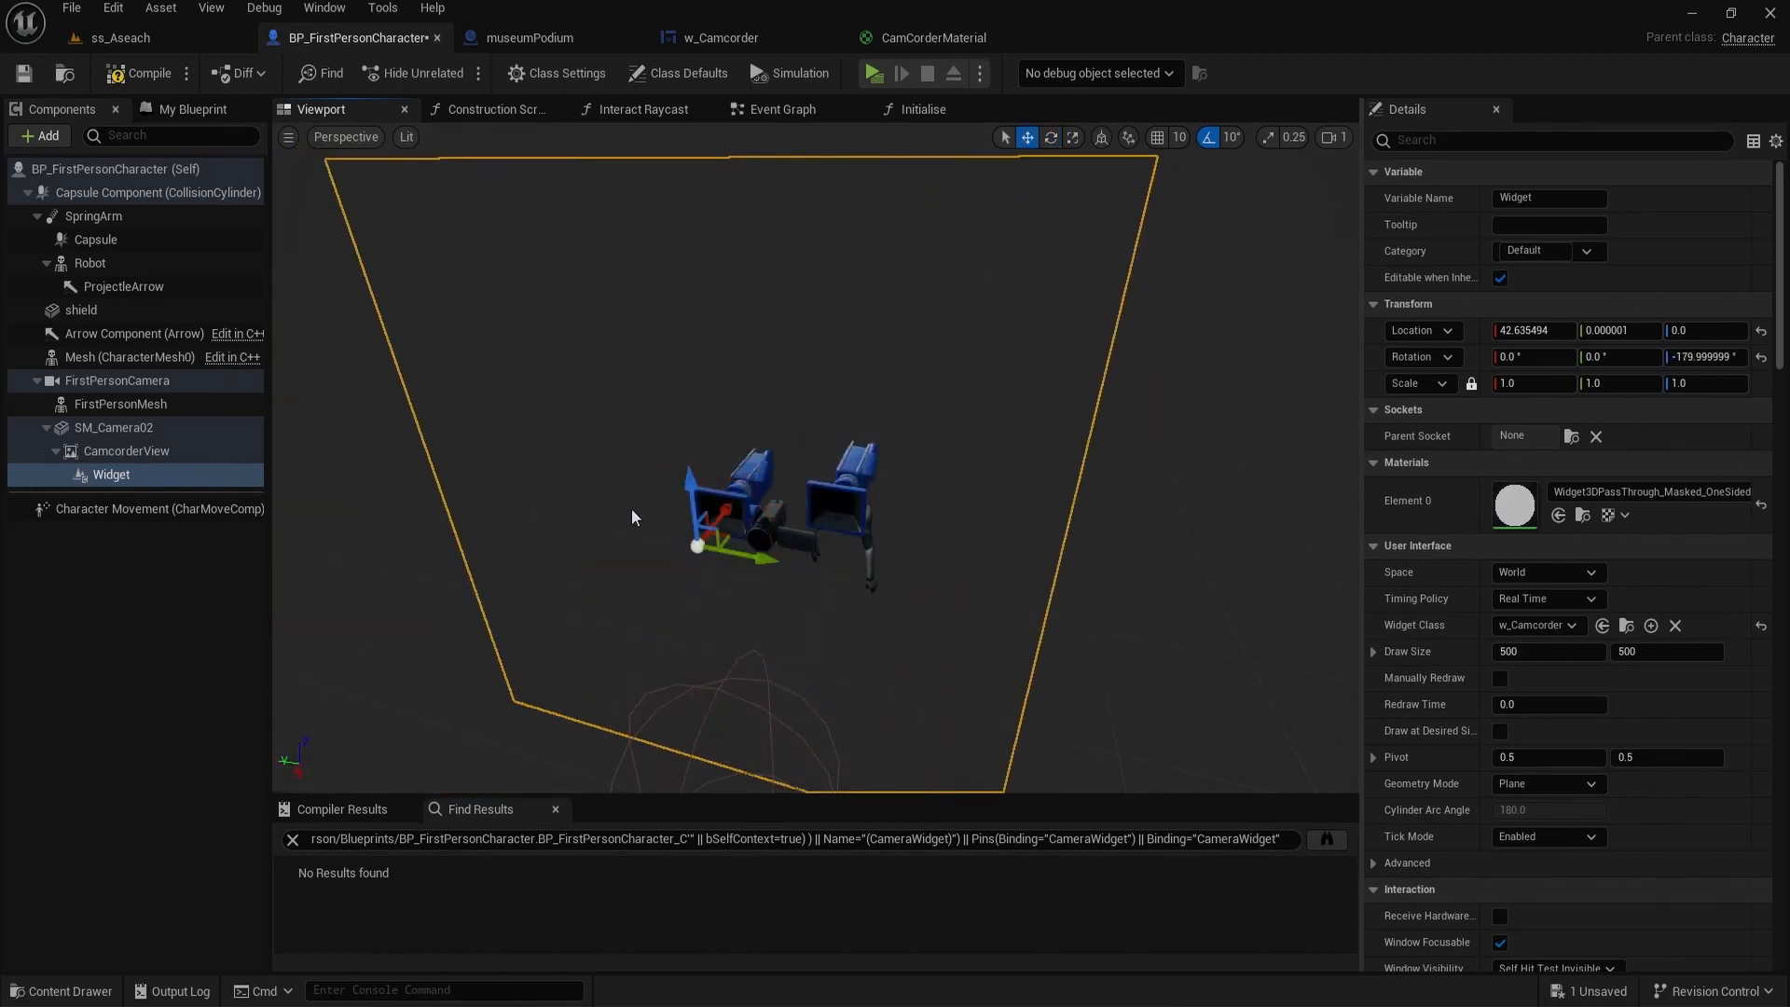
# Step: Scale the HUD widget down uniformly to about 0.19
pyautogui.press('r')
pyautogui.moveTo(695, 543); pyautogui.dragTo(667, 559)
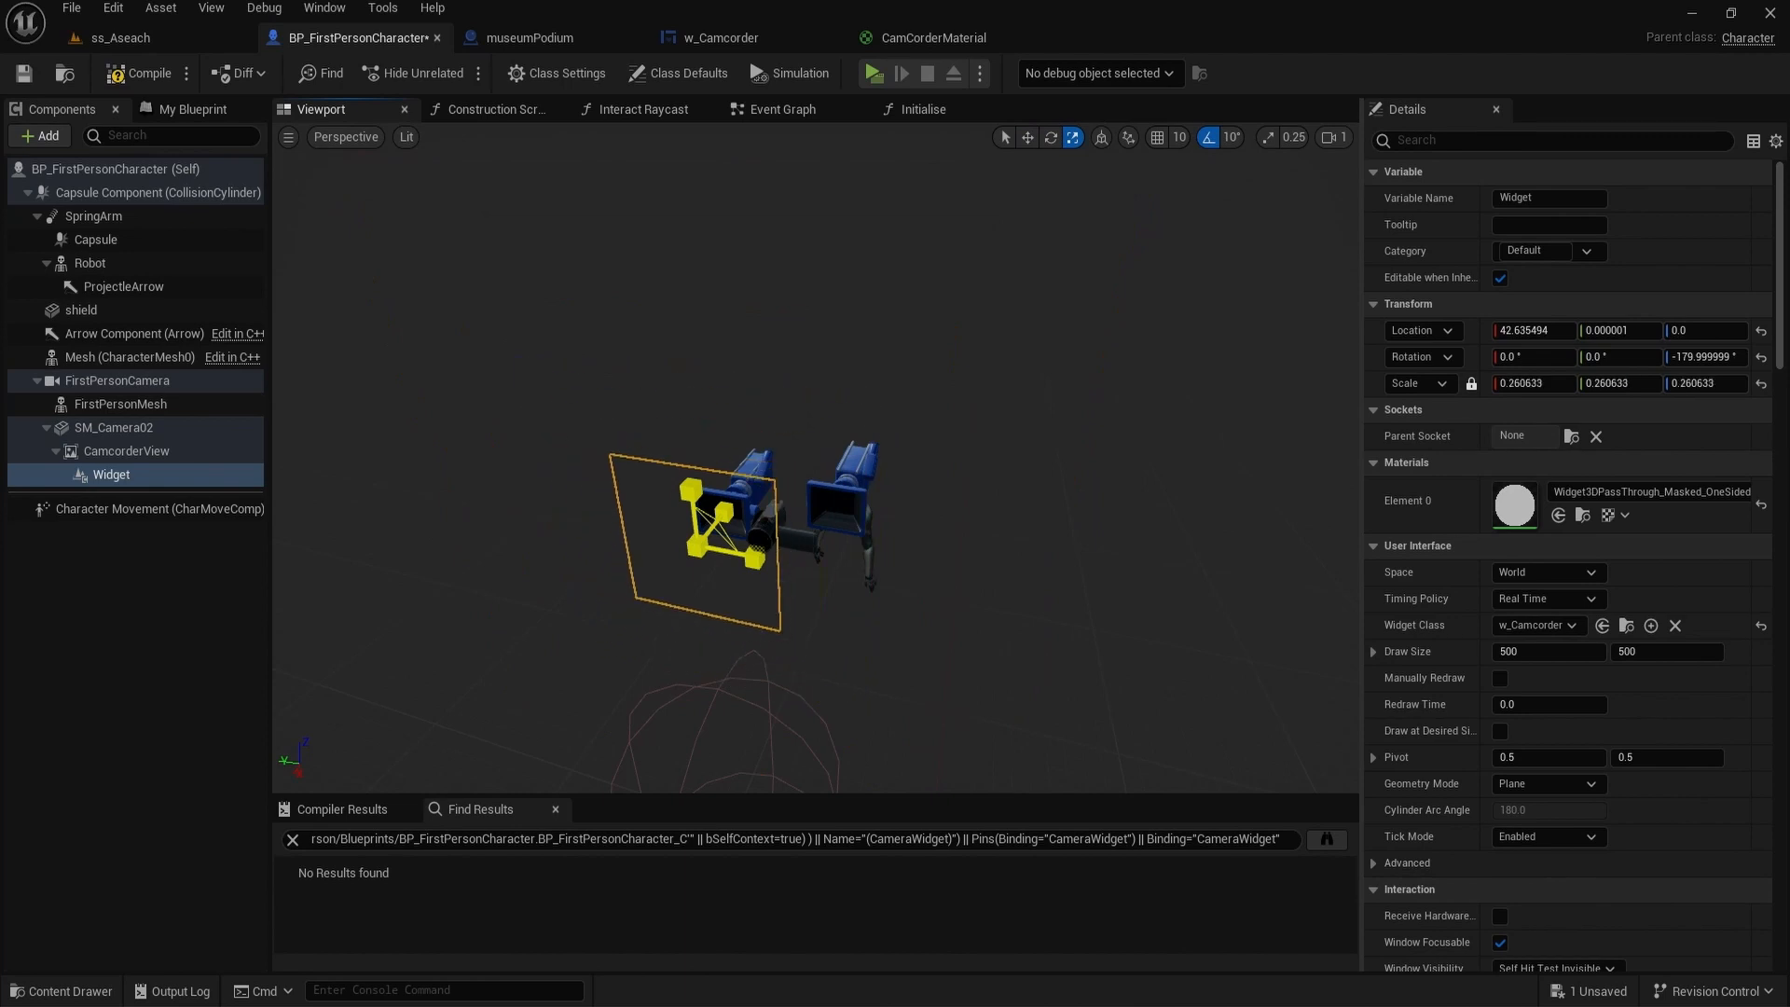
pyautogui.moveTo(837, 523)
pyautogui.mouseDown(button='right')
pyautogui.moveTo(746, 522)
pyautogui.moveTo(909, 524)
pyautogui.moveTo(801, 524)
pyautogui.mouseUp(button='right')
# Step: Move the HUD widget towards the camcorder's flip-out screen, to about X 31.6, Y -64.4
pyautogui.press('w')
pyautogui.moveTo(1170, 490); pyautogui.dragTo(1273, 499, button='right')
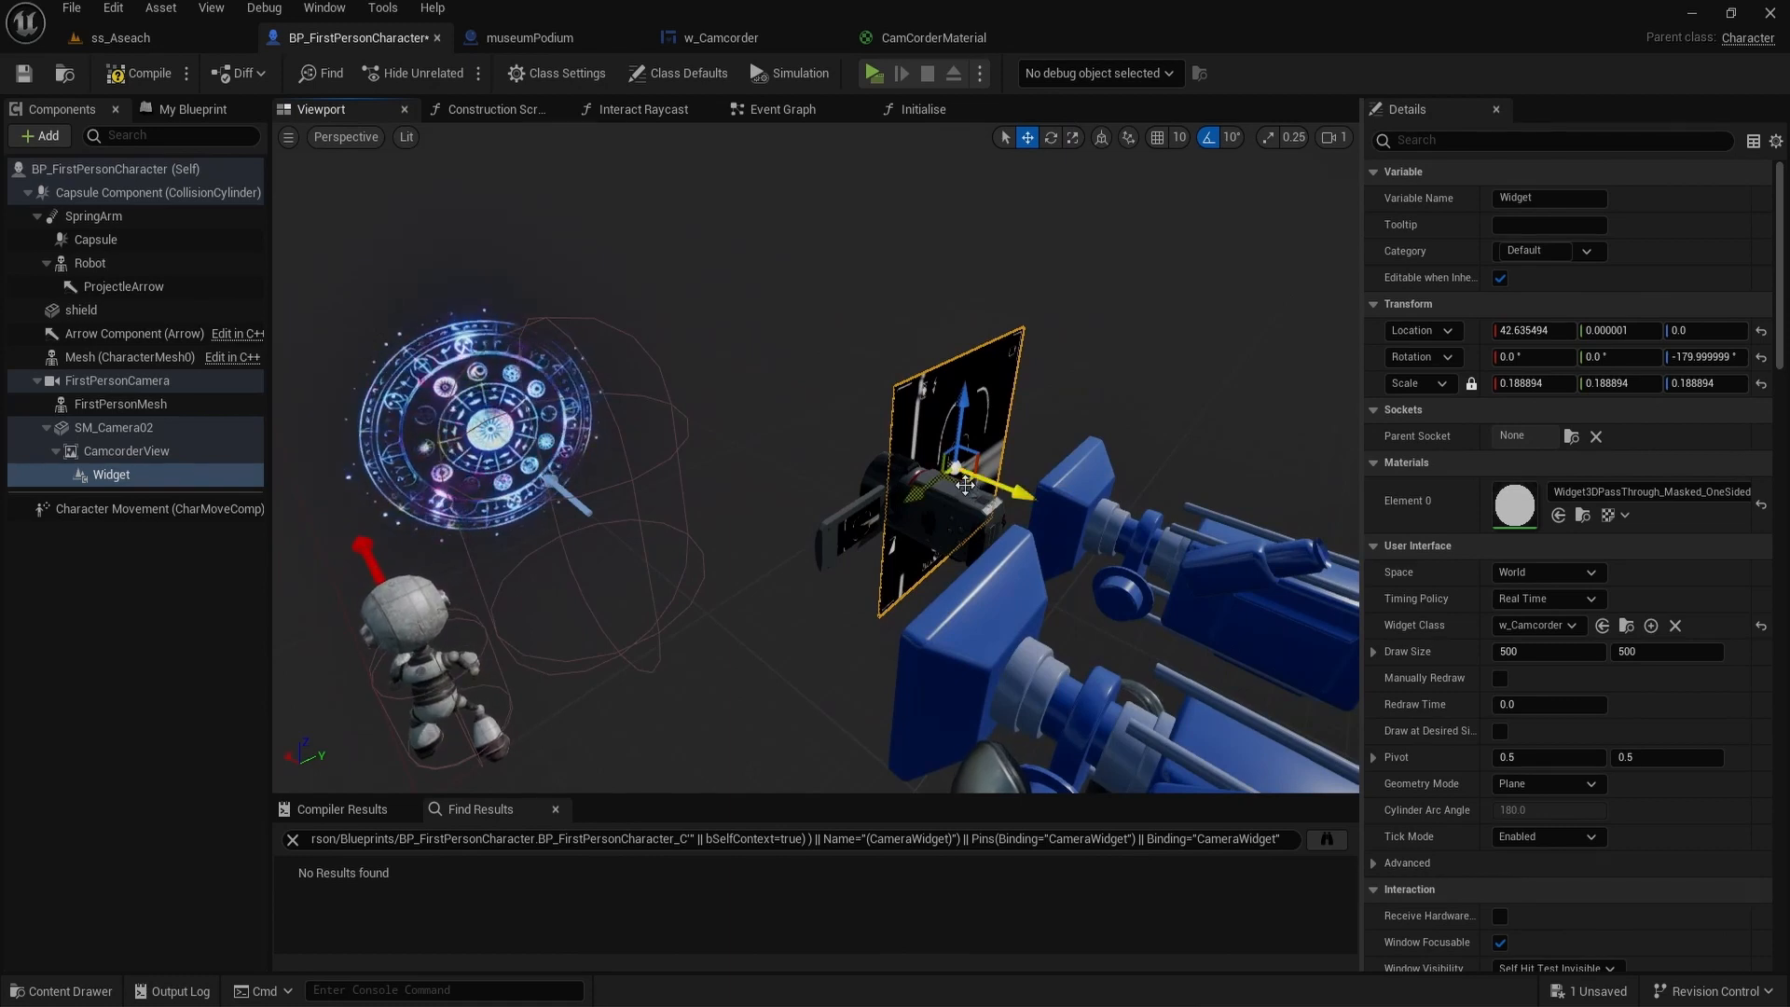
pyautogui.moveTo(962, 488); pyautogui.dragTo(933, 547)
pyautogui.scroll(2, 952, 526)
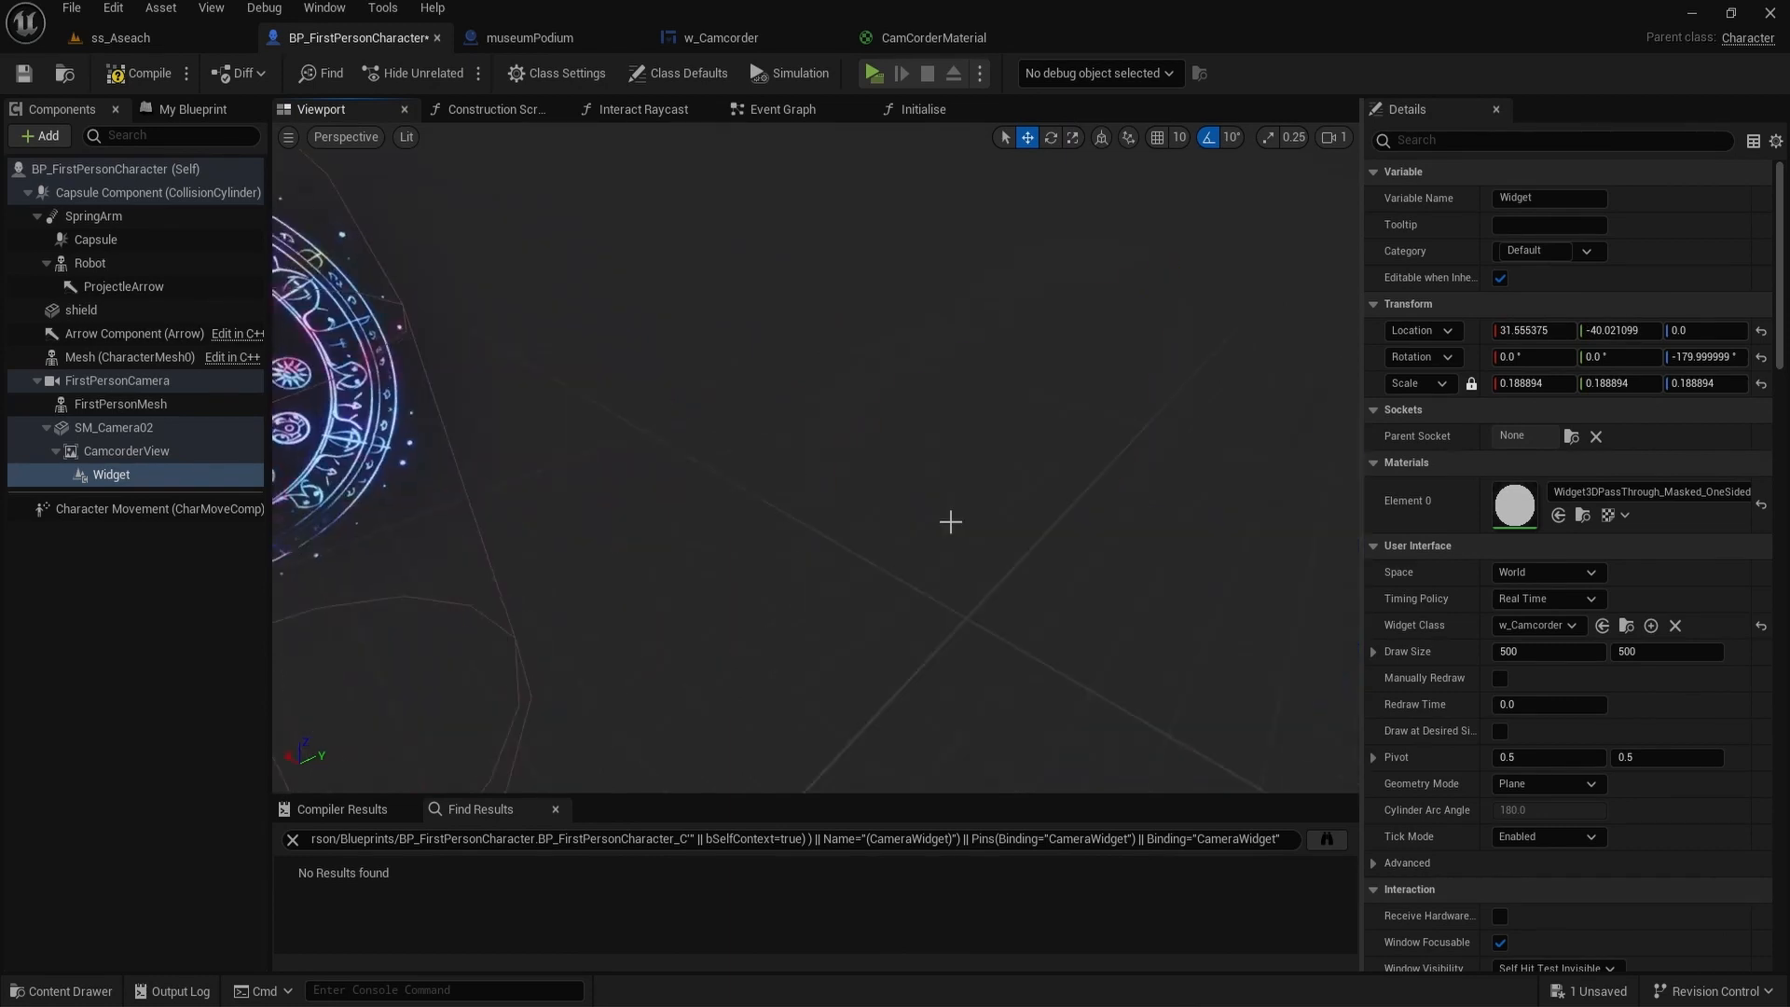
pyautogui.scroll(-2, 953, 525)
pyautogui.moveTo(953, 526)
pyautogui.mouseDown(button='right')
pyautogui.moveTo(923, 527)
pyautogui.moveTo(946, 531)
pyautogui.mouseUp(button='right')
pyautogui.moveTo(783, 546); pyautogui.dragTo(662, 621)
# Step: Shrink the HUD widget uniformly to about 0.043 and move it to about Y -75, Z 9.7 over the flip-out screen
pyautogui.moveTo(634, 565); pyautogui.dragTo(653, 560, button='right')
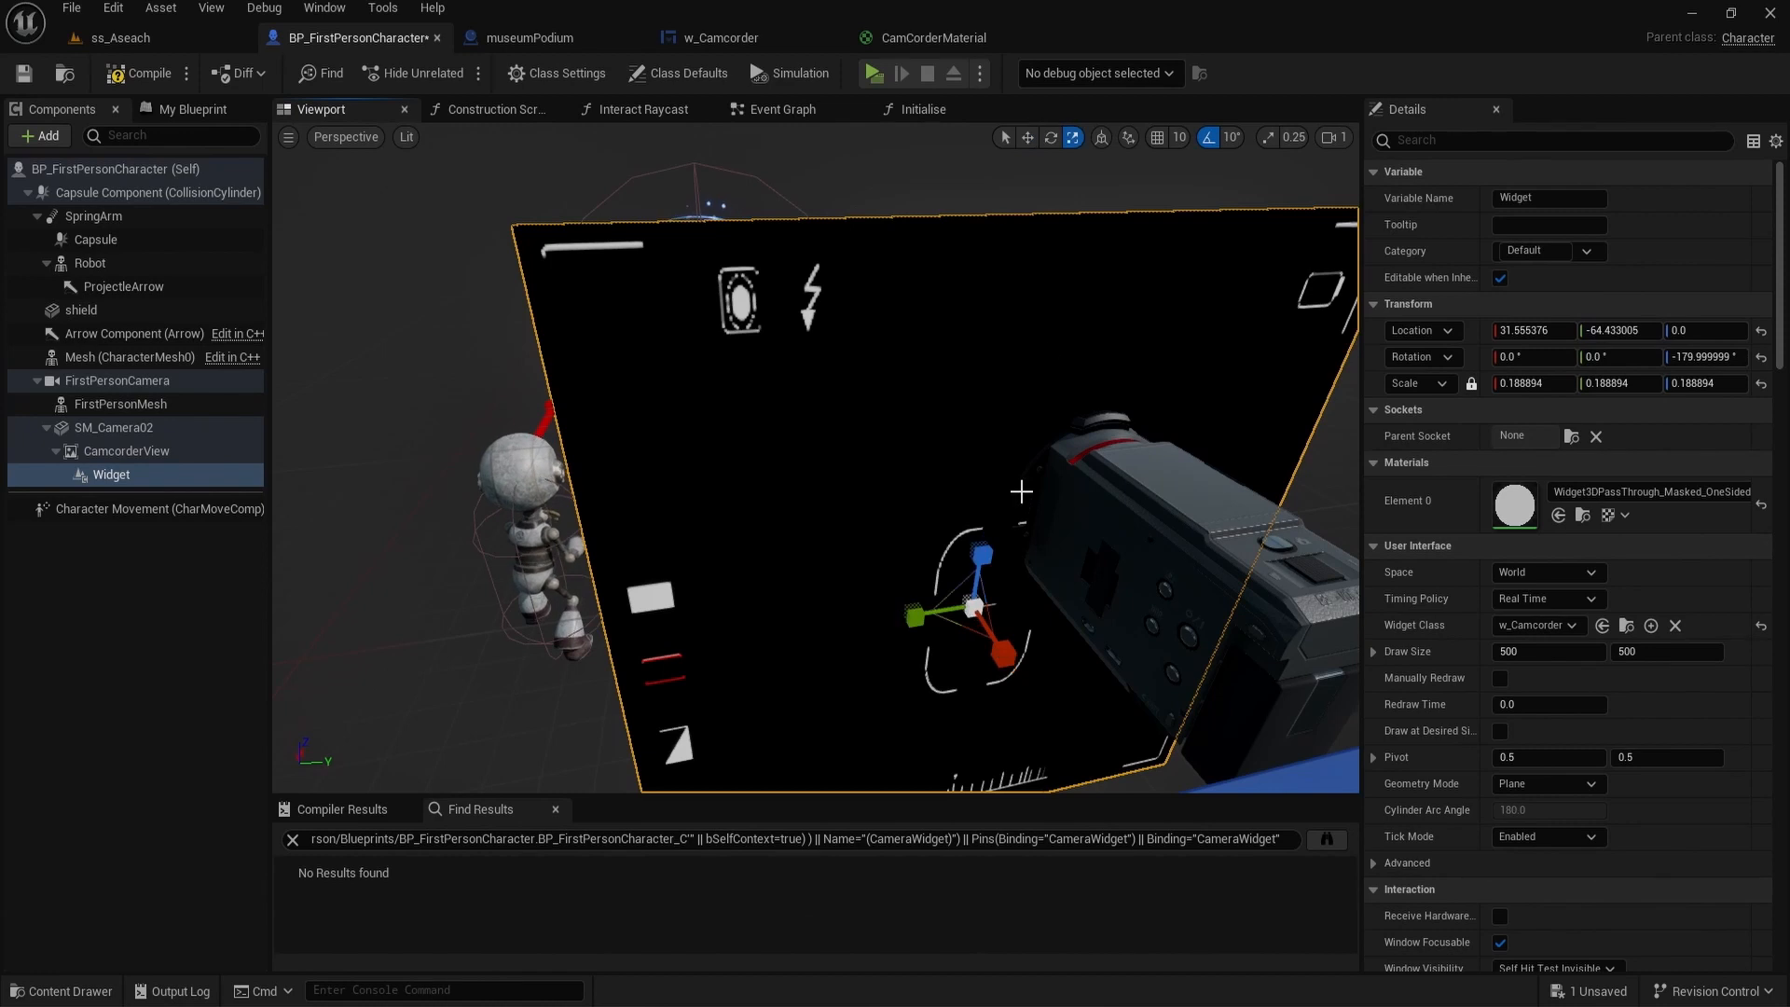
pyautogui.moveTo(974, 607); pyautogui.dragTo(914, 657)
pyautogui.moveTo(972, 606); pyautogui.dragTo(976, 499)
pyautogui.press('e')
pyautogui.press('w')
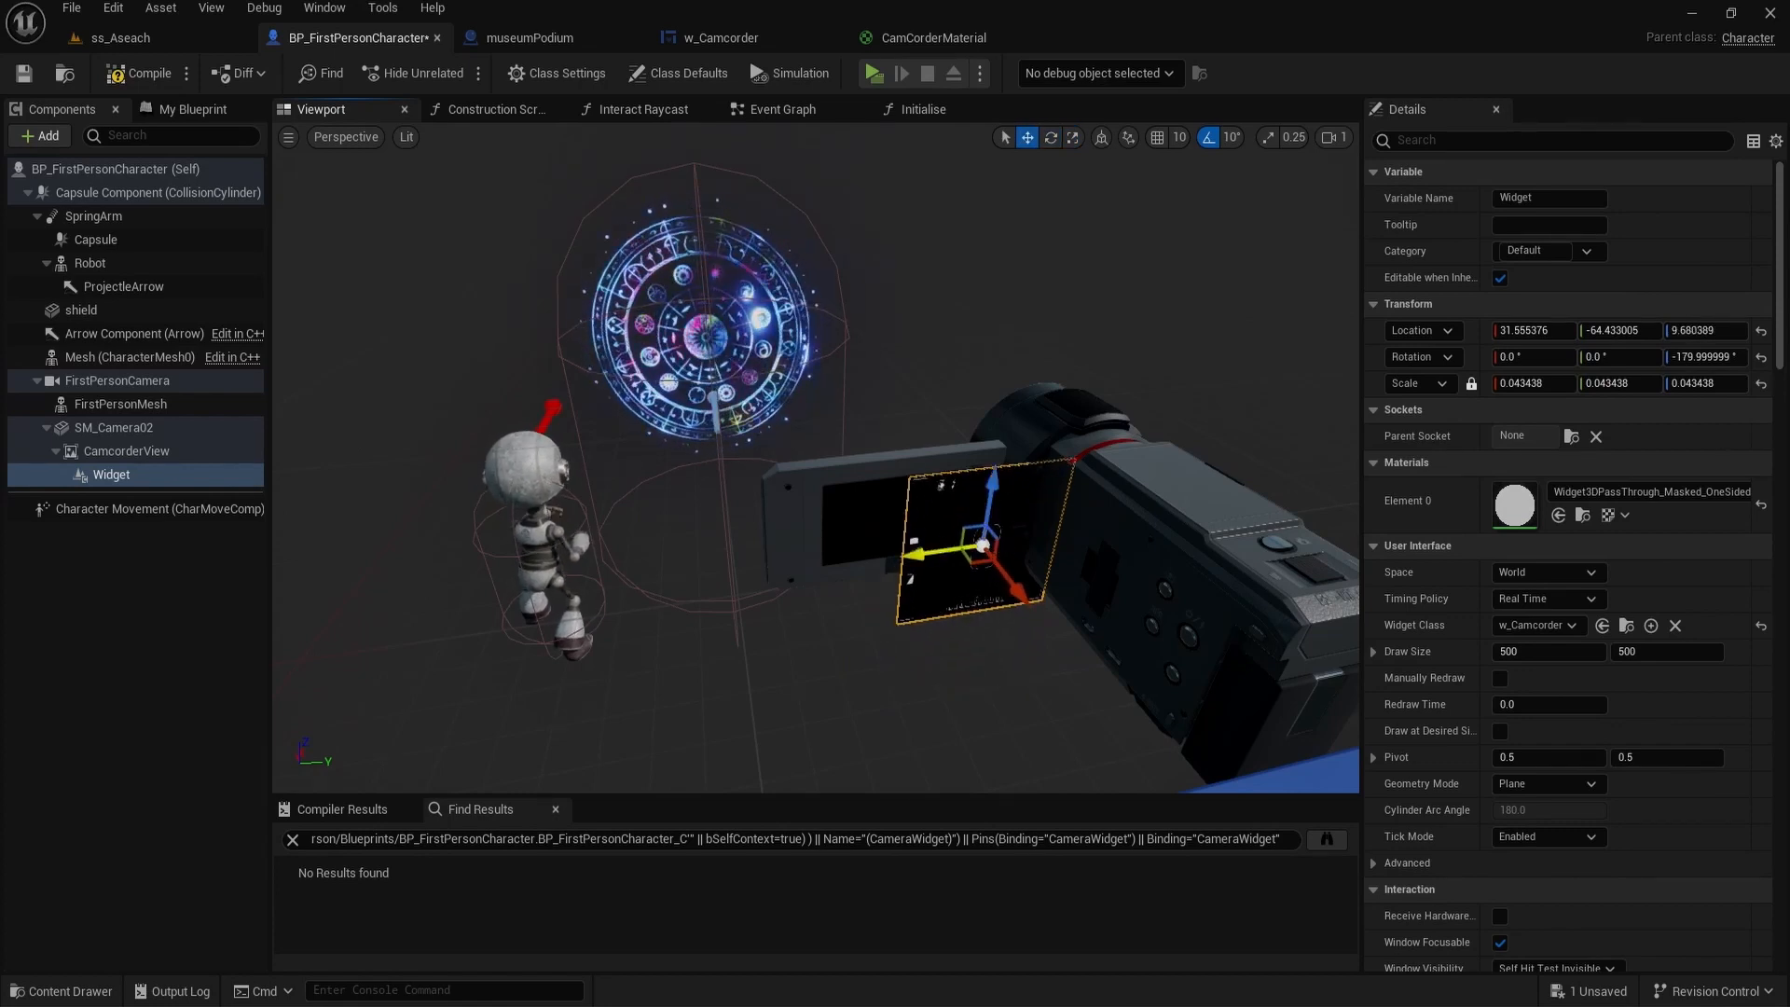
pyautogui.moveTo(925, 557); pyautogui.dragTo(852, 564)
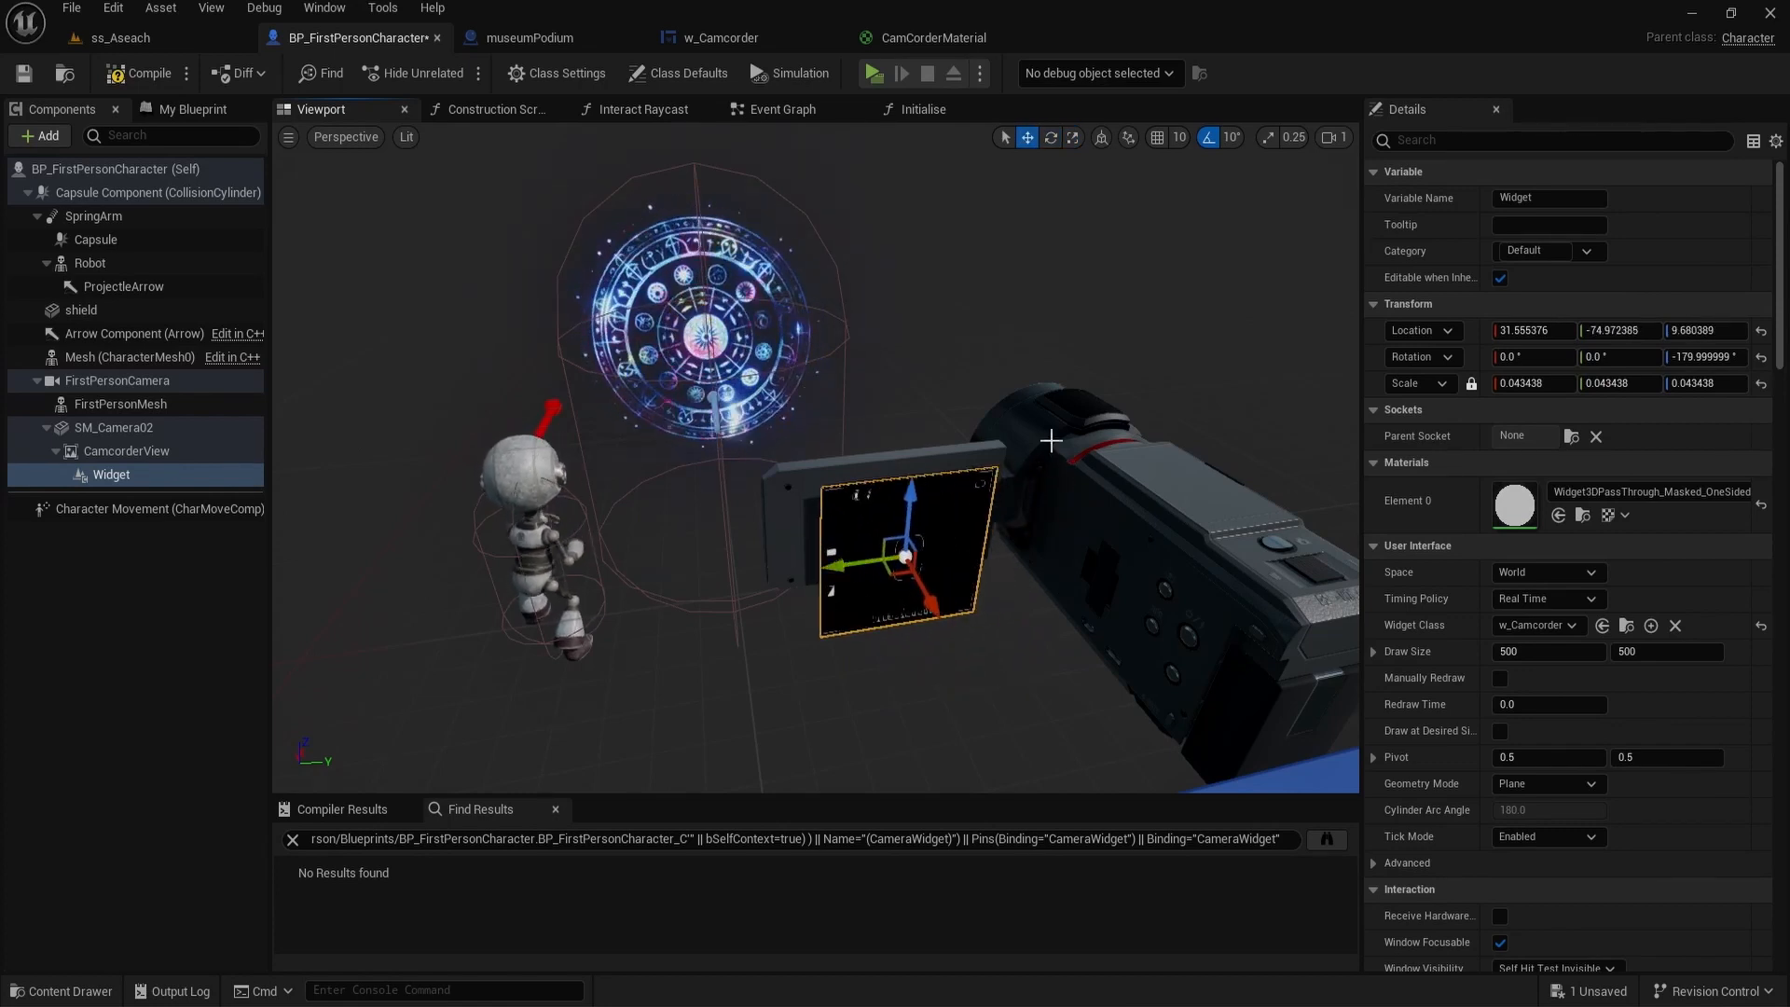
# Step: Scale only the HUD widget's height, to about -0.025, to match the proportions of the flip-out screen
pyautogui.press('r')
pyautogui.scroll(3, 969, 567)
pyautogui.scroll(-3, 970, 566)
pyautogui.moveTo(969, 567); pyautogui.dragTo(716, 628, button='right')
pyautogui.moveTo(762, 350); pyautogui.dragTo(761, 503)
# Step: Raise the HUD widget to about Z 14.8 and shift it to about X 32.4 against the flip-out screen's surface
pyautogui.press('w')
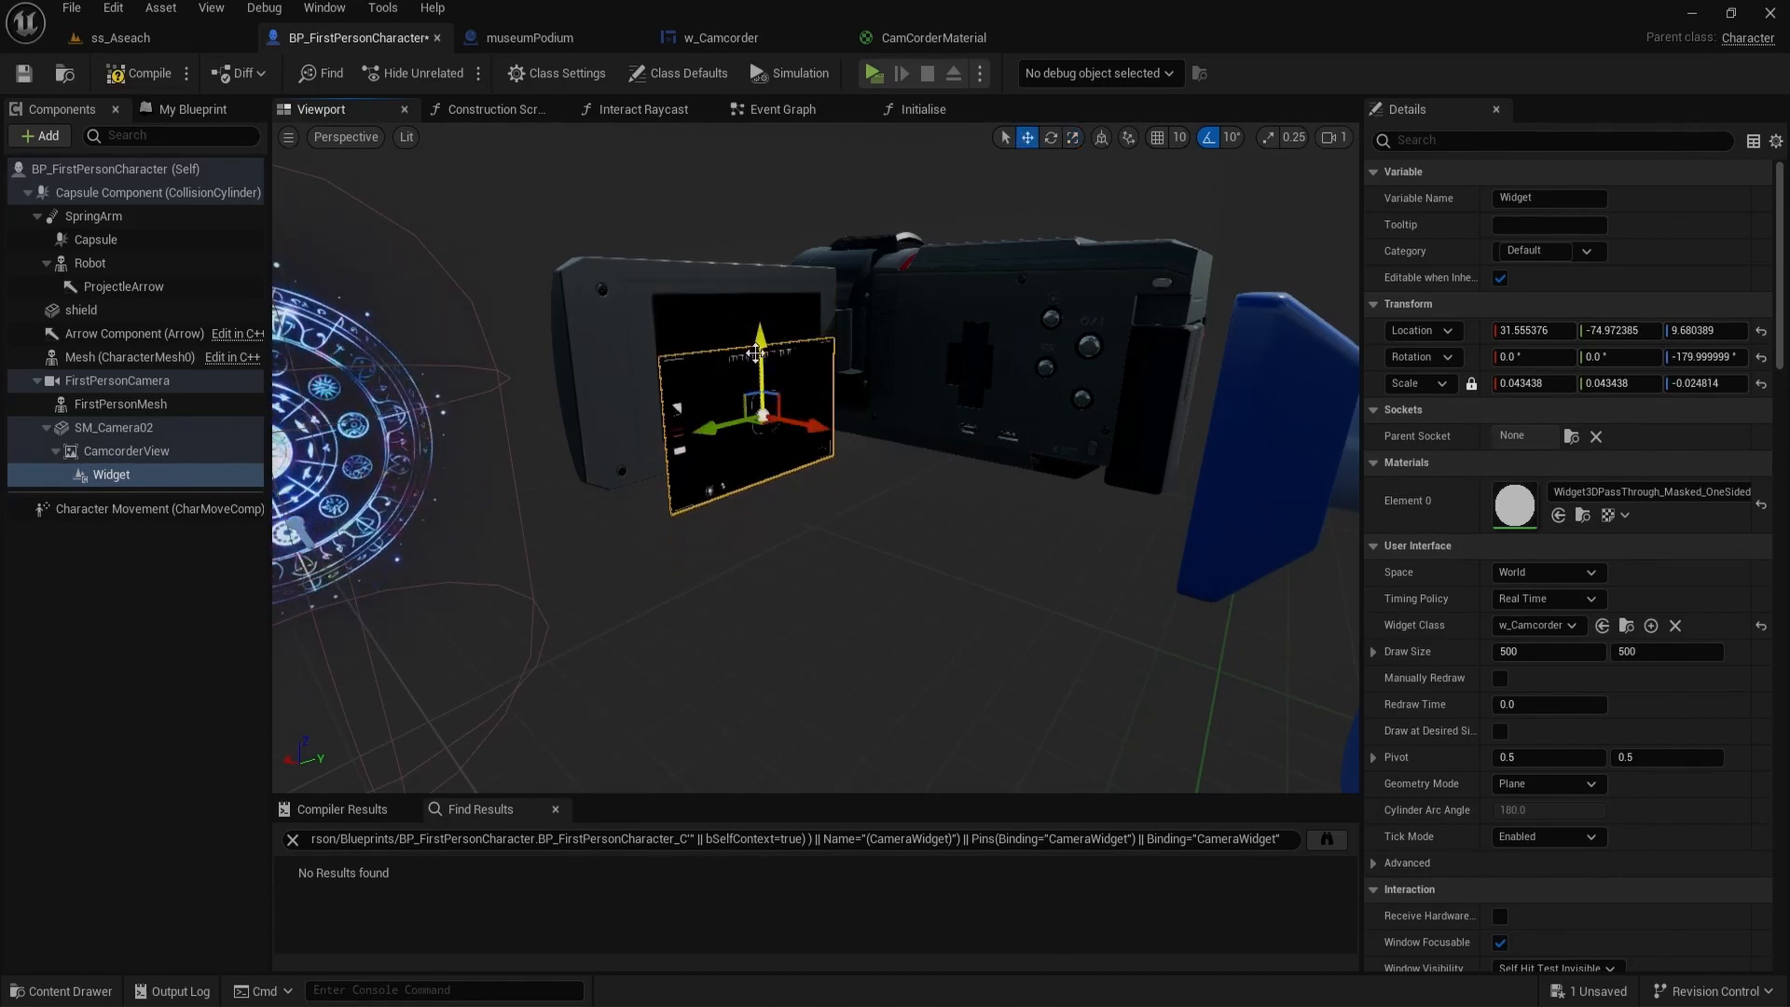
pyautogui.moveTo(763, 373); pyautogui.dragTo(763, 291)
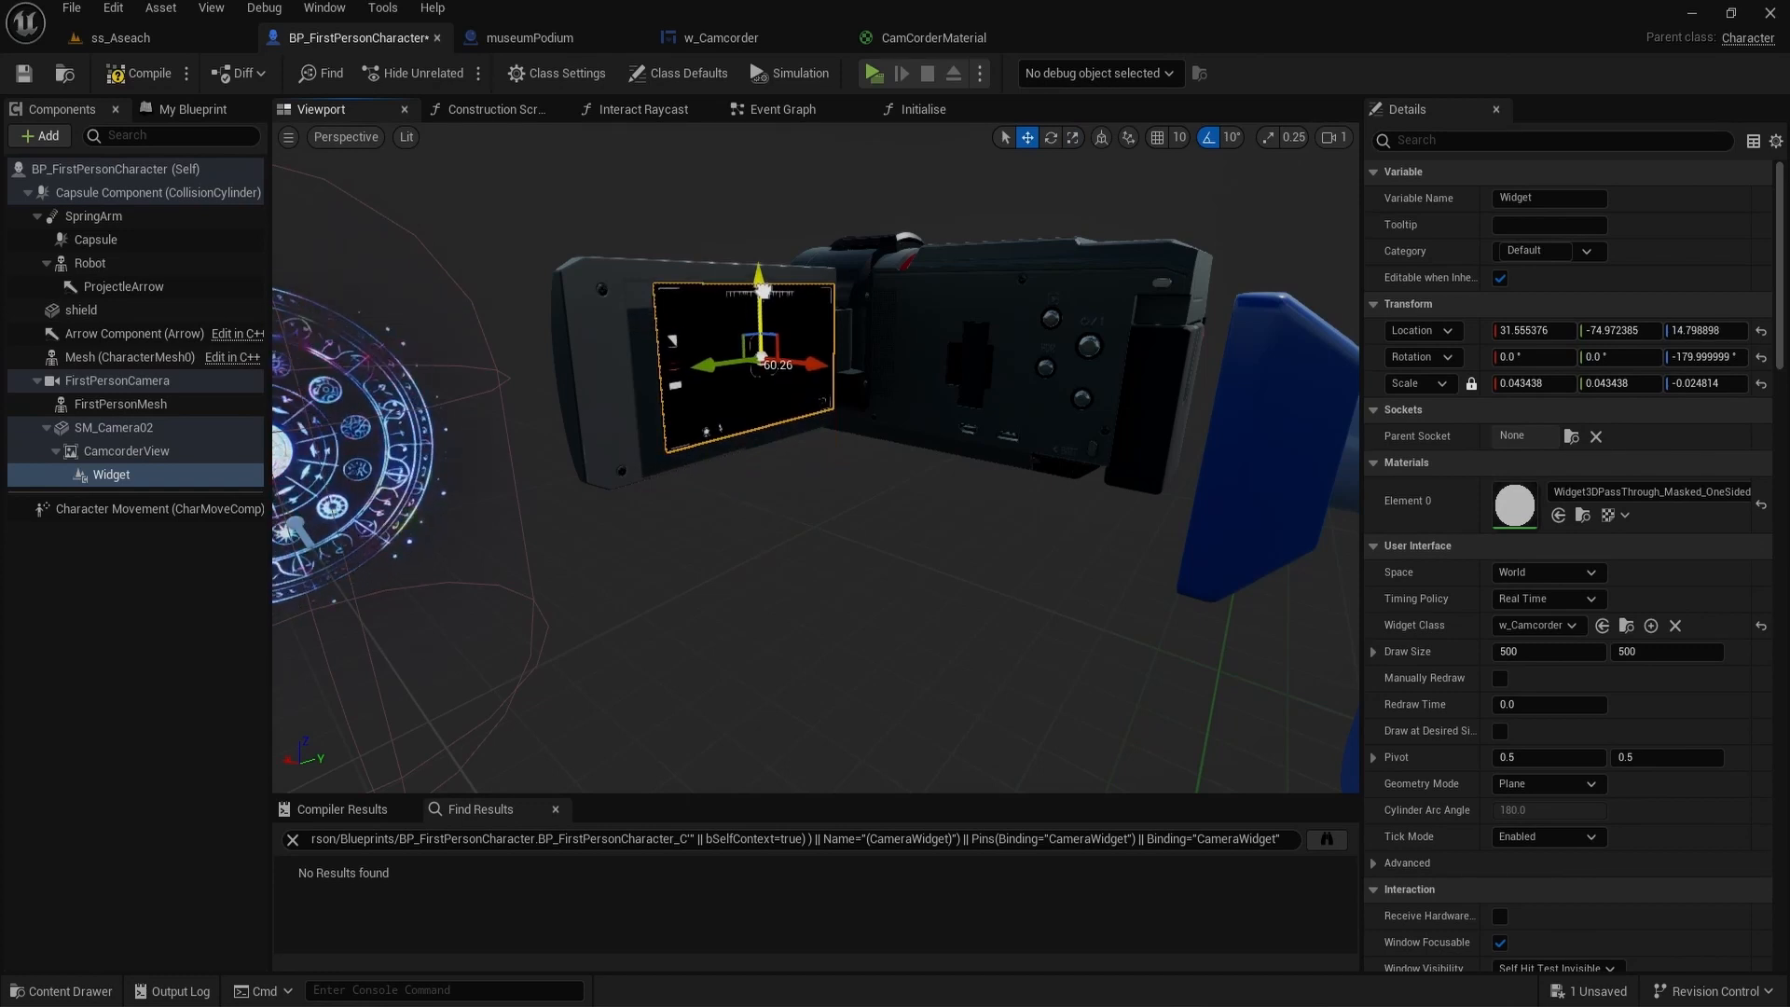
pyautogui.moveTo(761, 293); pyautogui.dragTo(805, 373, button='right')
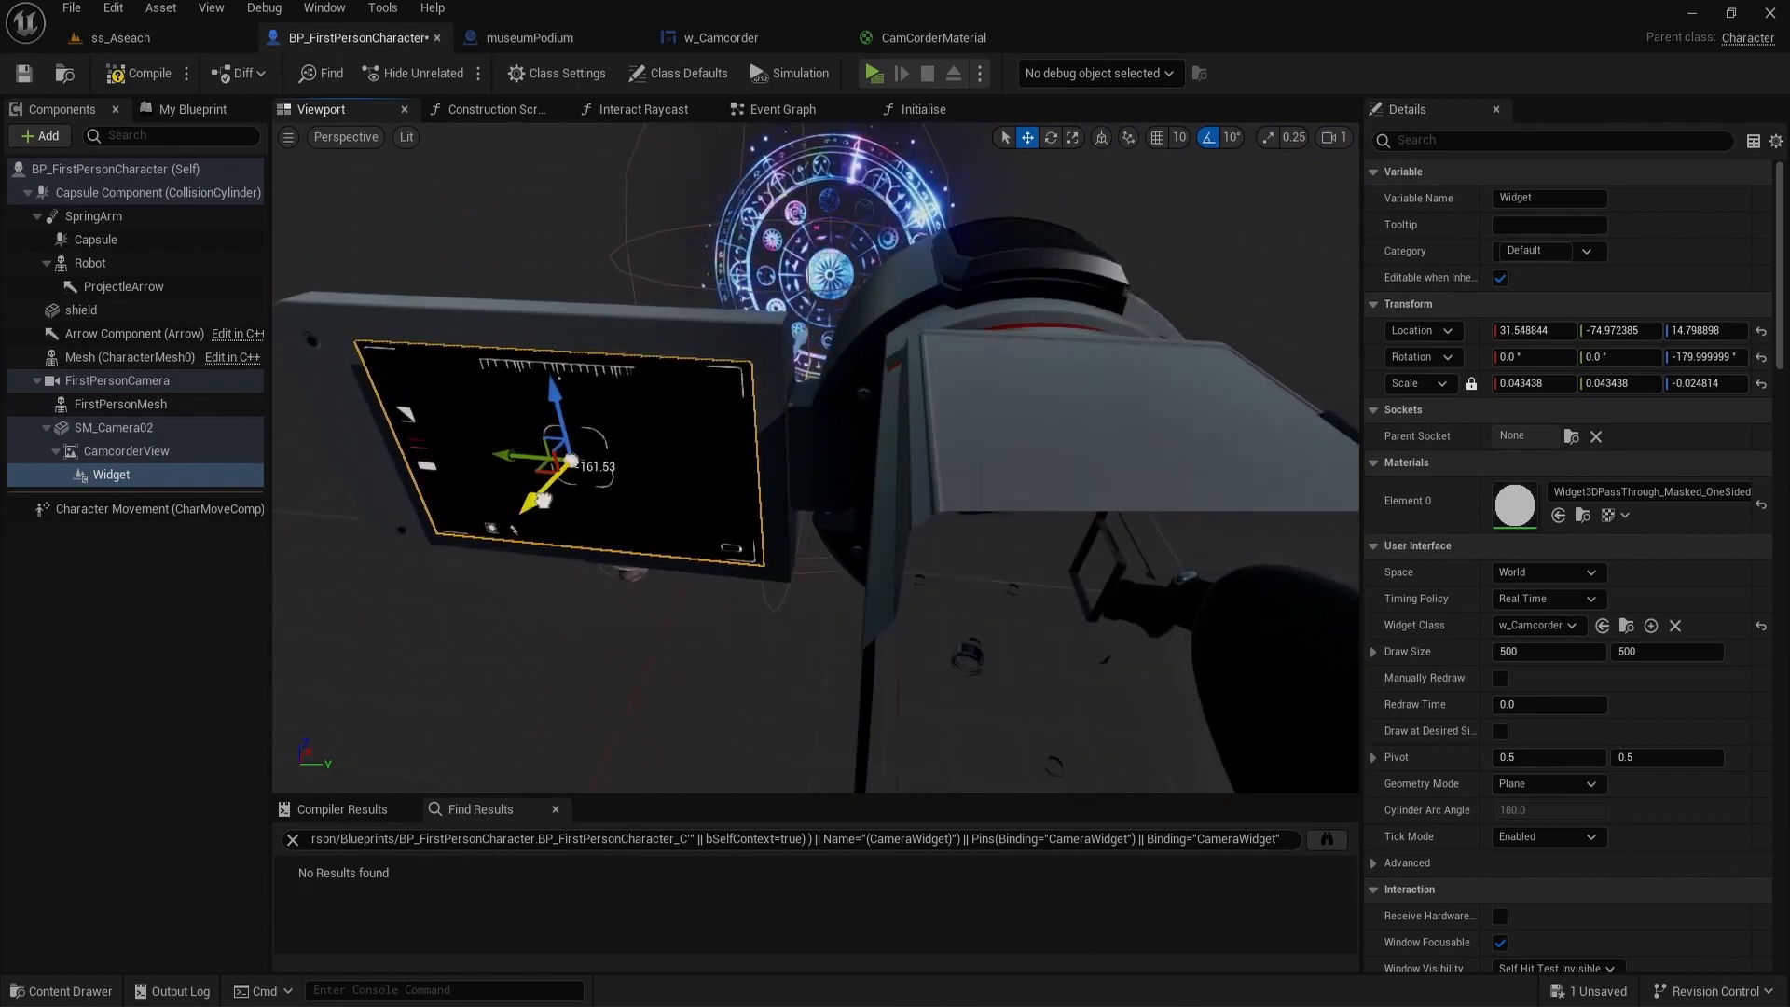
pyautogui.moveTo(559, 503); pyautogui.dragTo(568, 489)
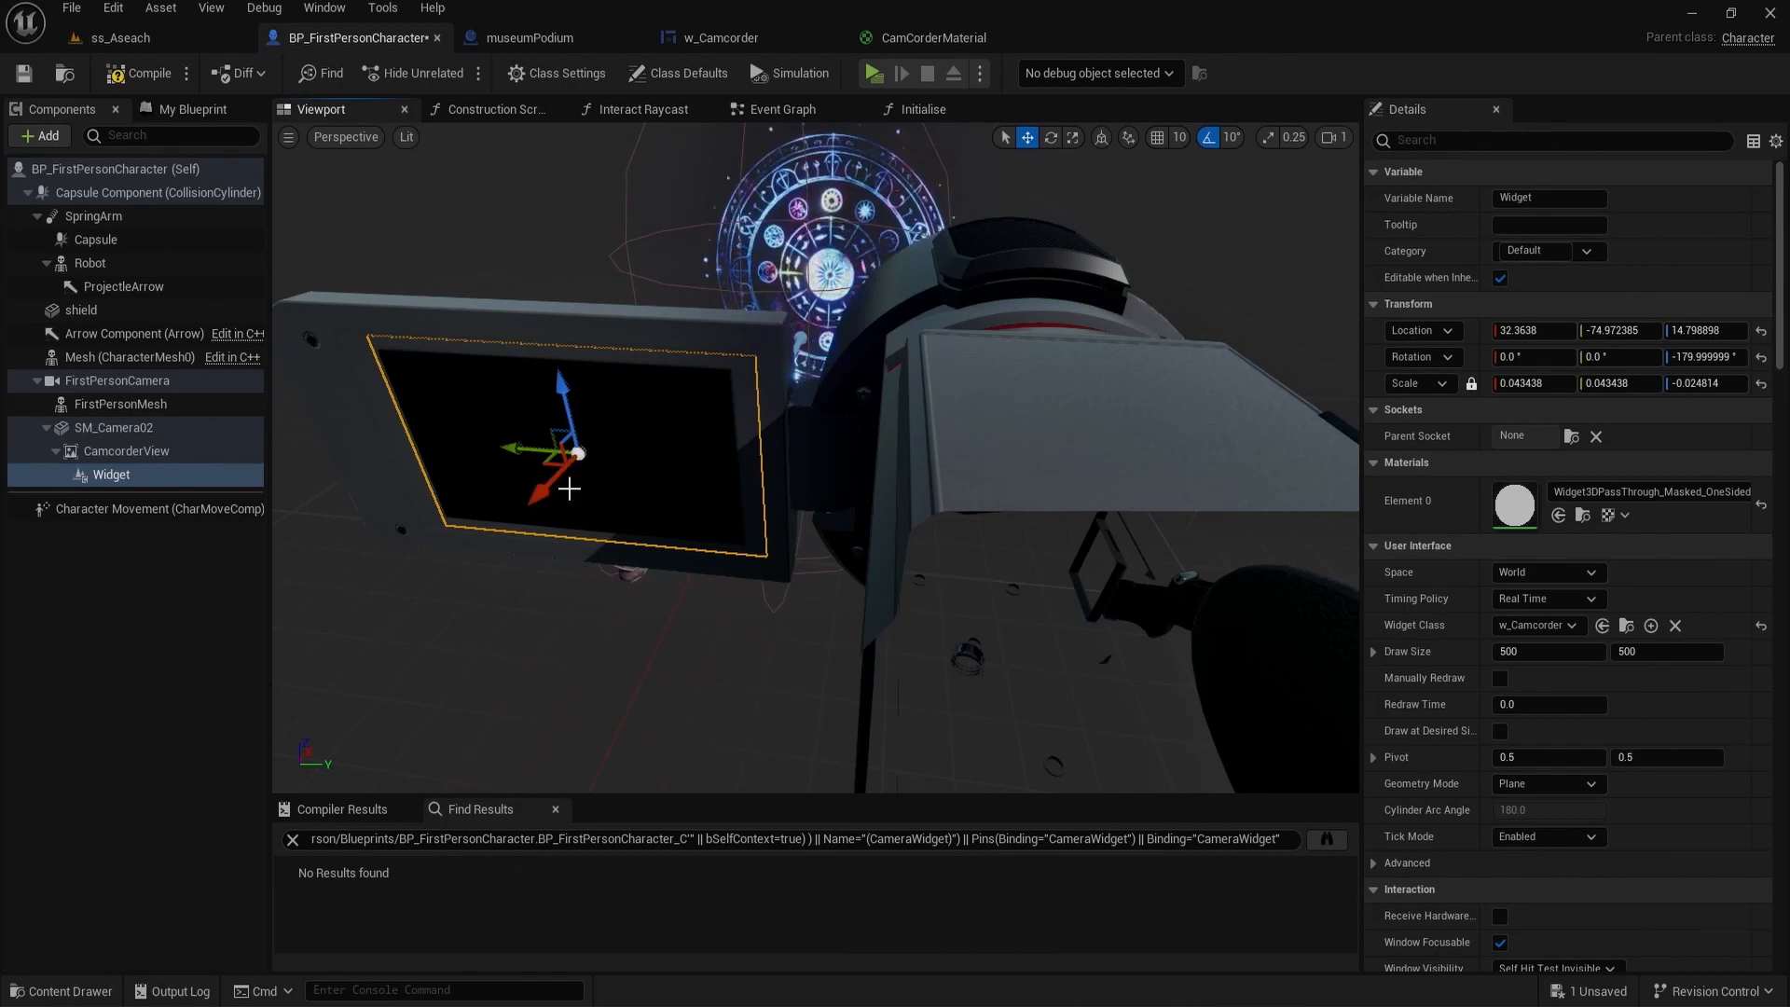
# Step: Scale only the HUD widget's height to about 0.03 over the flip-out screen
pyautogui.moveTo(580, 465); pyautogui.dragTo(596, 458, button='right')
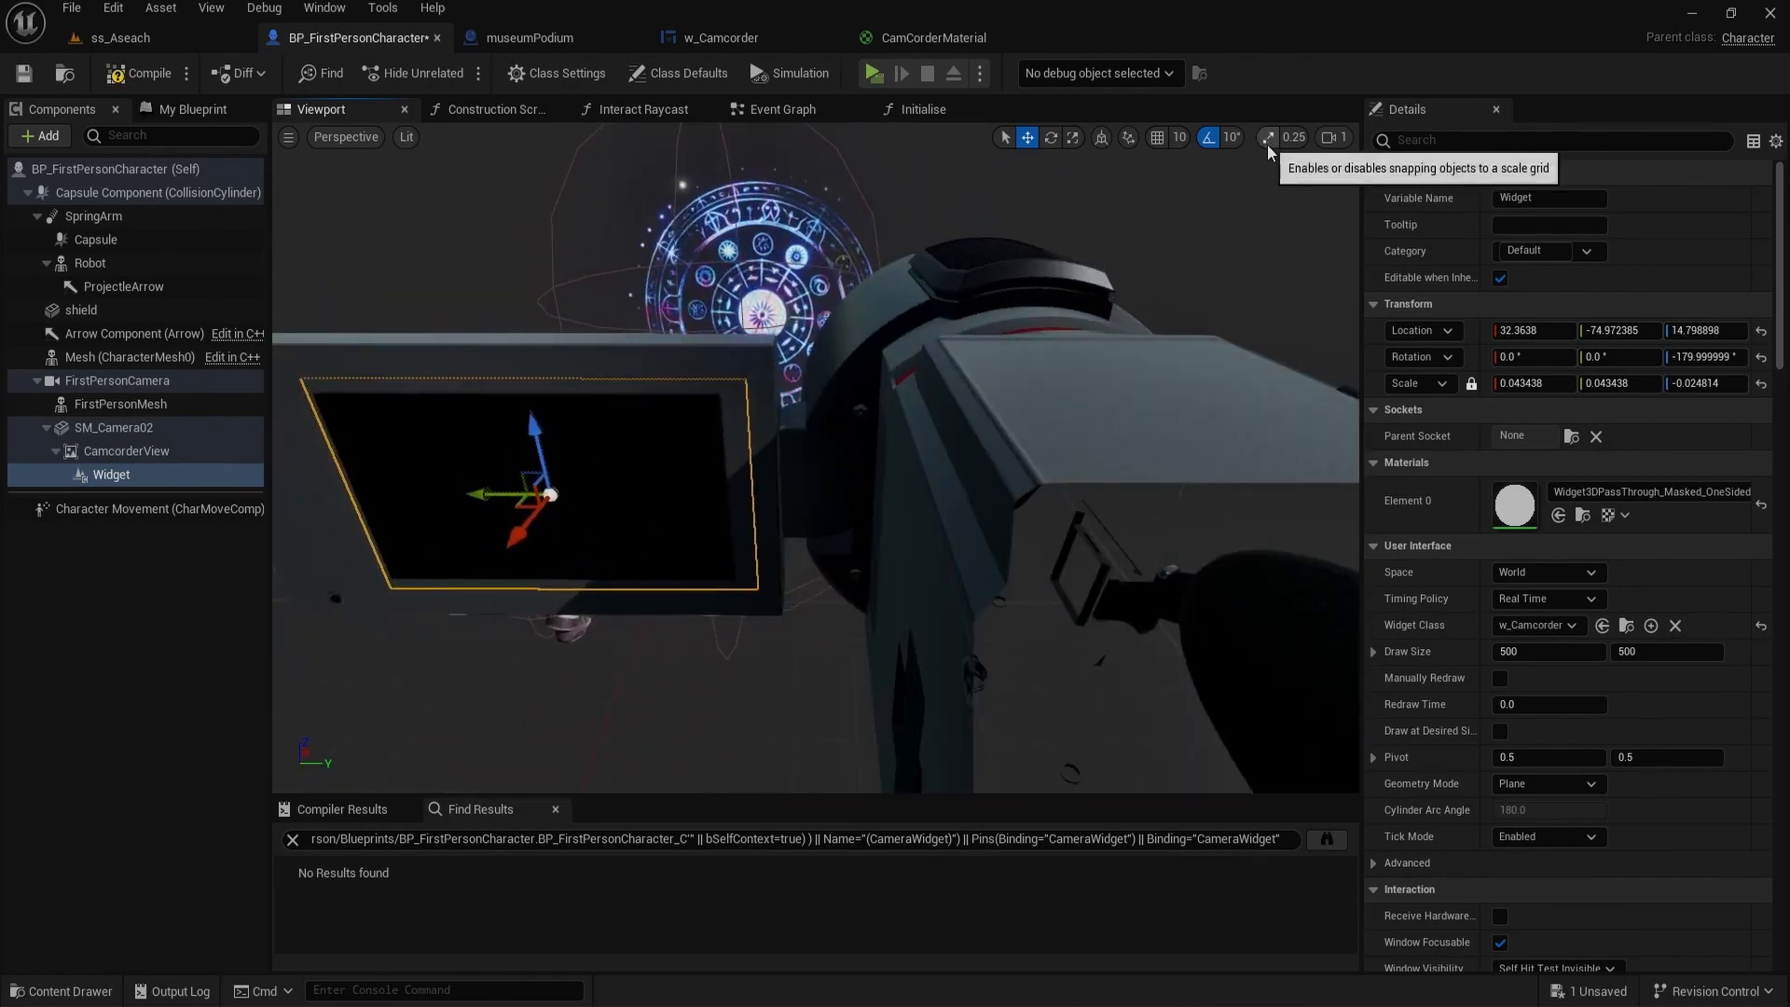
pyautogui.click(1073, 137)
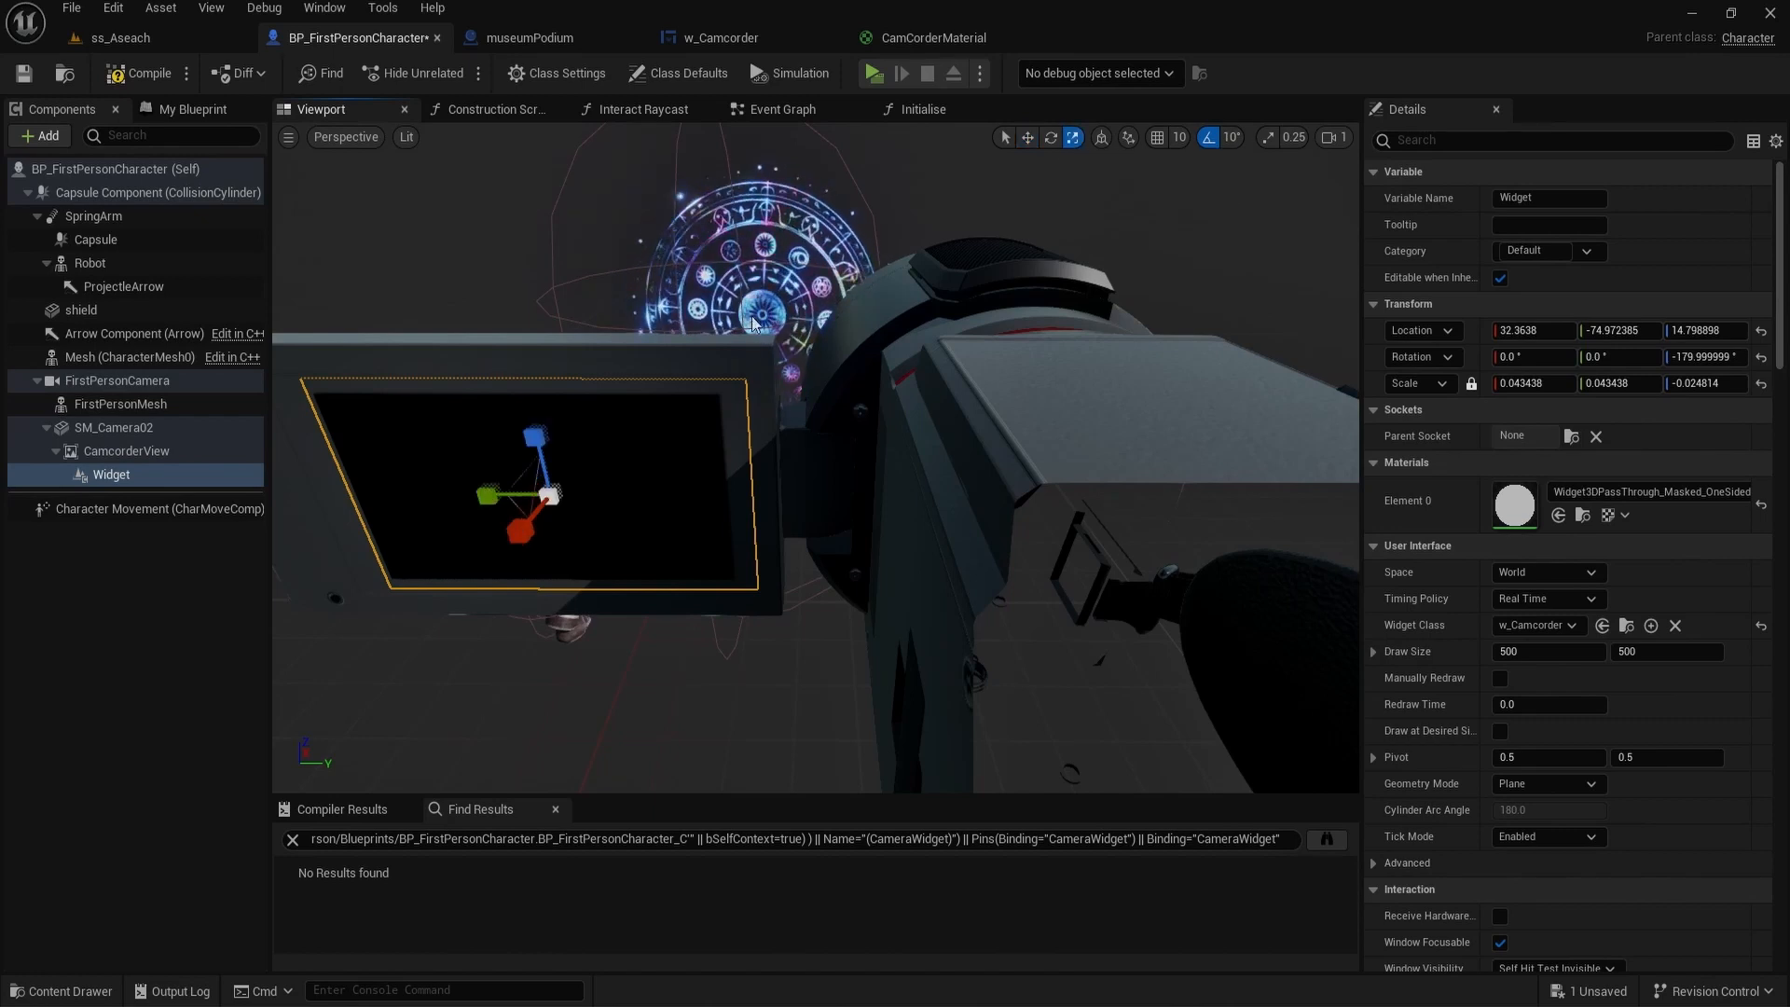
pyautogui.moveTo(544, 436); pyautogui.dragTo(546, 445)
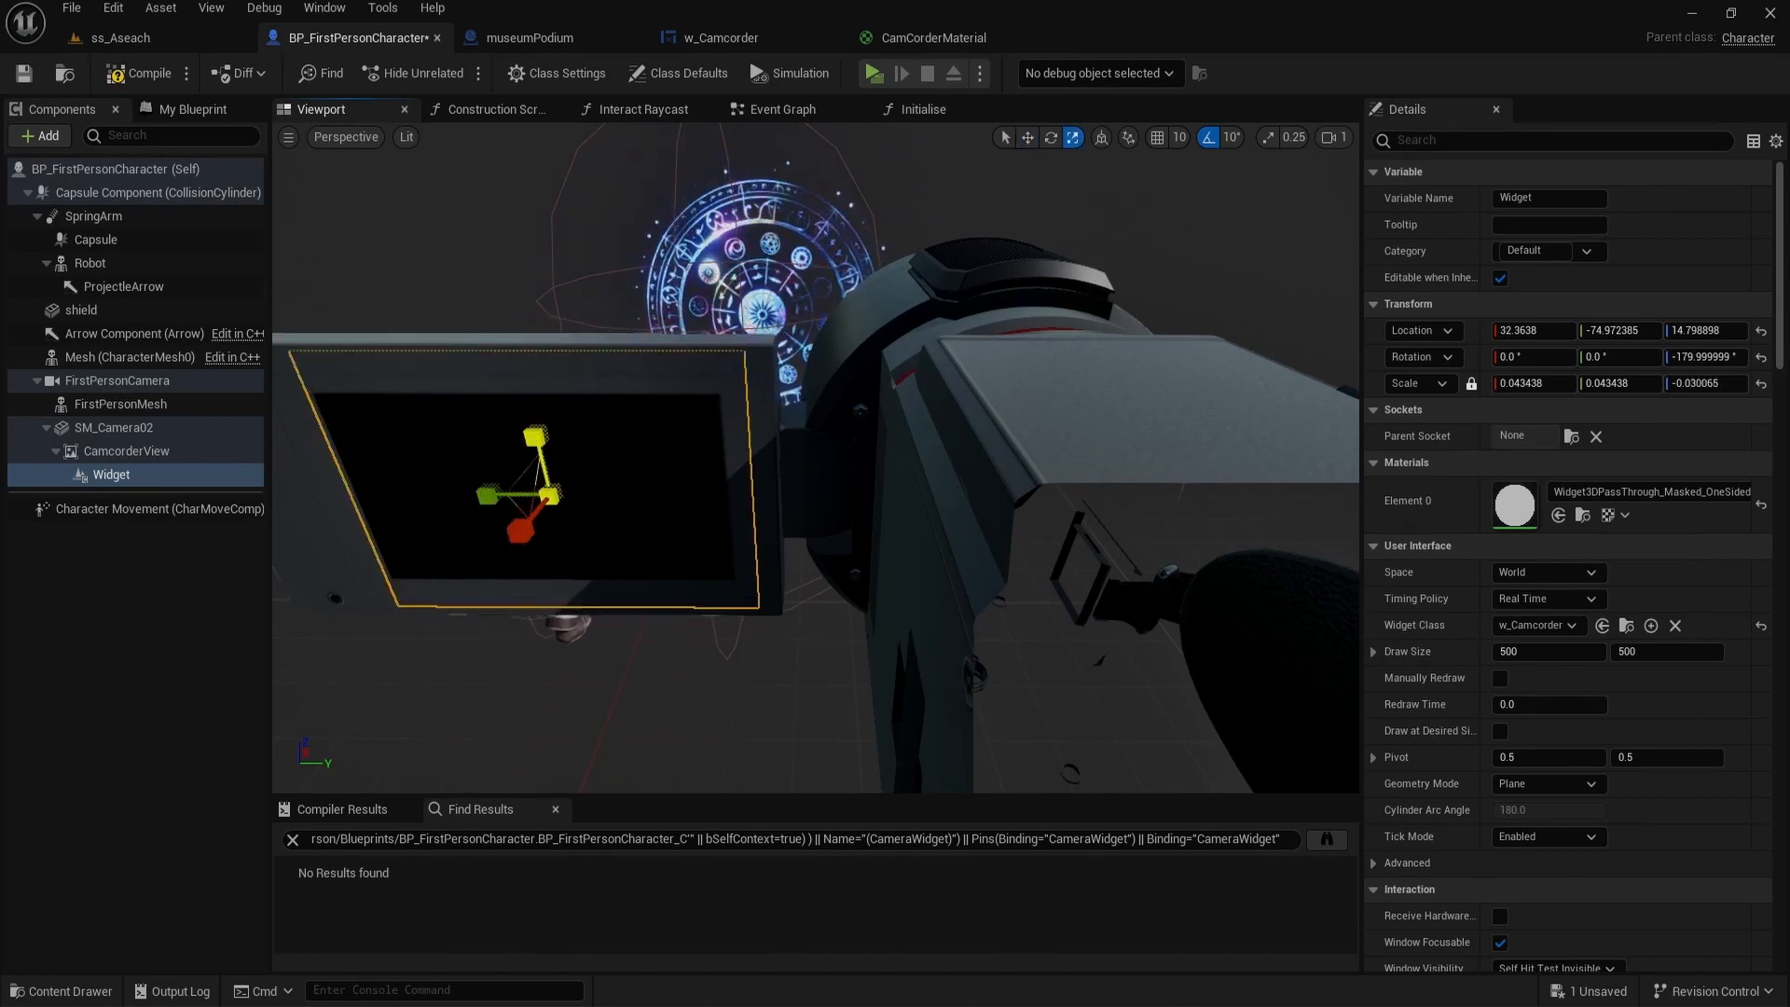
pyautogui.moveTo(534, 436); pyautogui.dragTo(534, 421)
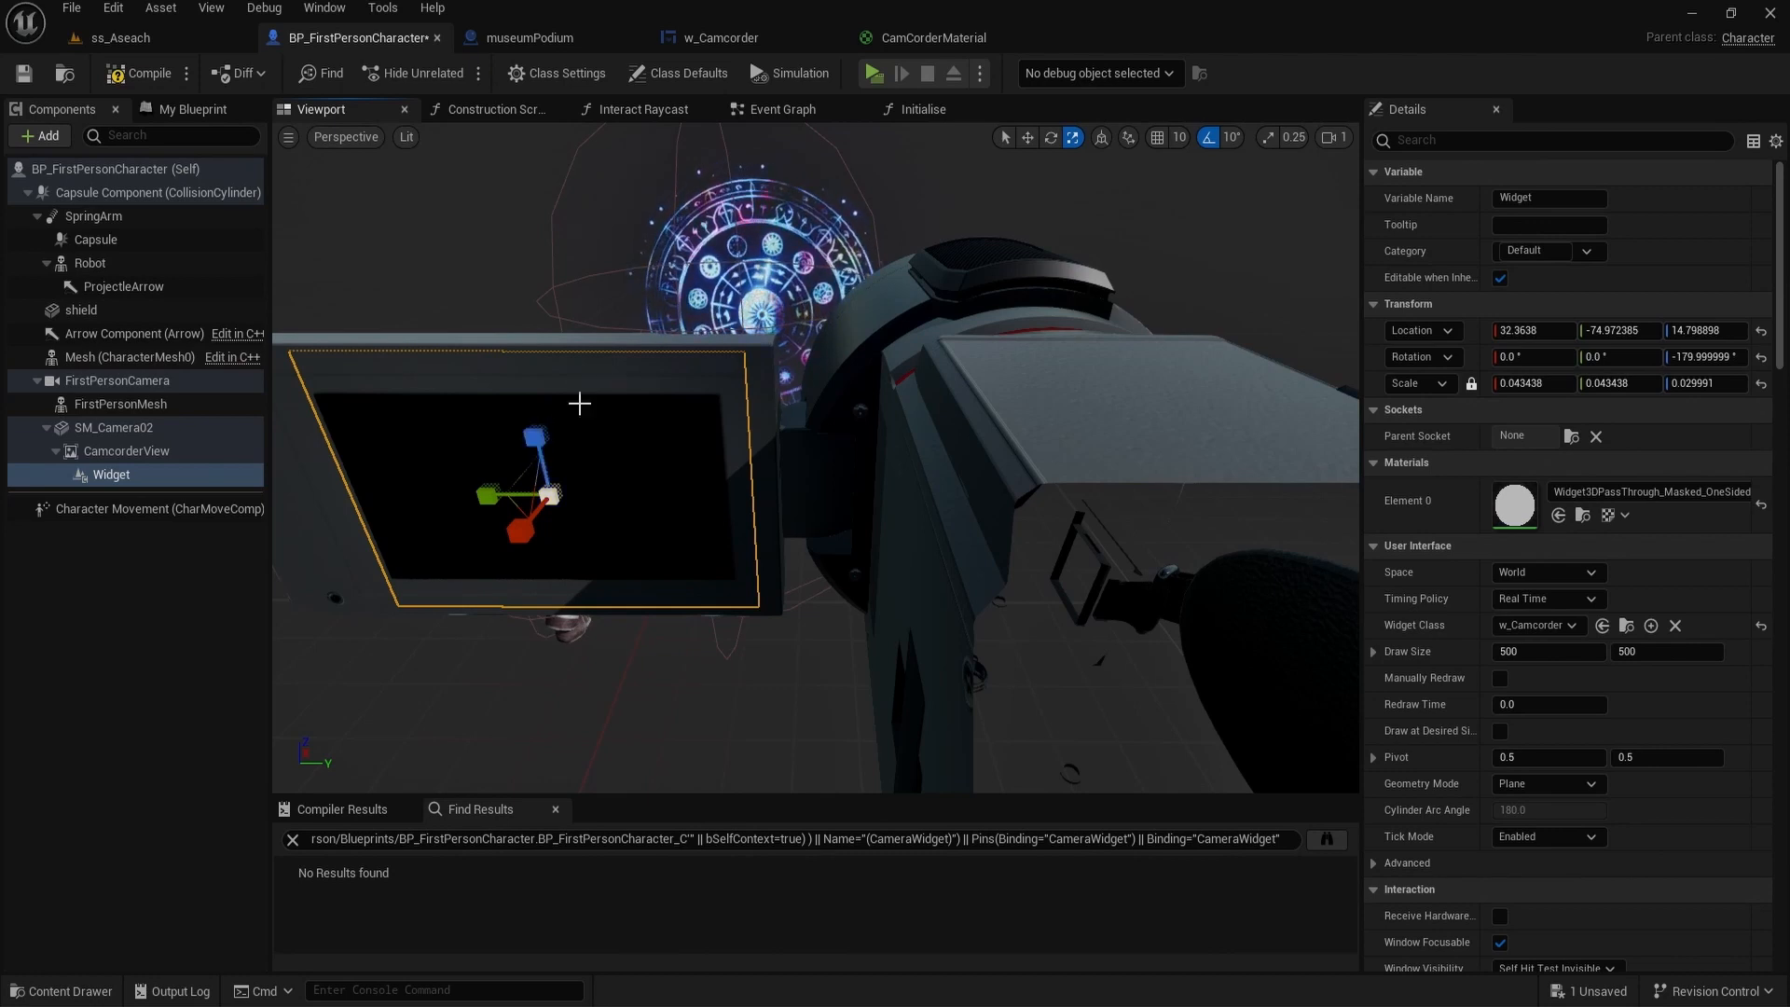
# Step: Set the scale snap increment to 0.0625 and scale the HUD widget's height to about 0.021 to fit the flip-out screen
pyautogui.click(1289, 145)
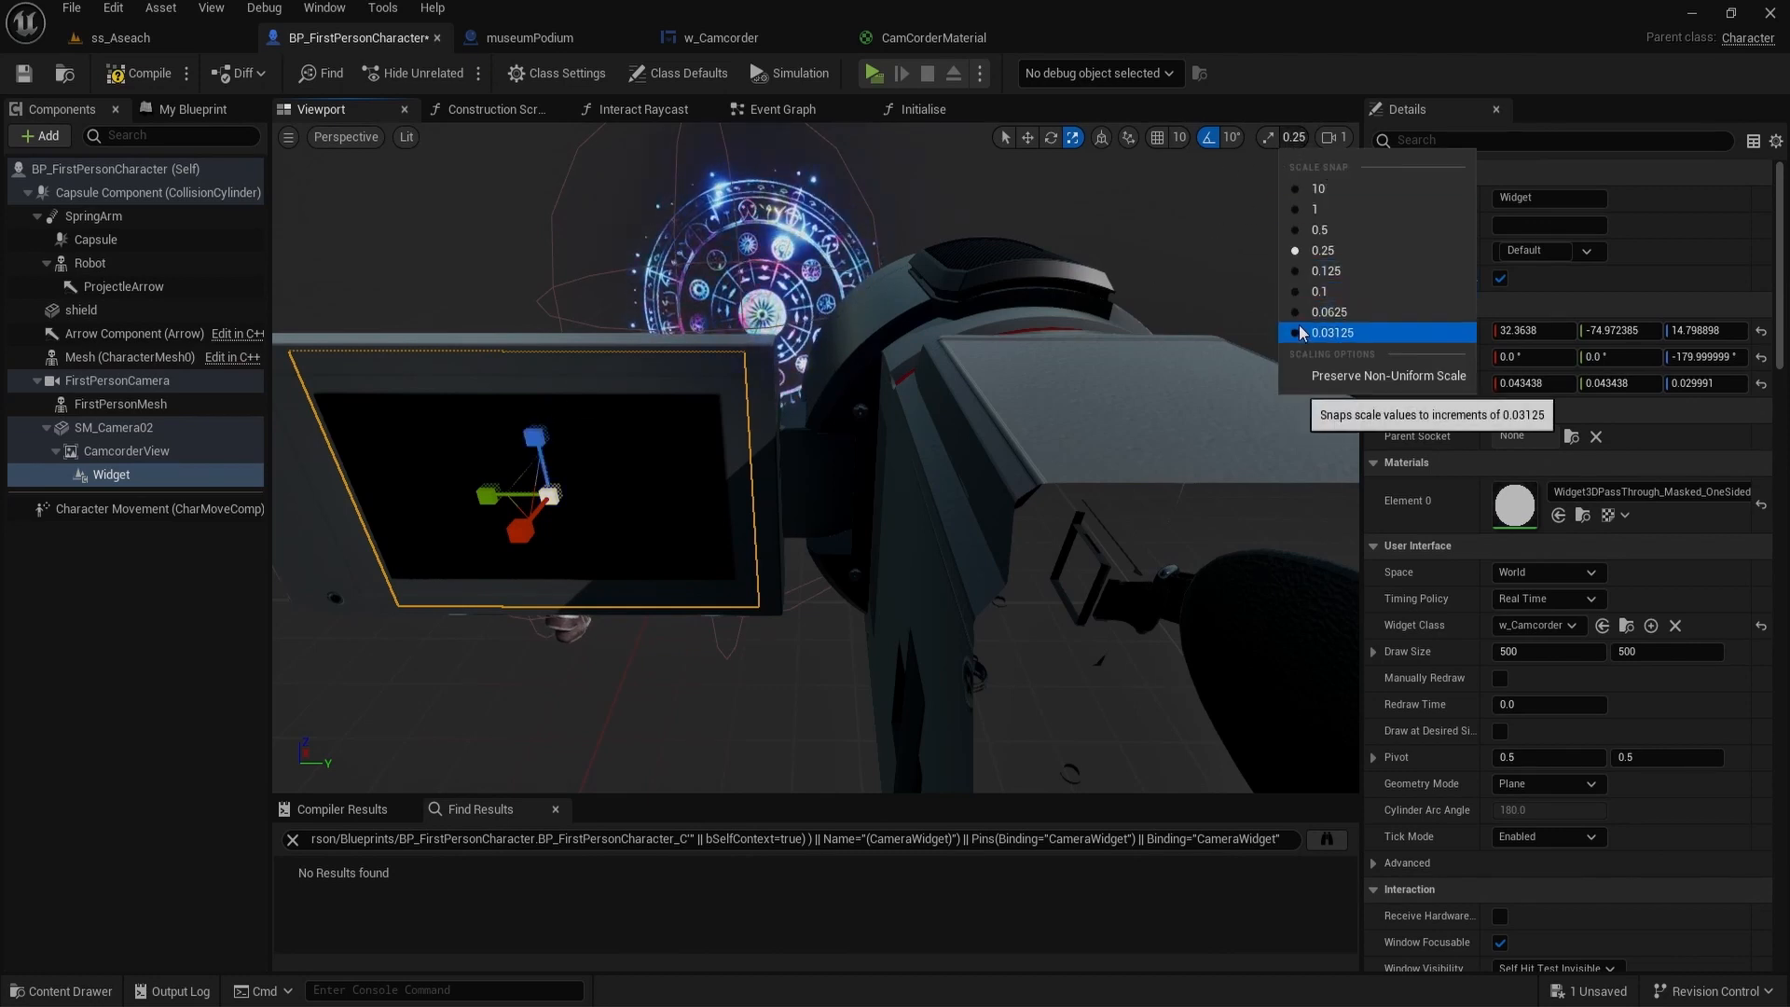
pyautogui.click(1315, 290)
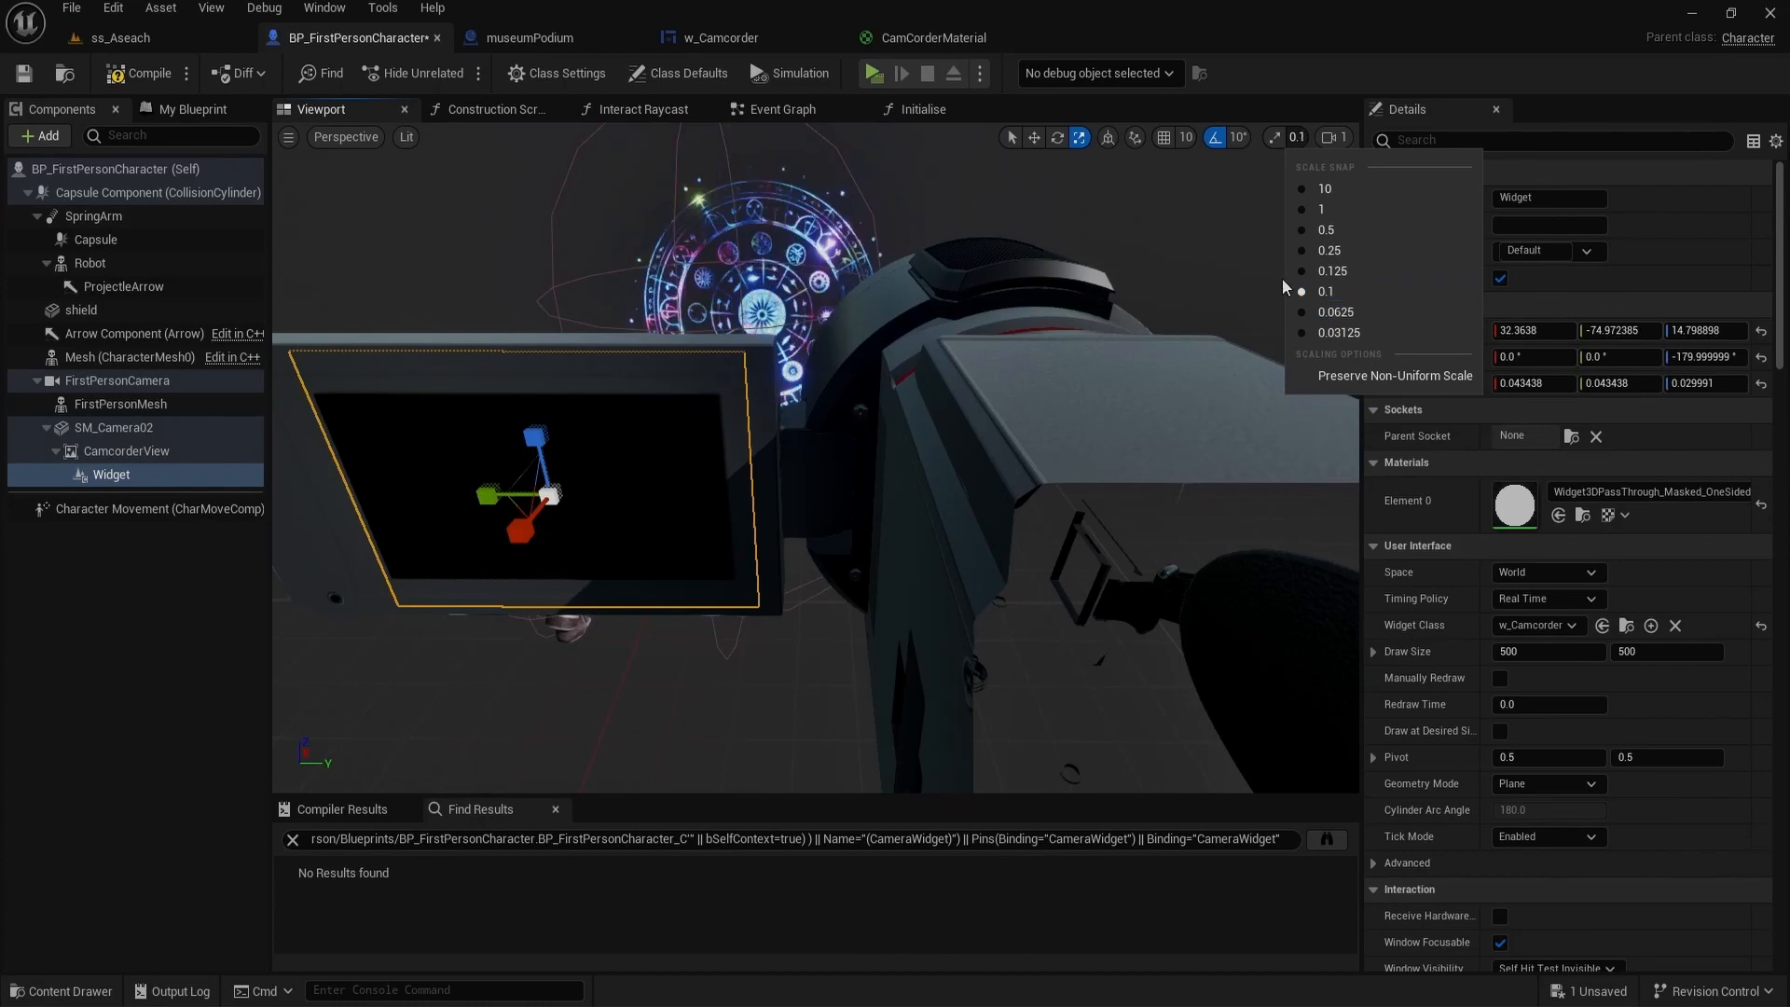
pyautogui.click(1323, 311)
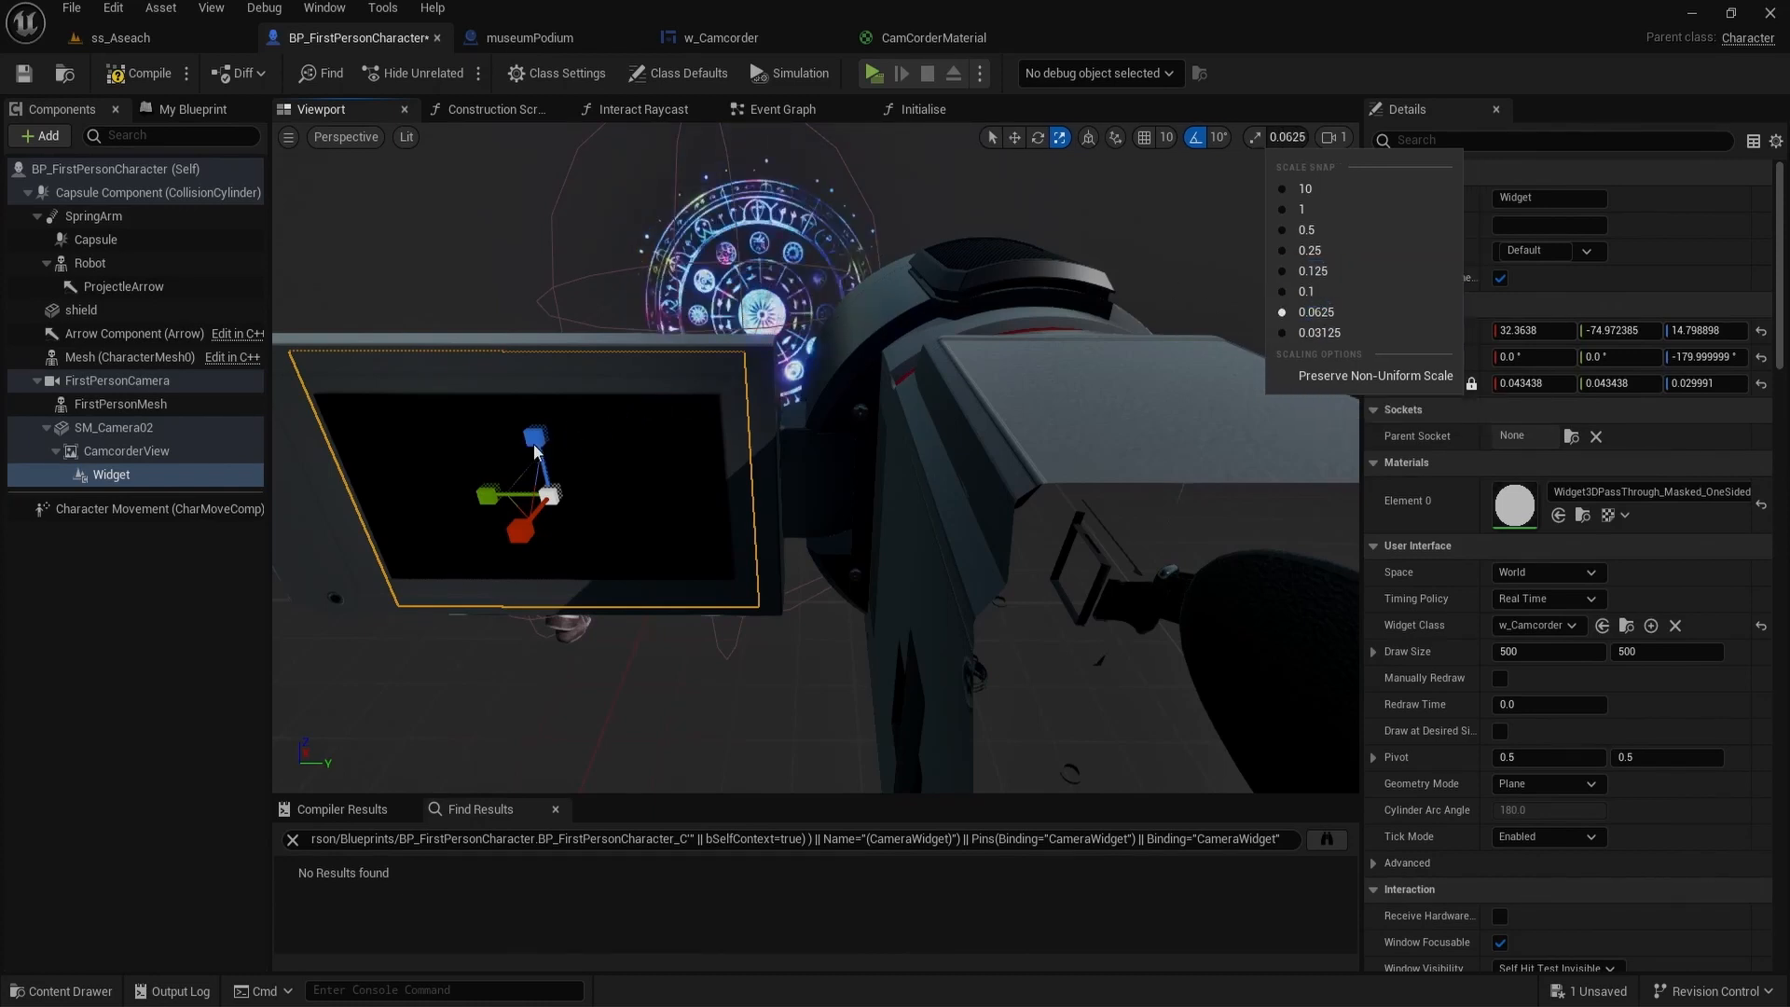
pyautogui.moveTo(536, 452); pyautogui.dragTo(536, 452)
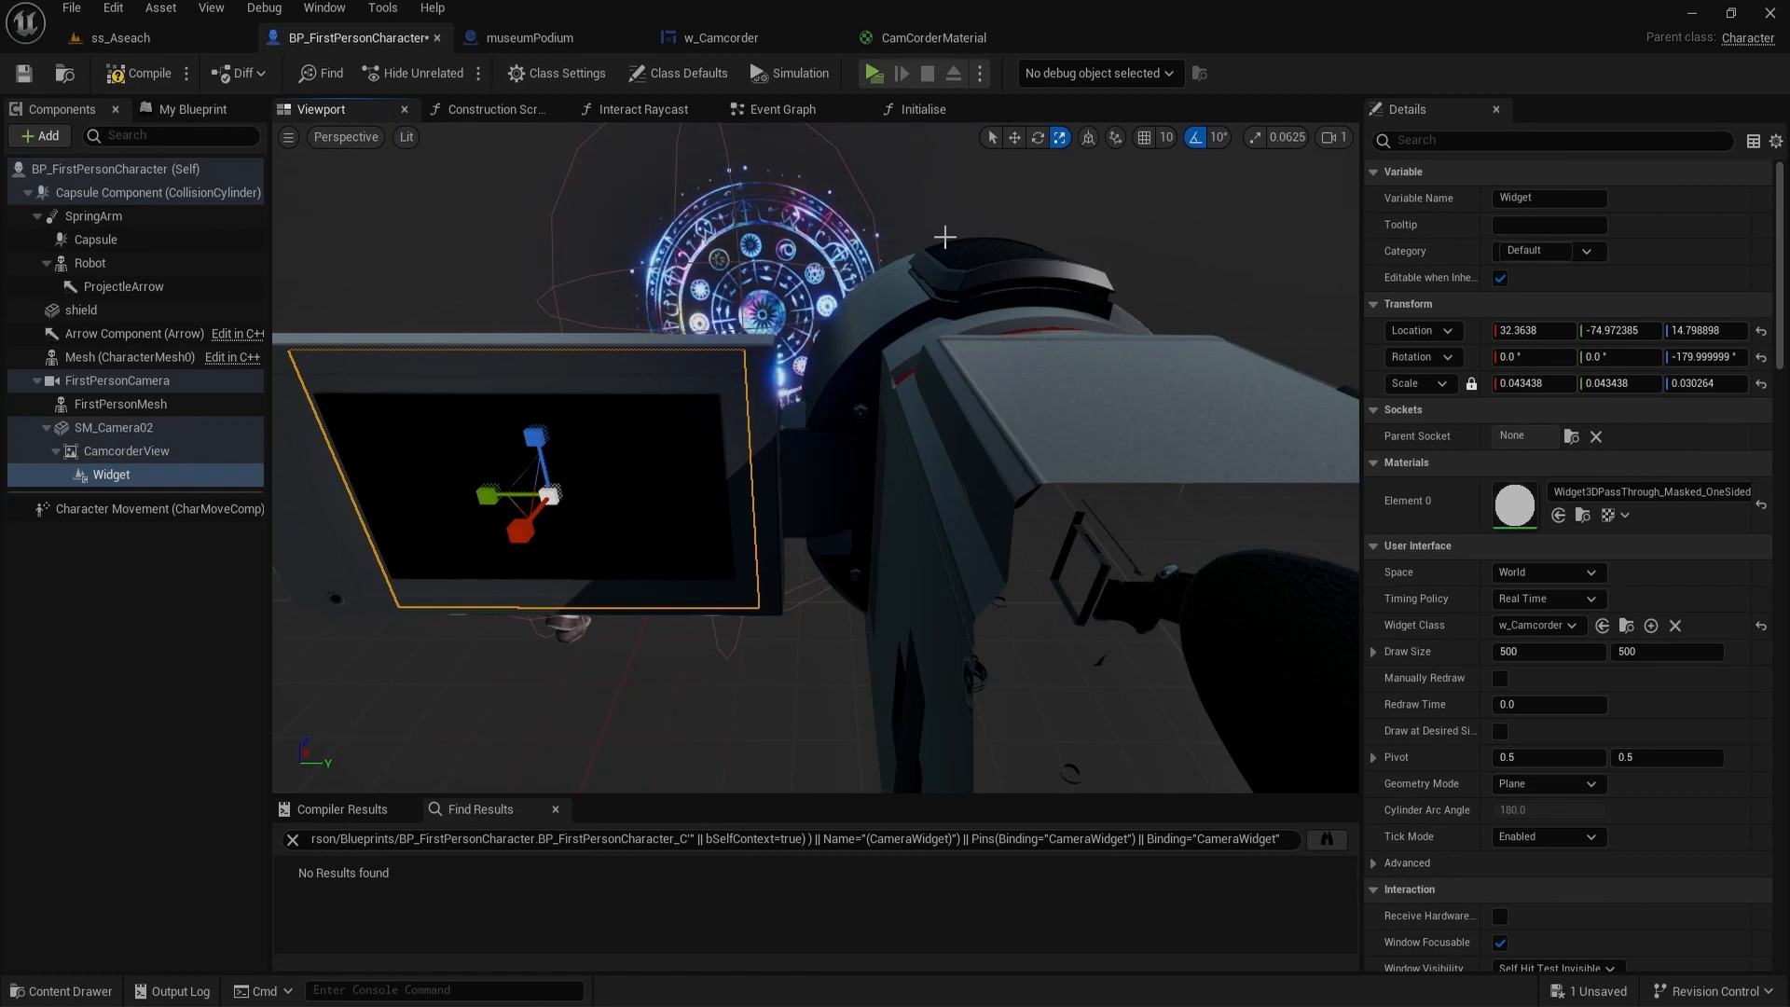
pyautogui.moveTo(945, 237)
pyautogui.mouseDown(button='right')
pyautogui.moveTo(937, 261)
pyautogui.moveTo(923, 240)
pyautogui.mouseUp(button='right')
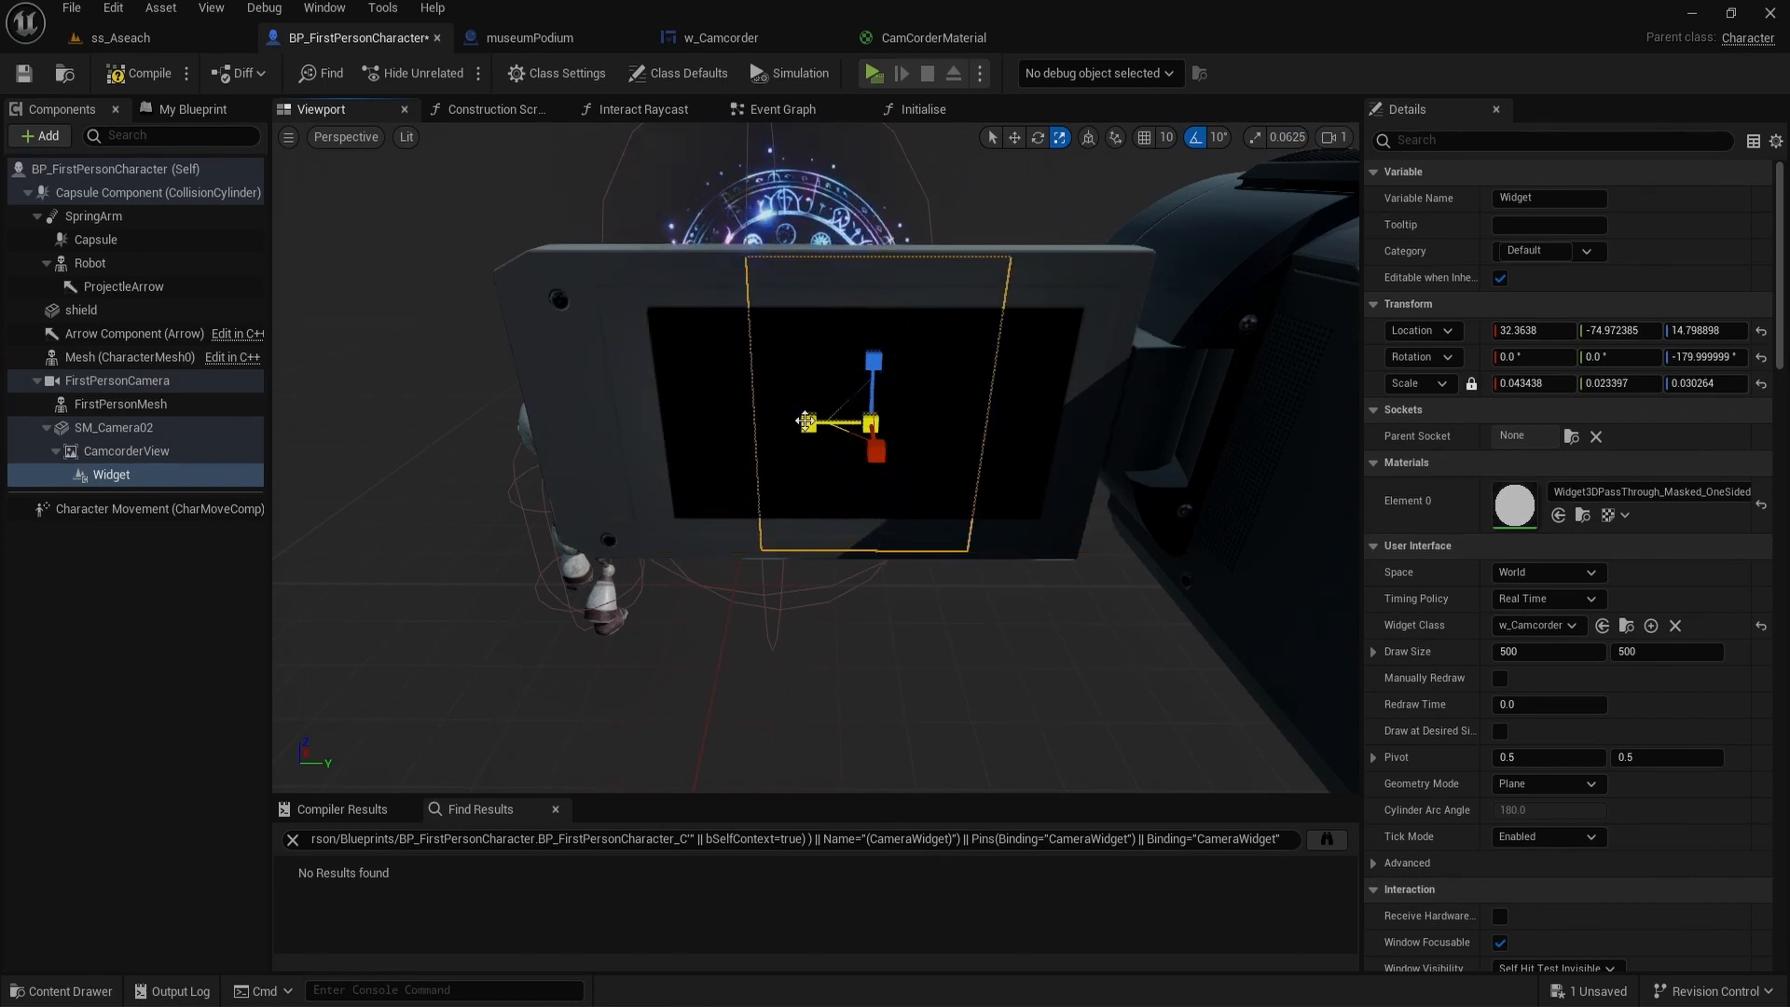
pyautogui.moveTo(806, 422); pyautogui.dragTo(804, 420)
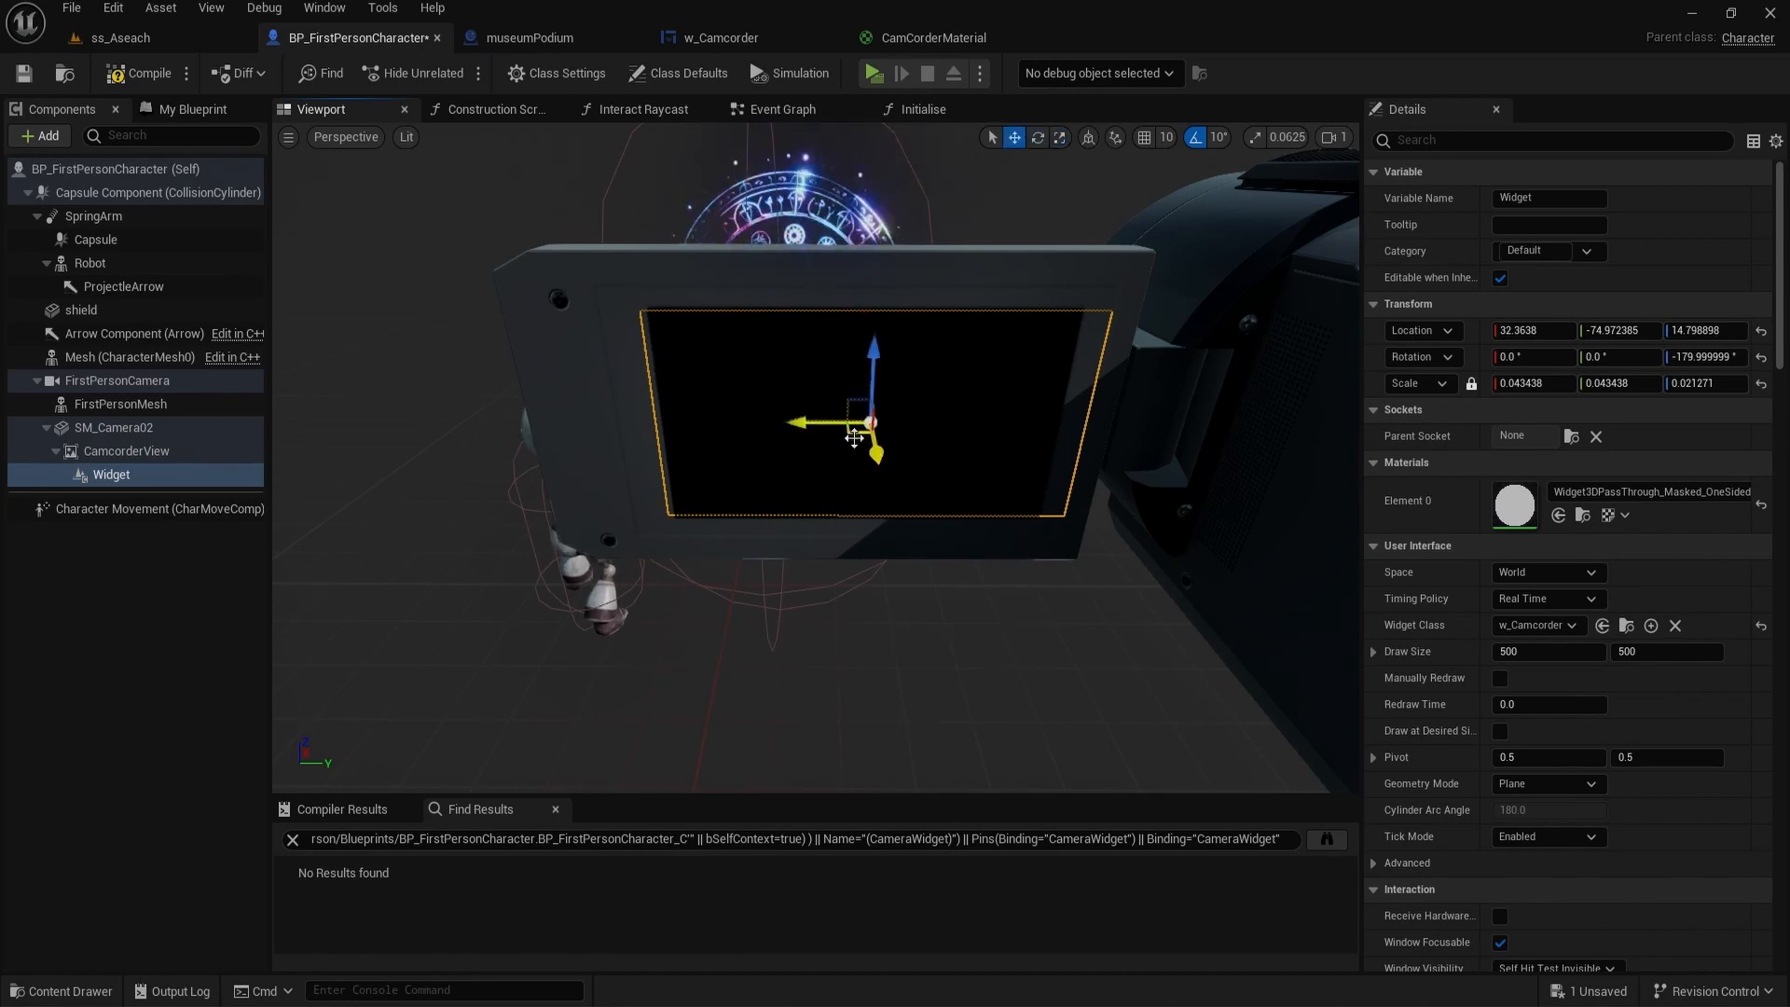
# Step: Shift the HUD widget along X to about 31.55 so it sits just in front of the flip-out screen's surface
pyautogui.moveTo(854, 438); pyautogui.dragTo(820, 395, button='right')
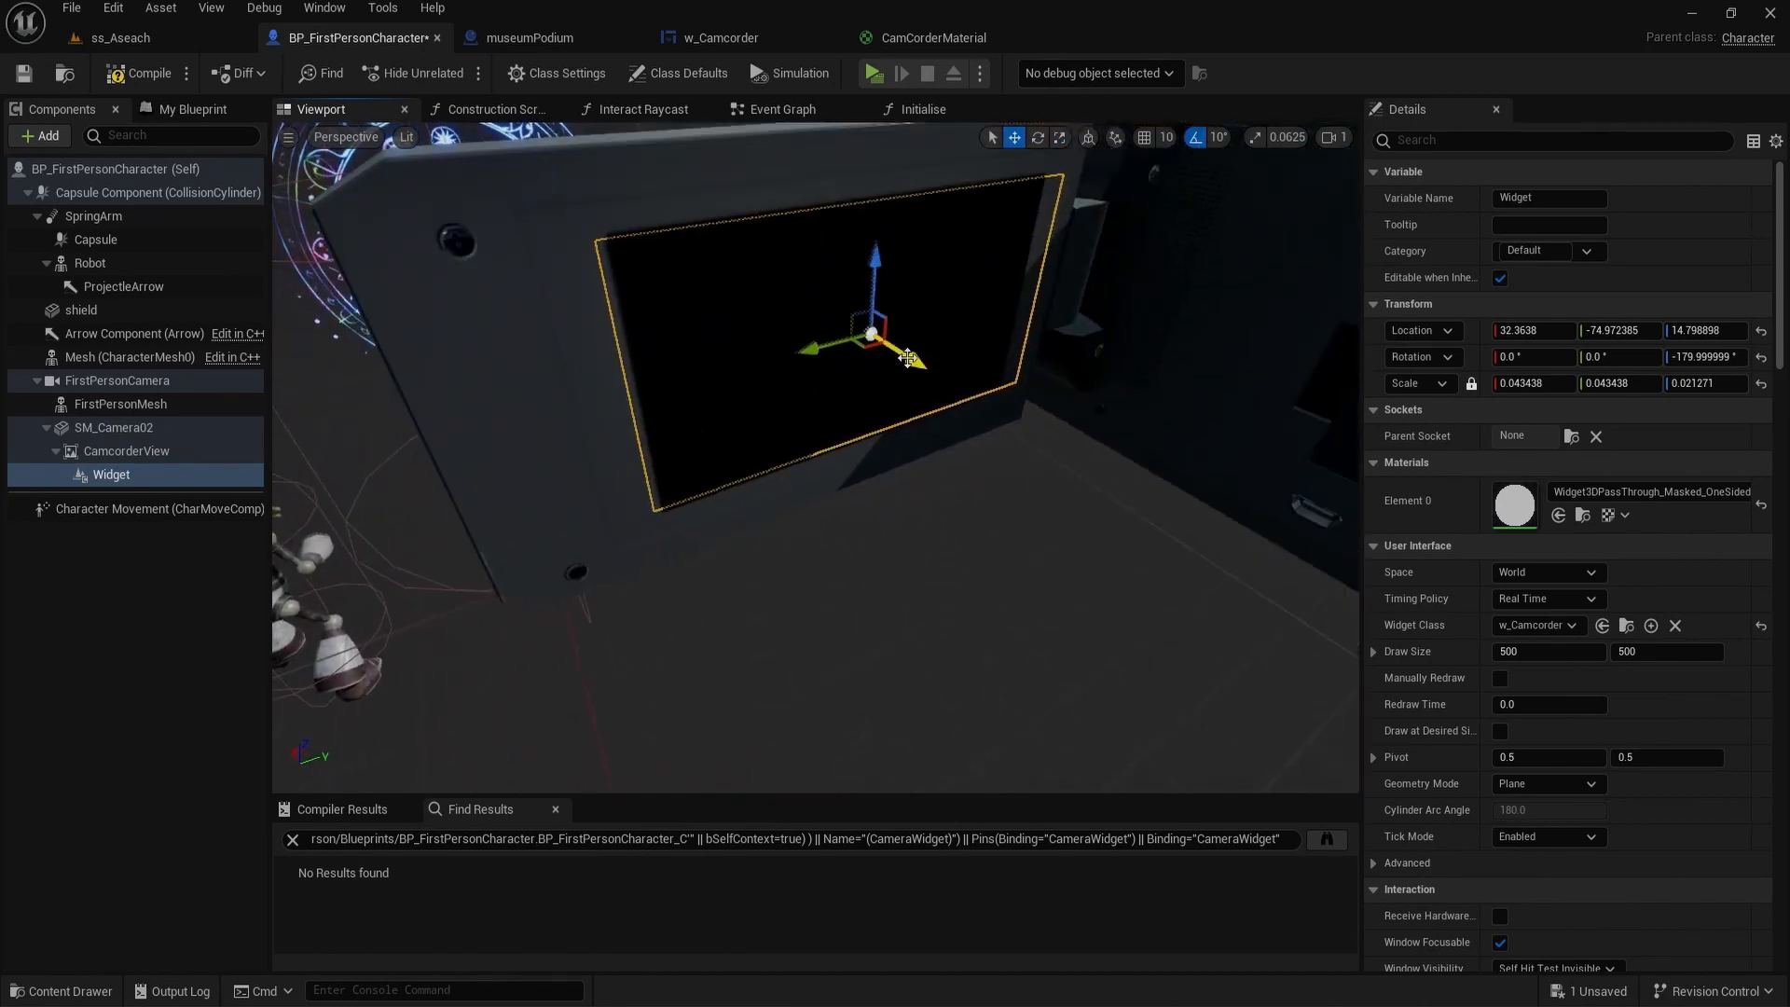
pyautogui.moveTo(907, 358); pyautogui.dragTo(936, 365)
pyautogui.moveTo(958, 327); pyautogui.dragTo(1005, 337, button='right')
pyautogui.press('s')
pyautogui.scroll(-1, 958, 327)
pyautogui.press('a')
pyautogui.press('d')
pyautogui.press('s')
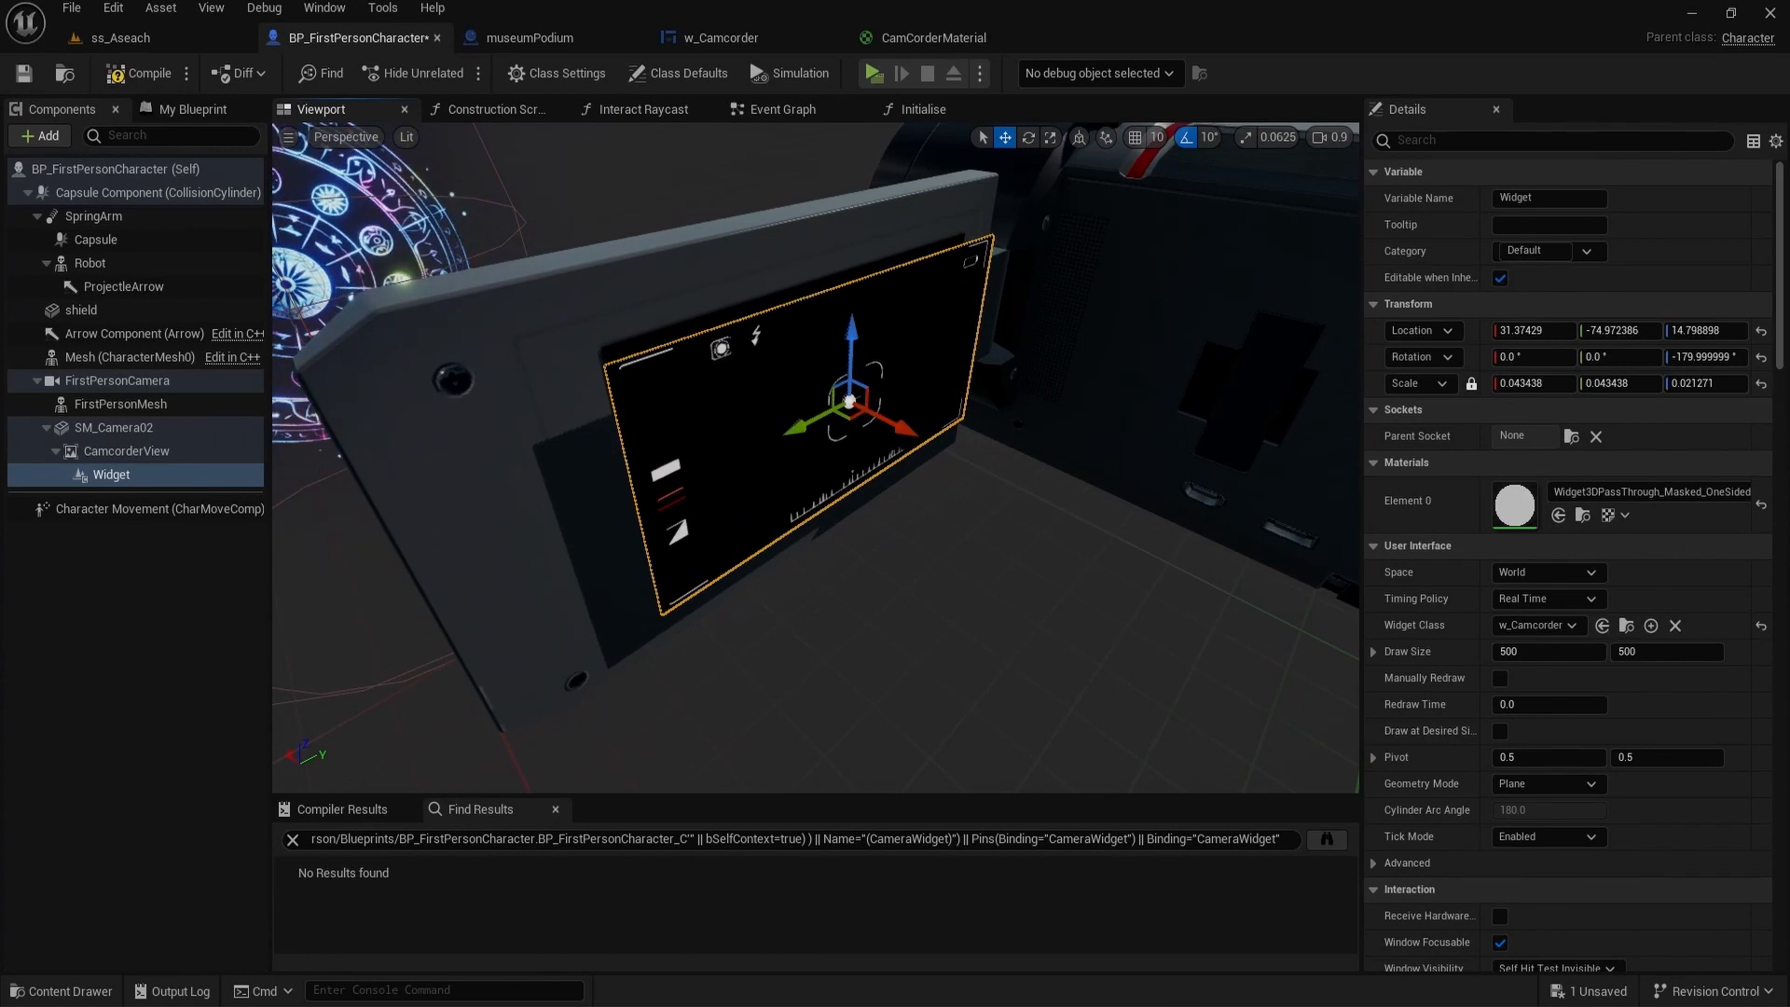
pyautogui.moveTo(909, 428); pyautogui.dragTo(905, 424)
pyautogui.moveTo(627, 345); pyautogui.dragTo(514, 349, button='right')
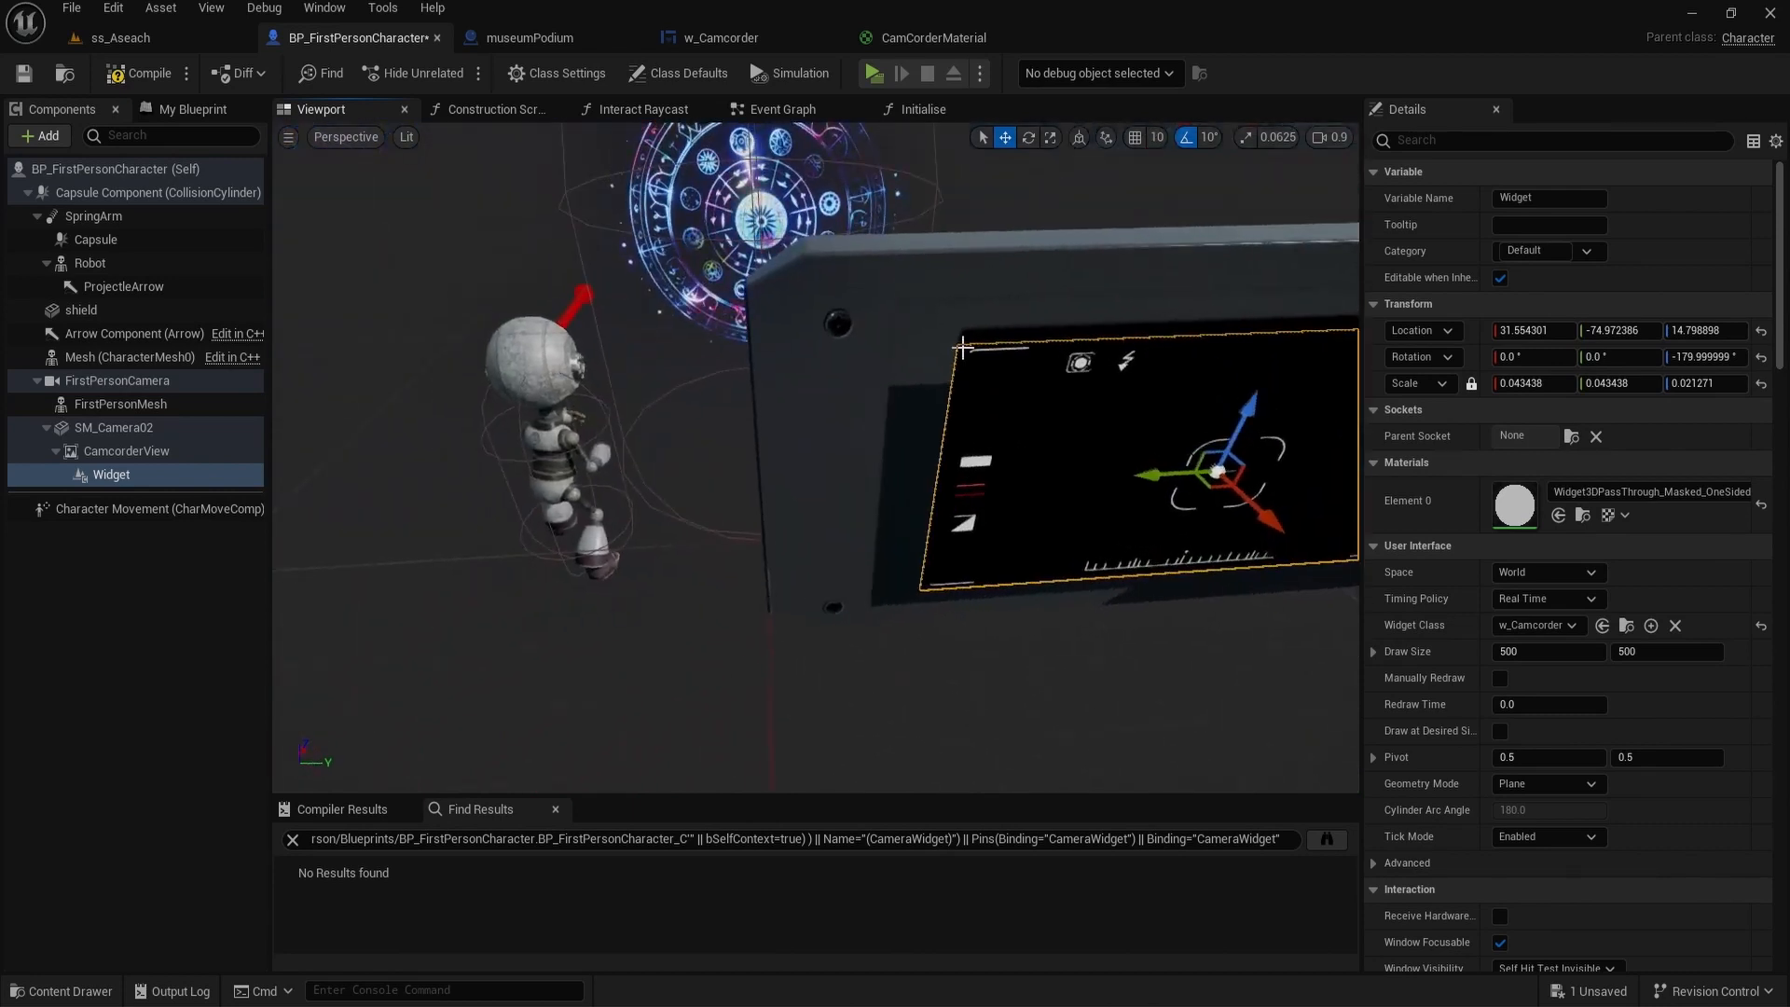
# Step: Save the BP_FirstPersonCharacter blueprint and return to the ss_Aseach level
pyautogui.scroll(-4, 926, 376)
pyautogui.moveTo(927, 376); pyautogui.dragTo(945, 380, button='right')
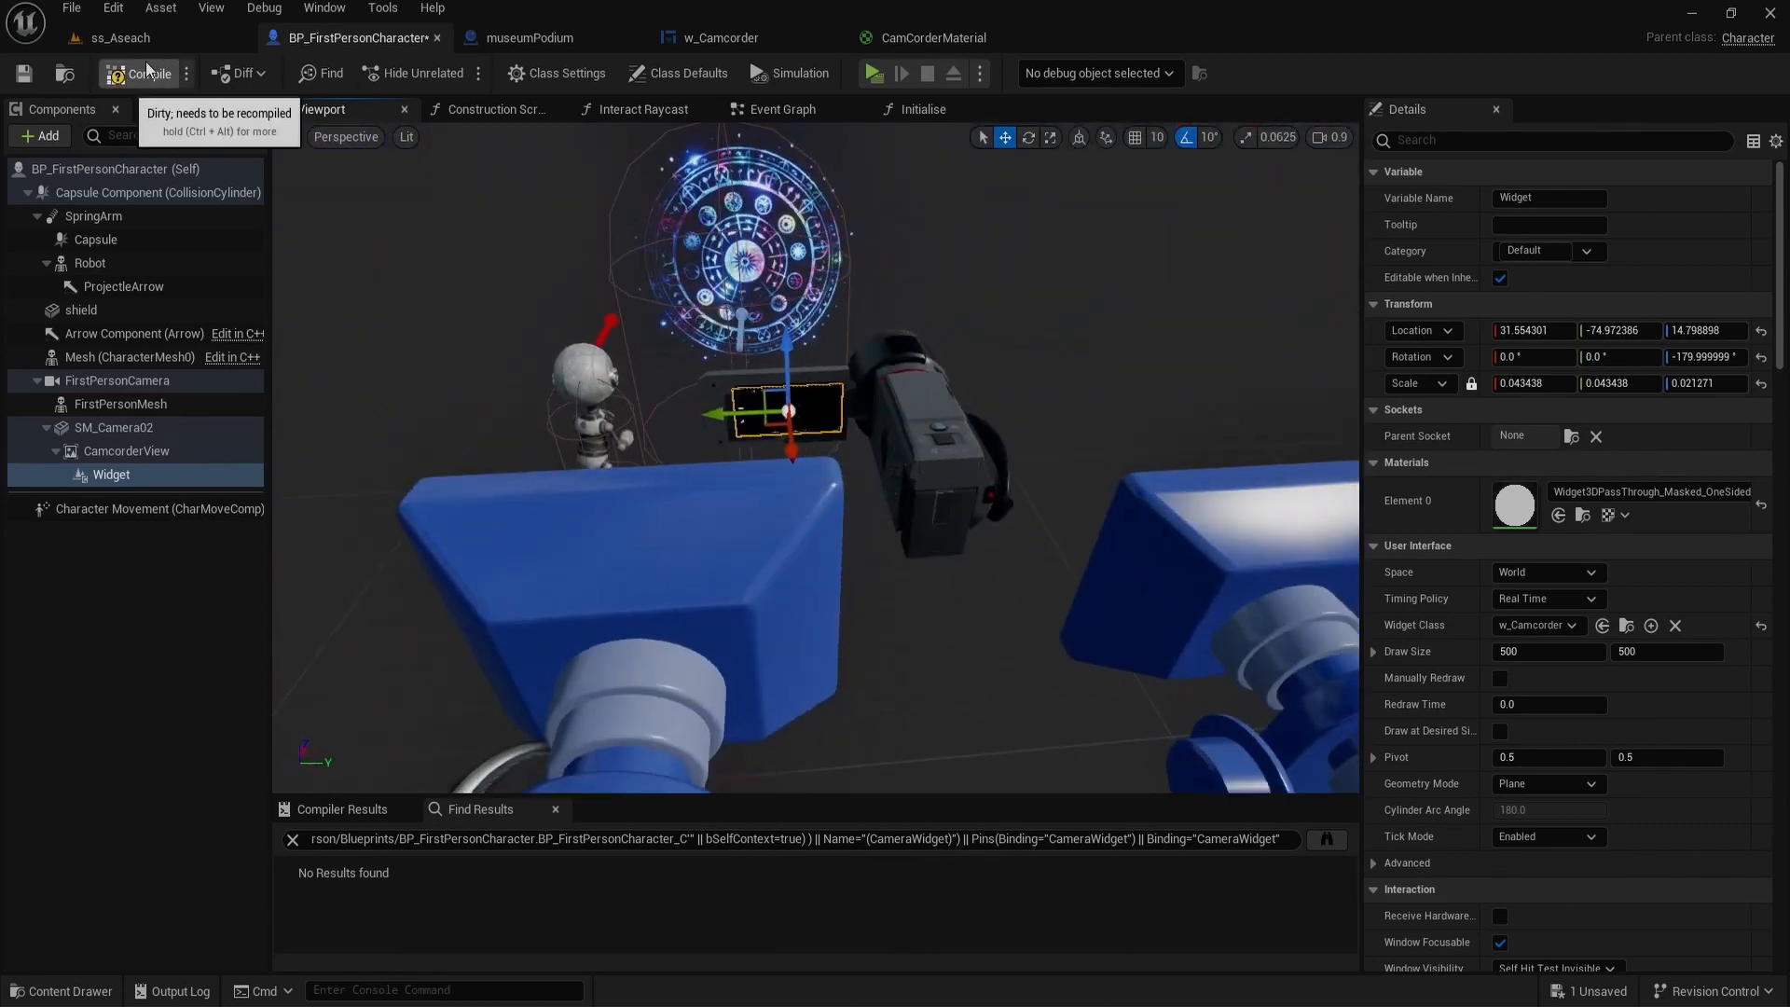
pyautogui.click(34, 79)
pyautogui.click(102, 39)
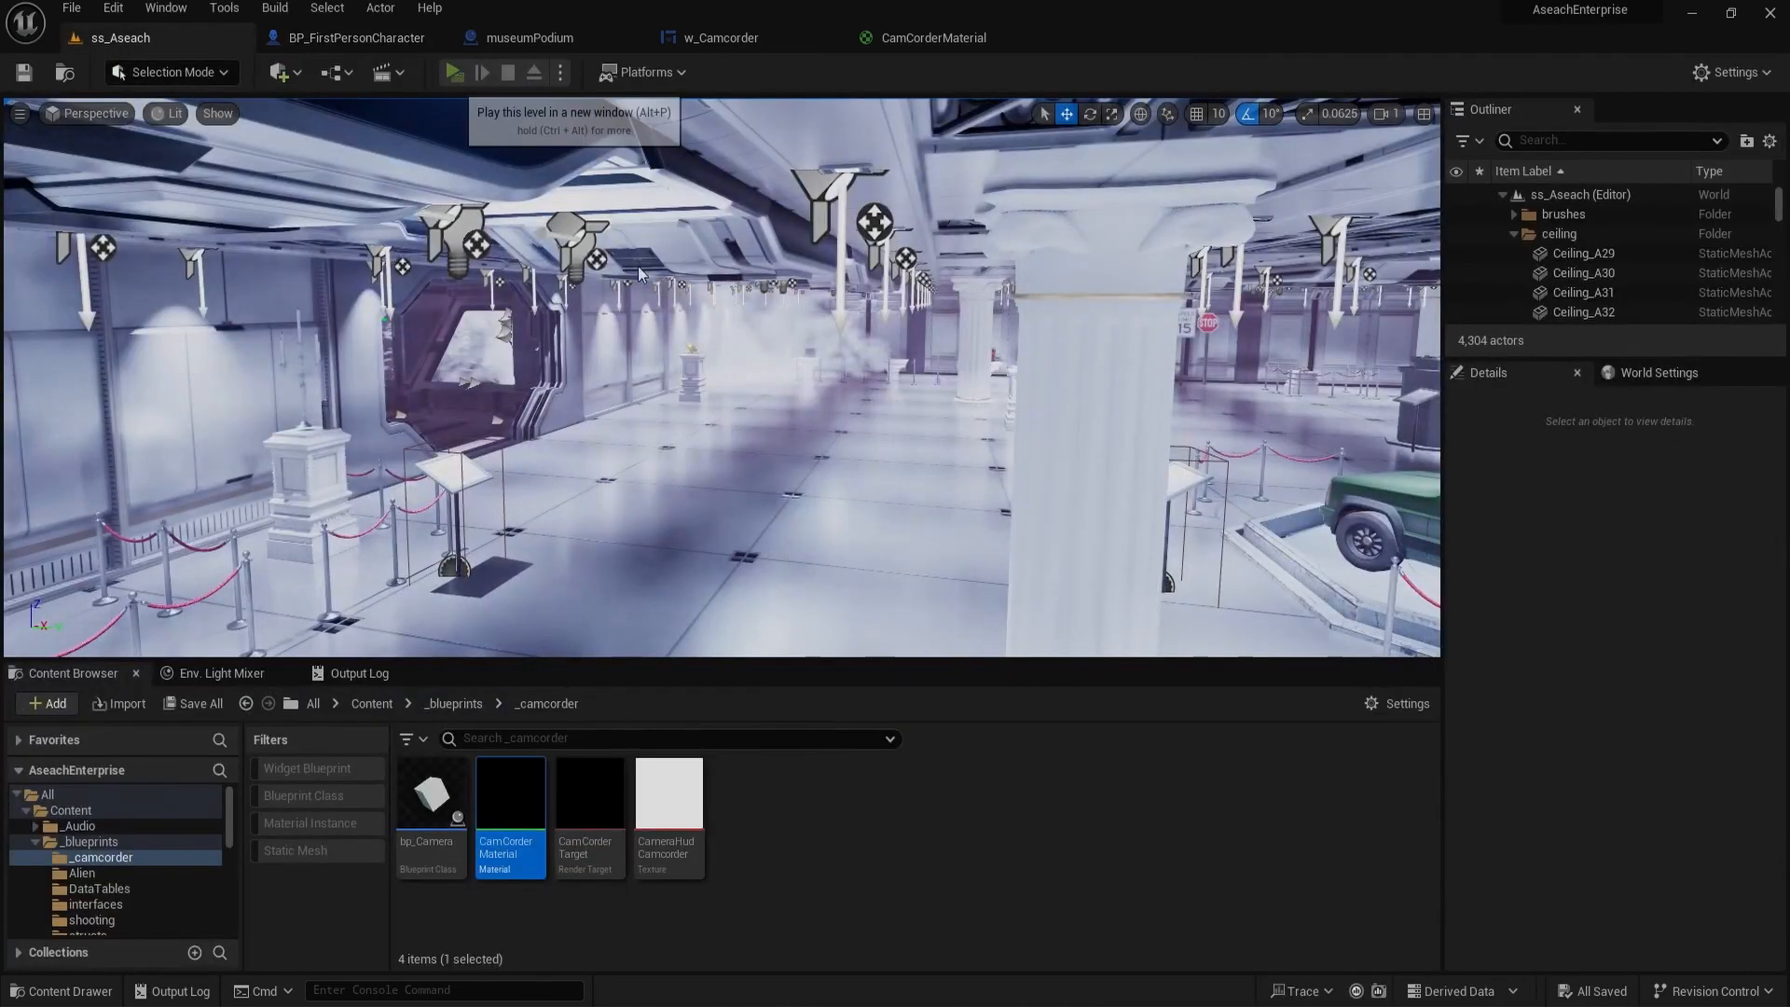
# Step: Play the level in a new window and check the HUD overlay and live view on the camcorder's flip-out screen
pyautogui.click(455, 72)
pyautogui.click(847, 491)
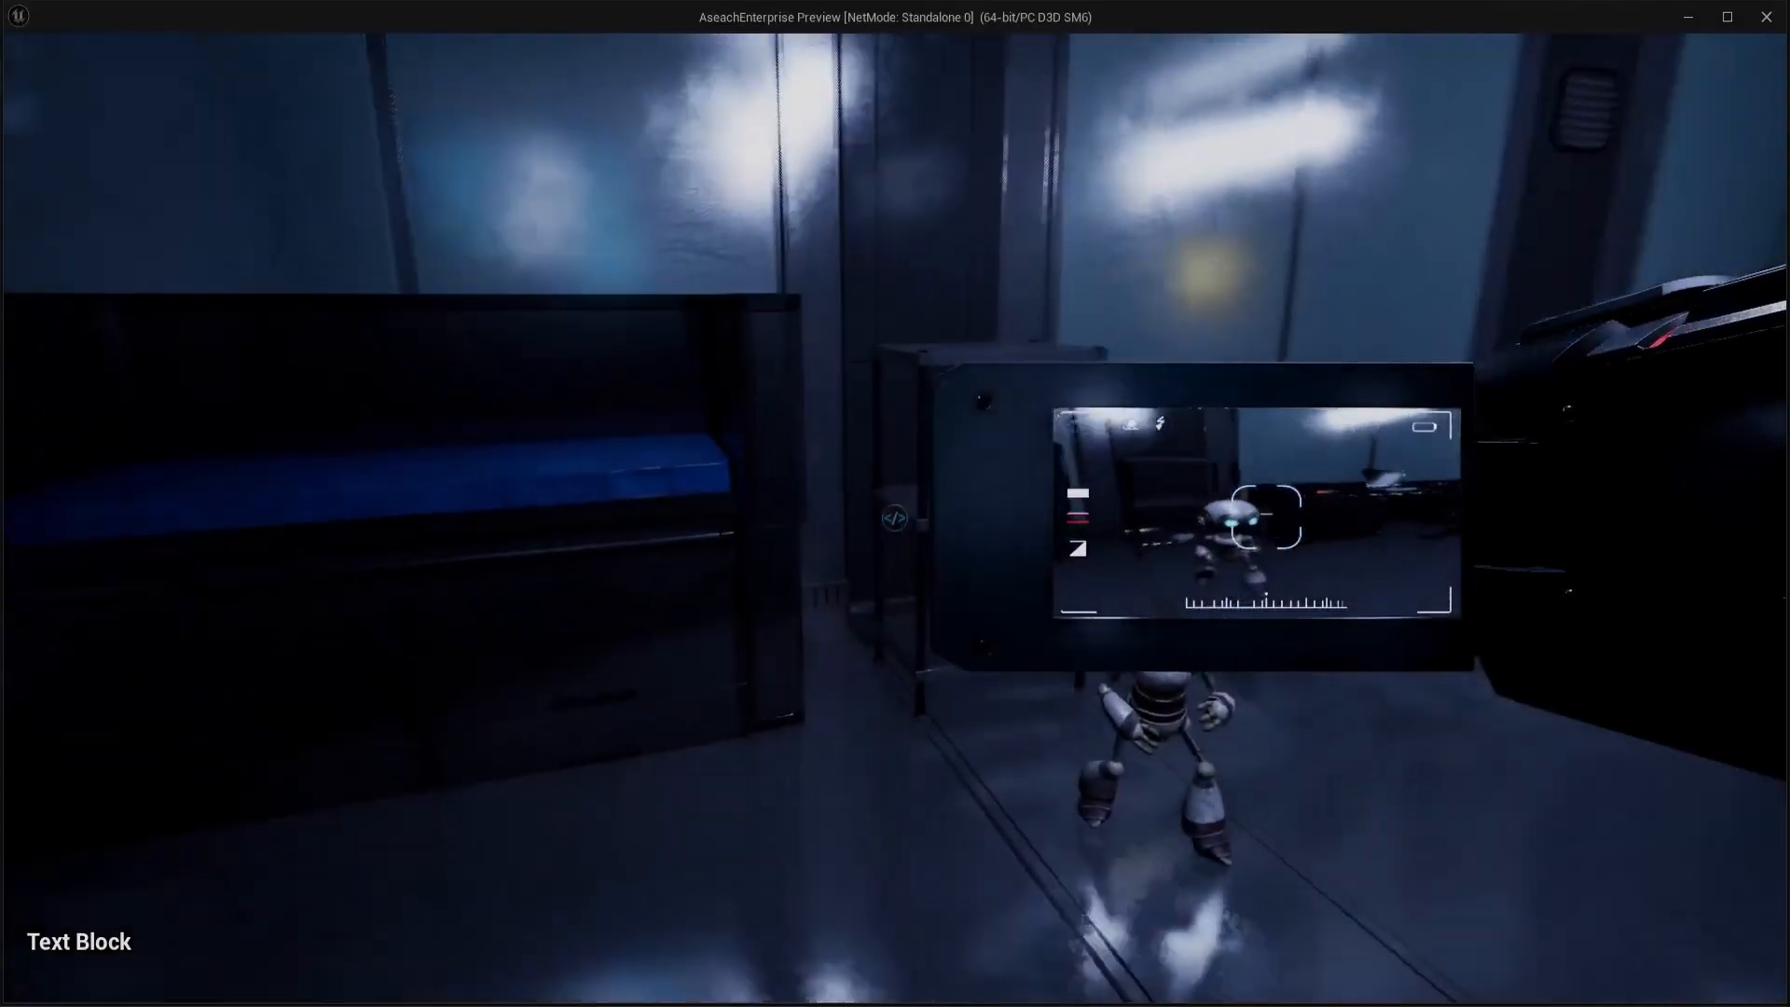
pyautogui.press('s')
pyautogui.press('s')
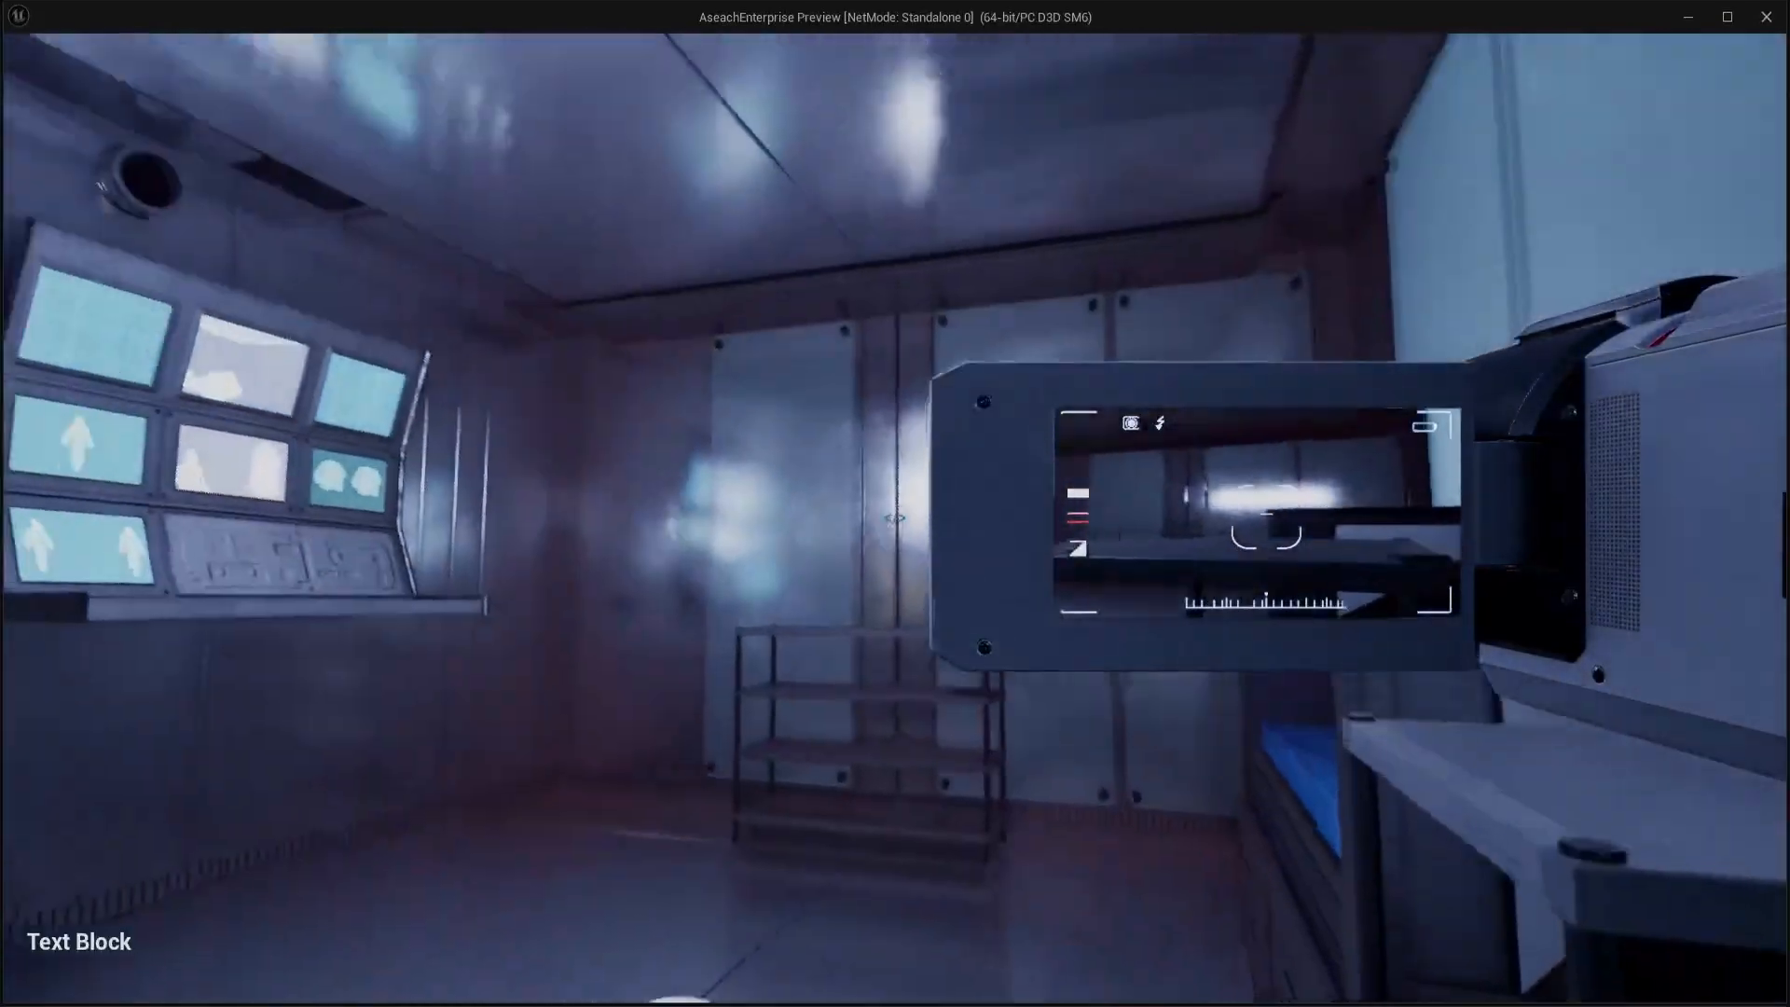
pyautogui.press('w')
pyautogui.press('Escape')
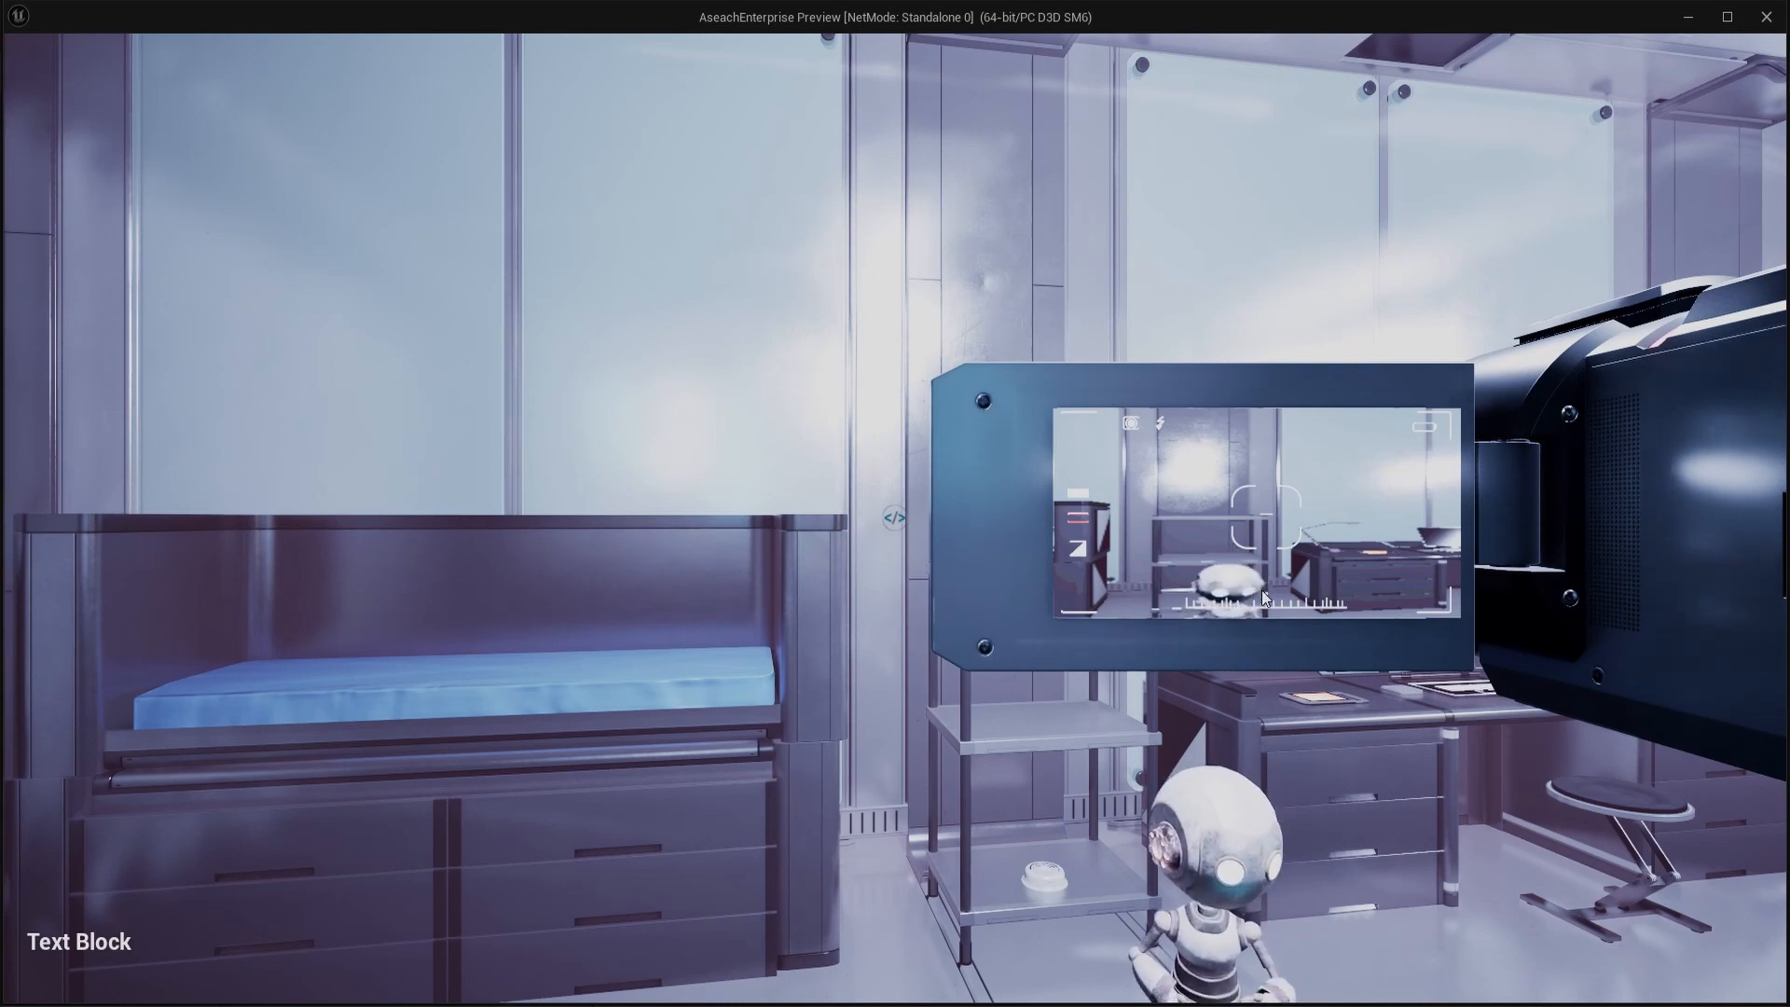
# Step: Walk around the room in the play-test to examine how the camcorder screen follows the scene, and end the session
pyautogui.click(1171, 643)
pyautogui.press('s')
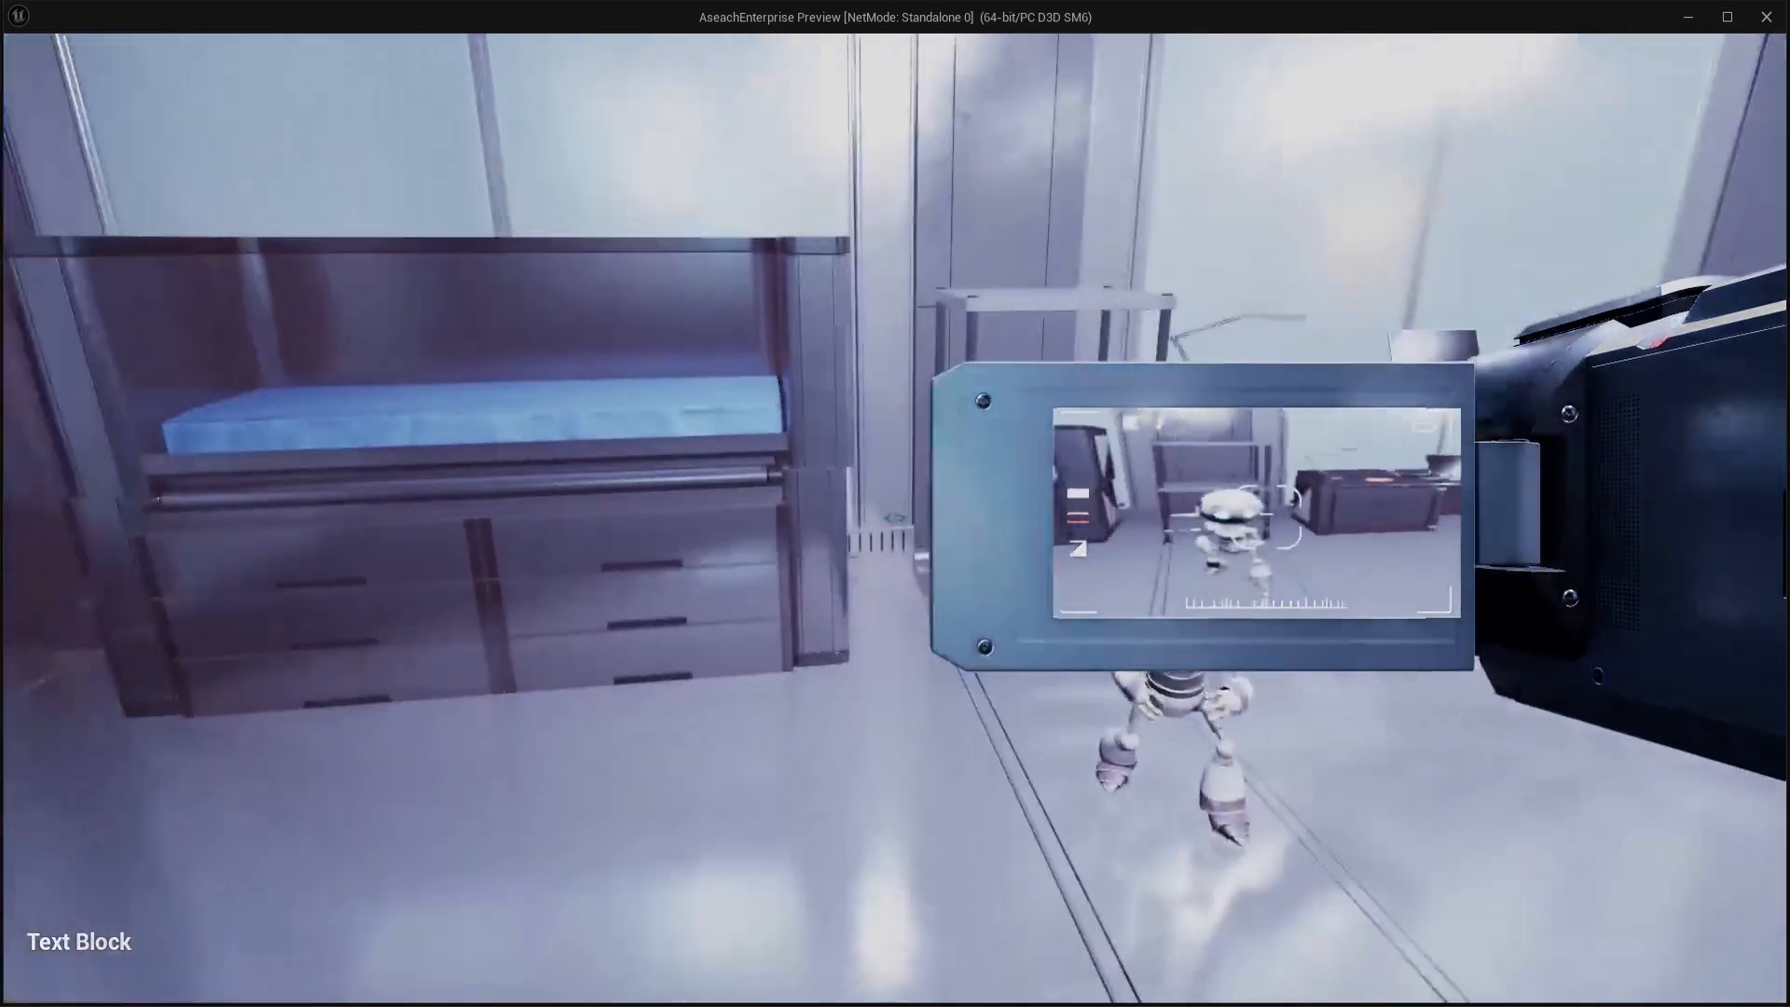
pyautogui.press('w')
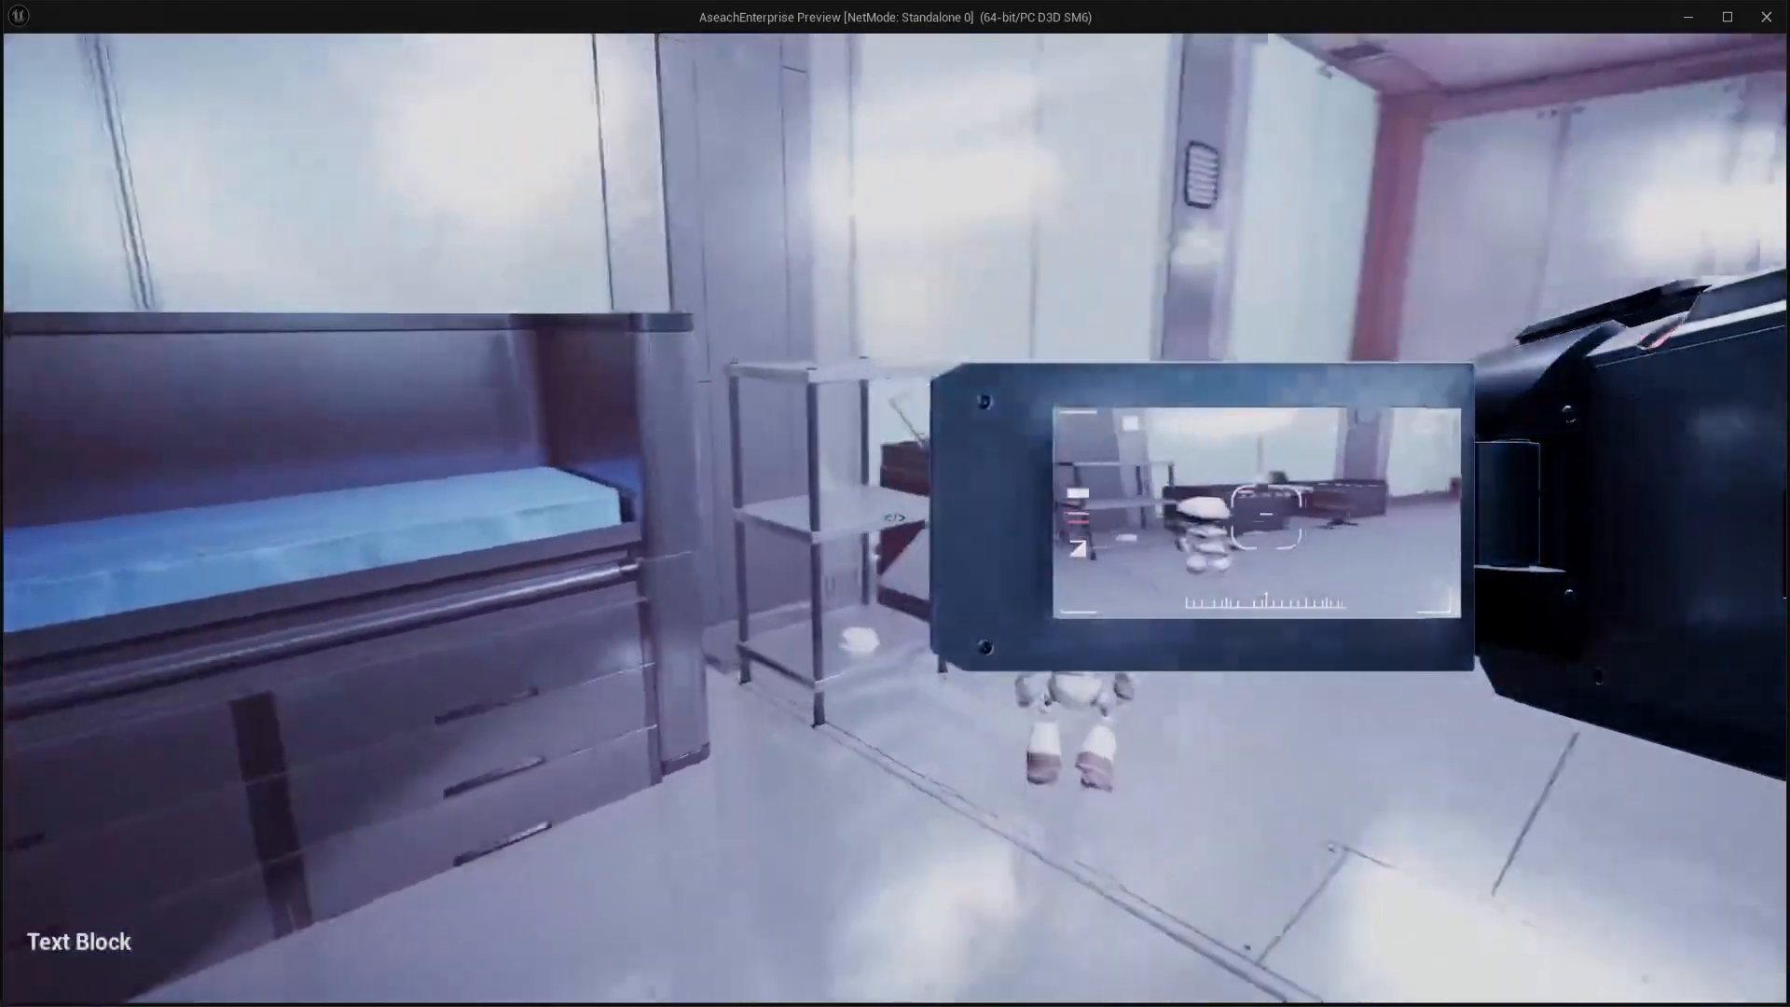
pyautogui.press('s')
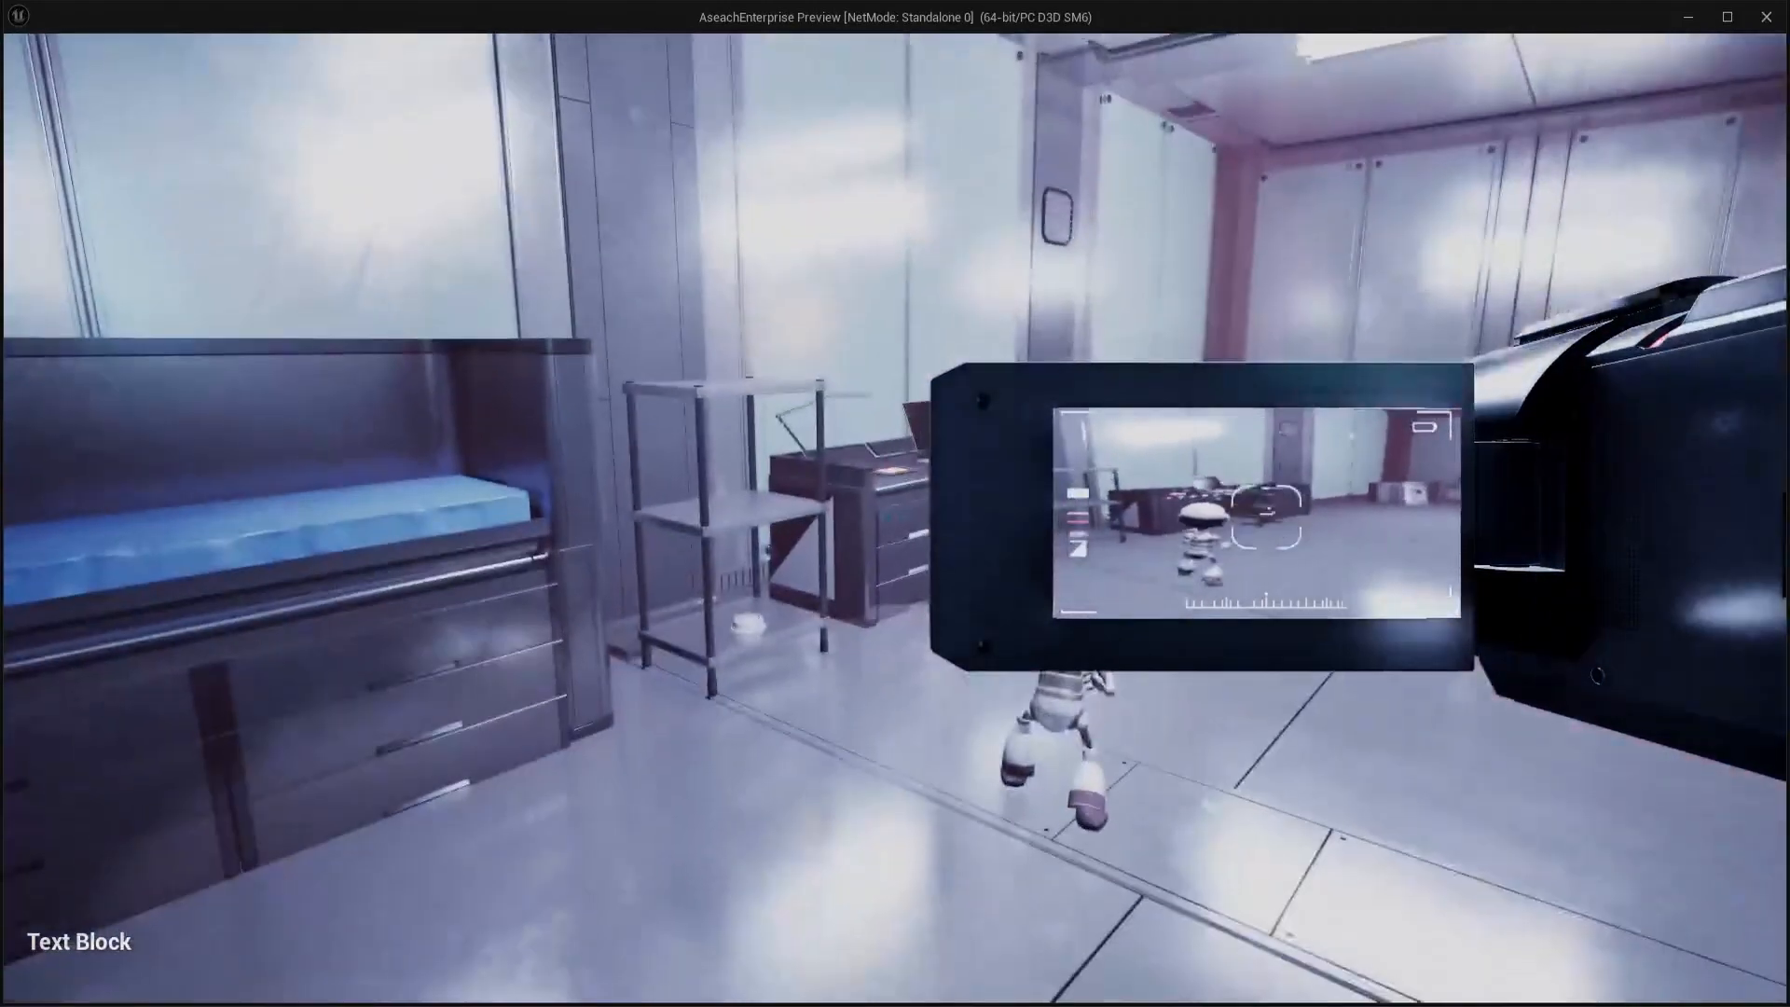
pyautogui.press('w')
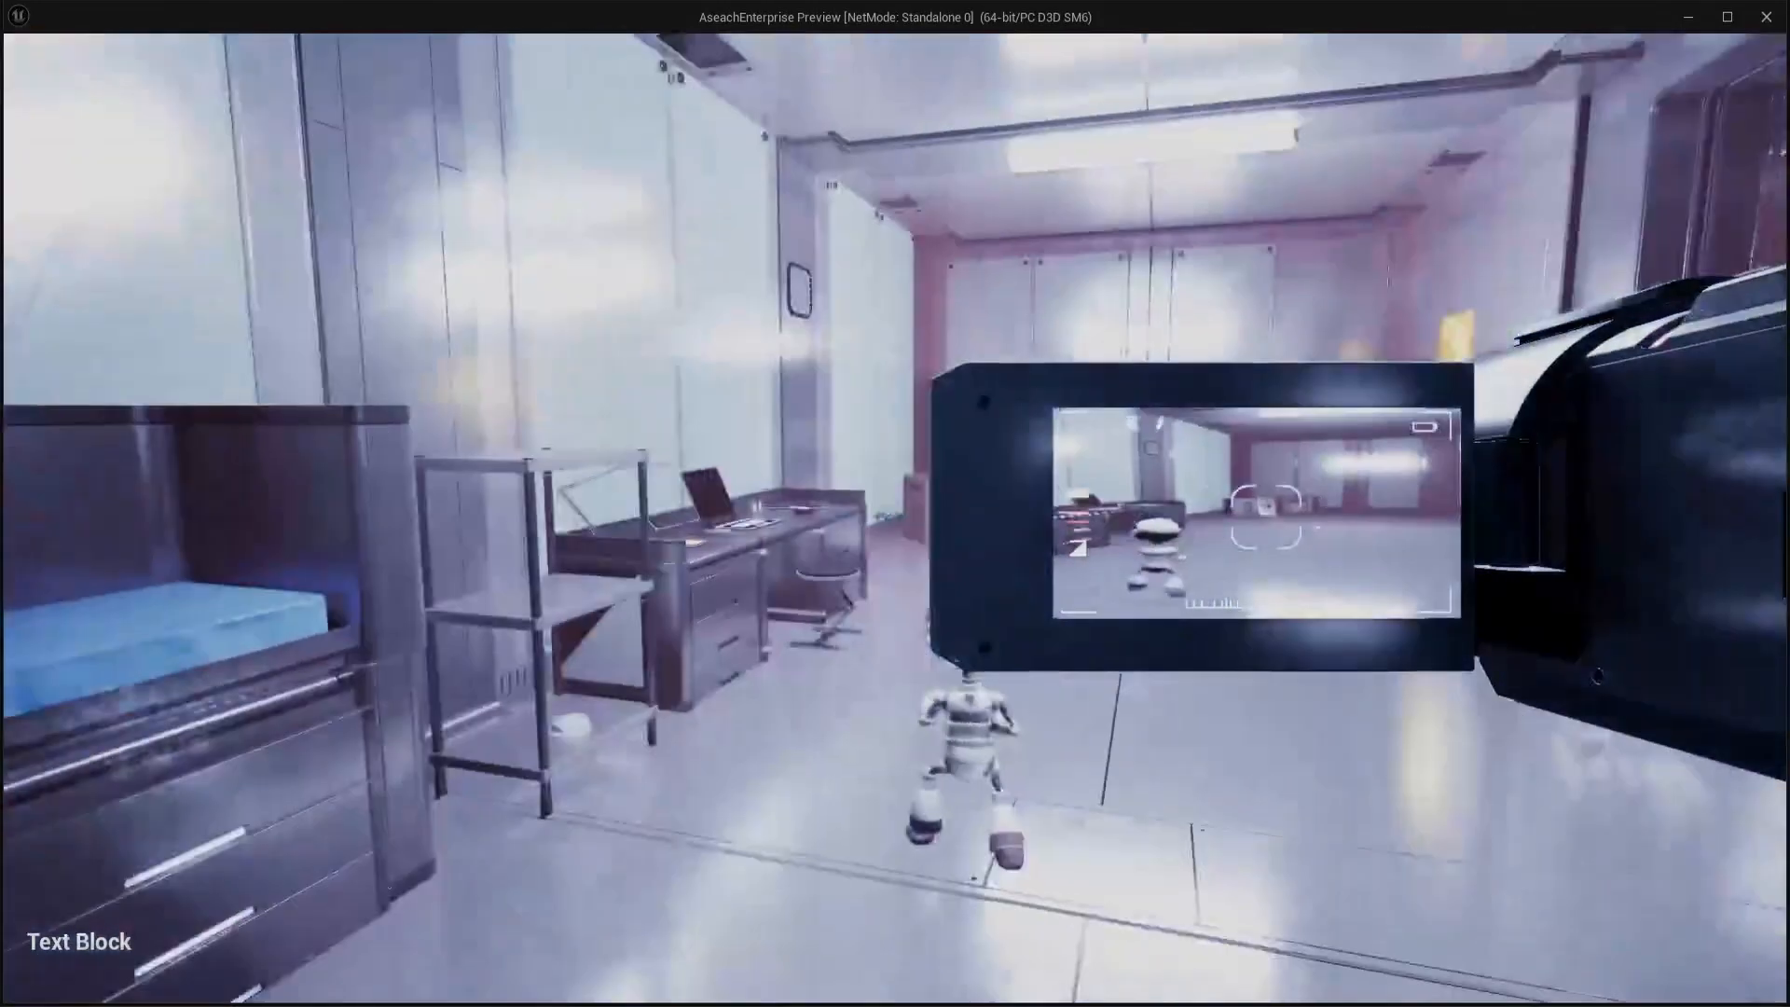
pyautogui.press('w')
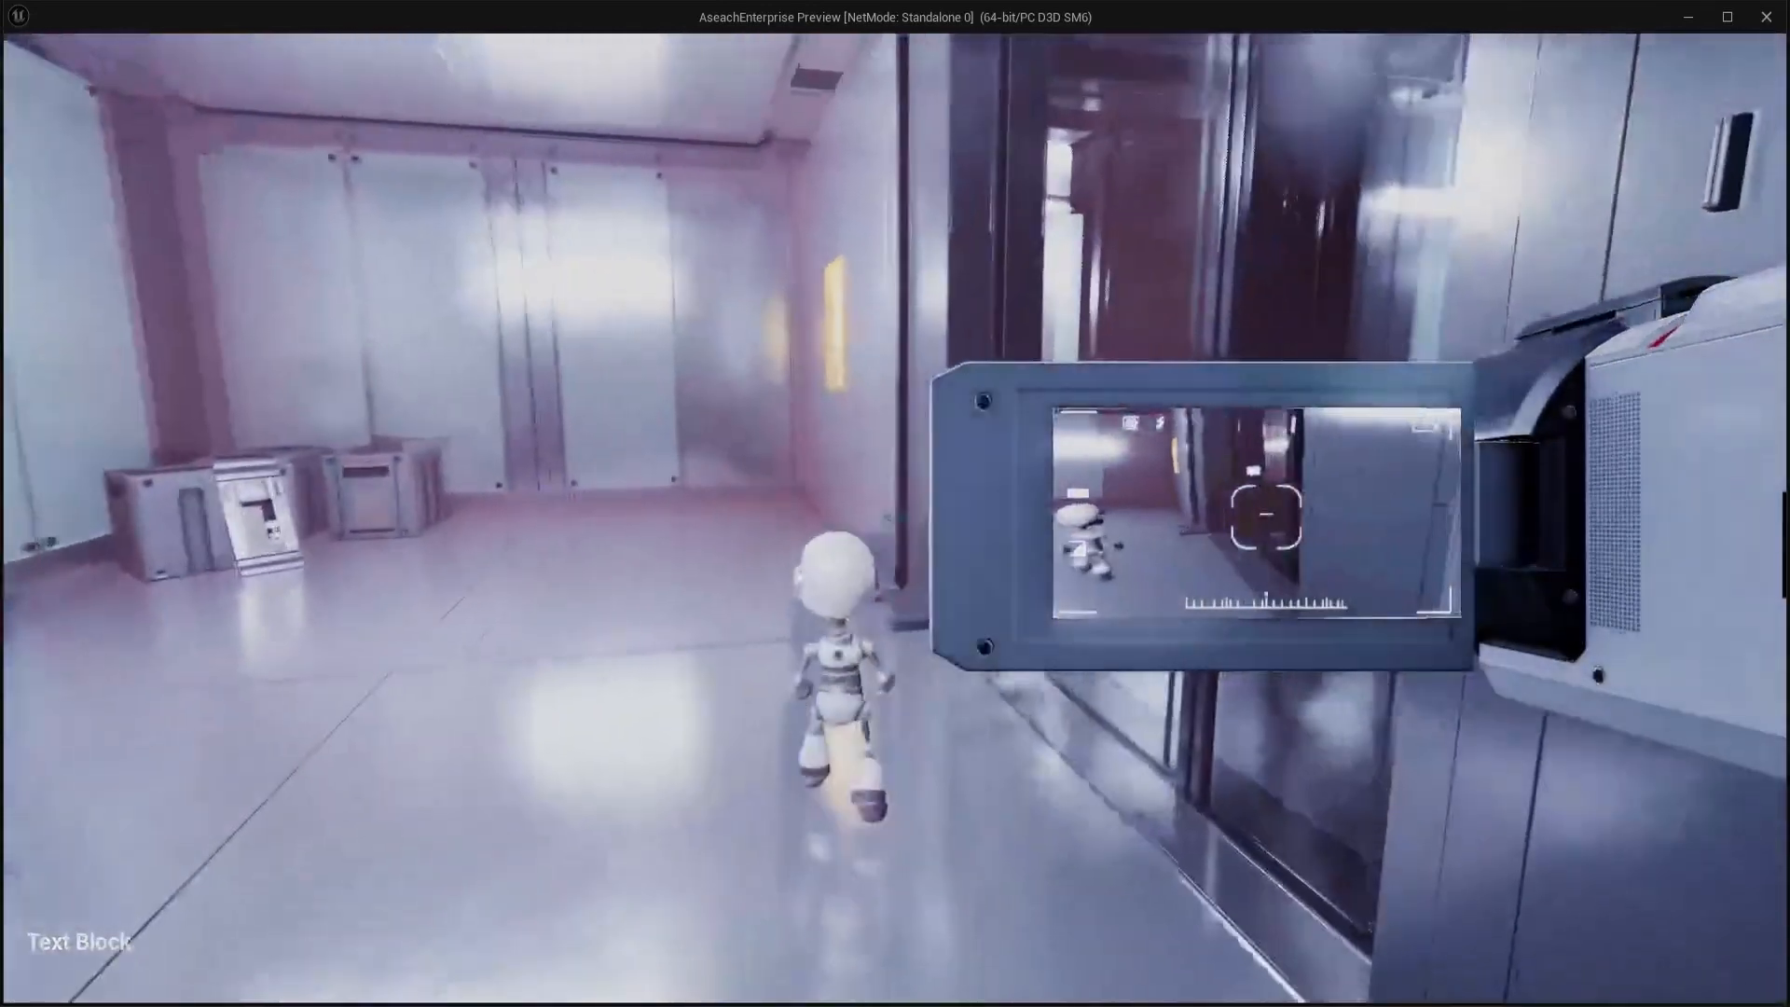
pyautogui.press('w')
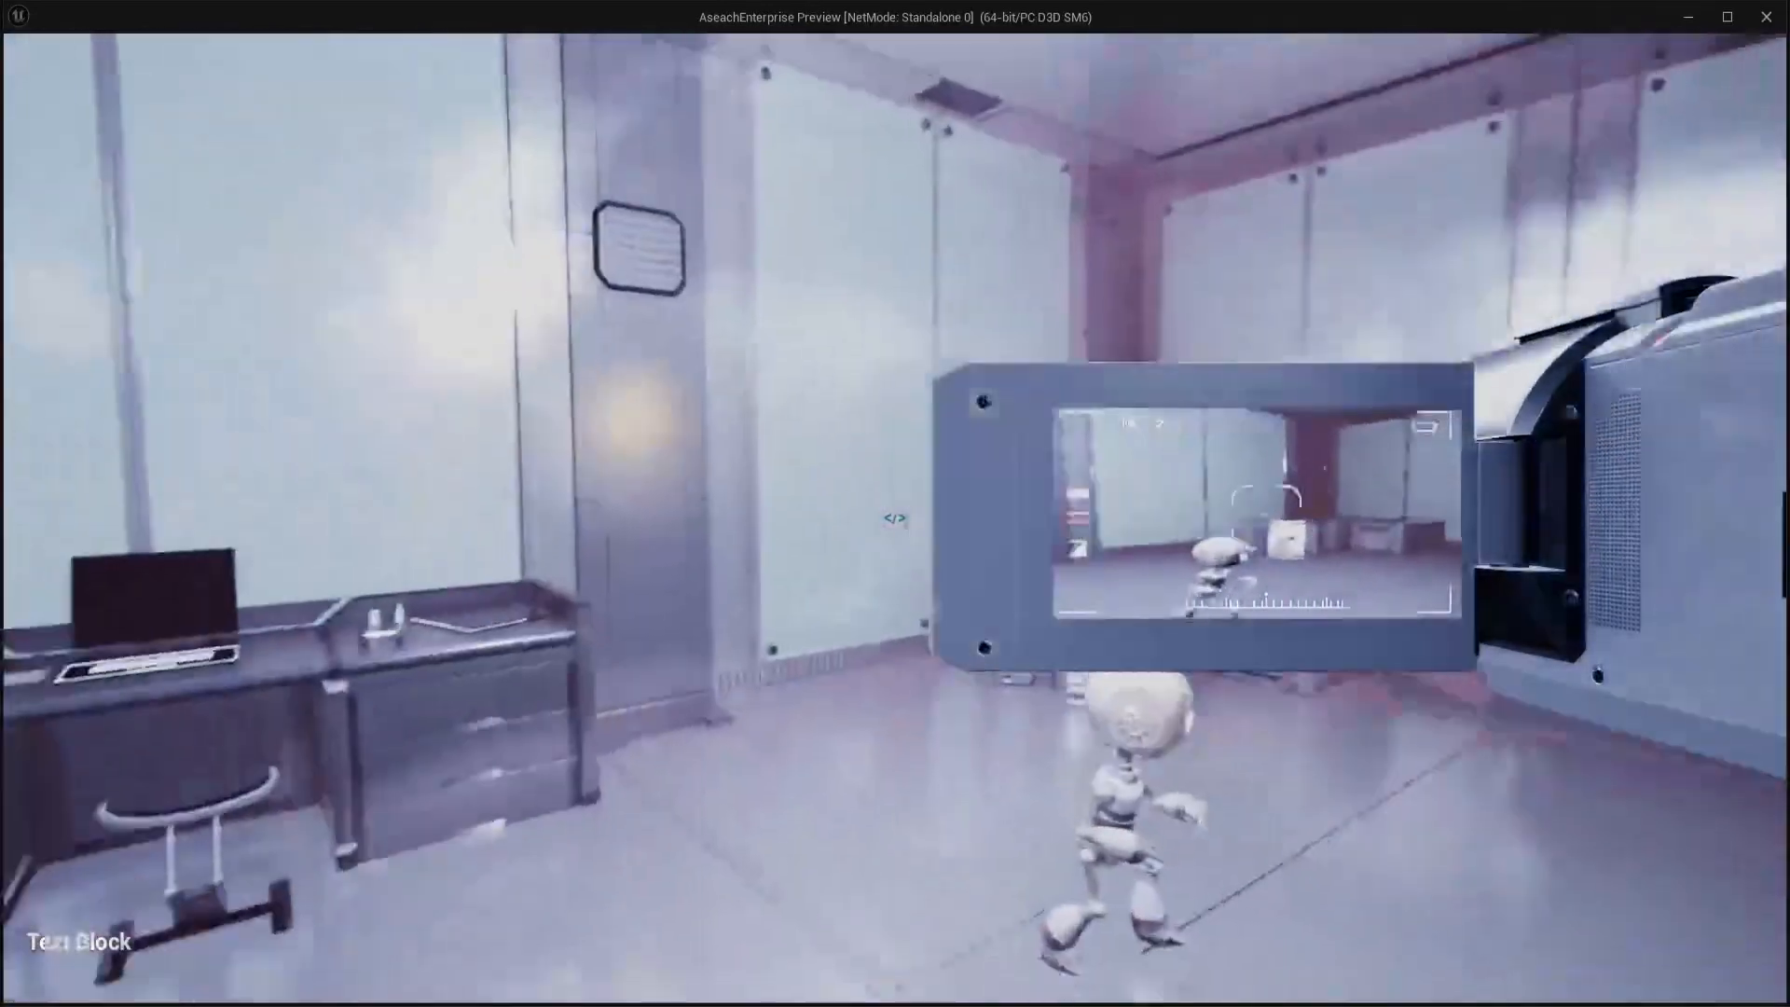
pyautogui.press('w')
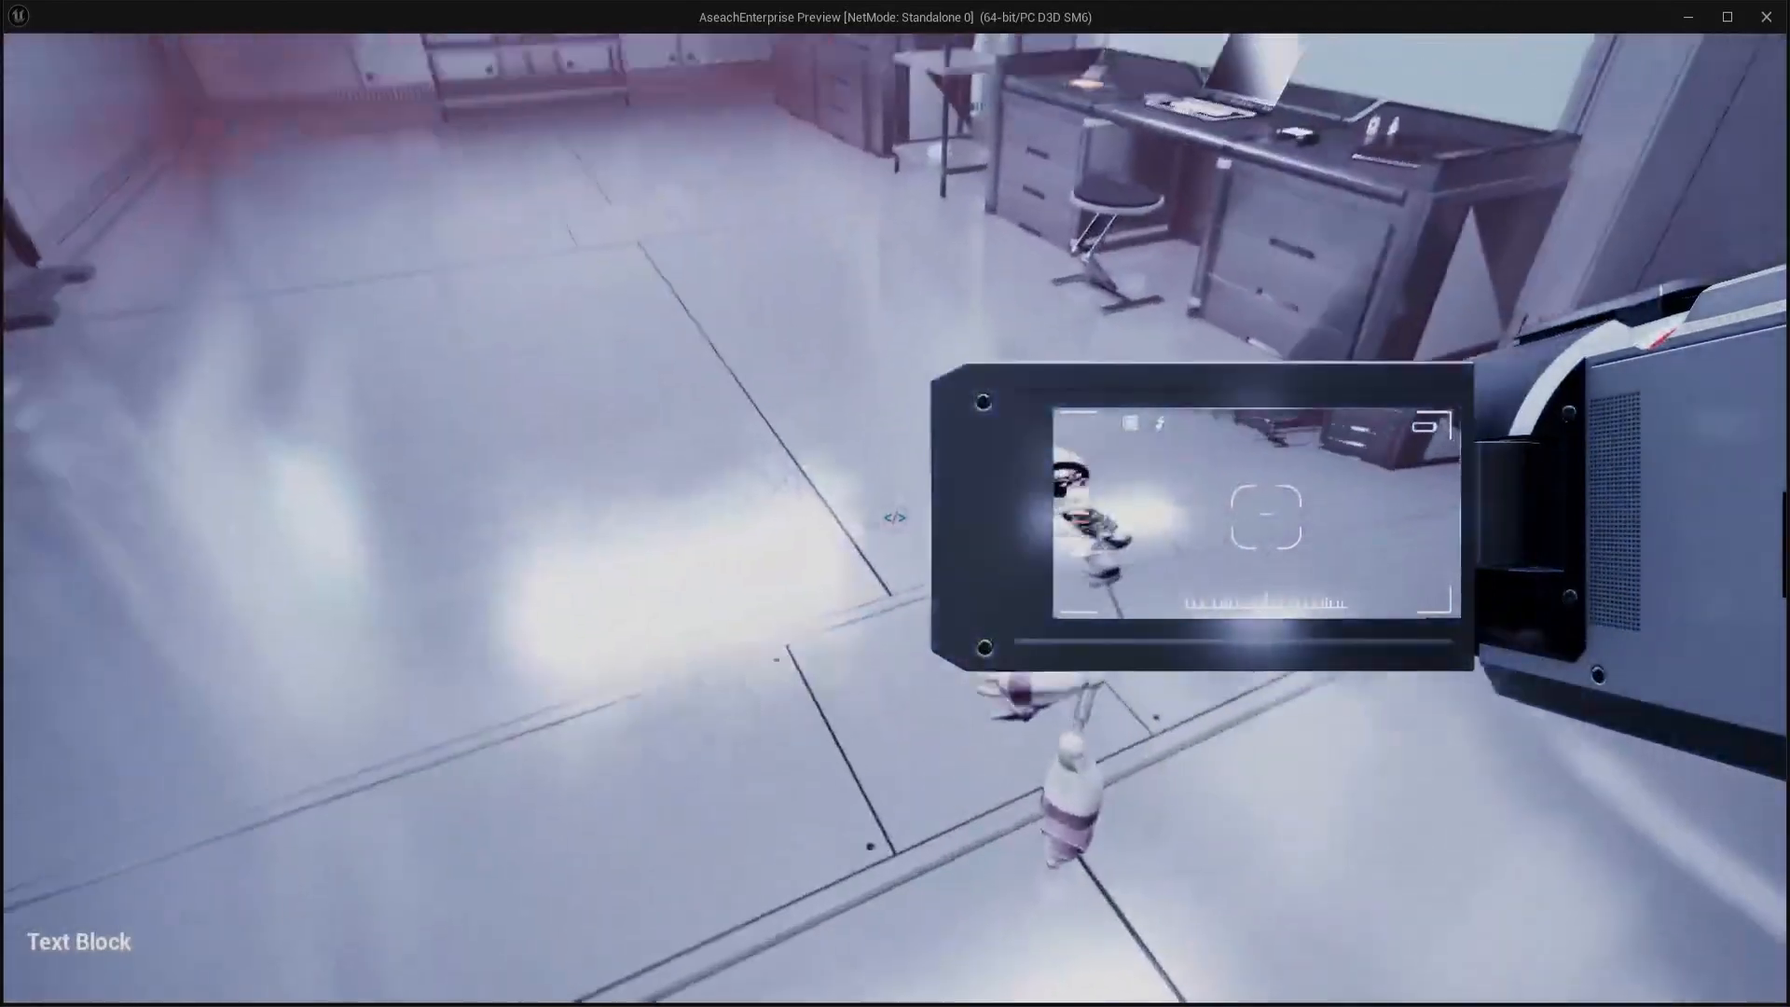
pyautogui.press('w')
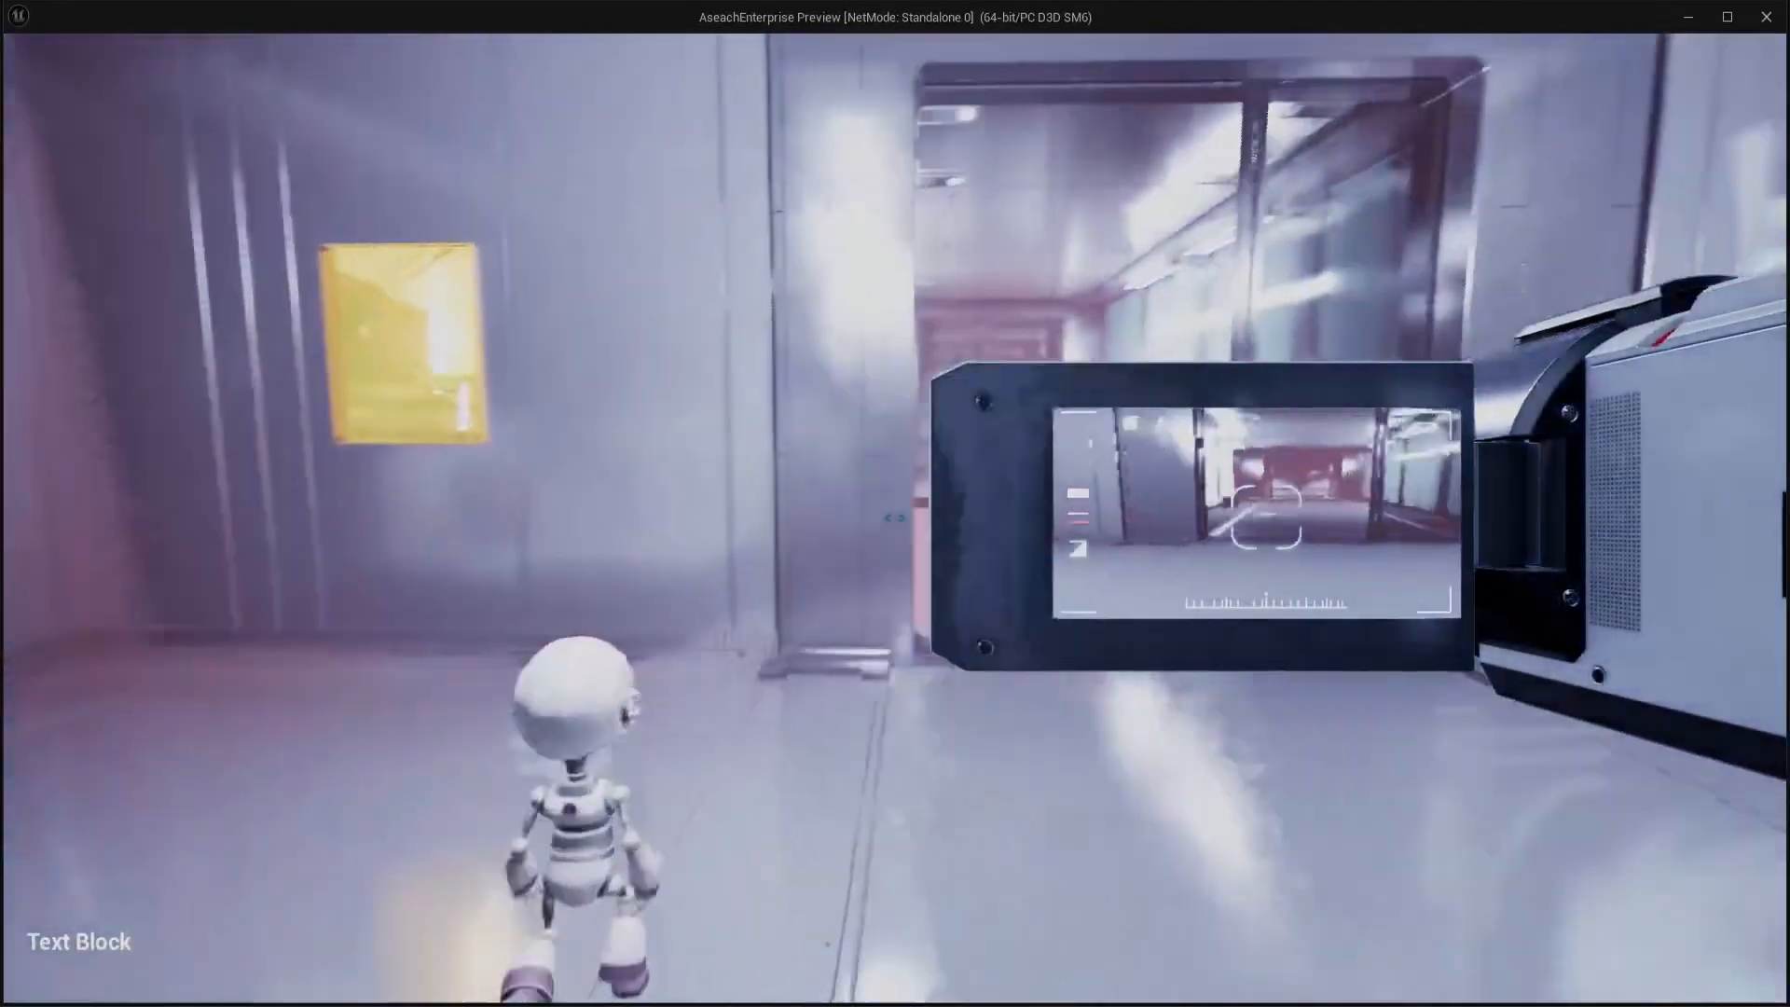
pyautogui.press('s')
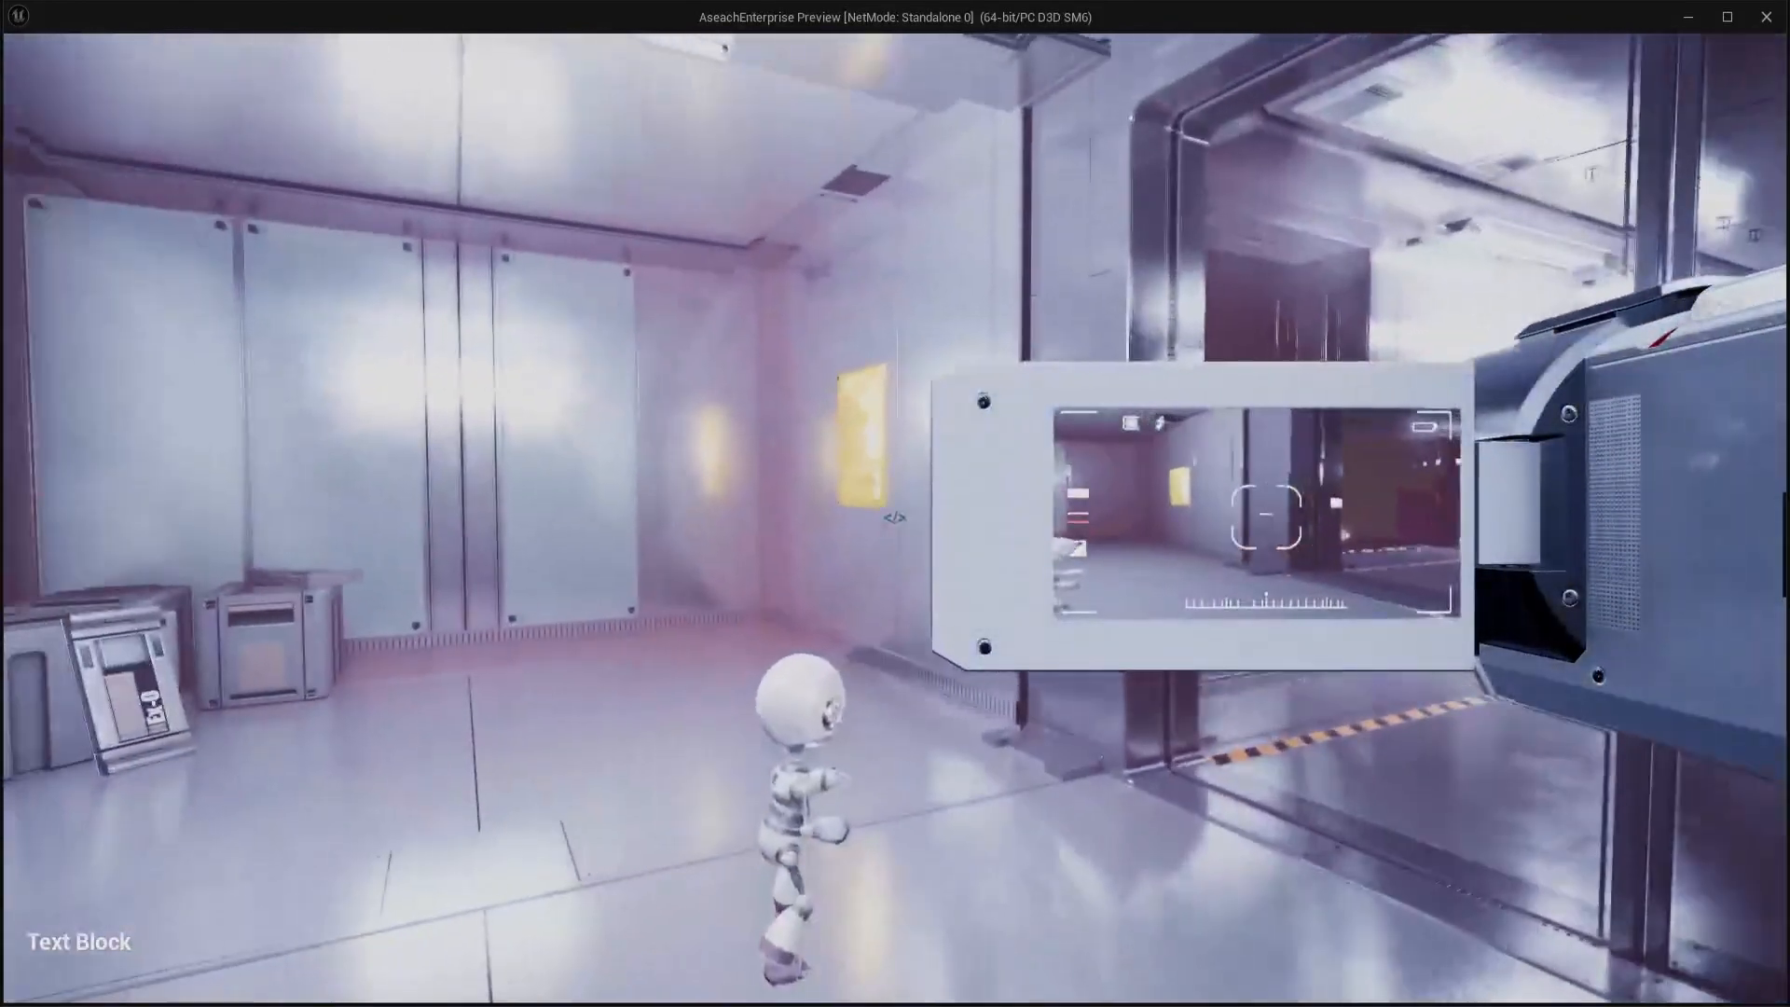
pyautogui.press('w')
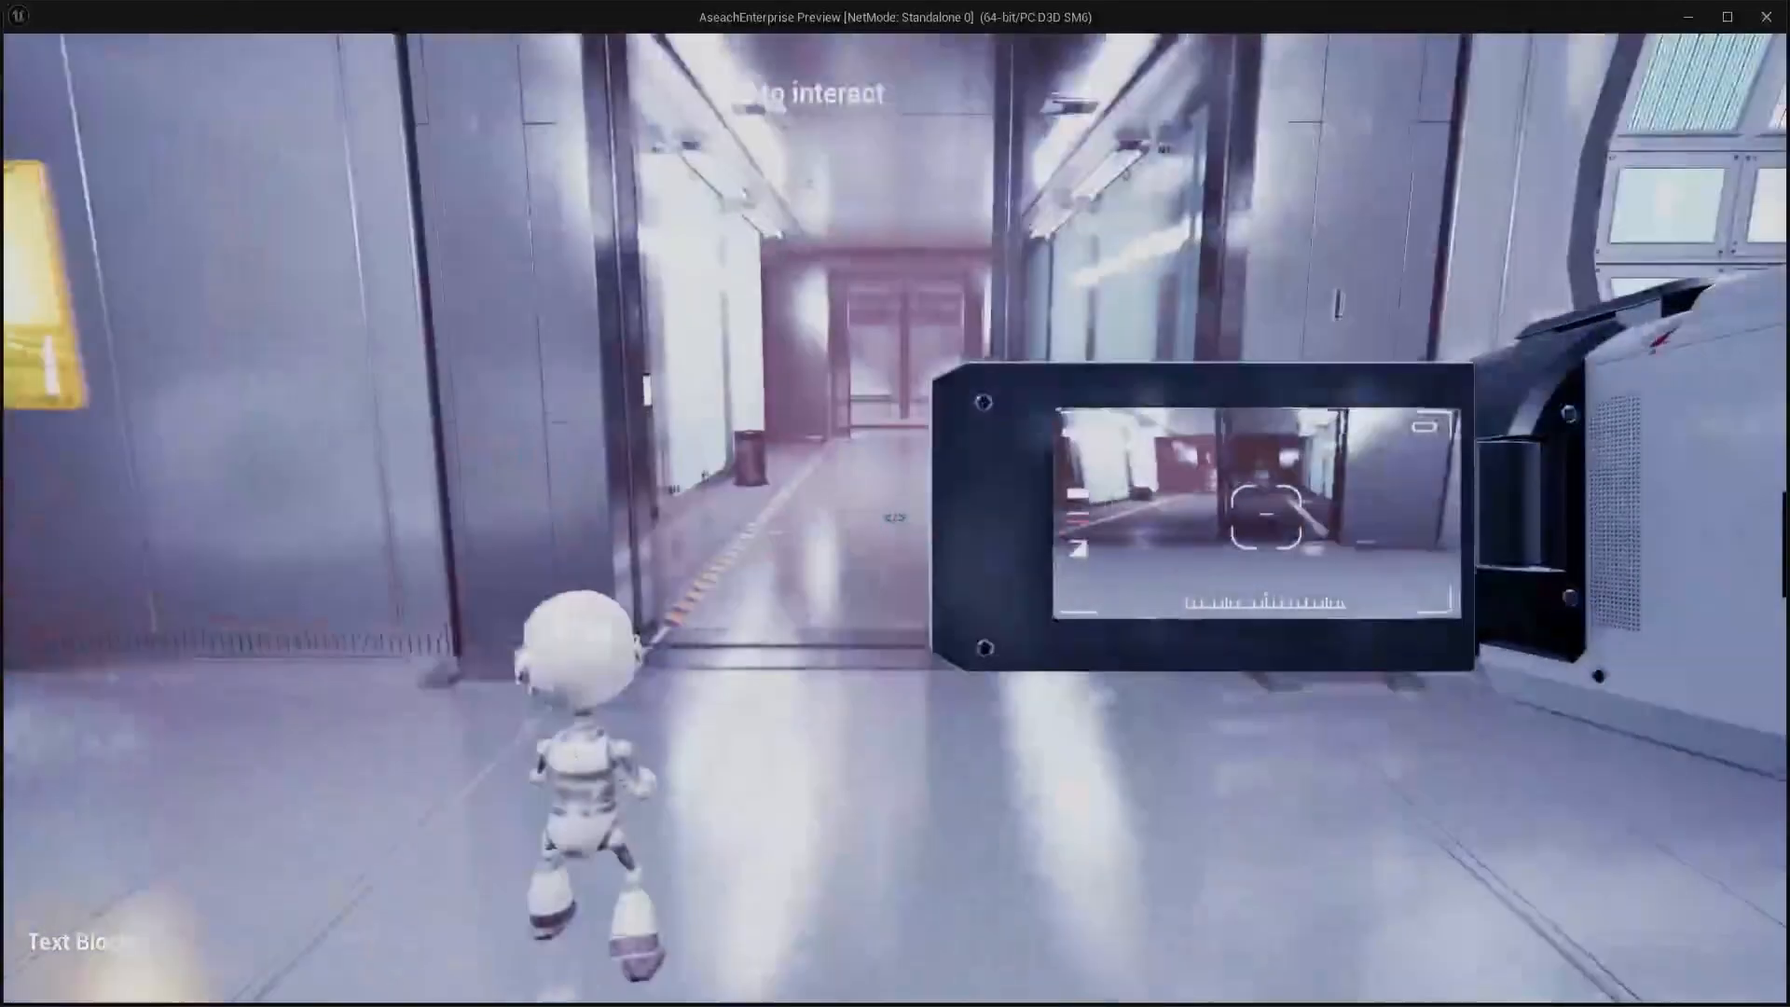
pyautogui.press('s')
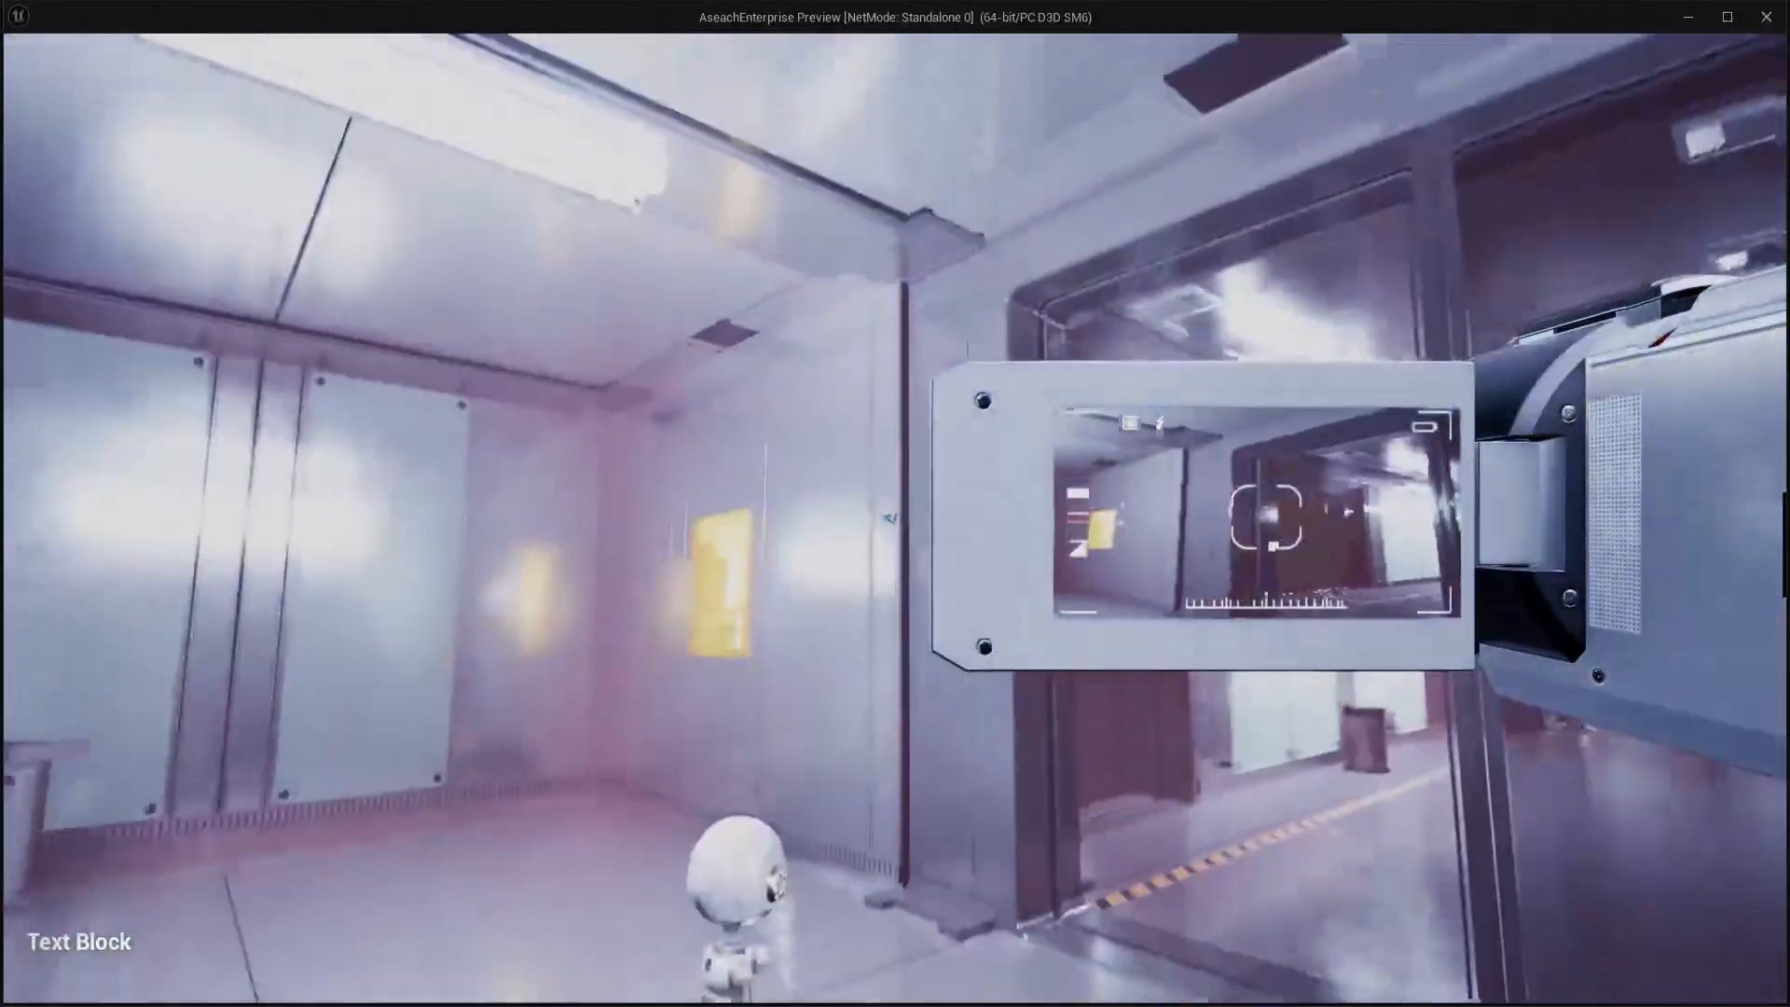
pyautogui.press('w')
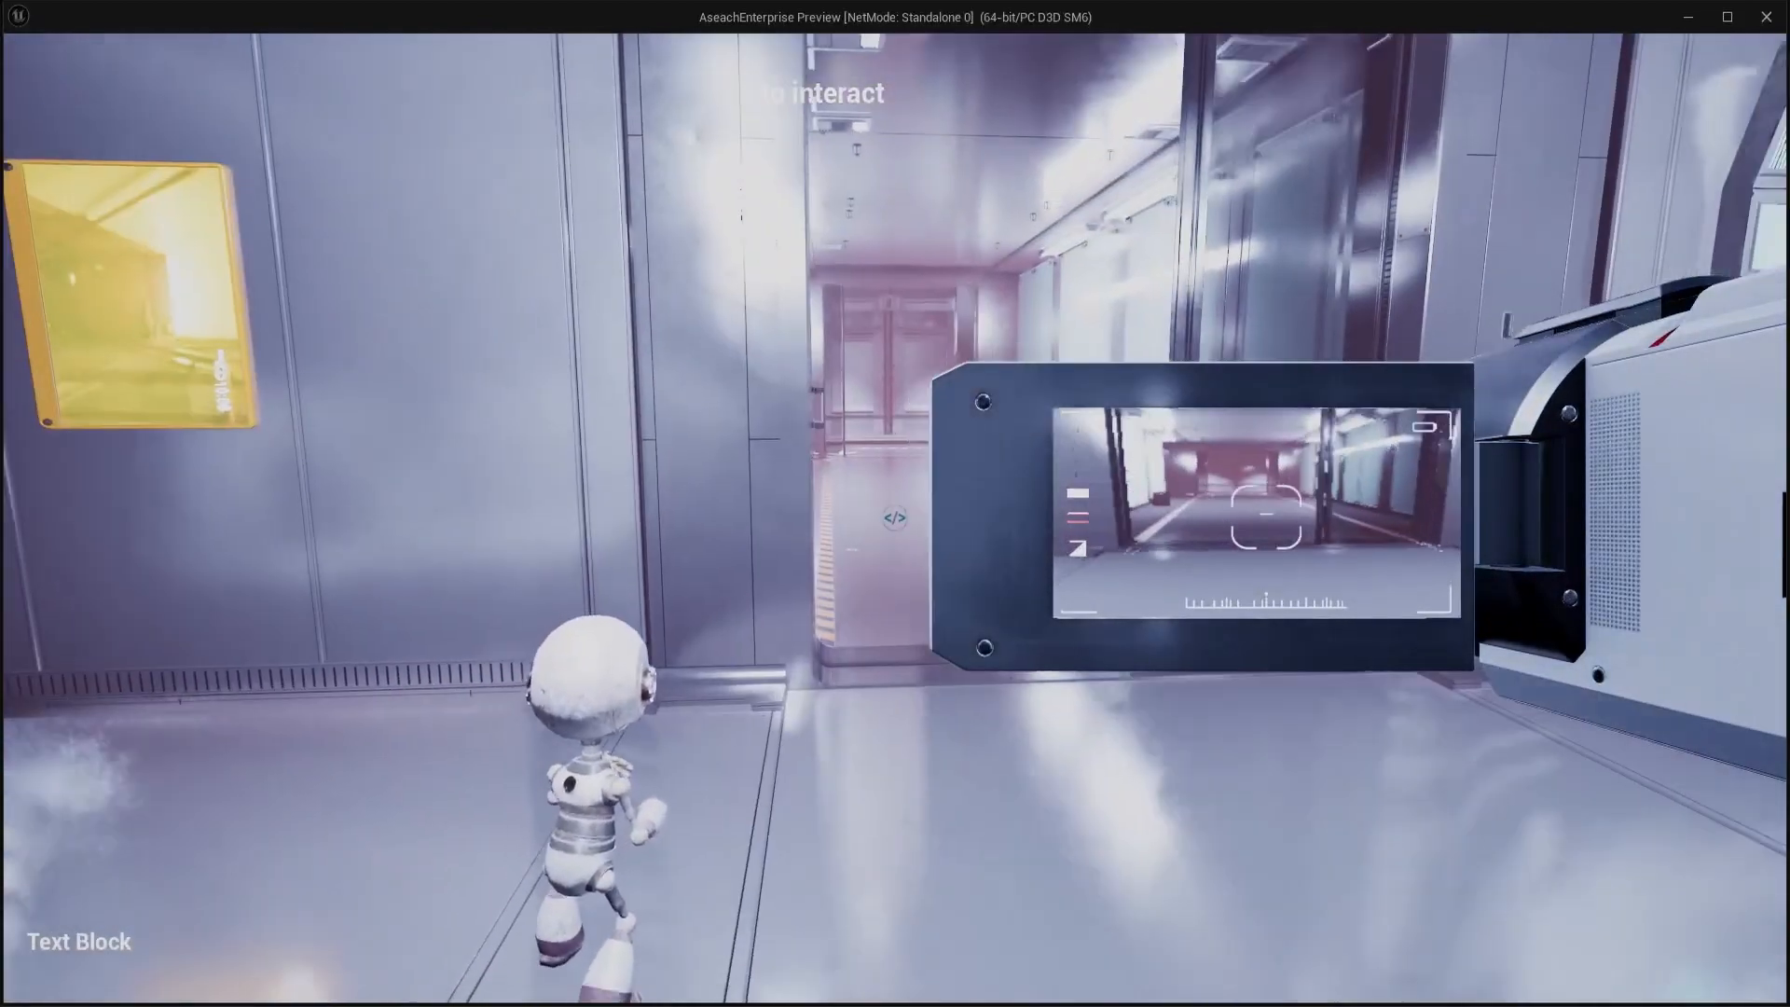
pyautogui.press('Escape')
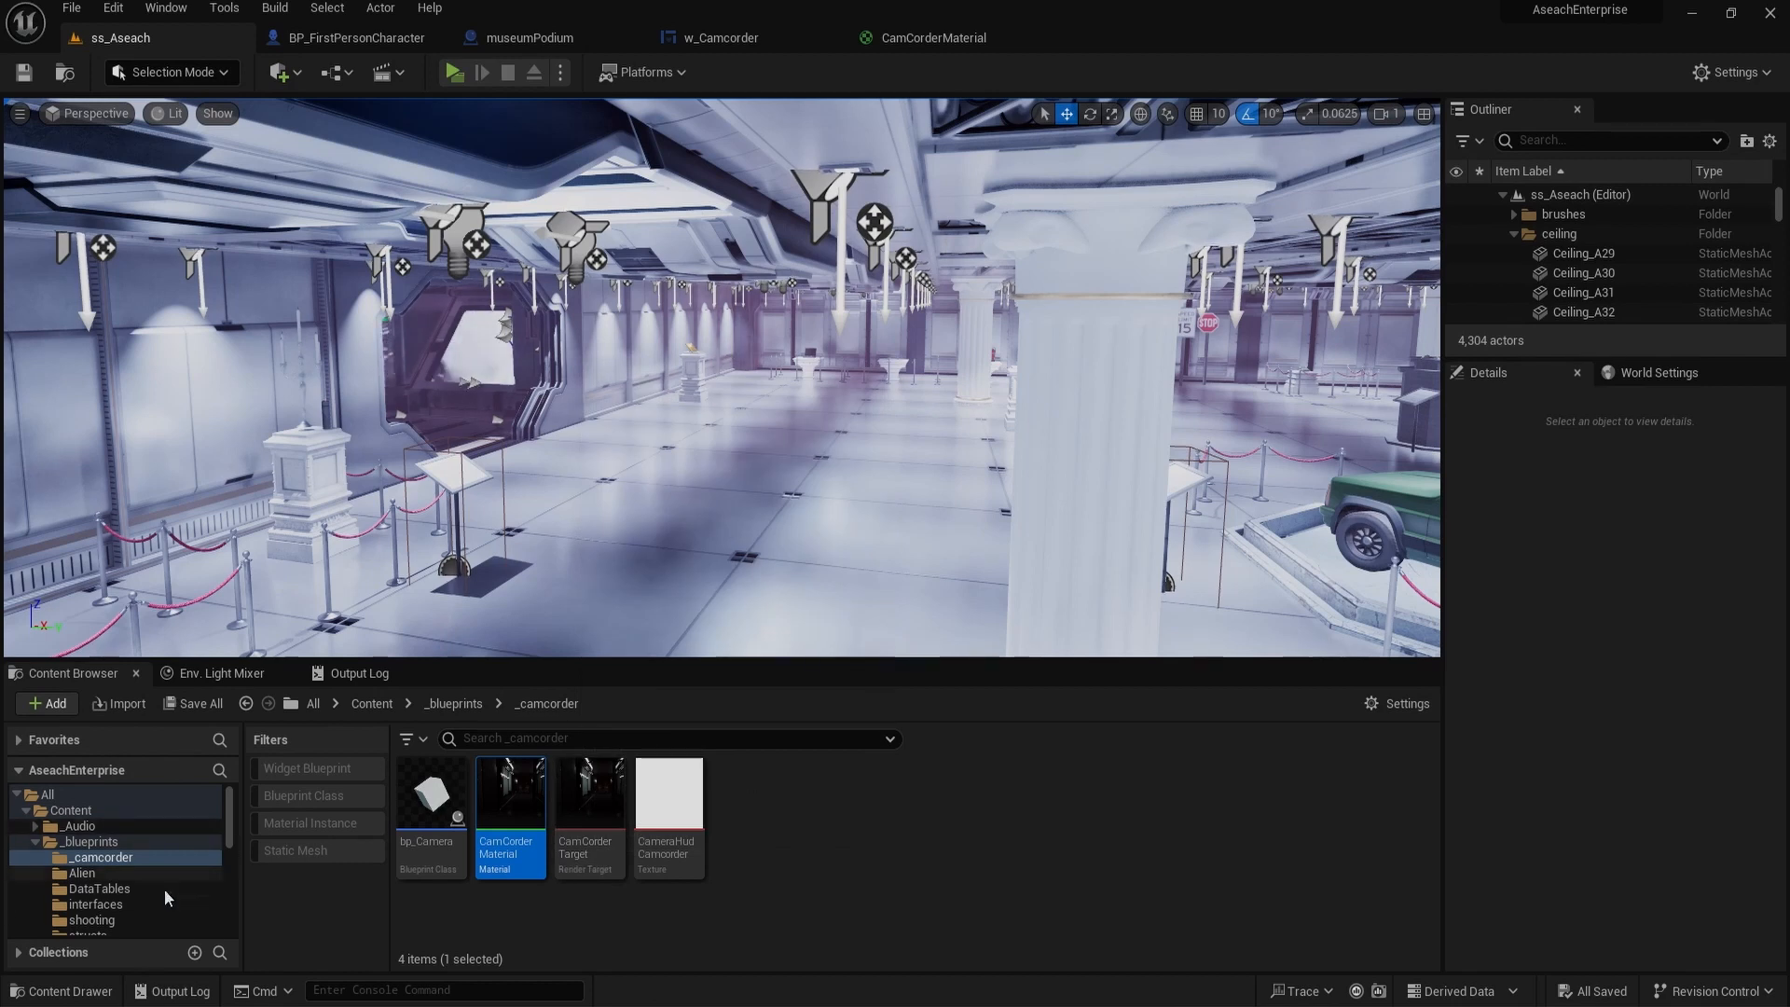
# Step: Open the AB_EnemyAI animation blueprint from the Alien blueprints folder and view its whole AnimGraph
pyautogui.click(92, 874)
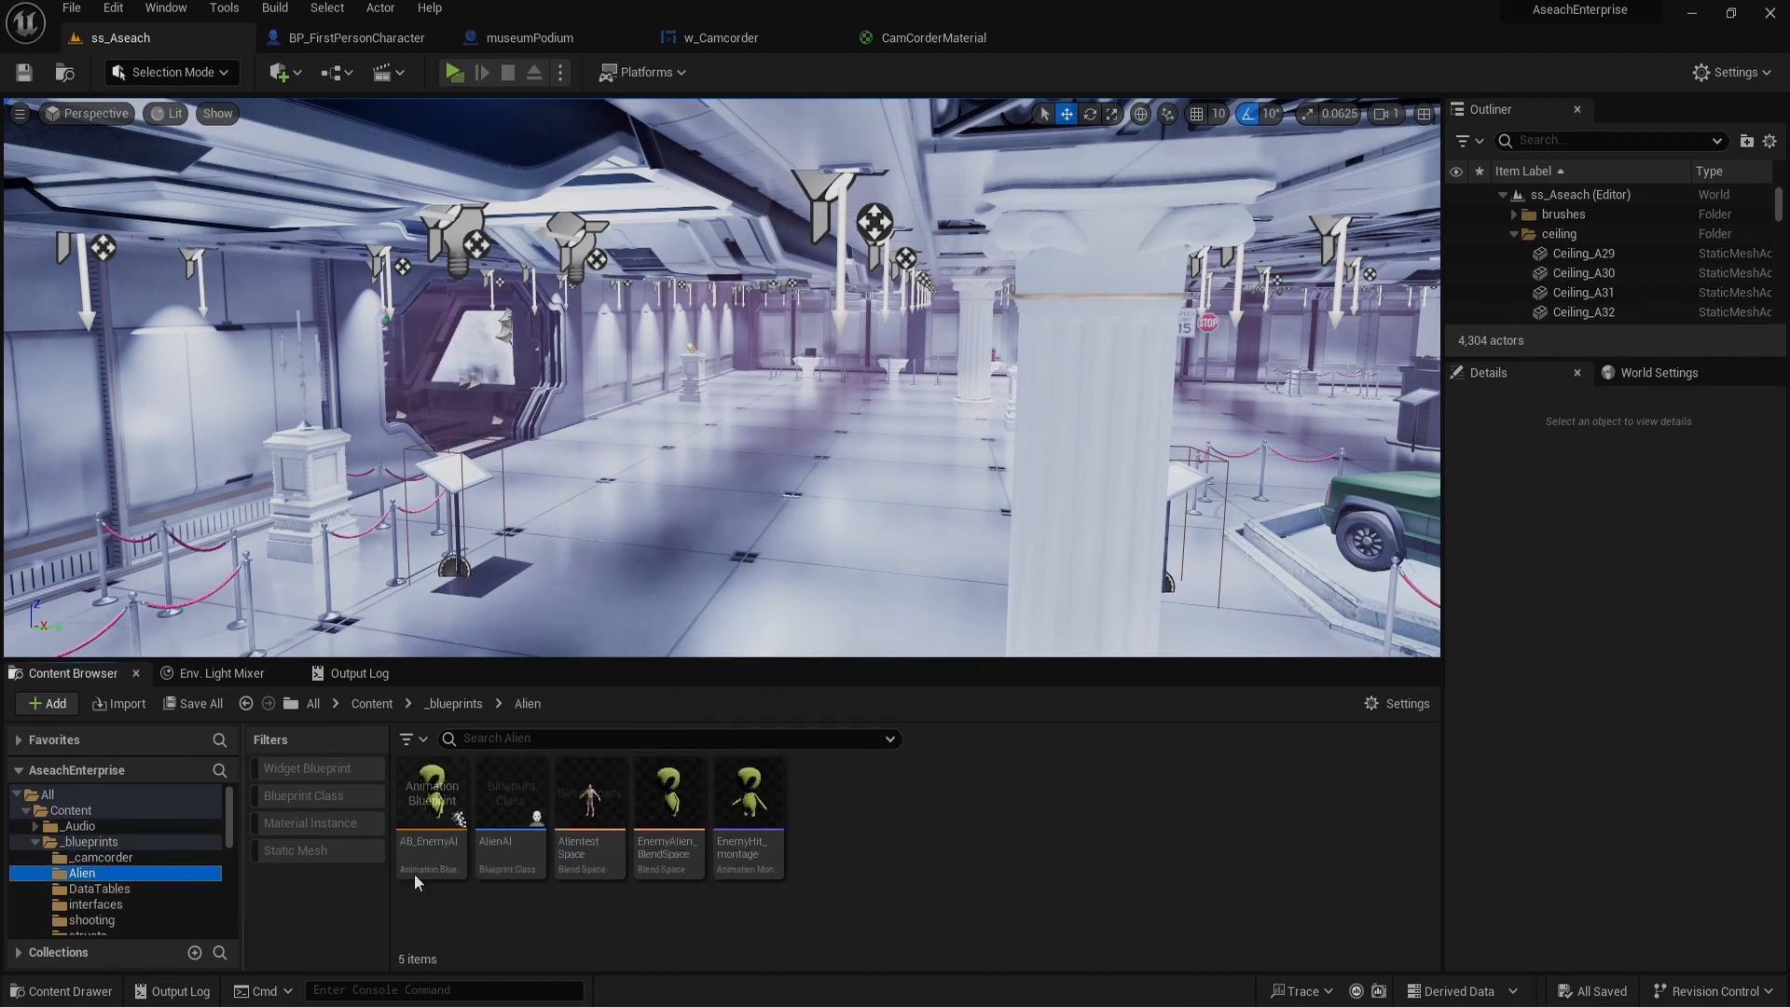
pyautogui.doubleClick(471, 844)
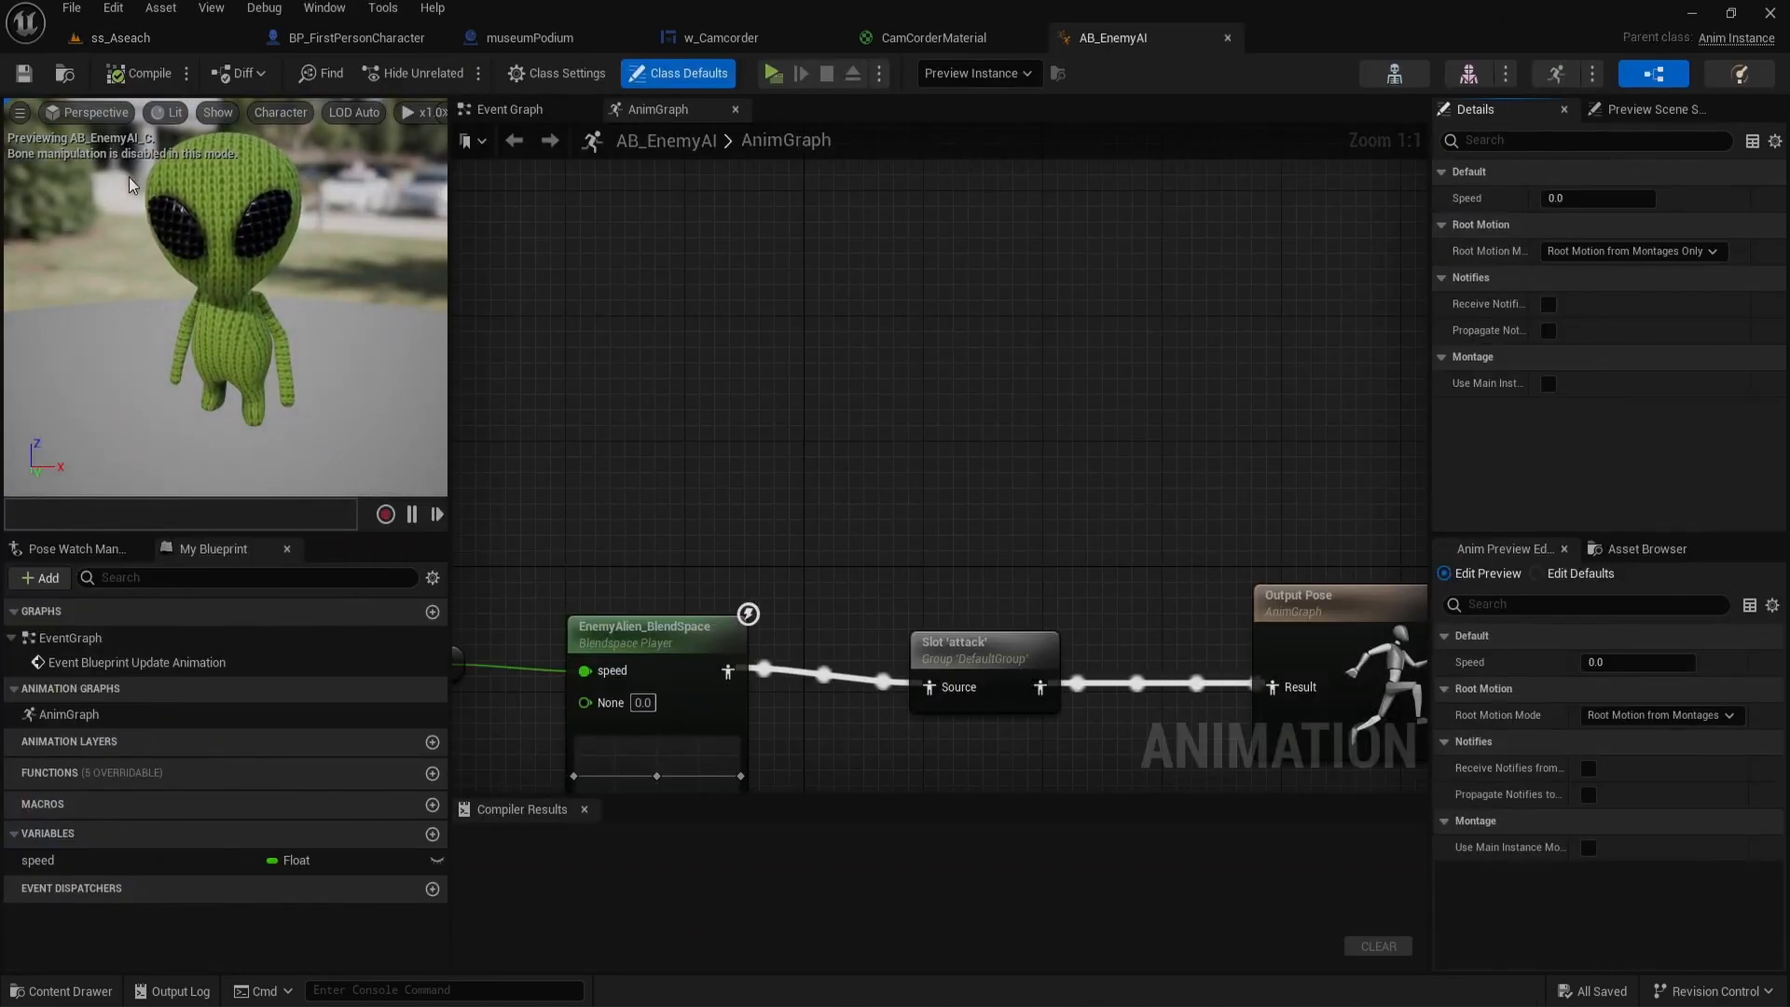
pyautogui.scroll(-2, 875, 535)
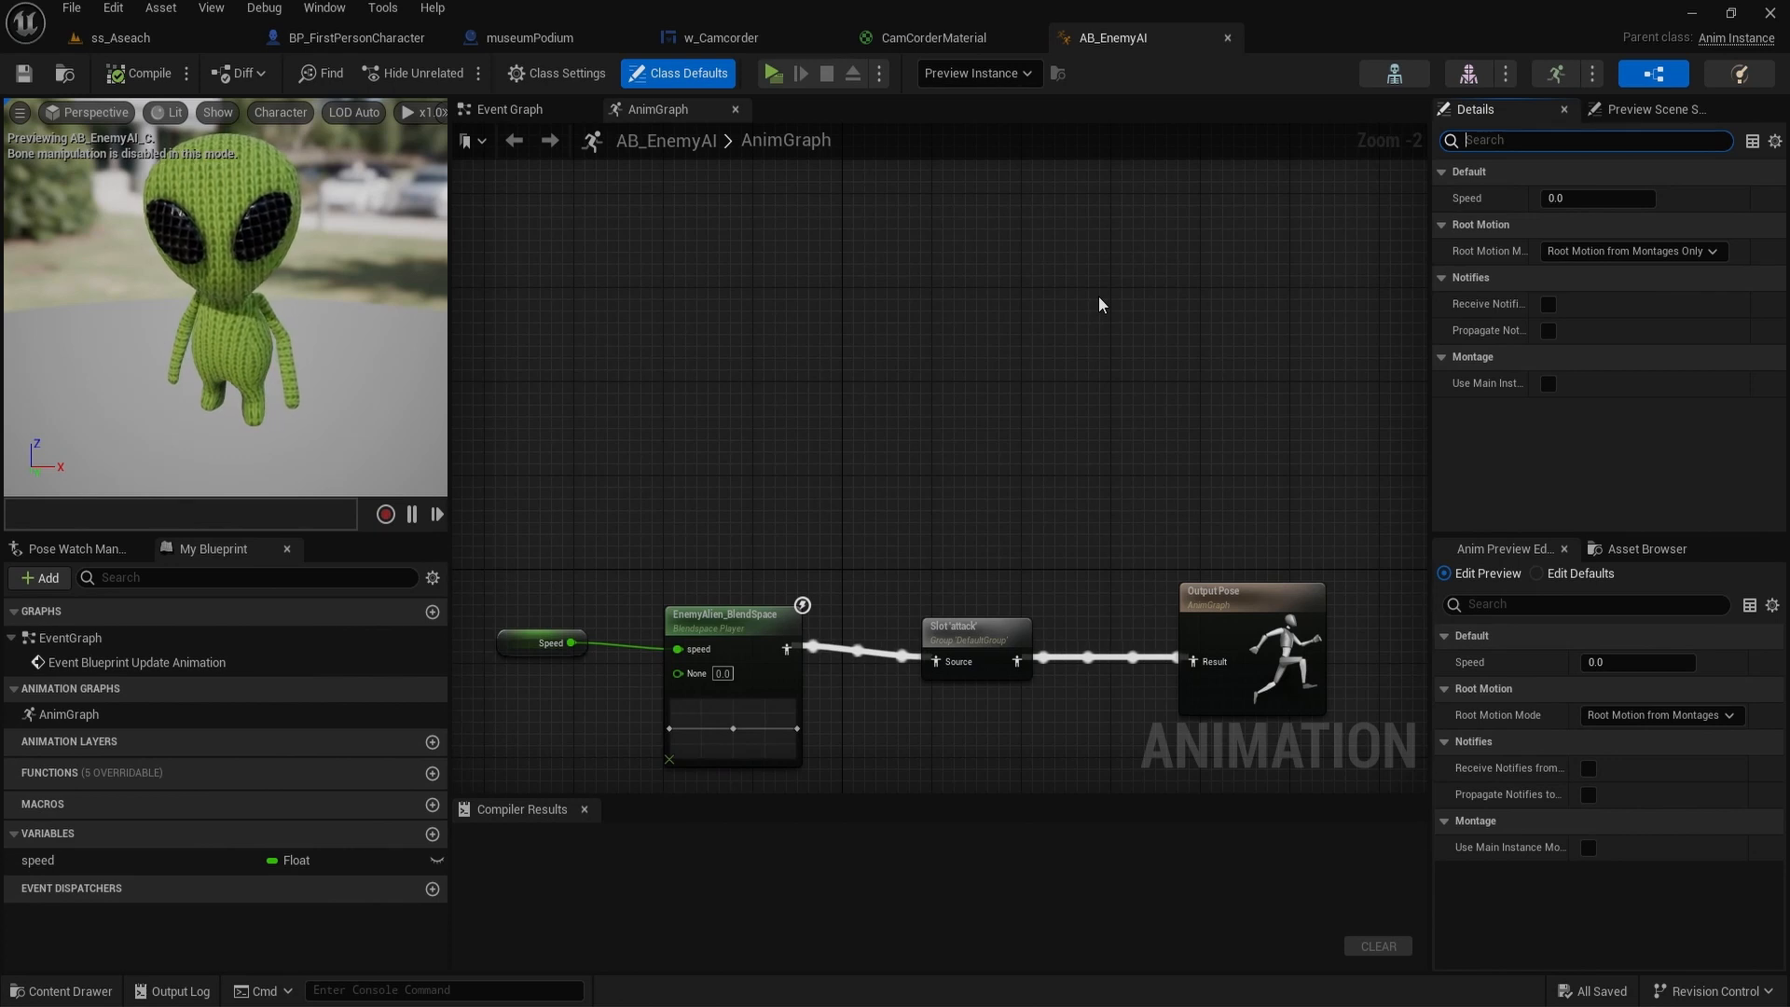
# Step: Search the AB_EnemyAI details for "sce", clear the search and look at the blueprint's Event Graph
pyautogui.write('e')
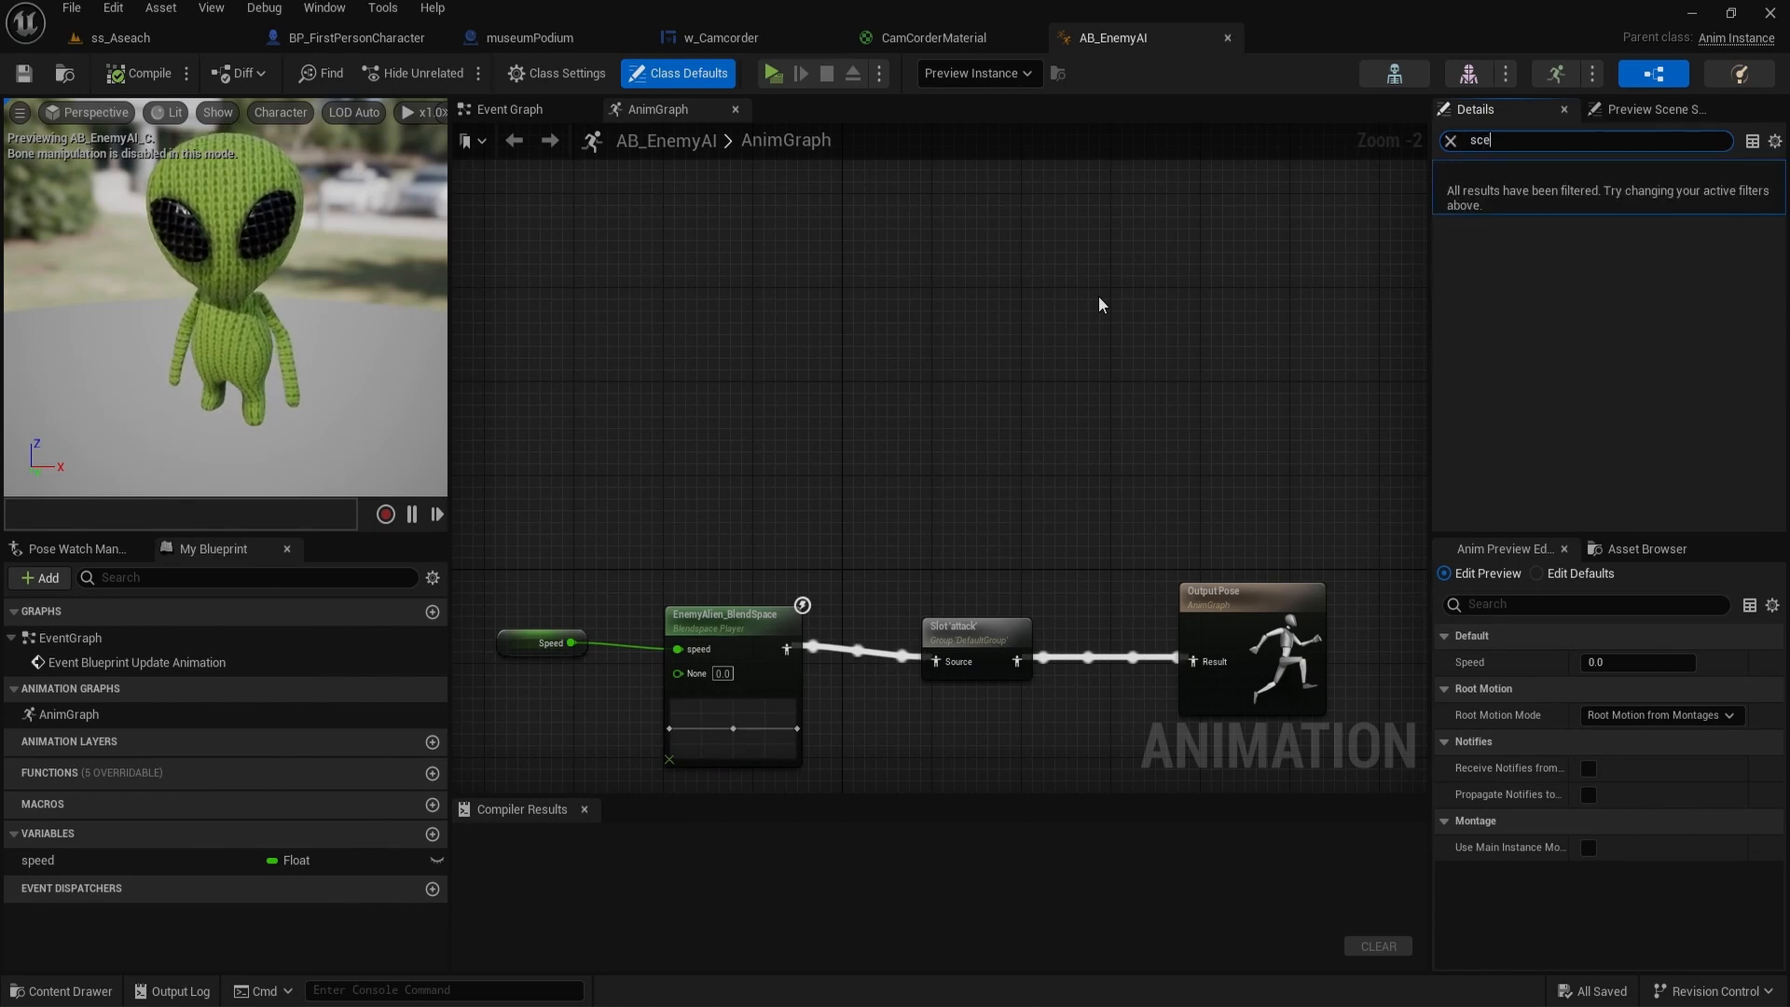
pyautogui.click(1451, 142)
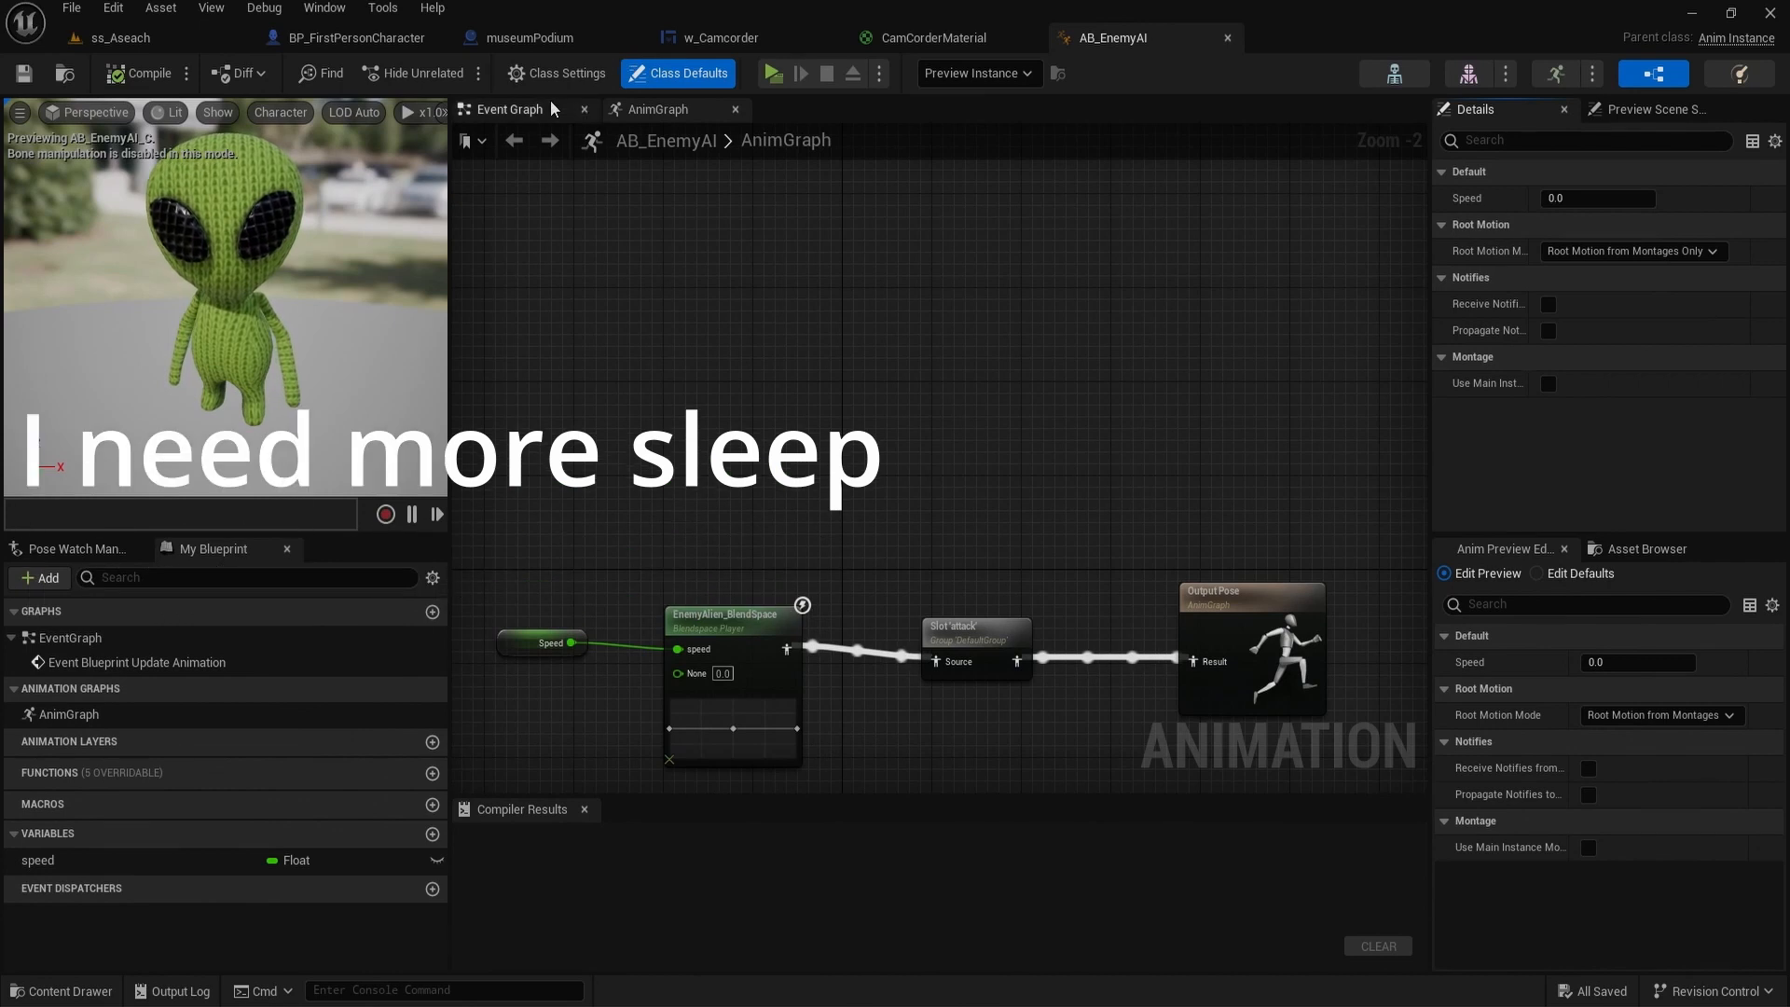
pyautogui.click(512, 109)
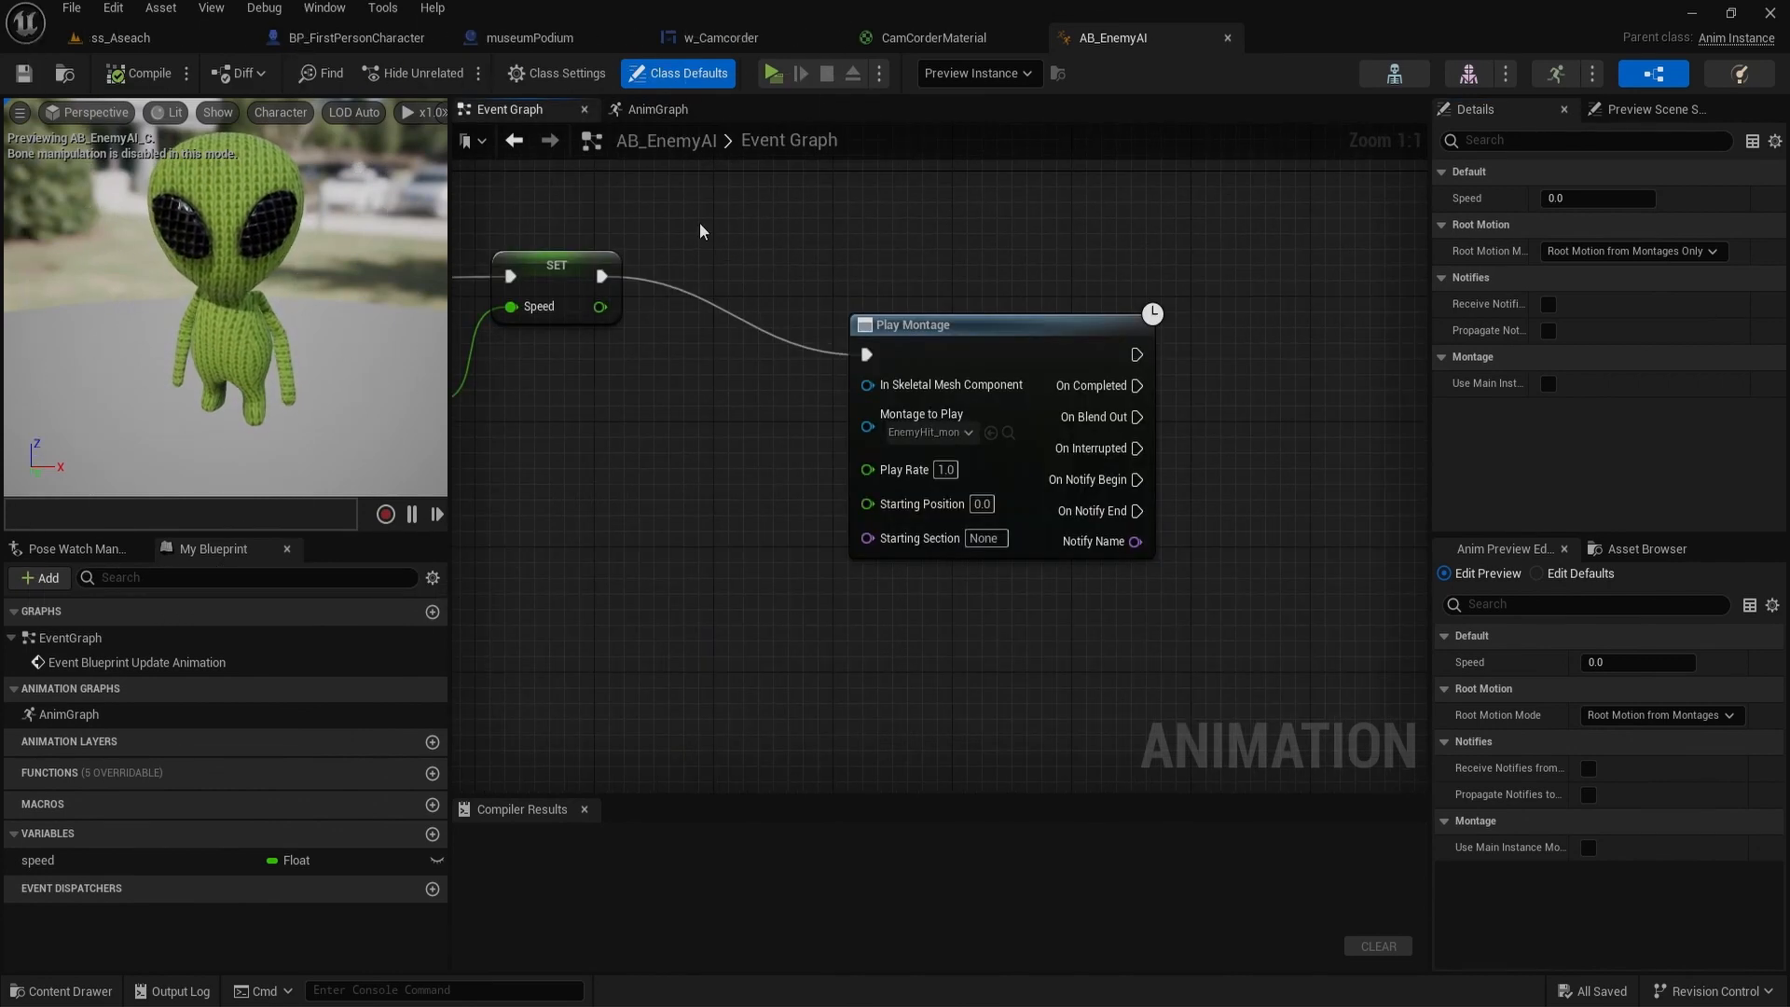
# Step: Return to the ss_Aseach level, open the AlienAI blueprint from the Alien folder and inspect it in the viewport
pyautogui.click(126, 37)
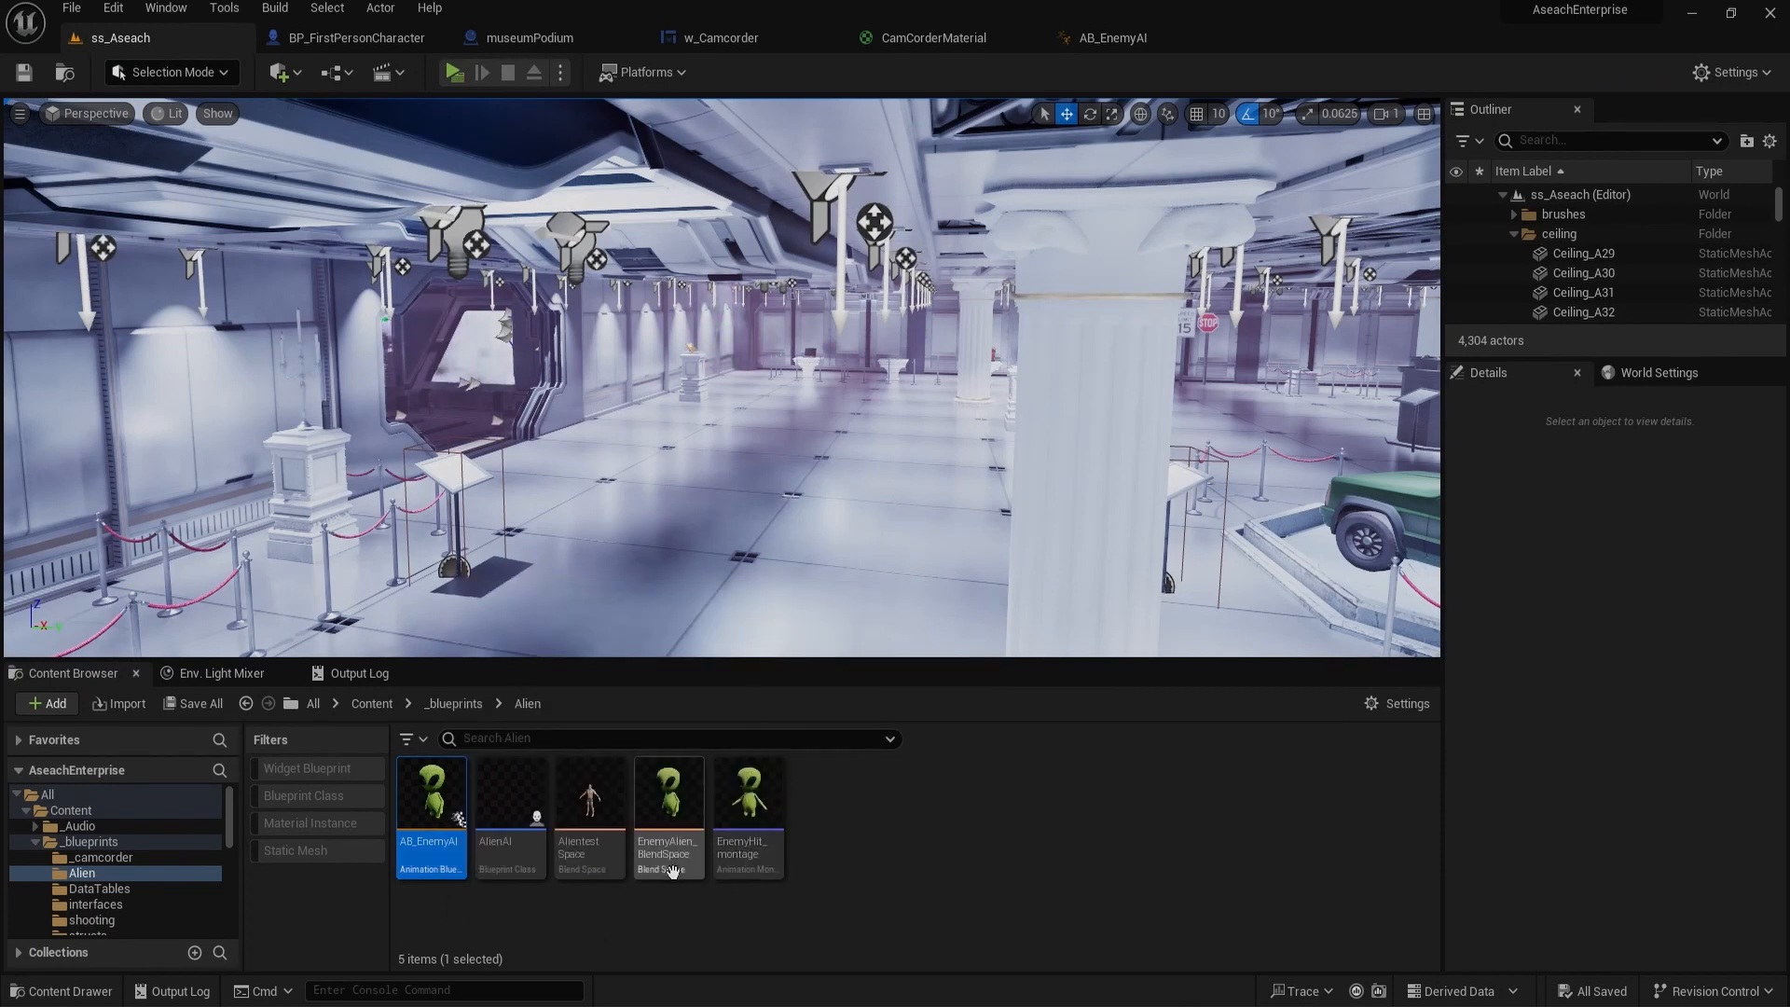
pyautogui.doubleClick(511, 800)
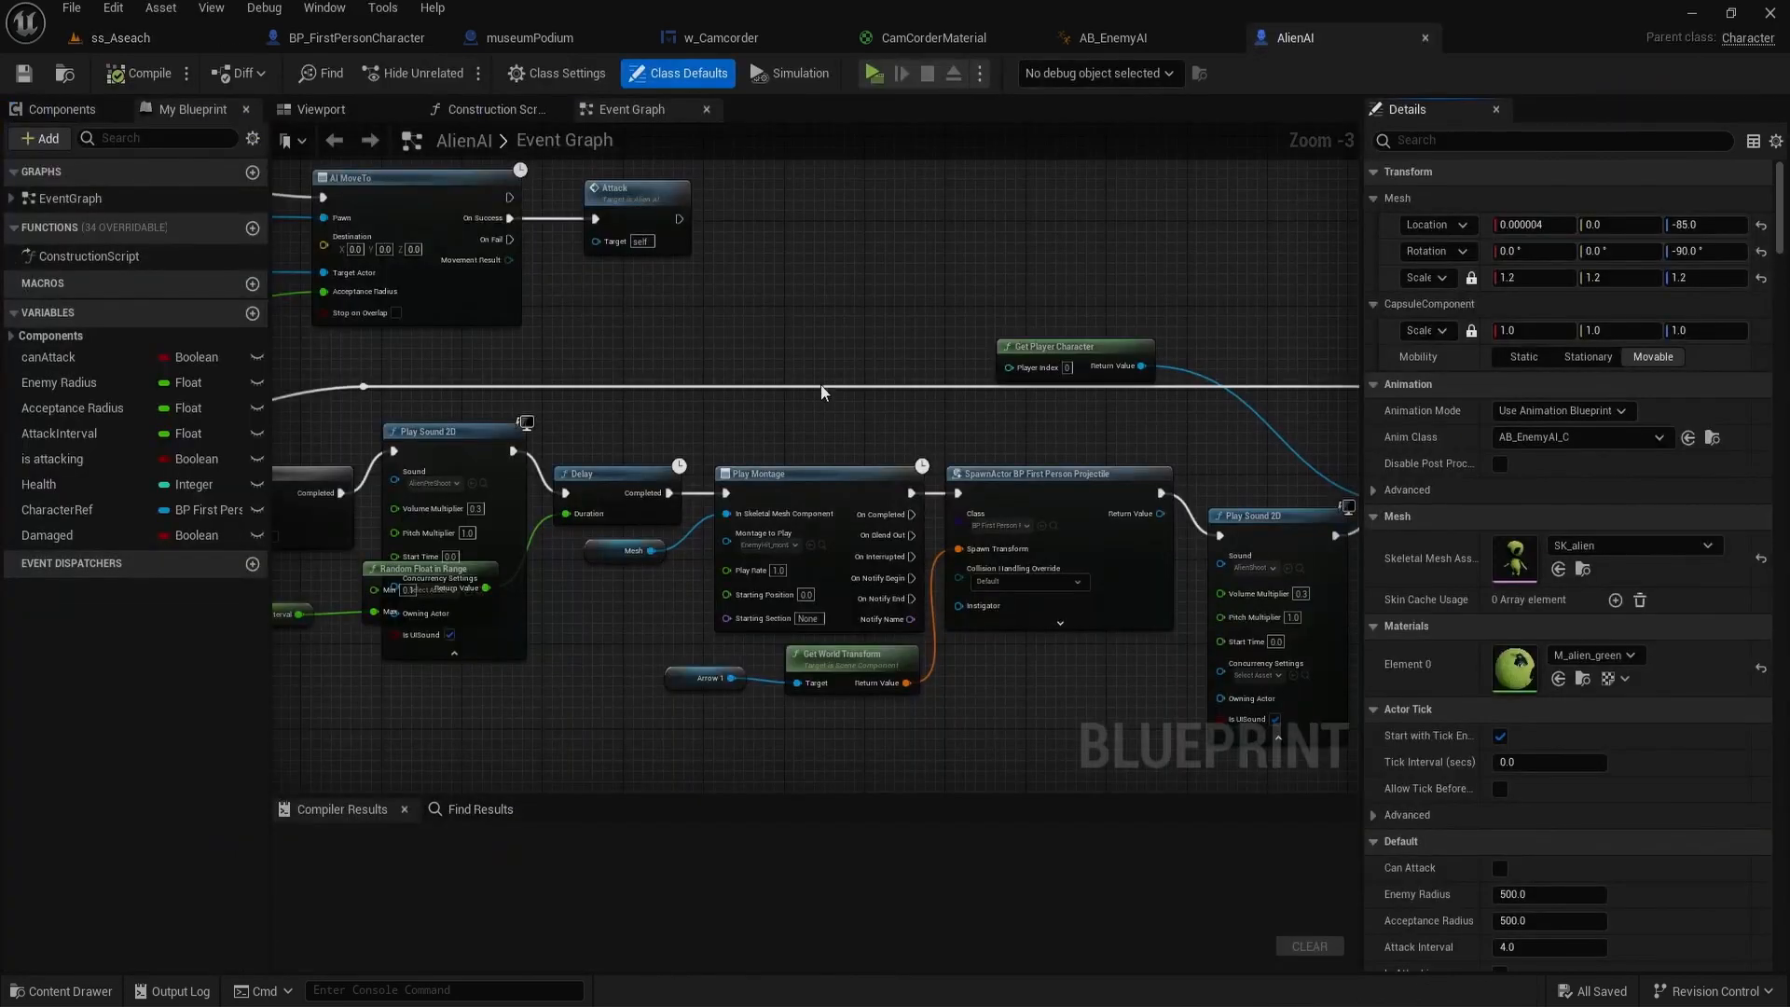
pyautogui.click(293, 111)
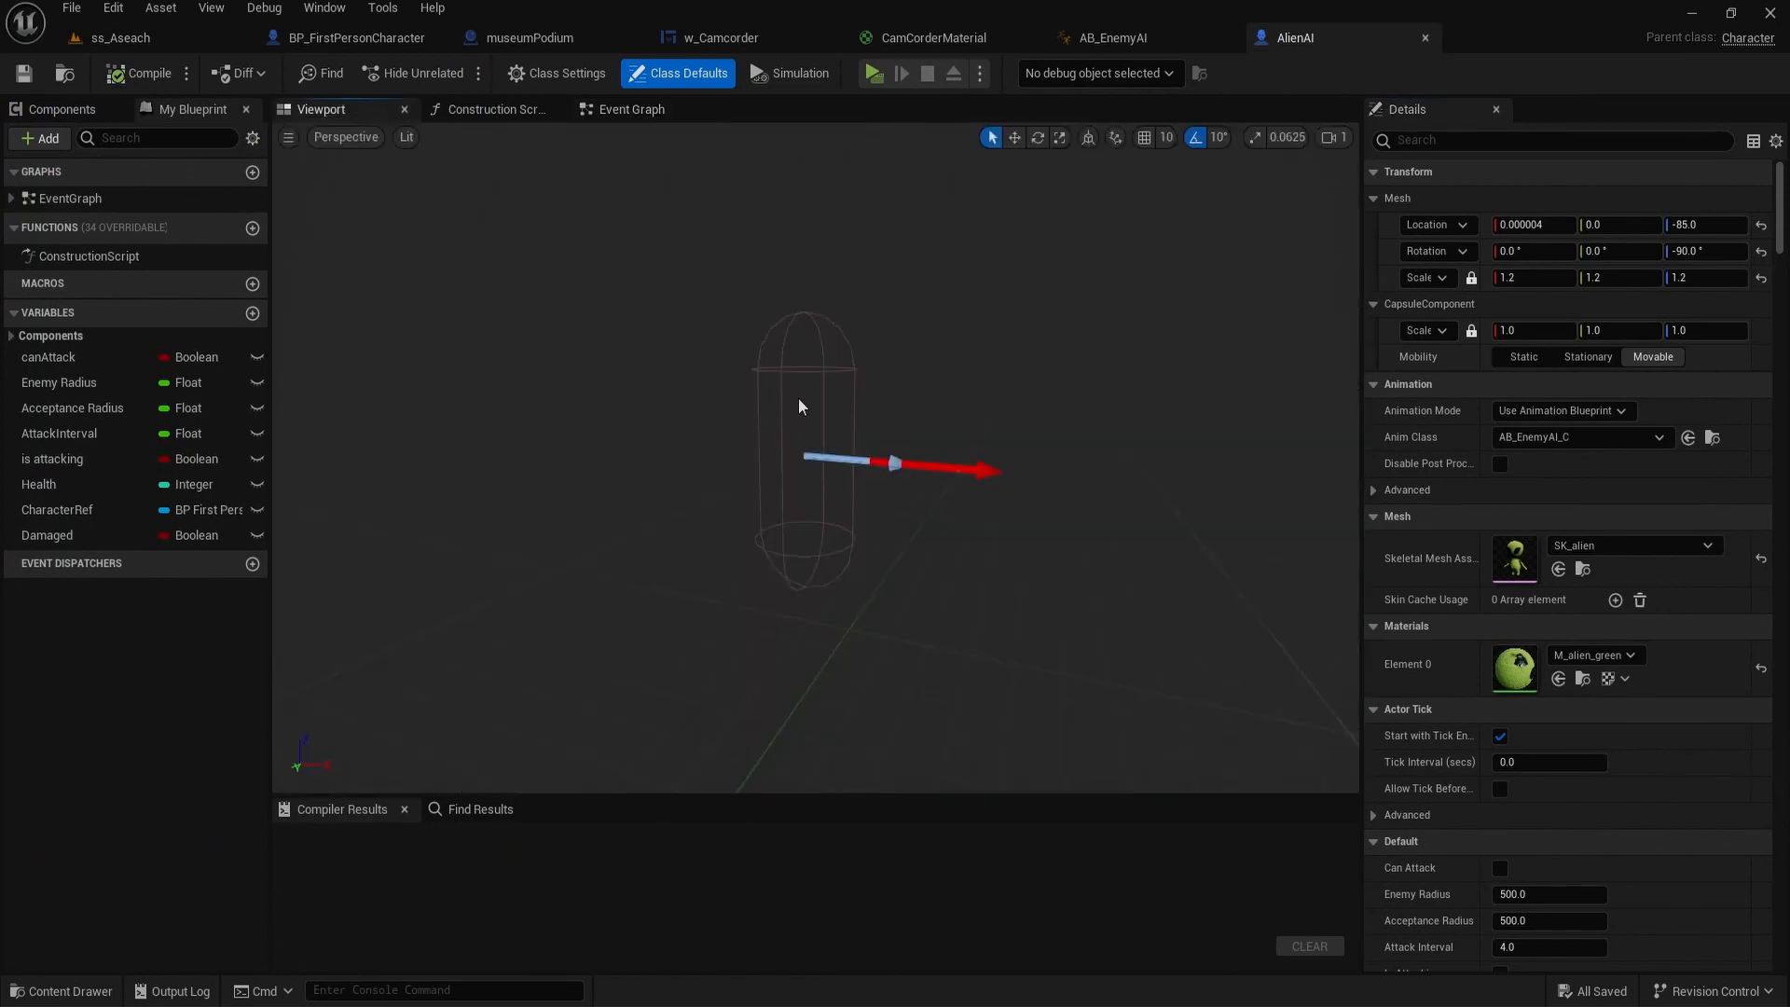
pyautogui.scroll(3, 798, 398)
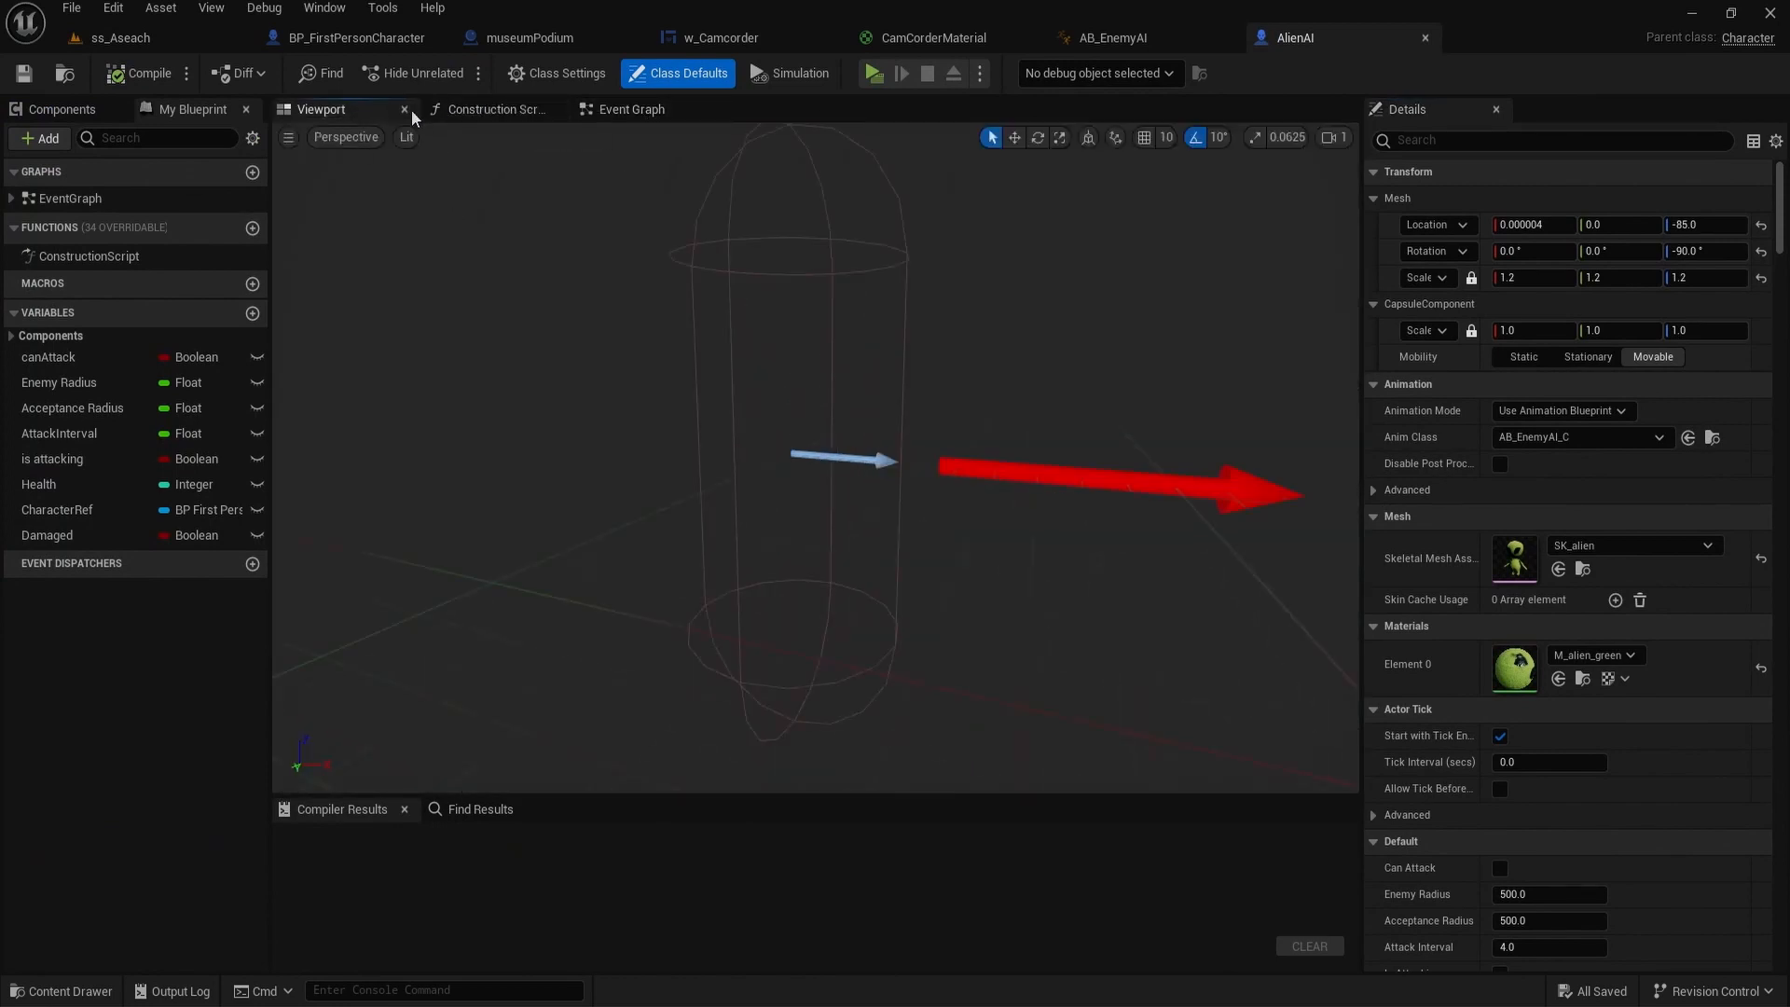
# Step: Filter the AlienAI Mesh component's details for "sce" and widen the name column to read the Visible In Scene Capture Only option in full
pyautogui.click(626, 111)
pyautogui.click(356, 110)
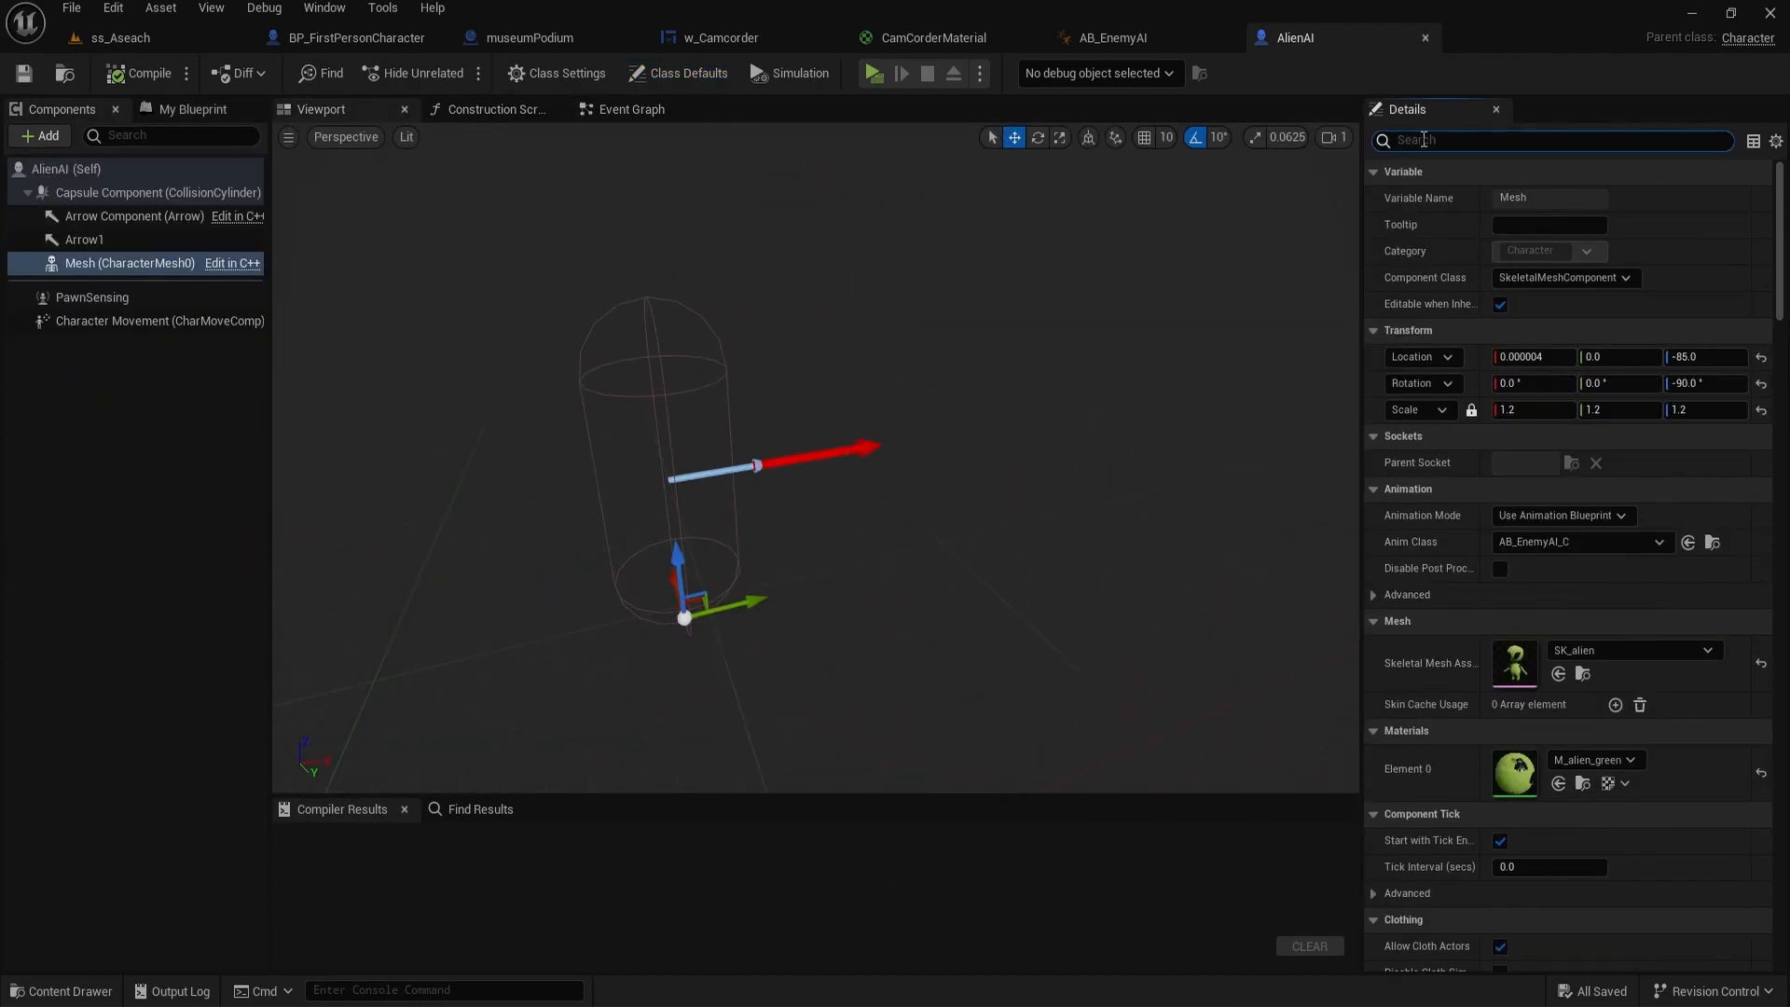
pyautogui.write('e')
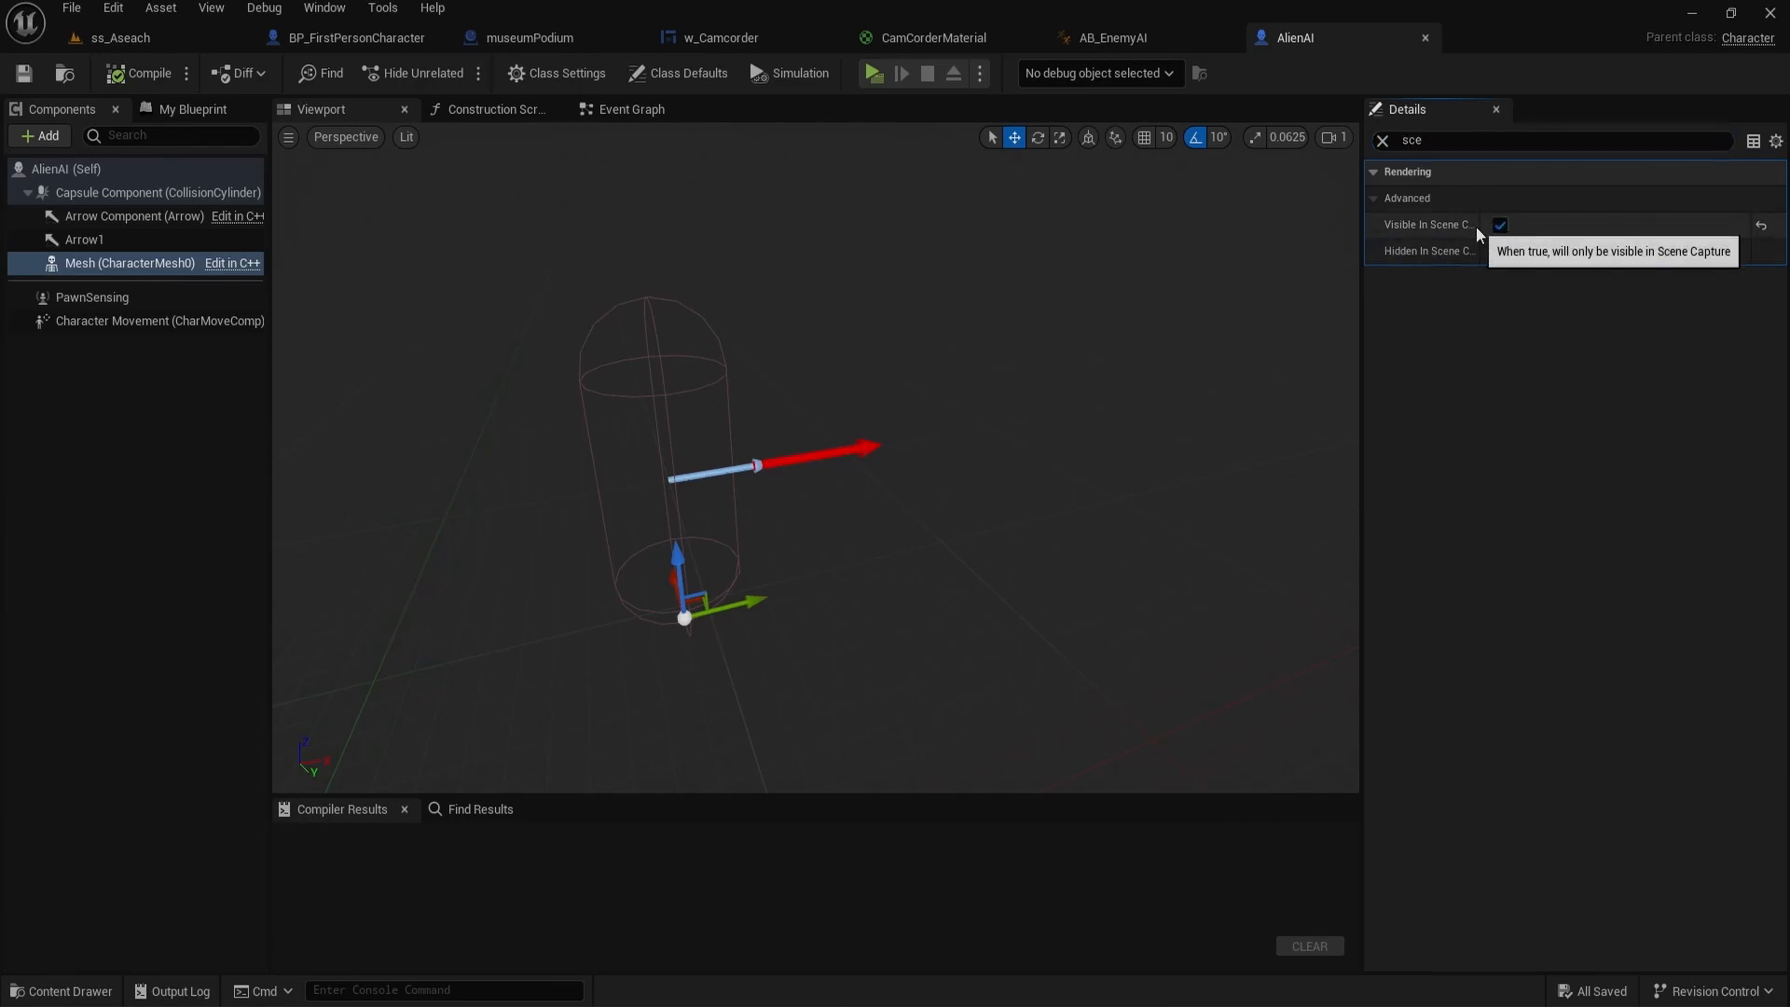
pyautogui.moveTo(1482, 230); pyautogui.dragTo(1665, 232)
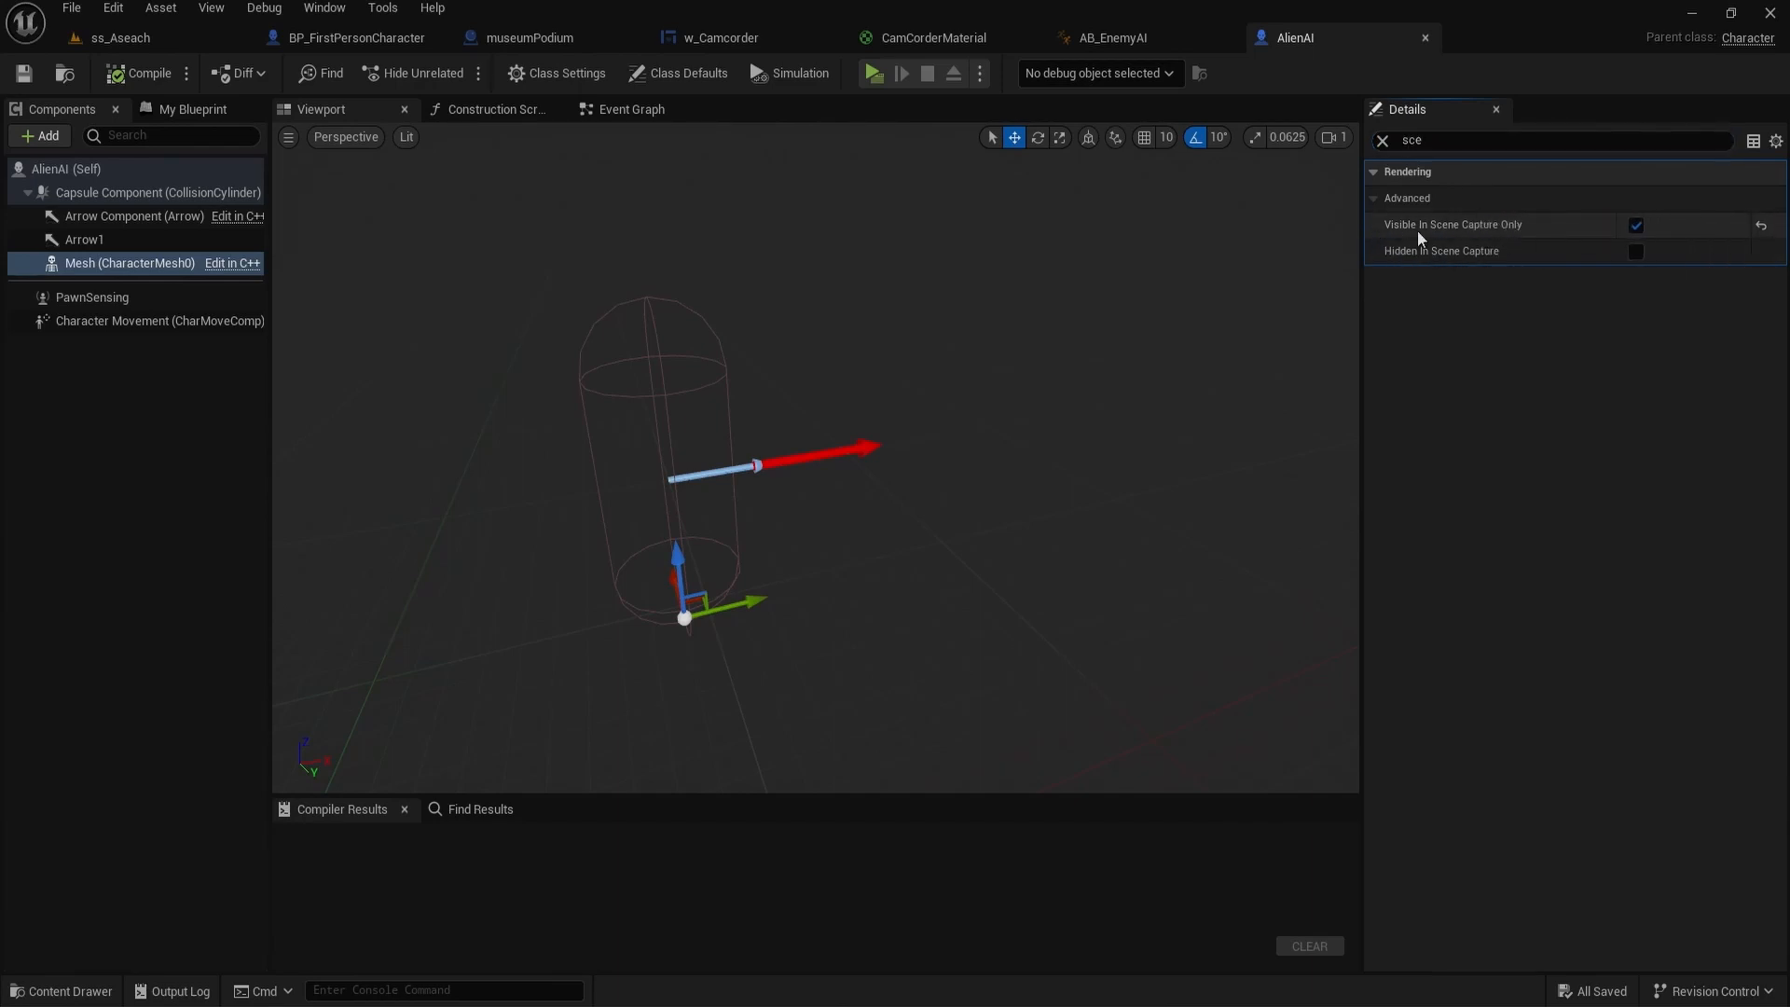